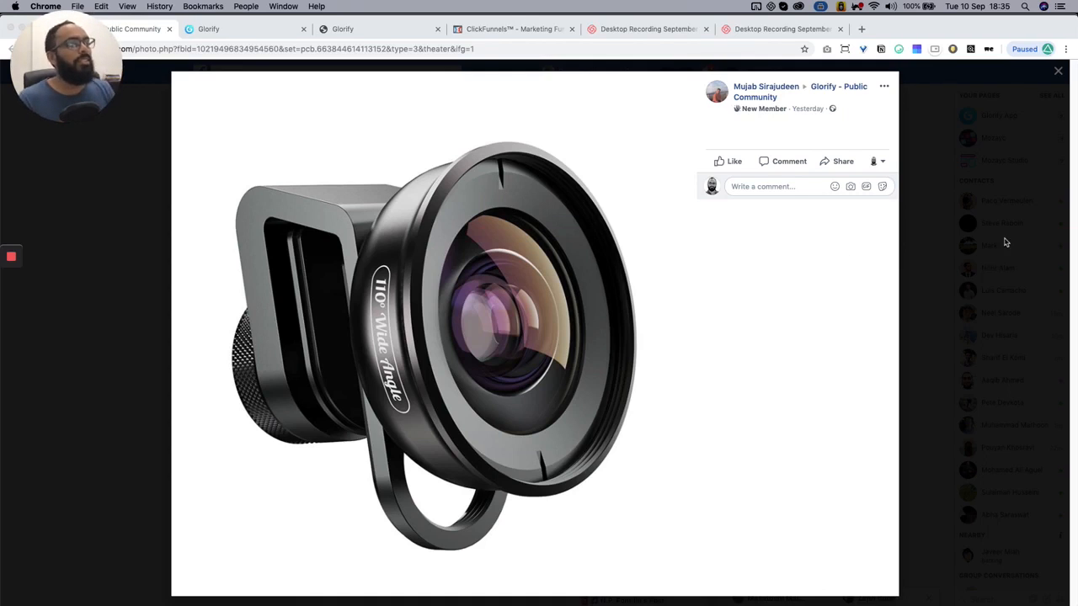
View the original camera lens photo and the finished "4K Resolution" design in the group post
left_click(1057, 71)
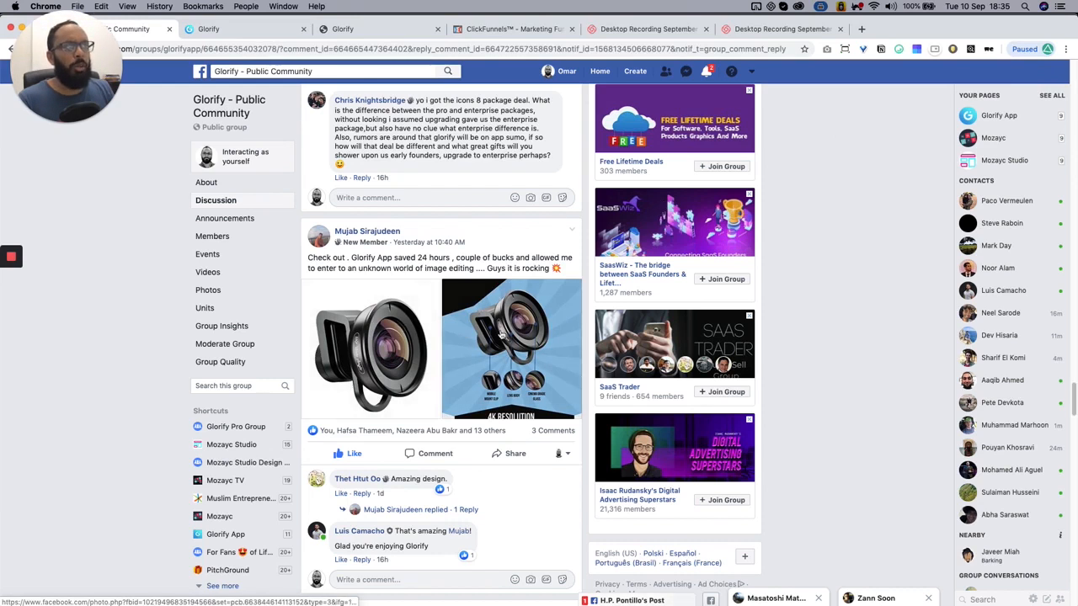
left_click(404, 362)
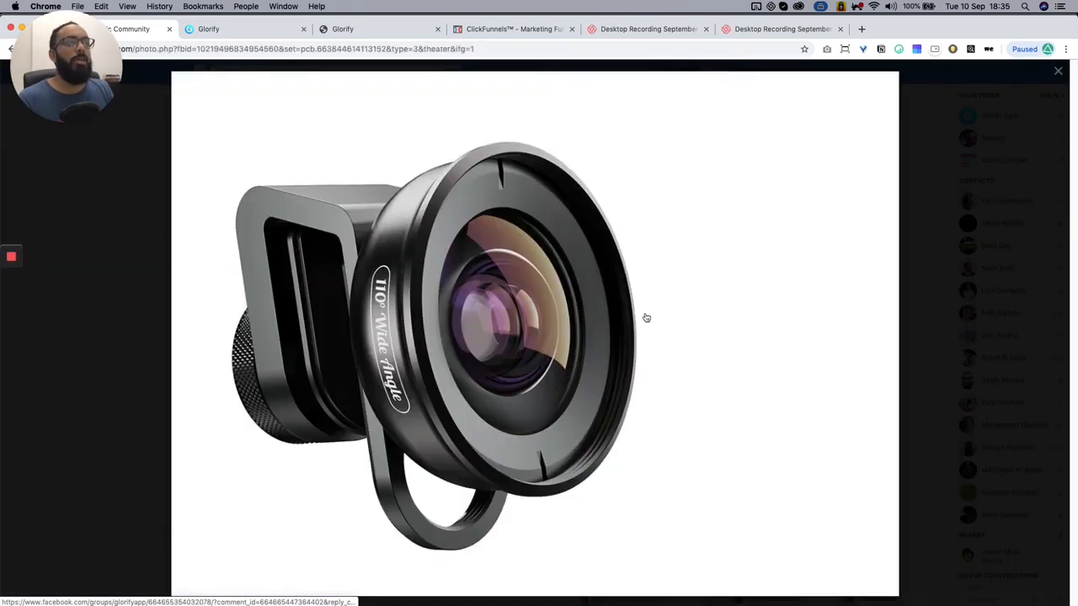
key("Escape")
left_click(542, 321)
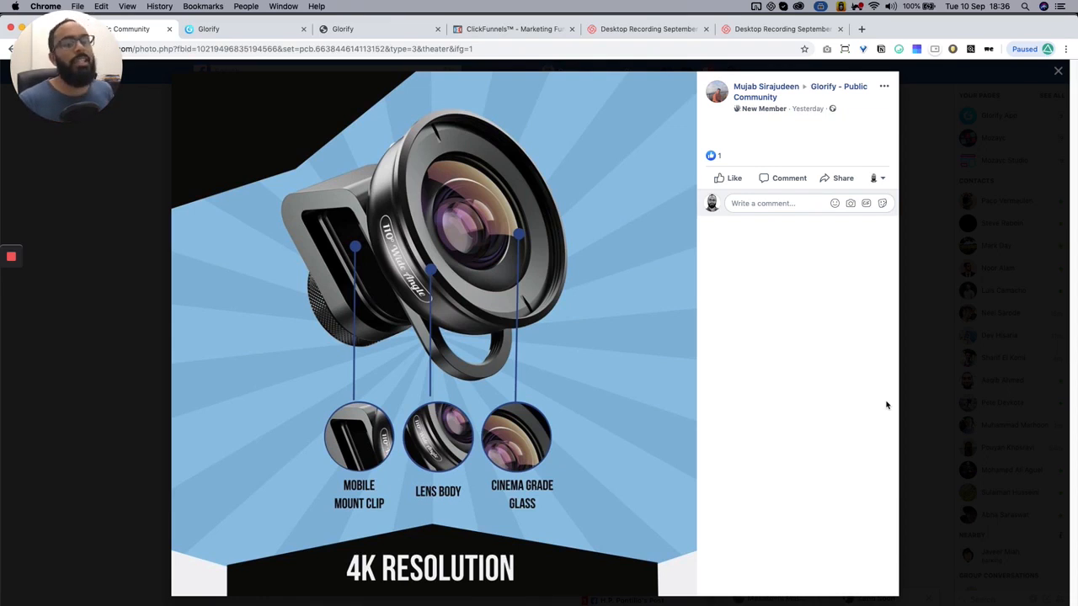
left_click(966, 330)
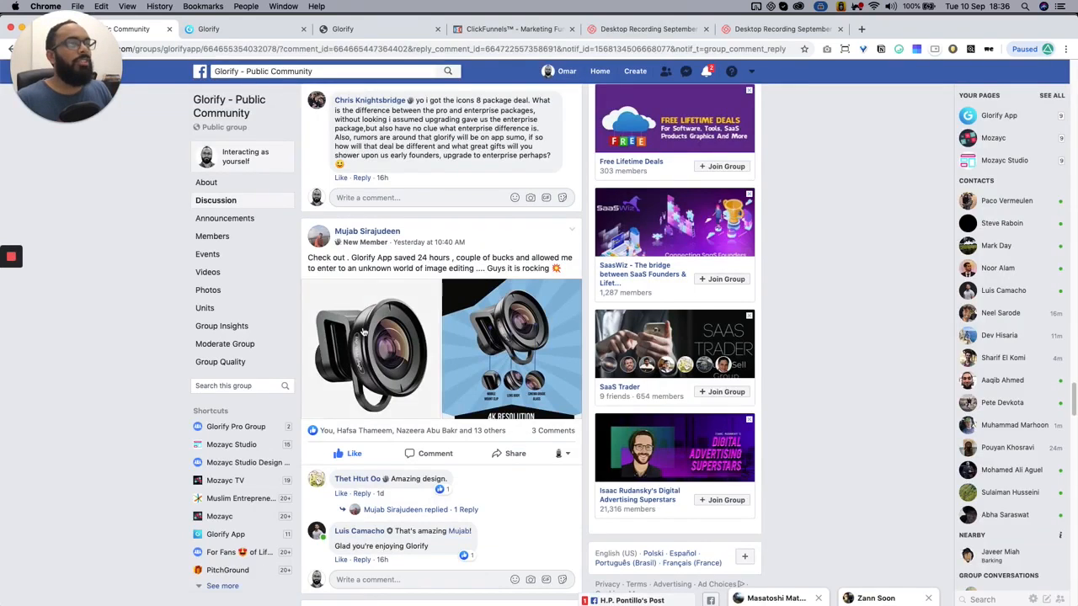
Save the lens photo with the white background from the post to the Desktop as a JPEG image
left_click(390, 330)
right_click(480, 192)
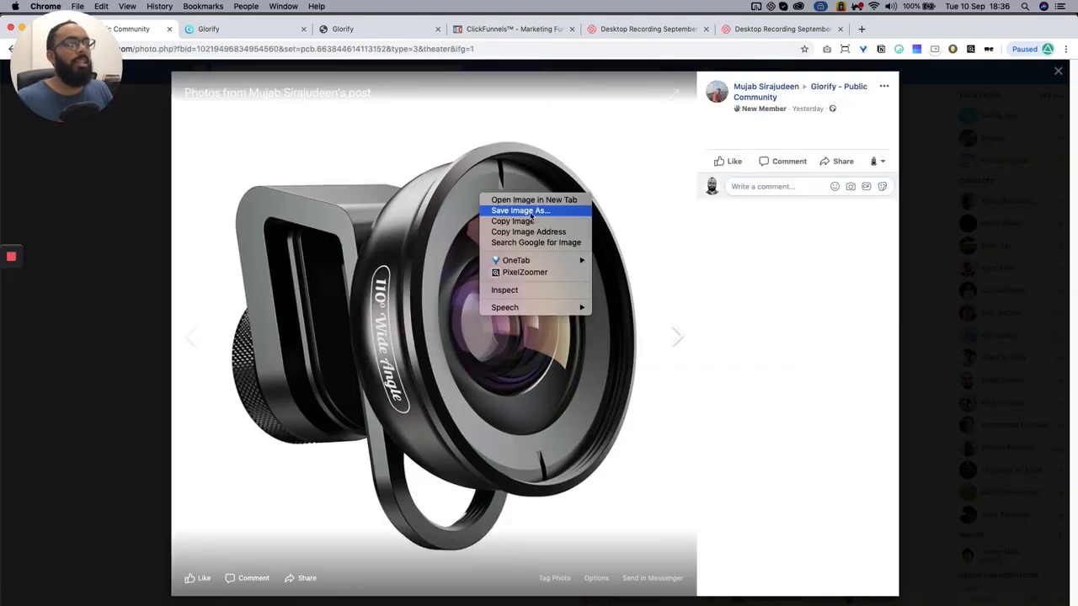
left_click(527, 223)
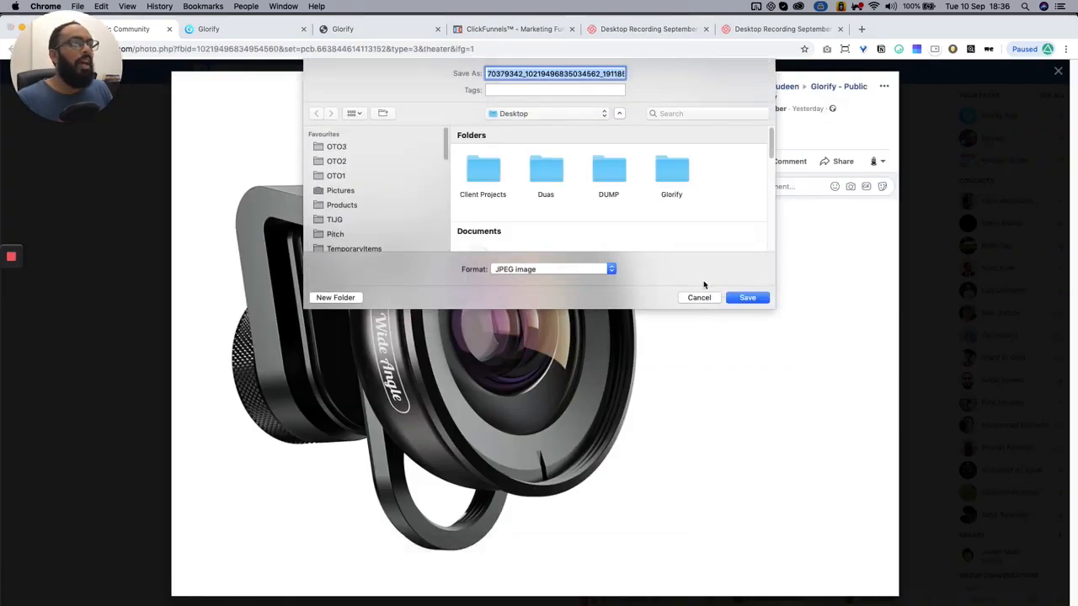
scroll(343, 209, "down", 5)
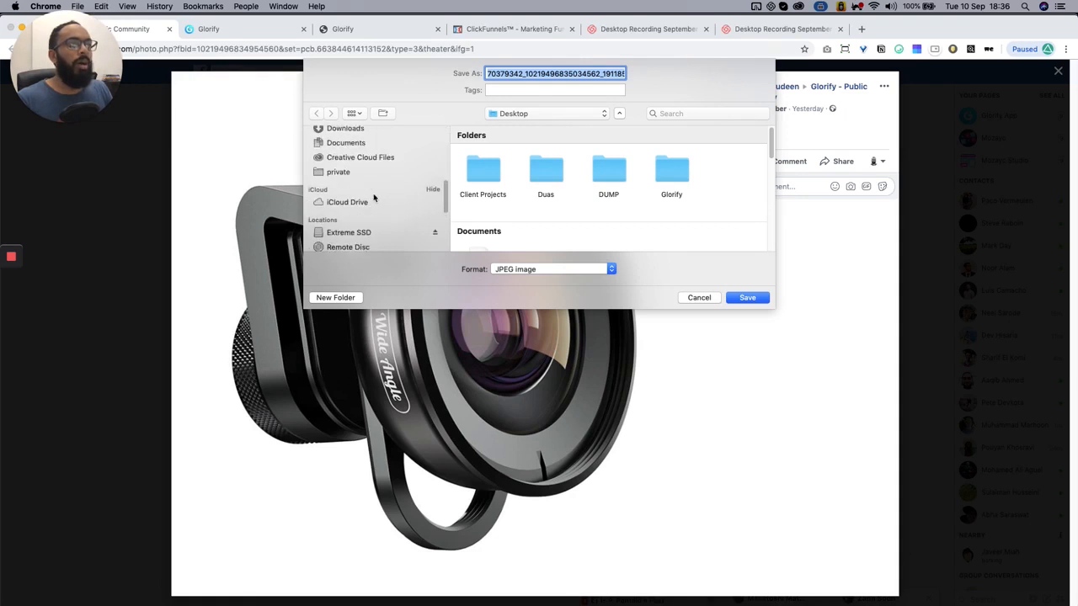
left_click(345, 201)
left_click(341, 186)
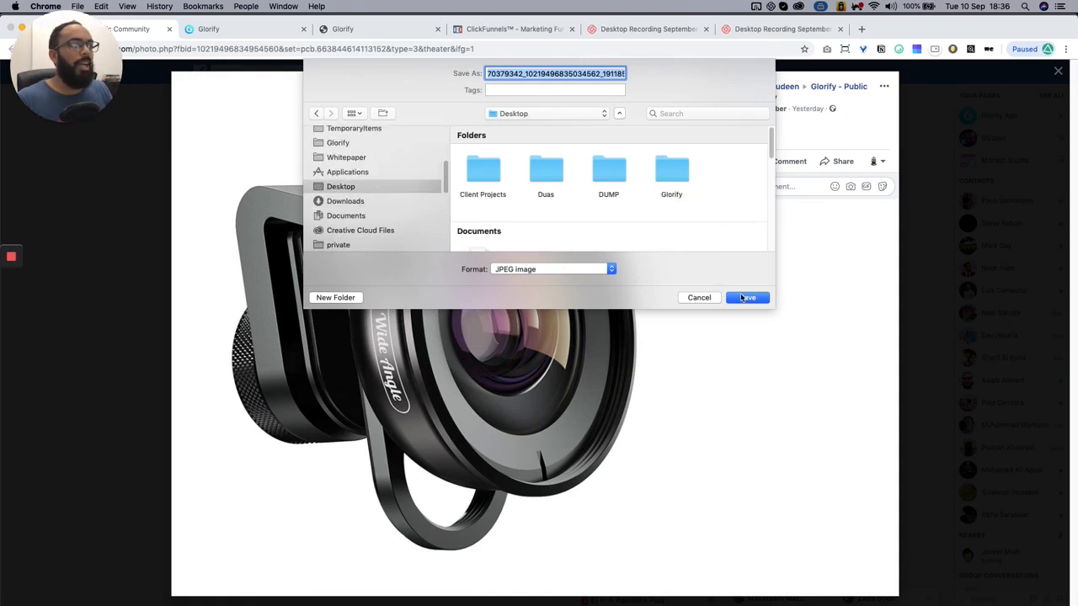
key("Return")
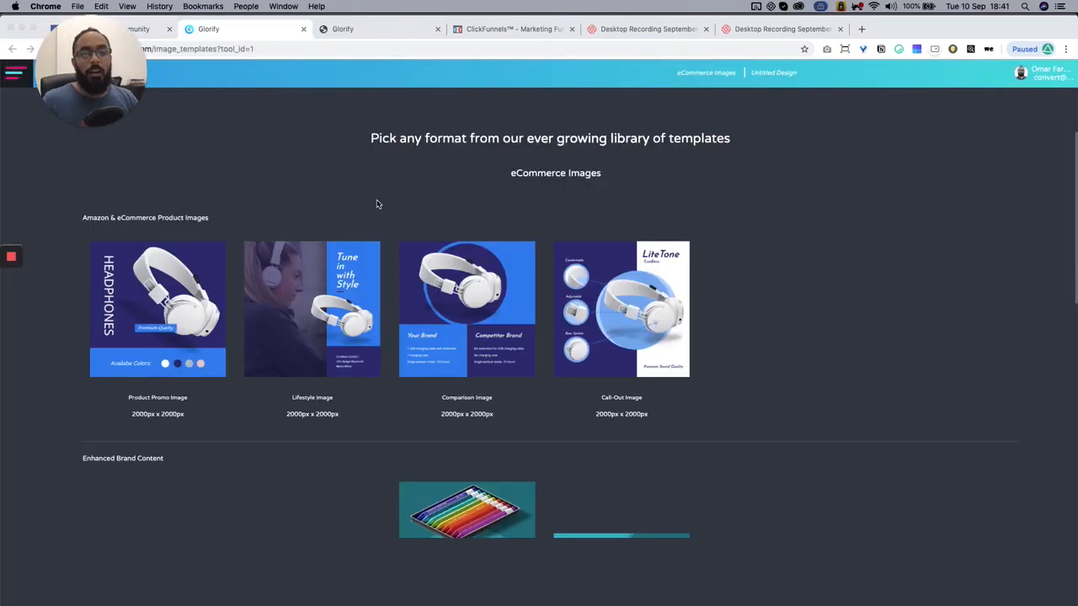
Start a Product Promo Image in Glorify and filter its templates to the Electronics niche
left_click(179, 310)
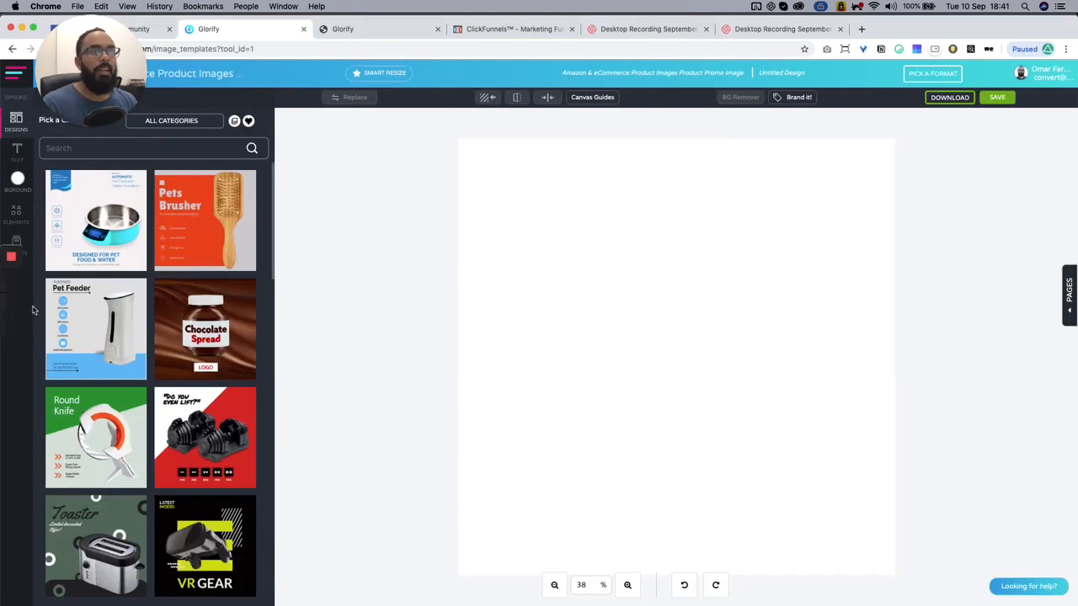
left_click(206, 123)
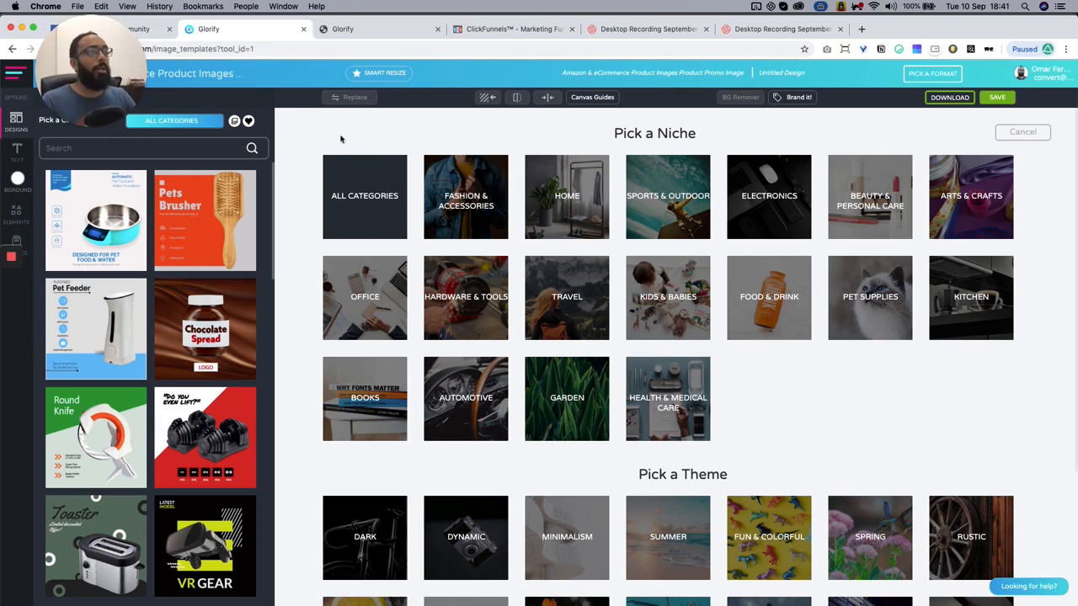
left_click(777, 199)
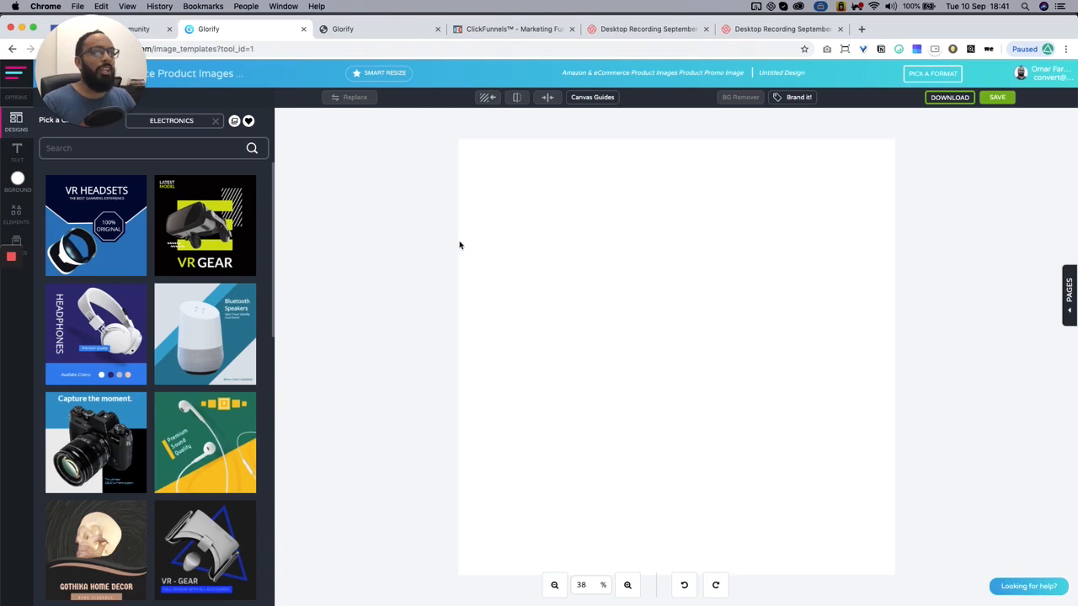
Load the Gamestation 32 Series Headphones template onto the canvas
scroll(205, 295, "down", 5)
scroll(205, 309, "up", 3)
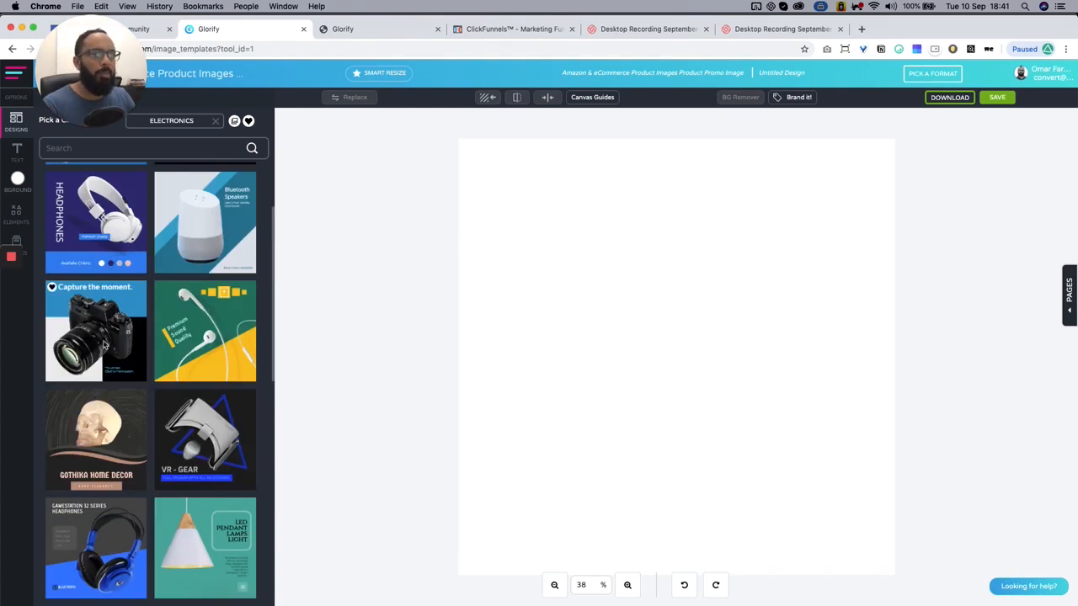
scroll(124, 335, "down", 5)
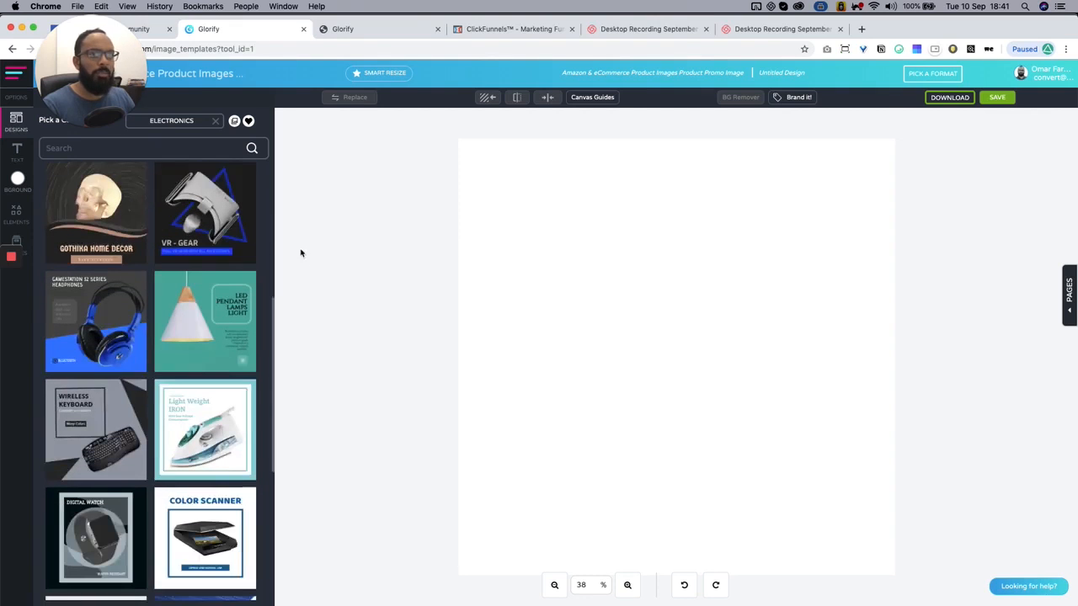
left_click(106, 321)
left_click(484, 365)
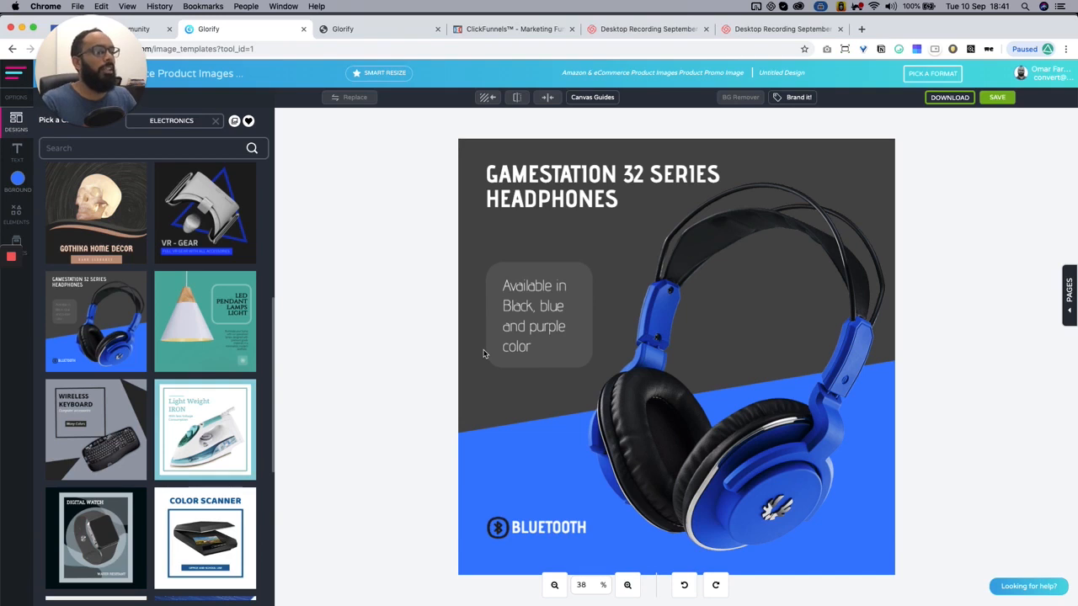
left_click(554, 586)
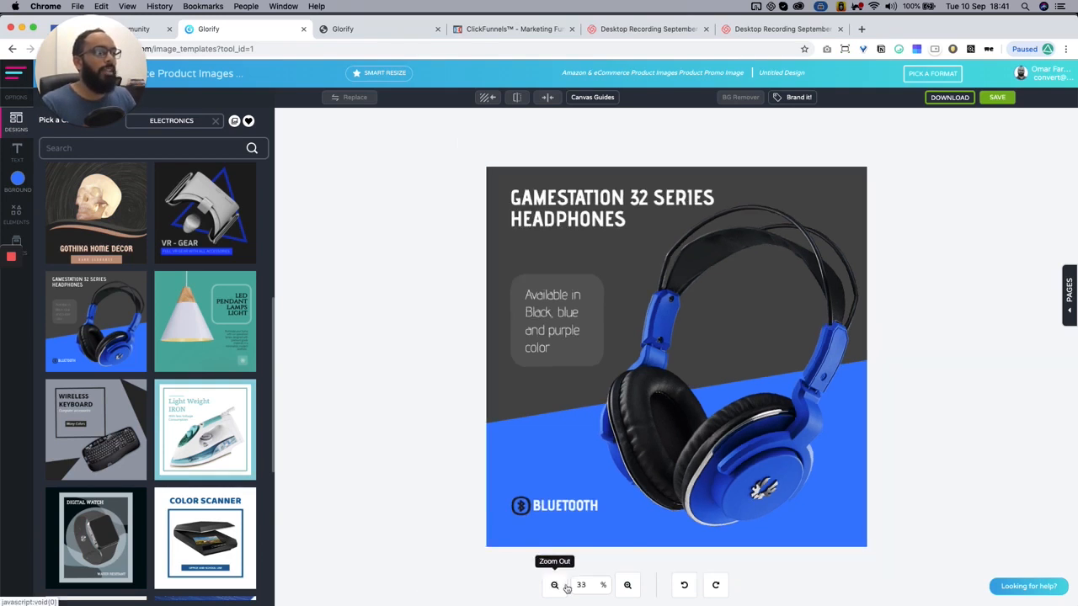
Replace the headphones picture with the uploaded lens photo, then enlarge it and center it on the canvas
left_click(674, 475)
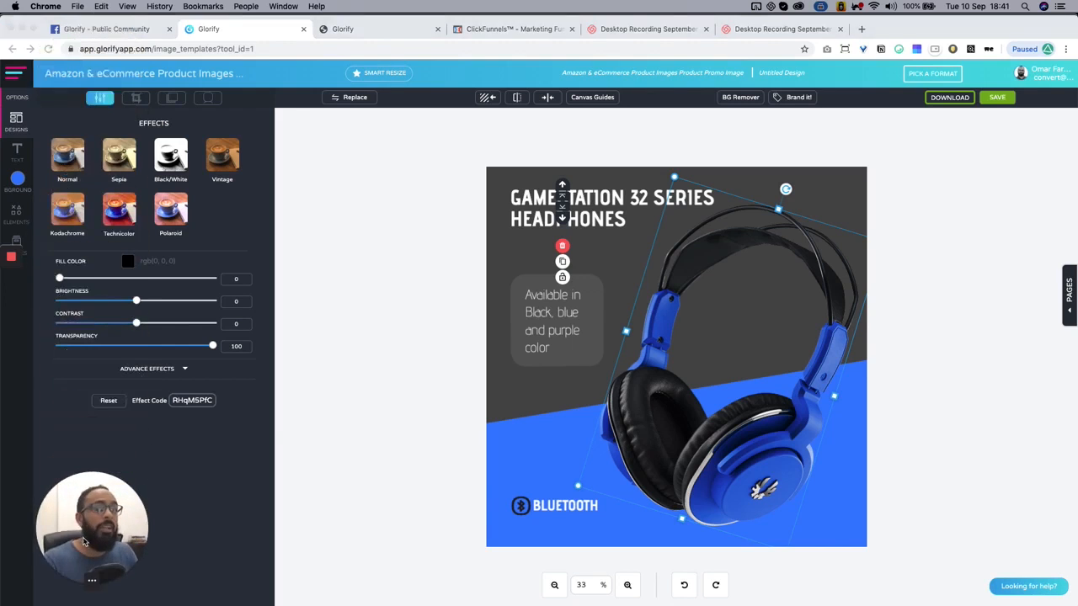
left_click(355, 97)
left_click(176, 157)
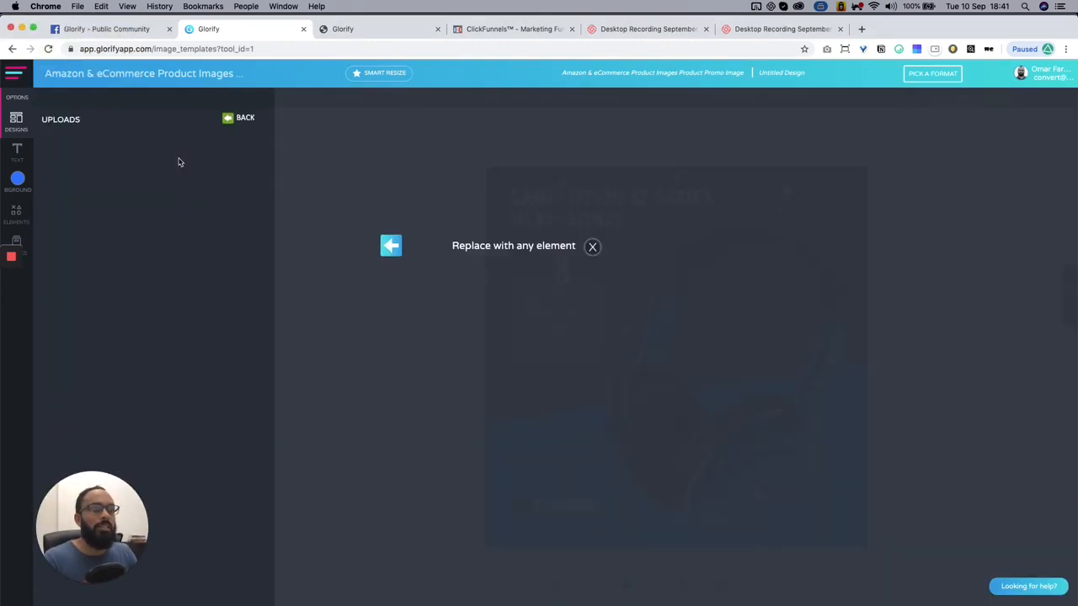
left_click(73, 206)
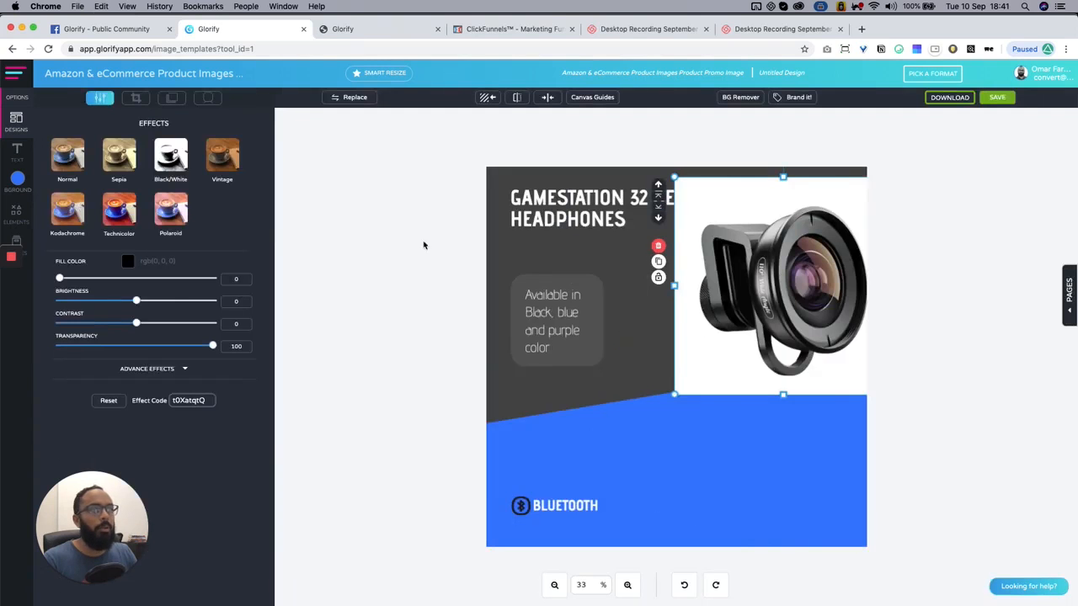
left_click_drag(754, 259, 794, 221)
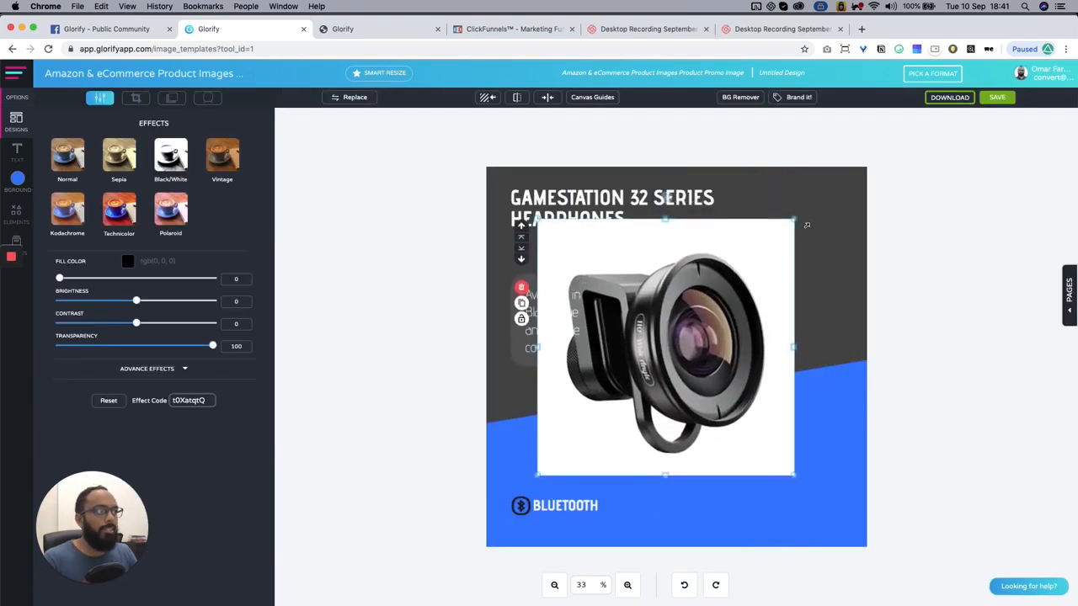
left_click_drag(711, 286, 727, 297)
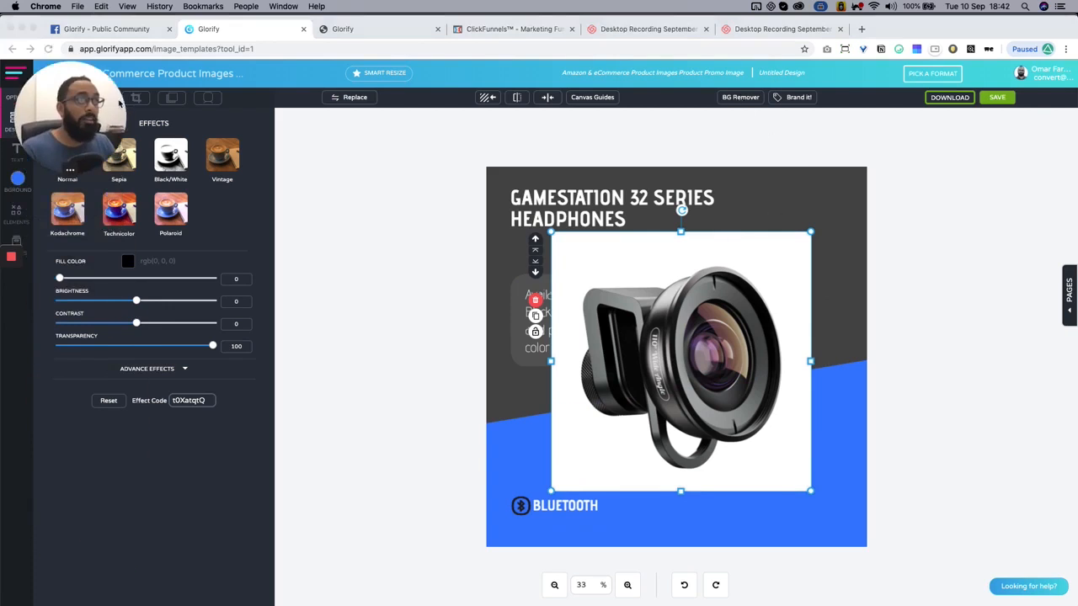
Remove the lens photo's white background by marking the lens to keep and the areas above it and inside the ring for removal
left_click(748, 101)
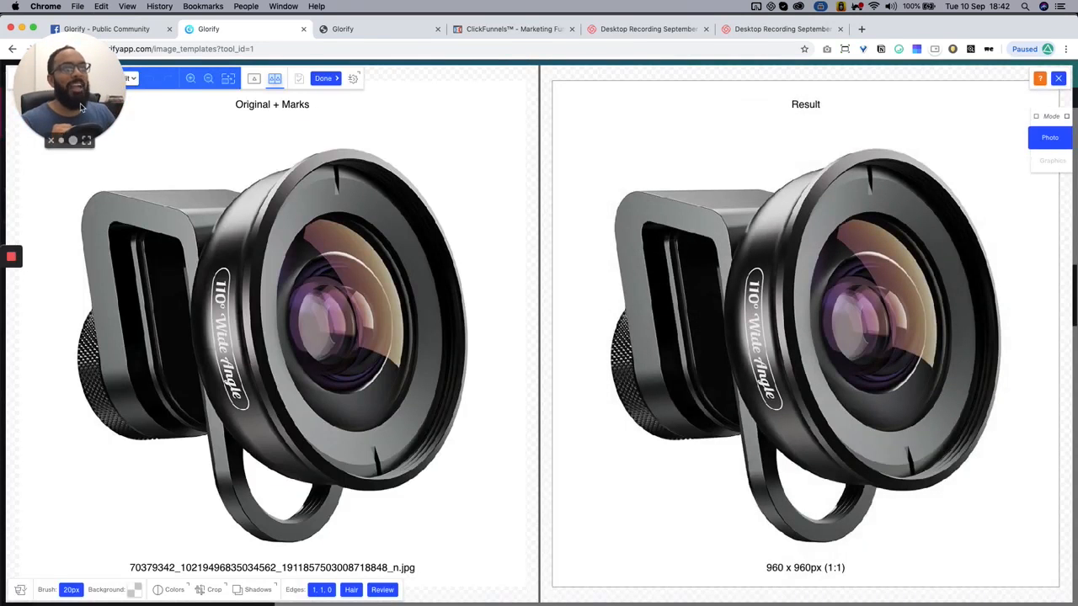
left_click_drag(81, 107, 80, 176)
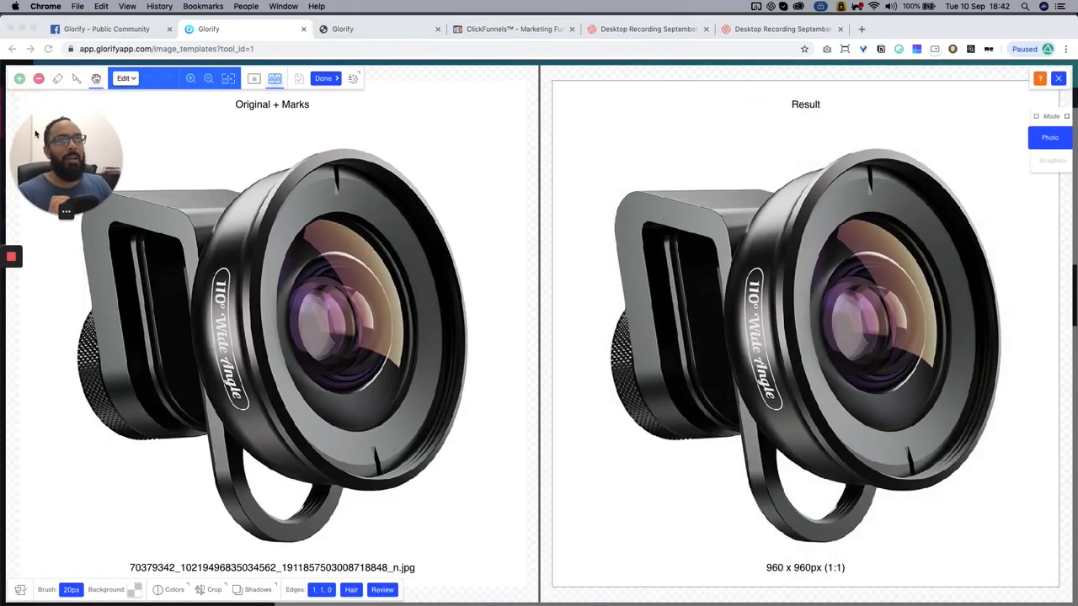
left_click(20, 79)
left_click_drag(366, 217, 183, 360)
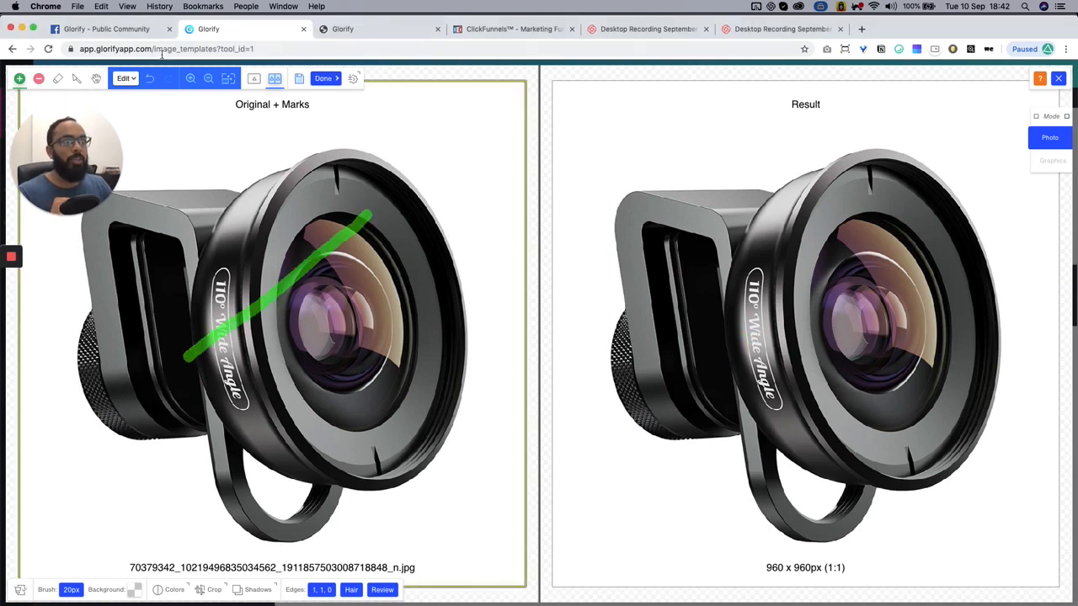
left_click(40, 80)
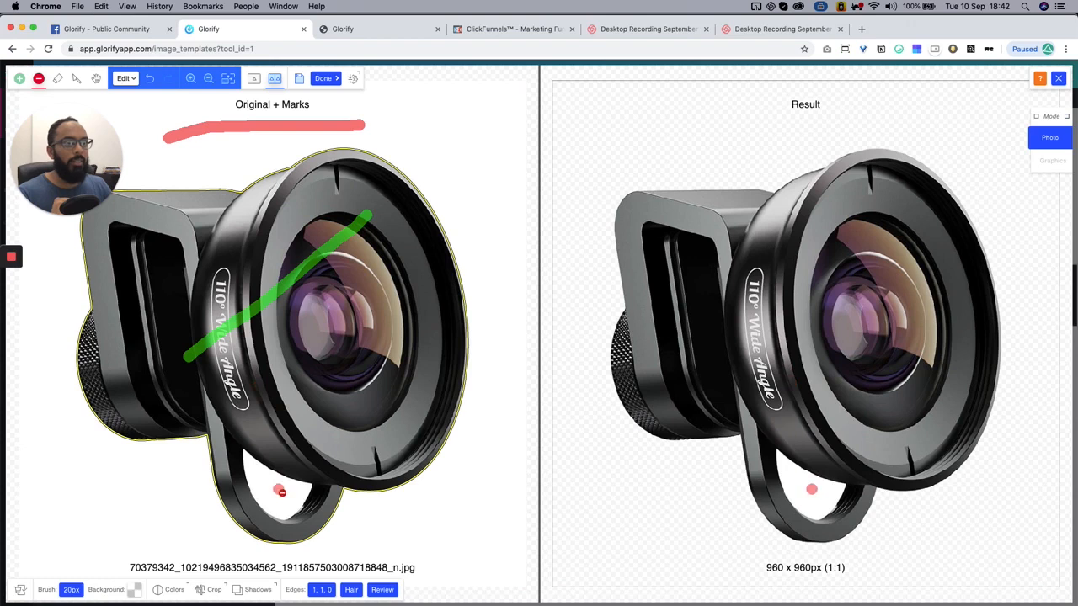
left_click(323, 78)
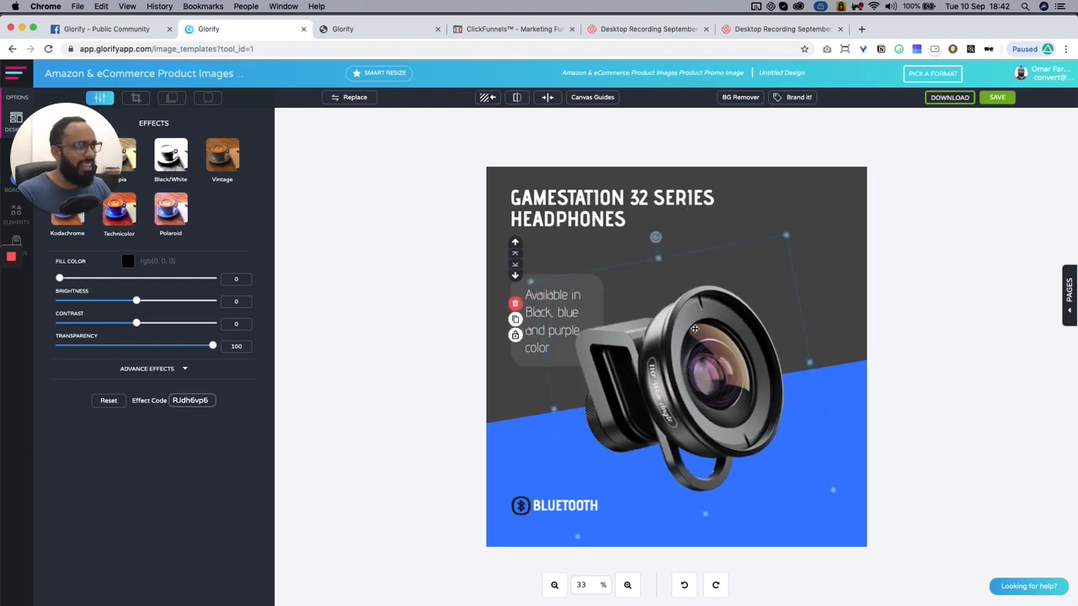
Enlarge the cut-out lens and reposition it around the middle of the design
left_click_drag(785, 237, 837, 162)
left_click_drag(764, 285, 726, 302)
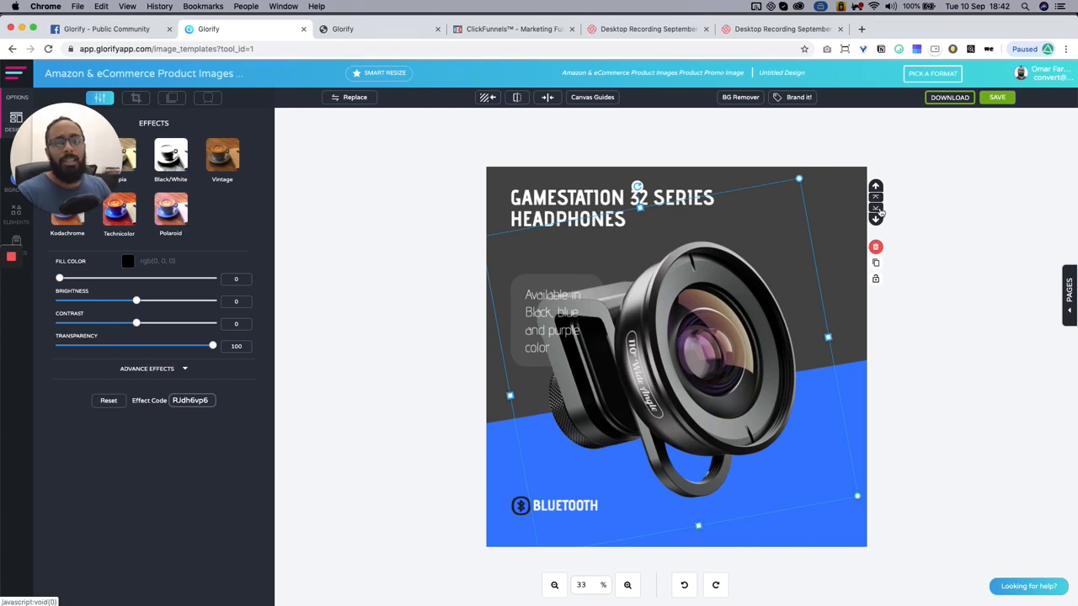
Try sending the lens image behind the dark grey background shape and bring it back in front
left_click(878, 211)
left_click(877, 198)
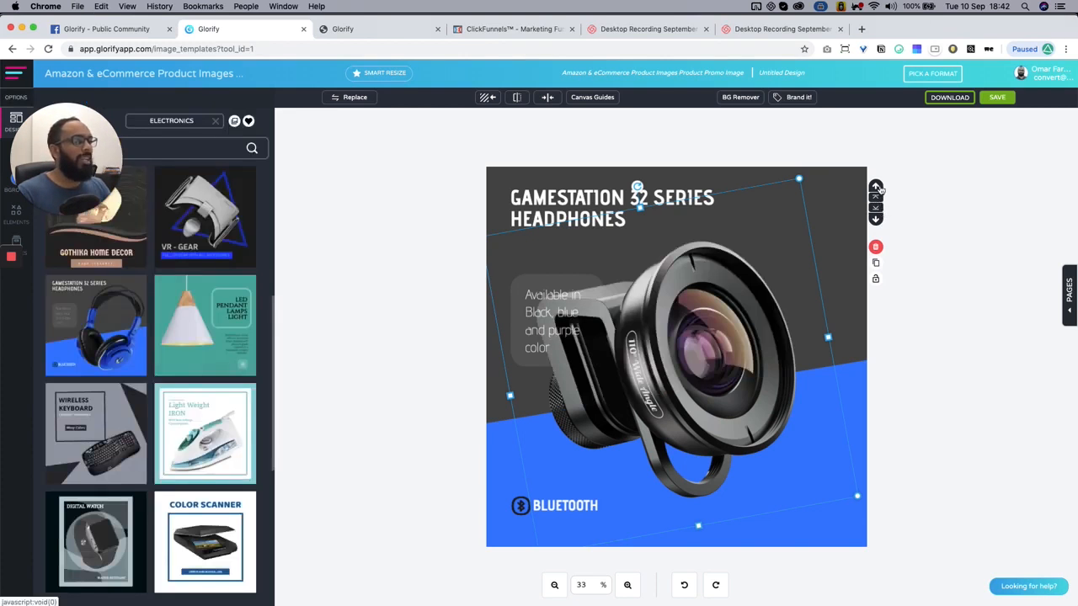
left_click(877, 219)
left_click(877, 219)
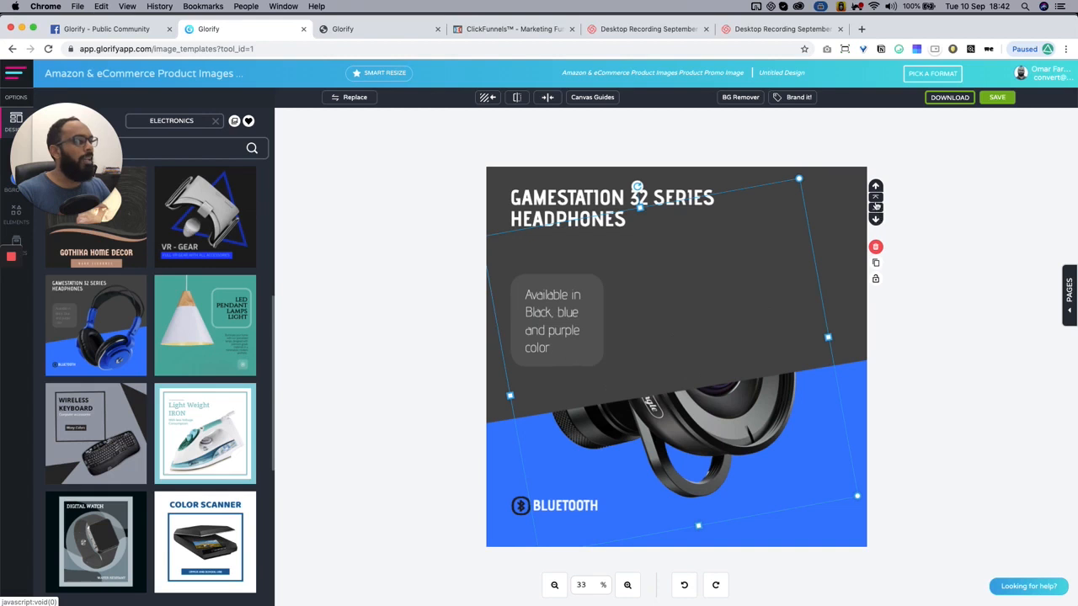
left_click(877, 191)
Shift the lens slightly to the right, shrink it a little and tilt it slightly further counterclockwise
left_click_drag(721, 289, 735, 291)
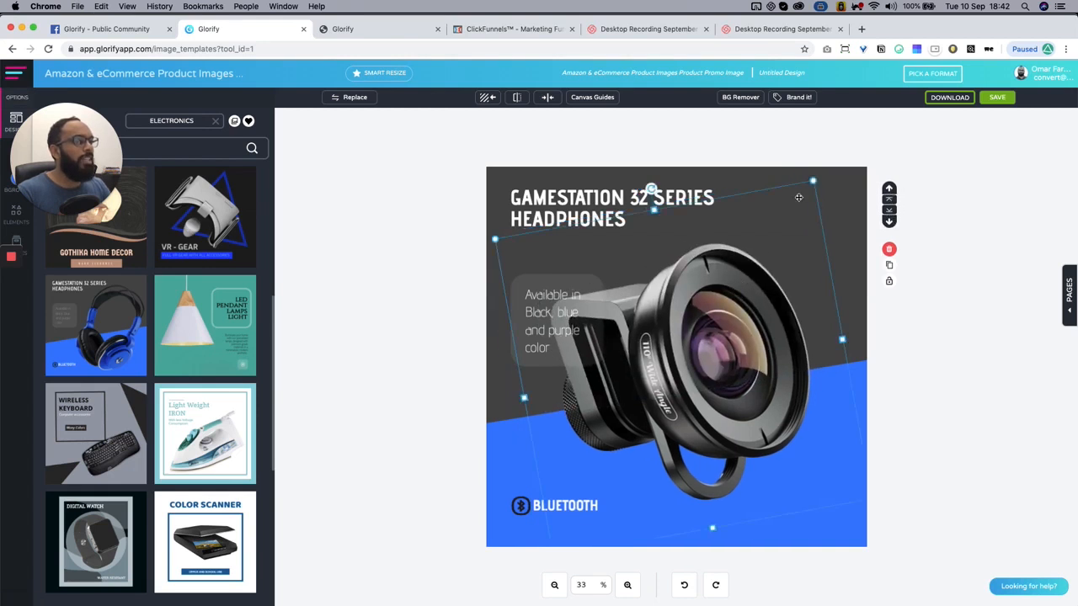
left_click_drag(815, 179, 809, 187)
left_click_drag(737, 308, 744, 303)
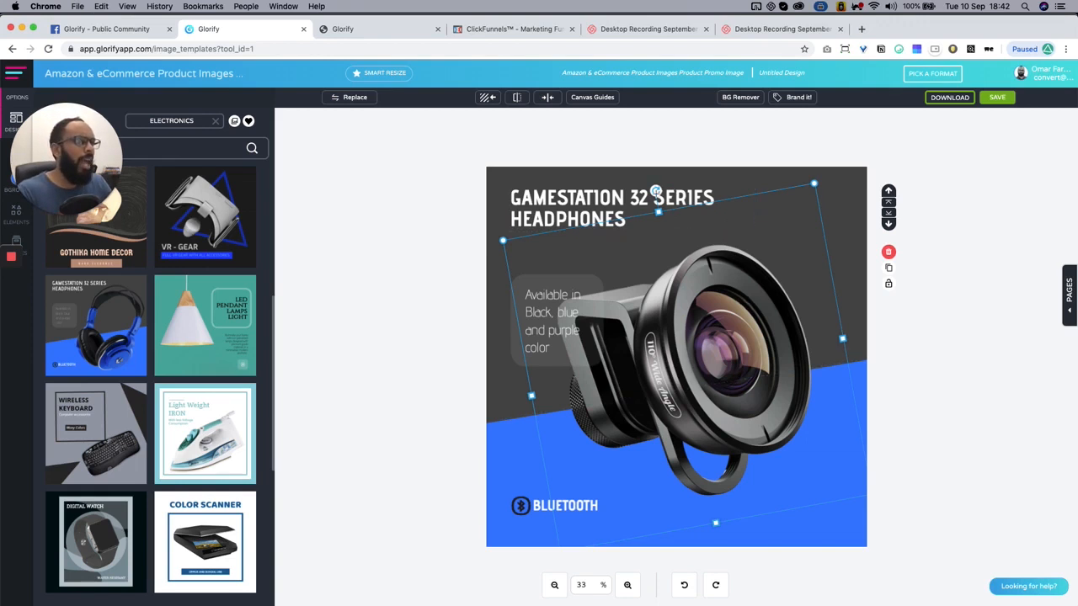
left_click_drag(657, 192, 644, 193)
Shrink the "Available in Black, blue and purple color" text together with its rounded box and move both up beneath the title
left_click(555, 309)
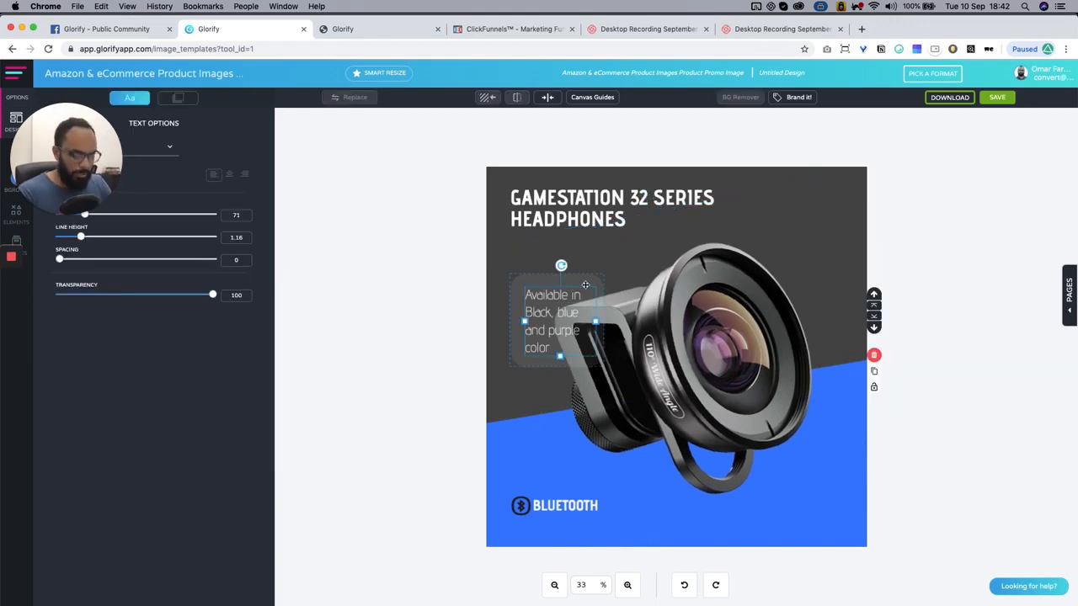
left_click(610, 363, "shift")
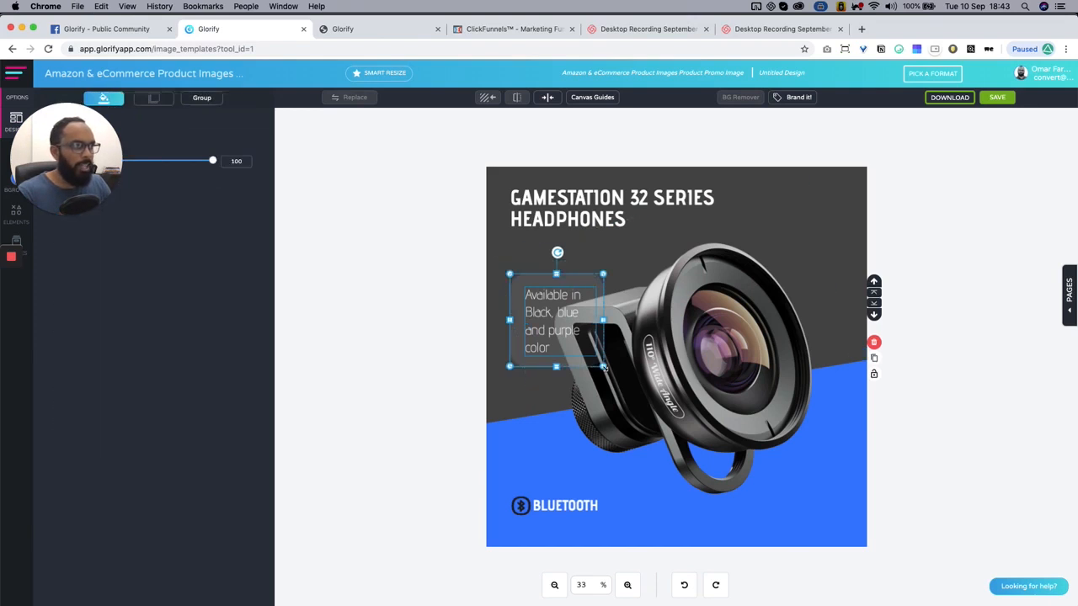
left_click_drag(603, 367, 572, 337)
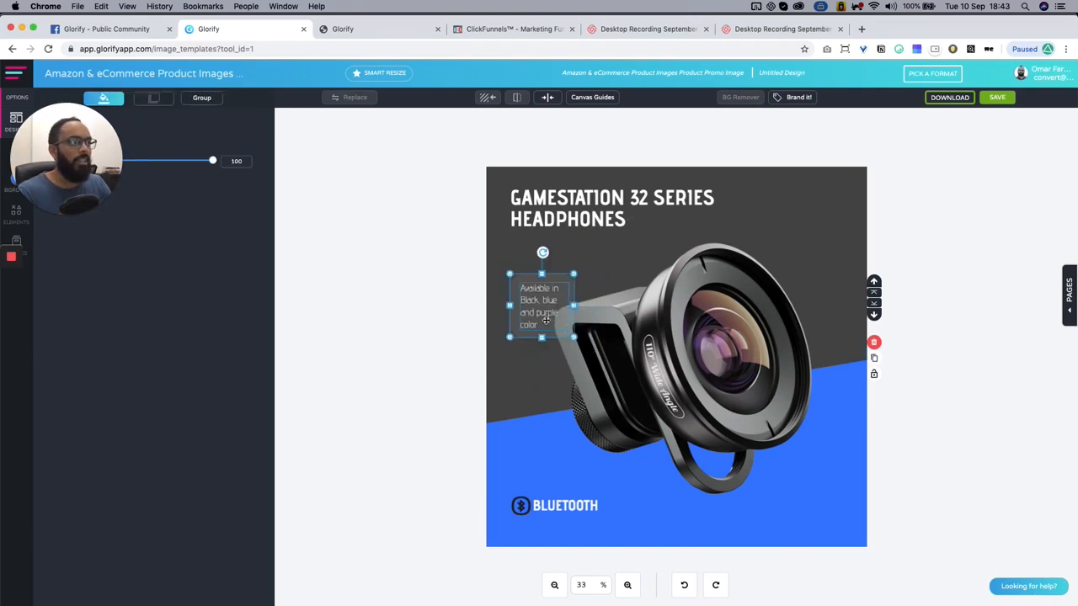
left_click_drag(538, 305, 542, 268)
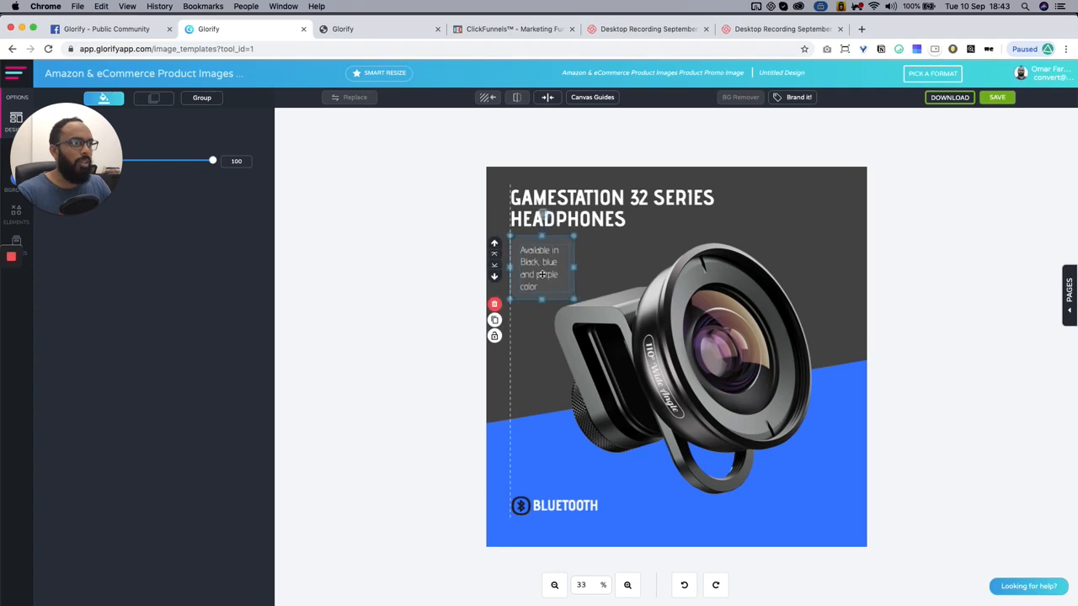
Move the lens slightly down and to the left, and slightly enlarge the rounded description box together with its text
left_click(657, 339)
left_click(549, 281)
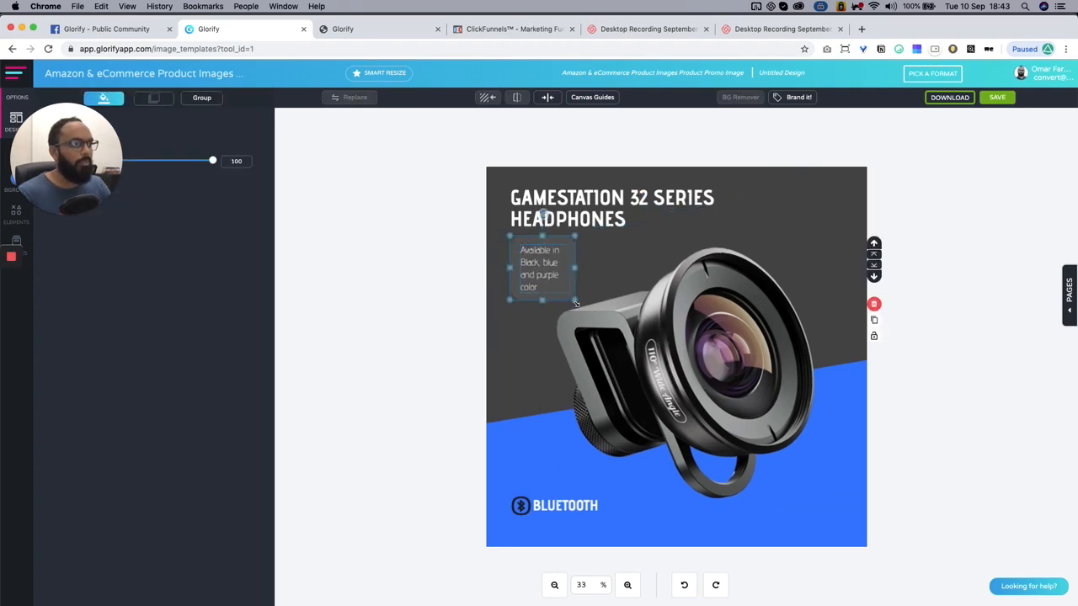
left_click(655, 363)
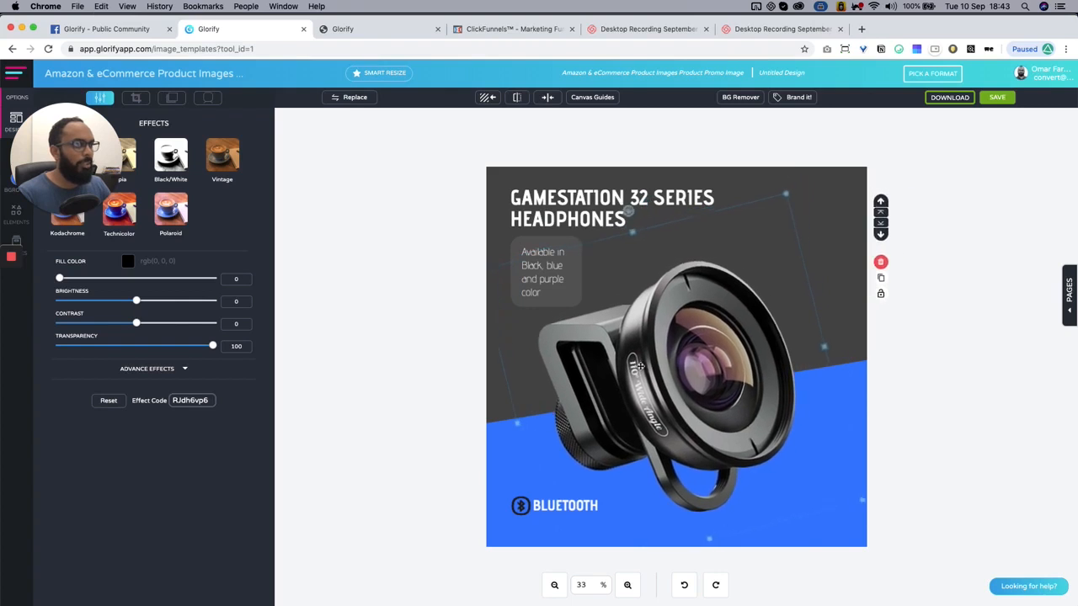
Replace the "GAMESTATION 32 SERIES HEADPHONES" title with "Capture the moment."
left_click(587, 182)
double_click(581, 200)
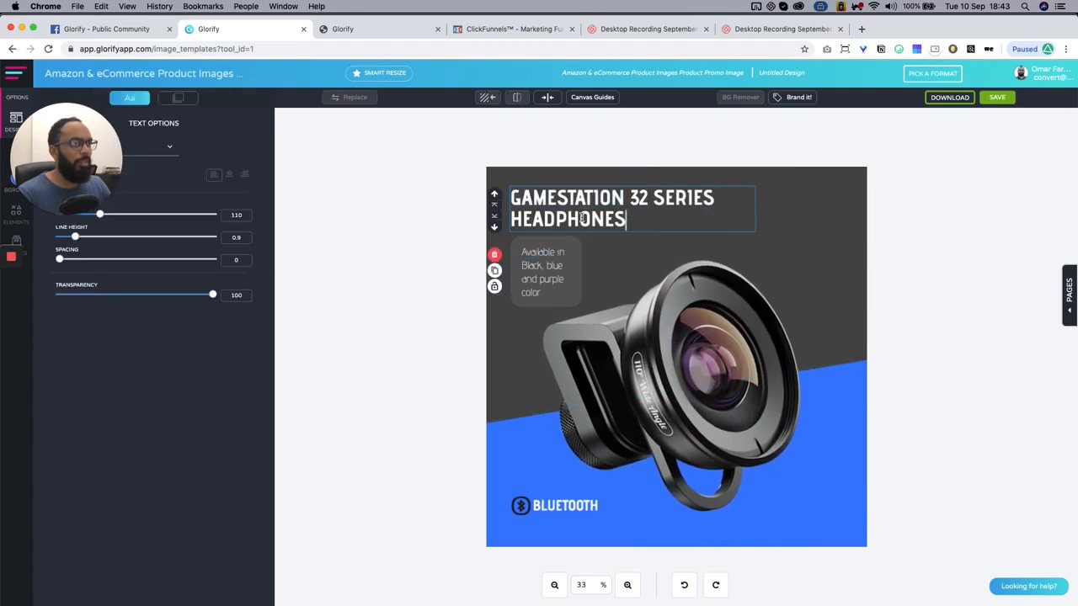
left_click_drag(628, 220, 503, 205)
type("Capt")
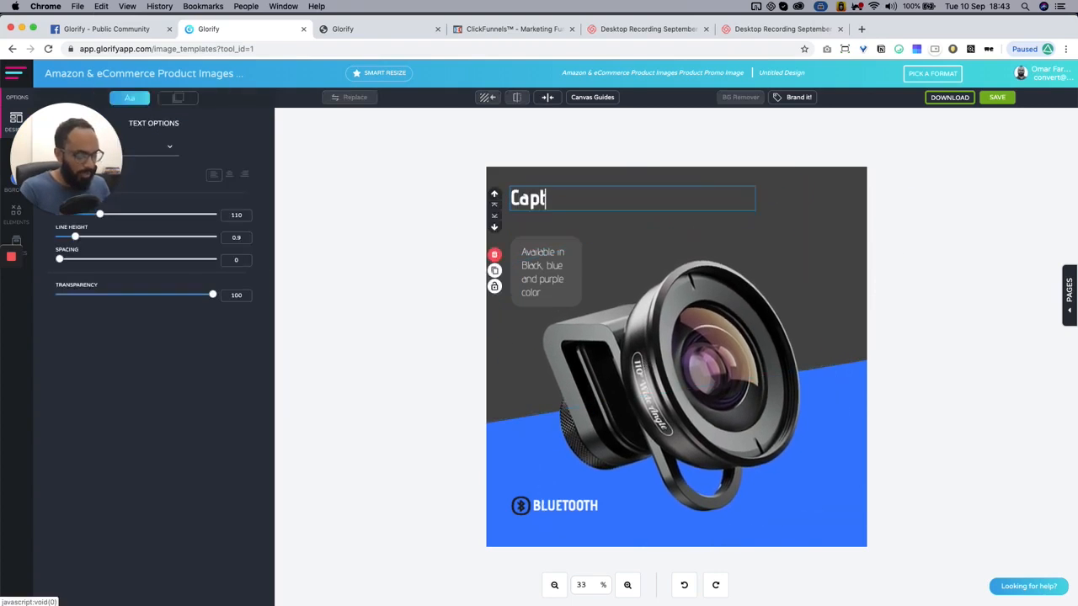
type("ure the moment.")
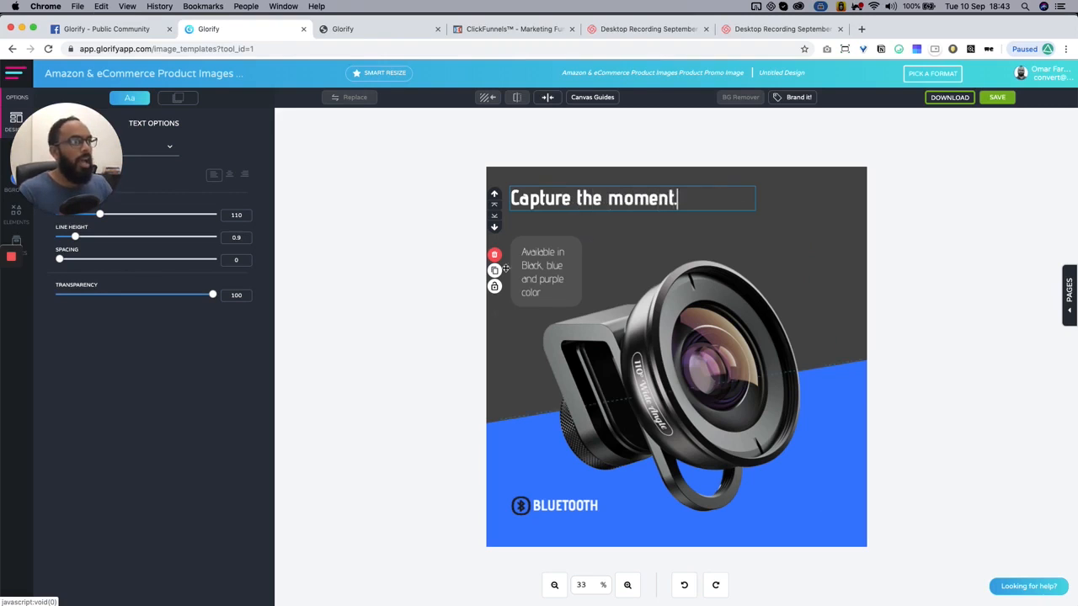
Replace the text in the rounded description box with "Next level" and, on a new line, "Wide lens for your mobile"
triple_click(553, 272)
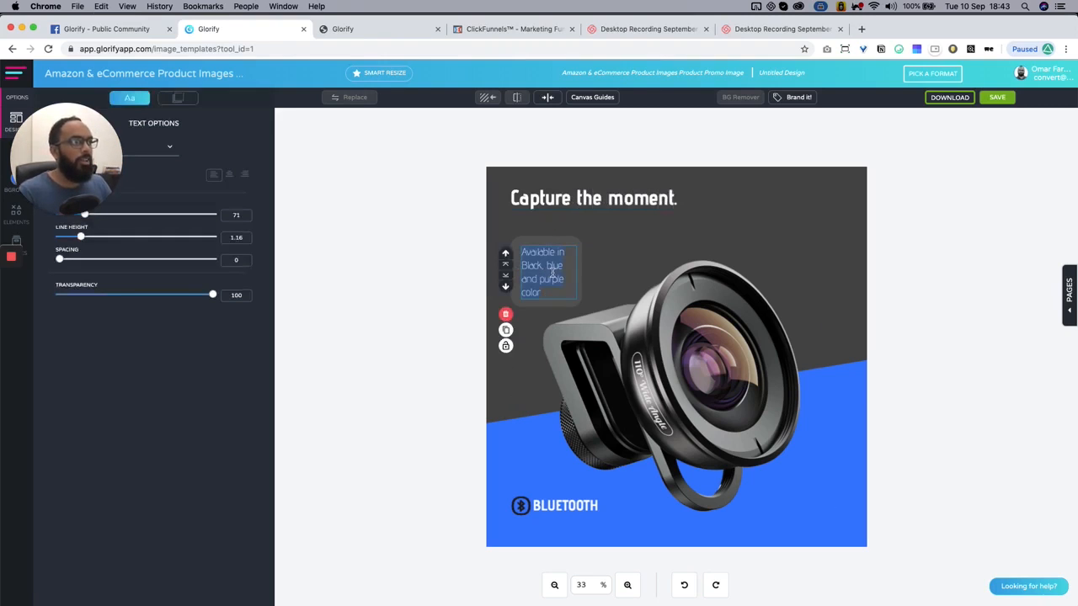
key("BackSpace")
type("Next ")
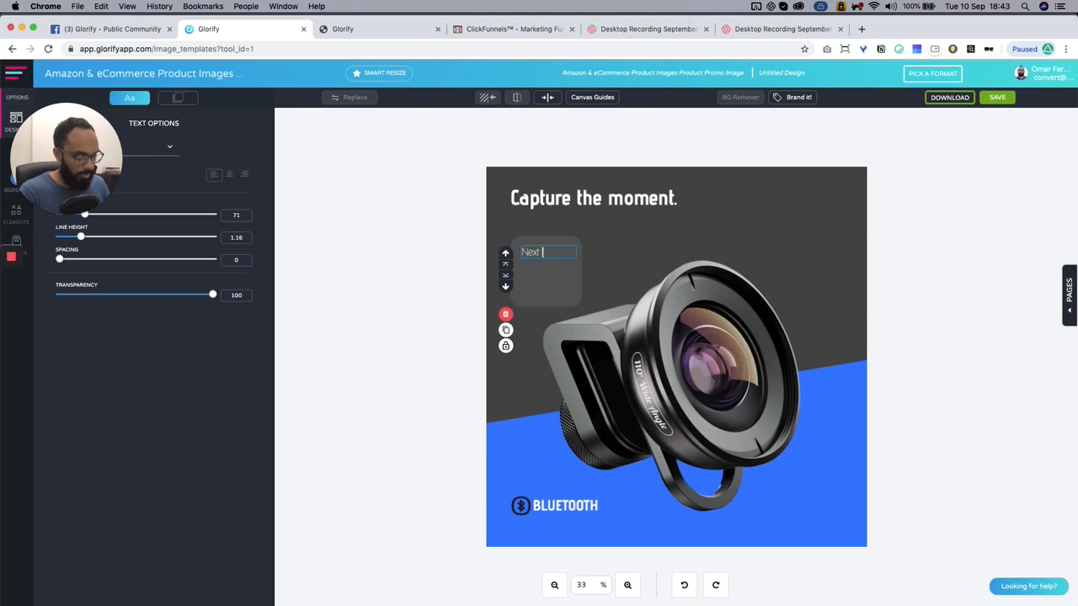
type("level")
key("Return")
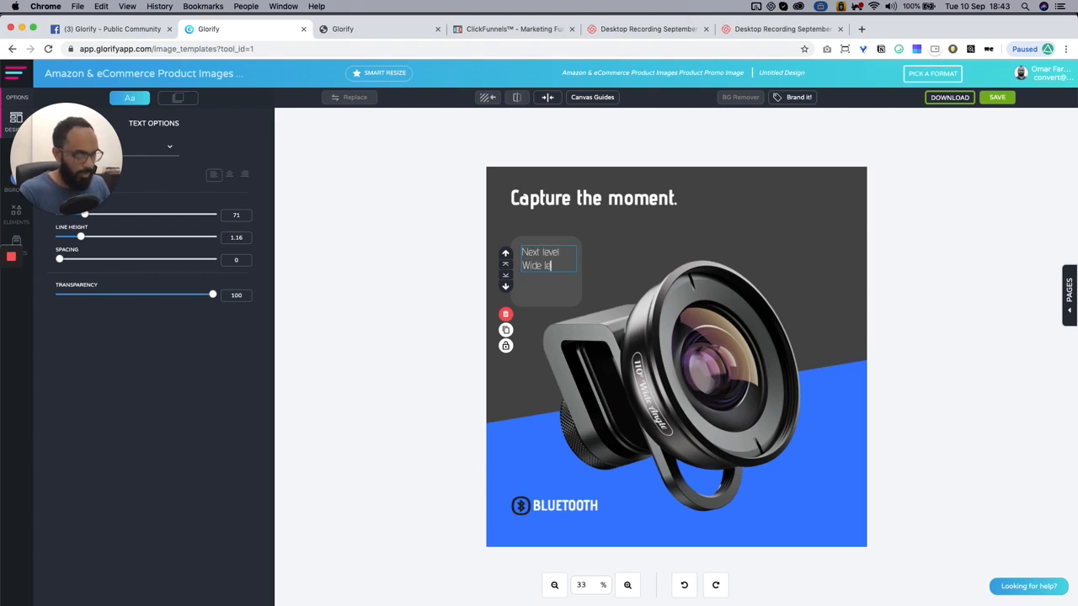
type("Wide lens for your mobile")
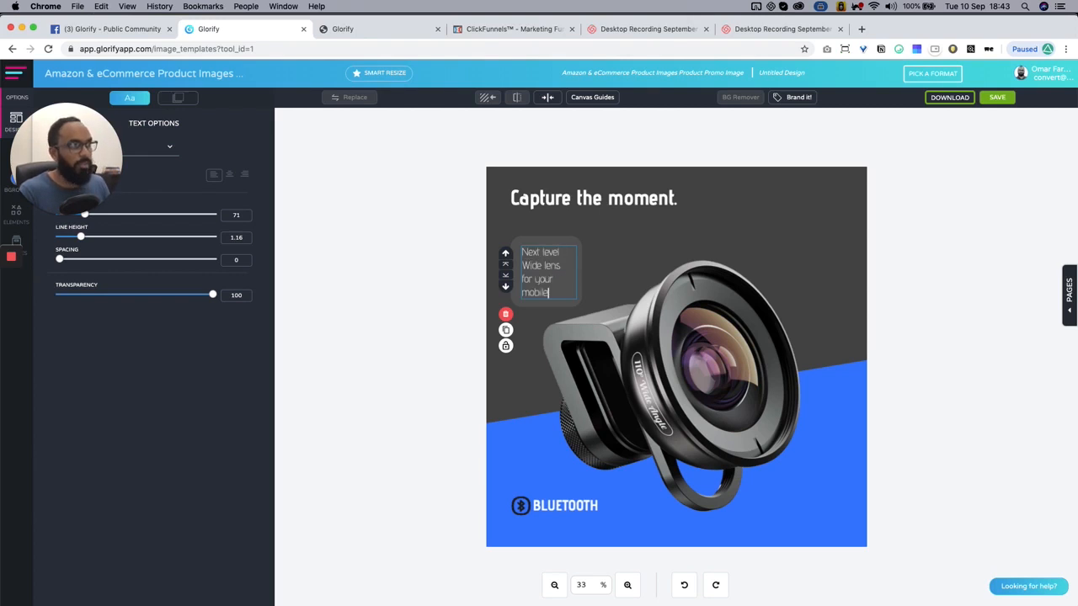
Nudge the description text slightly up and left inside its box and change "Wide" to lowercase "wide"
left_click(627, 214)
left_click(548, 280)
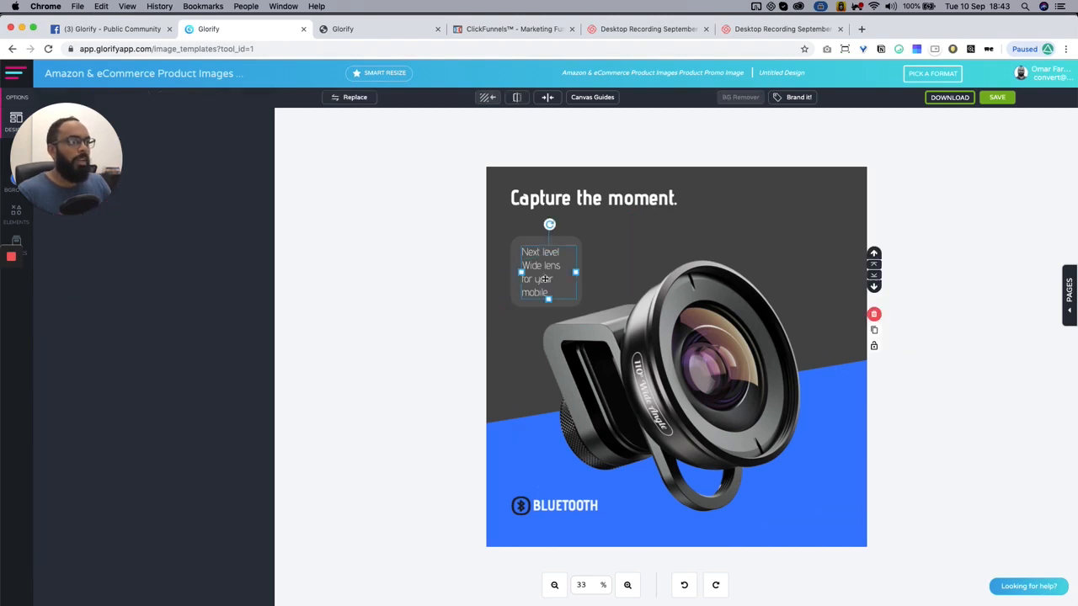
left_click_drag(548, 281, 550, 278)
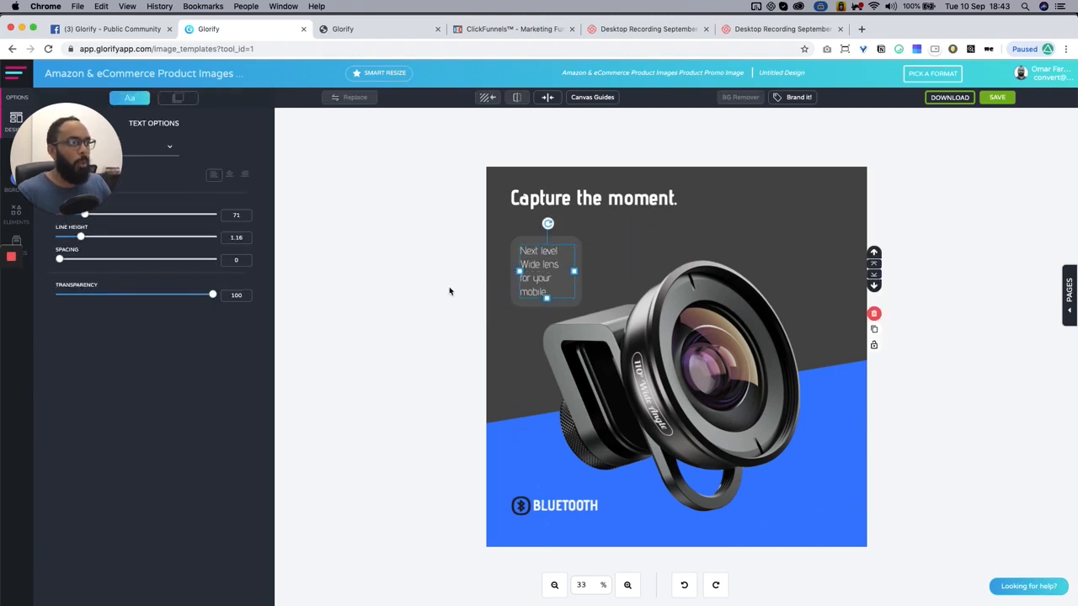
double_click(546, 267)
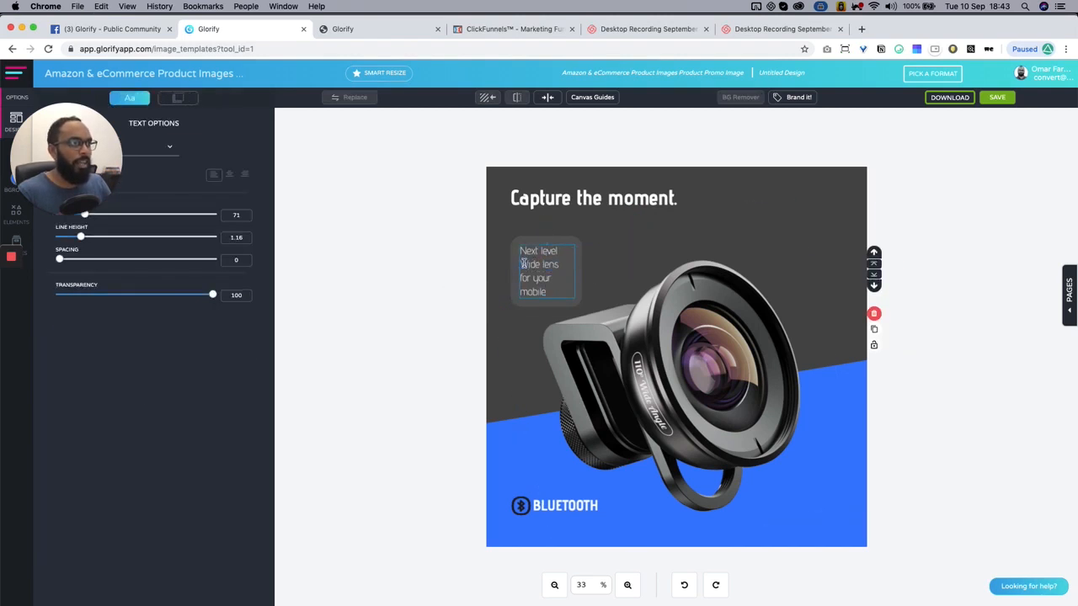
type("w")
left_click(401, 283)
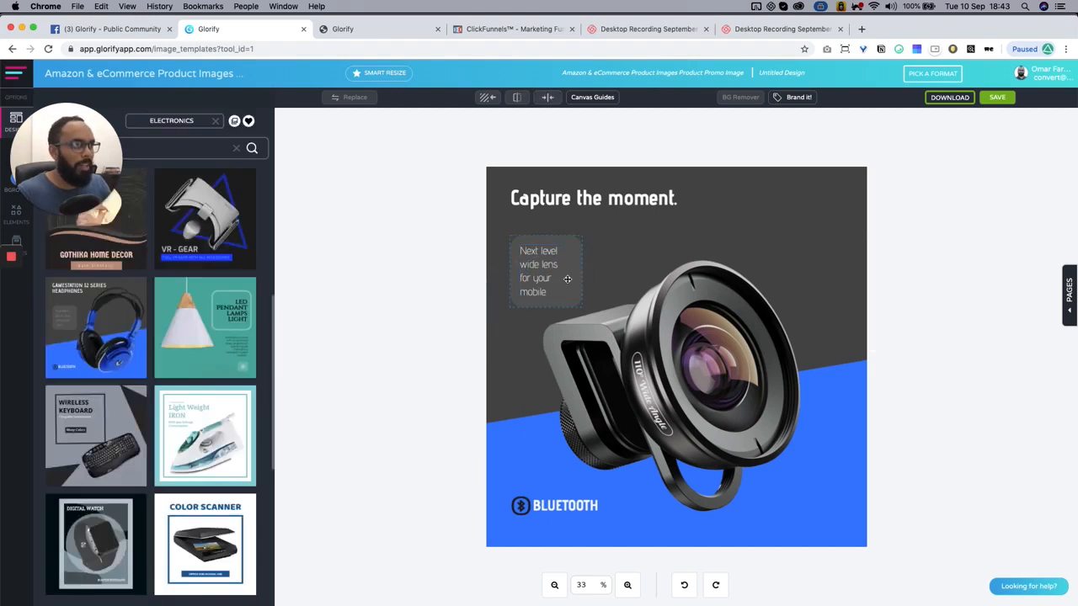
left_click(540, 276)
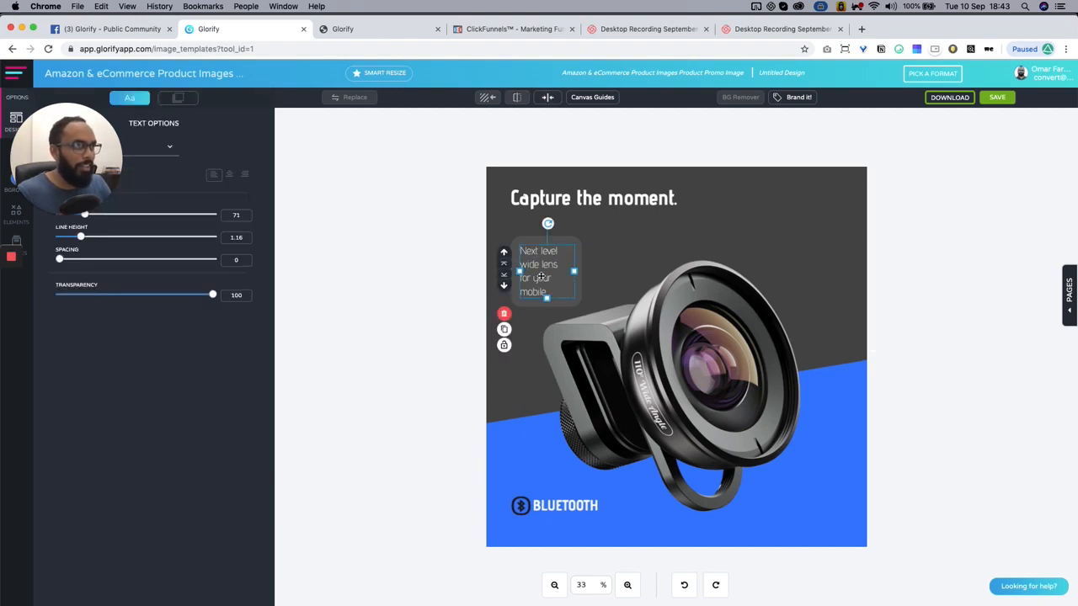
left_click(574, 507)
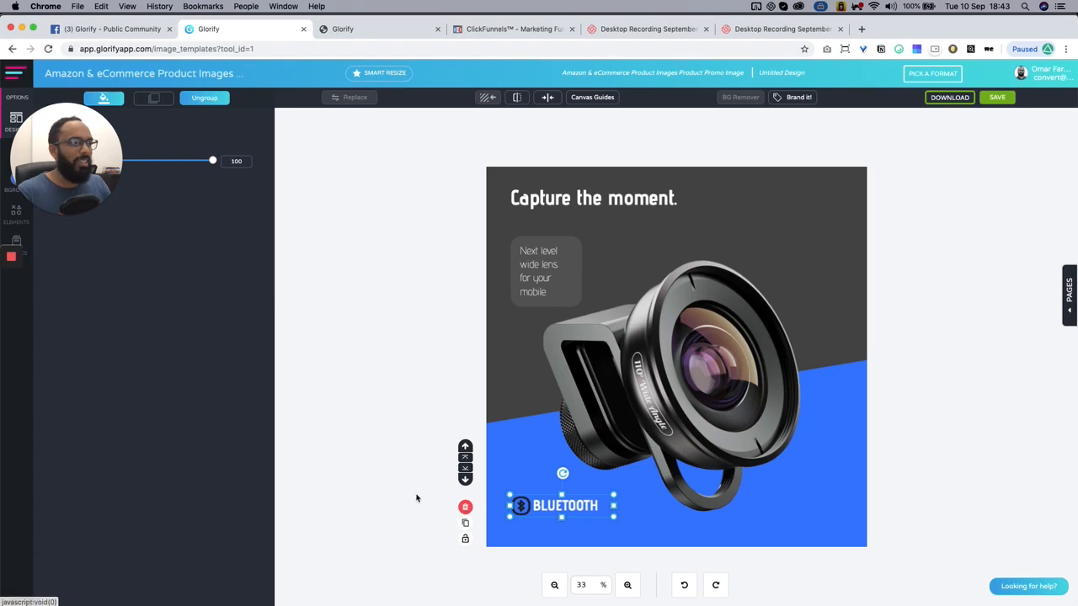
left_click(478, 507)
left_click(551, 505)
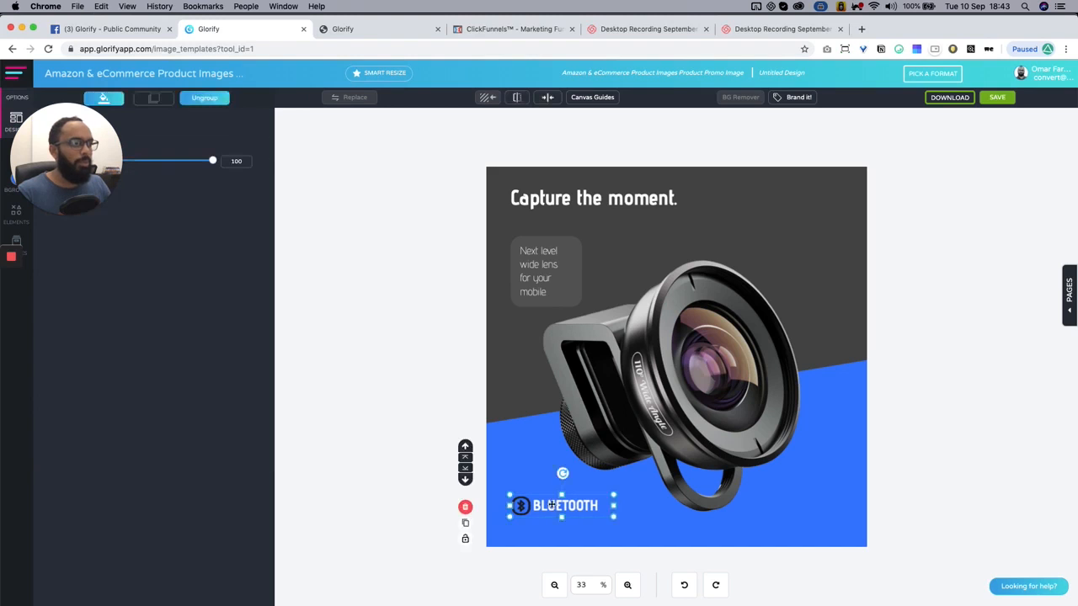
left_click(465, 525)
left_click(468, 510)
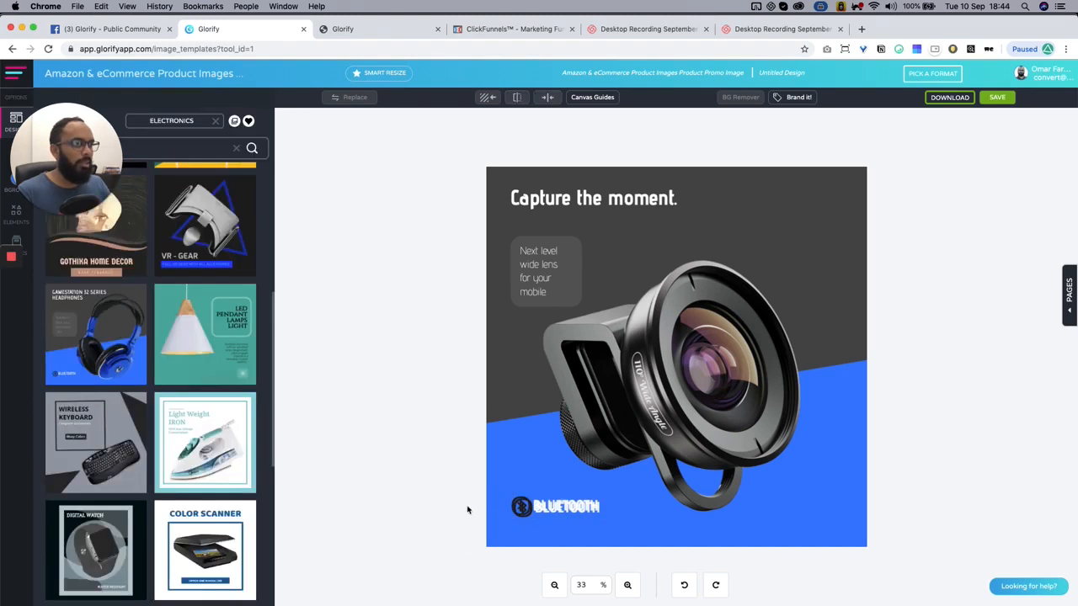
left_click(598, 506)
left_click(464, 508)
Ungroup the Bluetooth icon and label, and delete only the Bluetooth icon
left_click(561, 509)
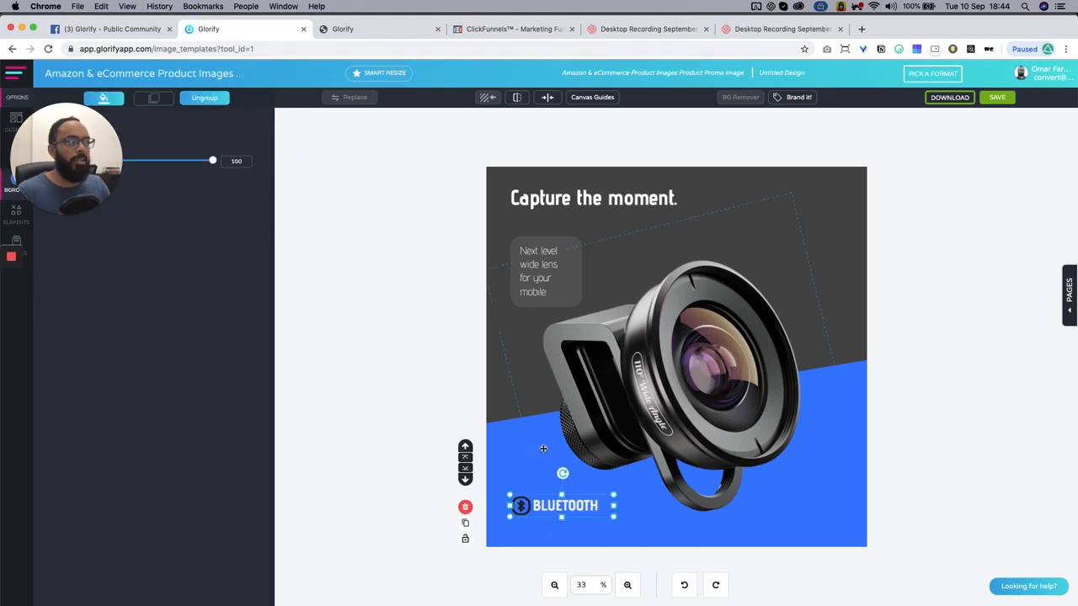
left_click(207, 98)
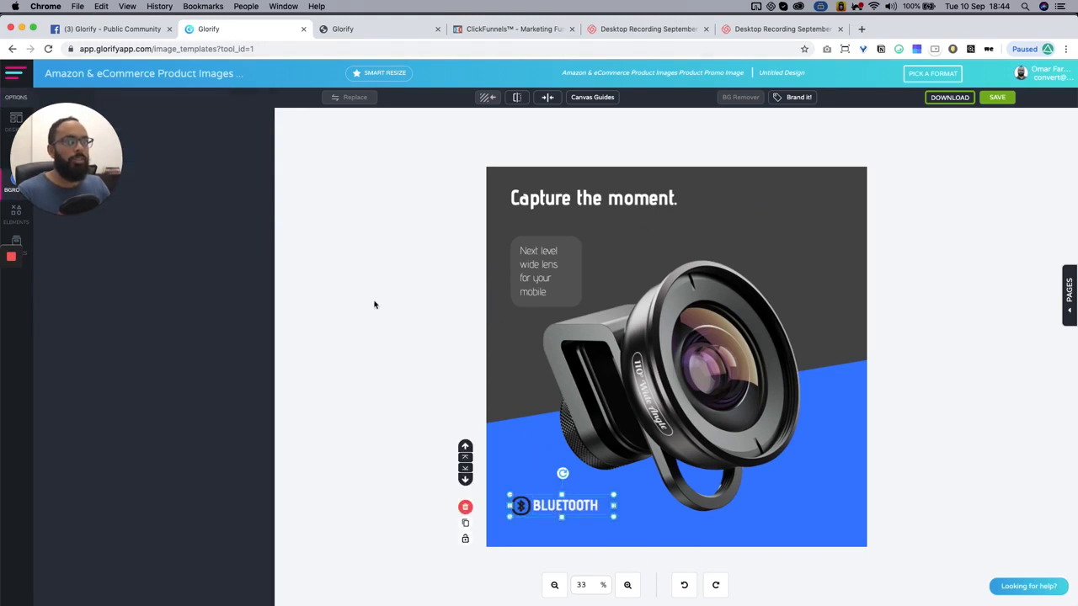
left_click(375, 305)
left_click(520, 505)
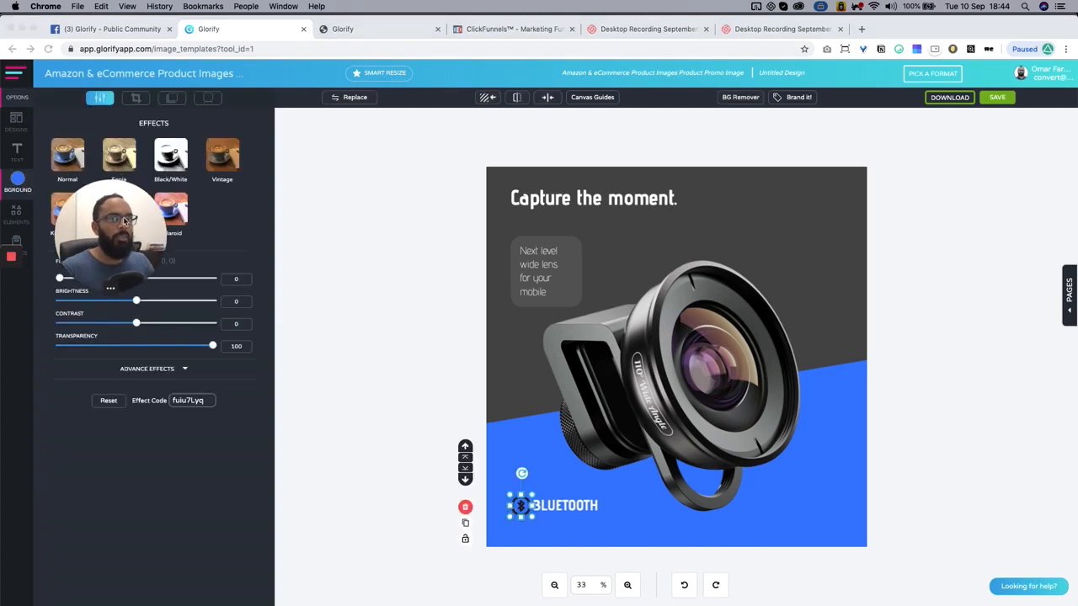
left_click(464, 507)
left_click(595, 509)
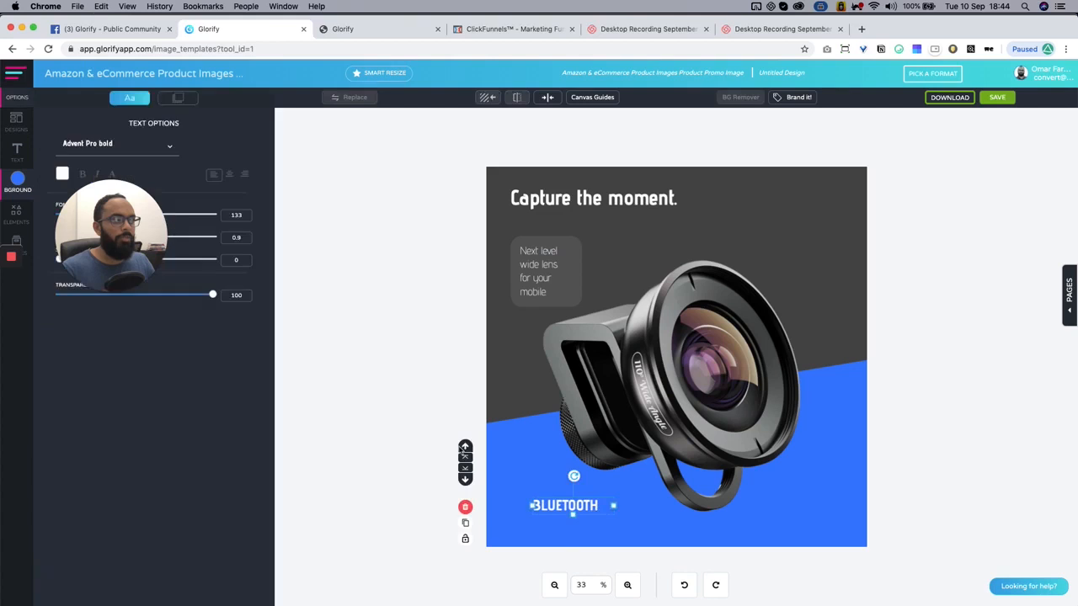
Search the icon library for "mobile", add a smartphone icon and place it just before the BLUETOOTH text
left_click(16, 213)
left_click_drag(105, 270, 133, 529)
left_click(101, 220)
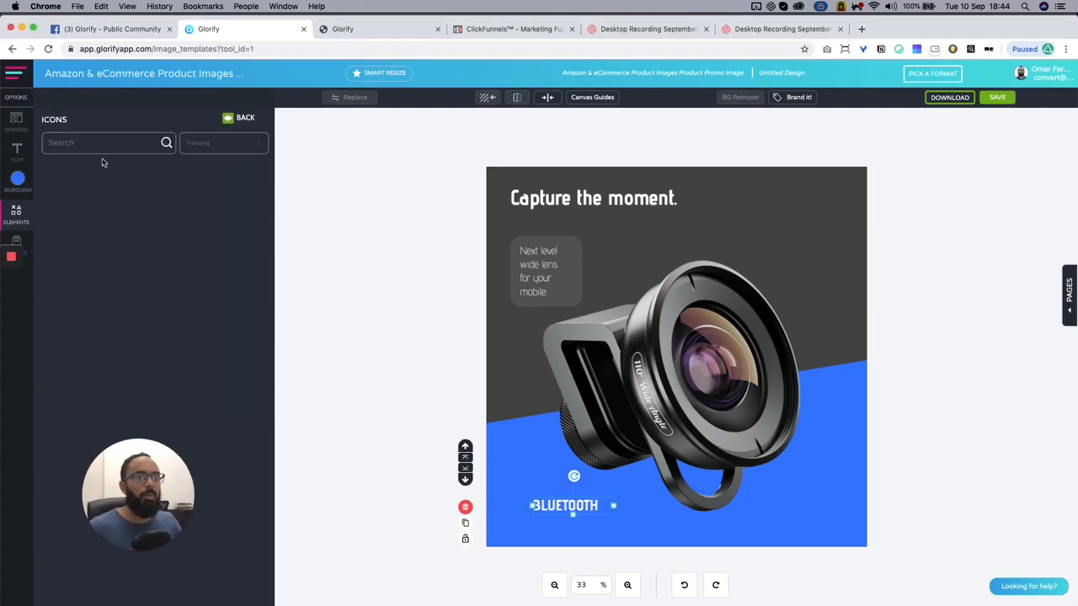
left_click(103, 152)
type("mobi")
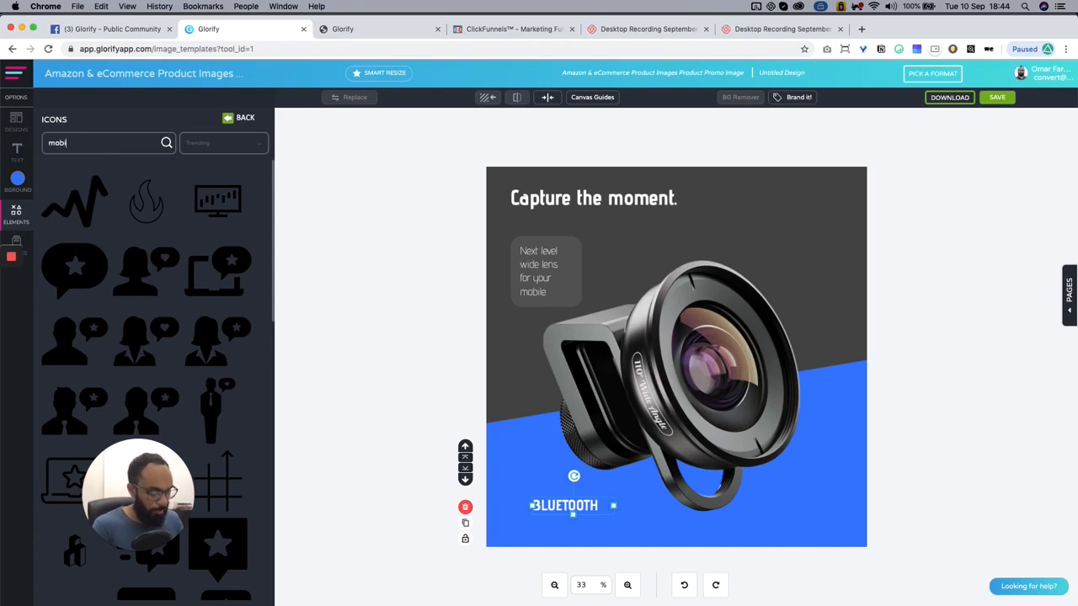
type("le")
key("Return")
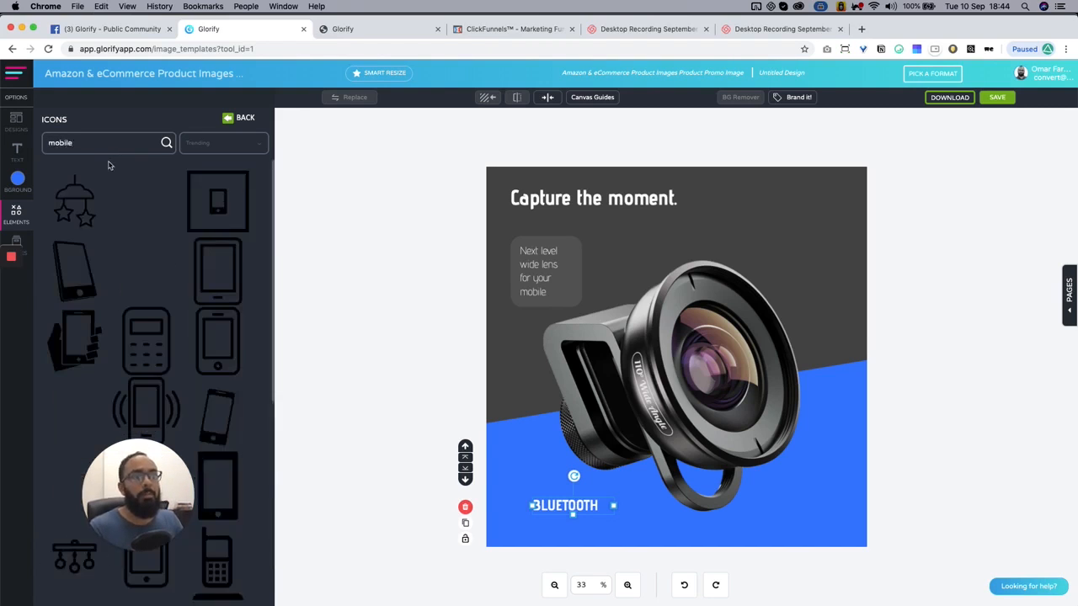
left_click(154, 226)
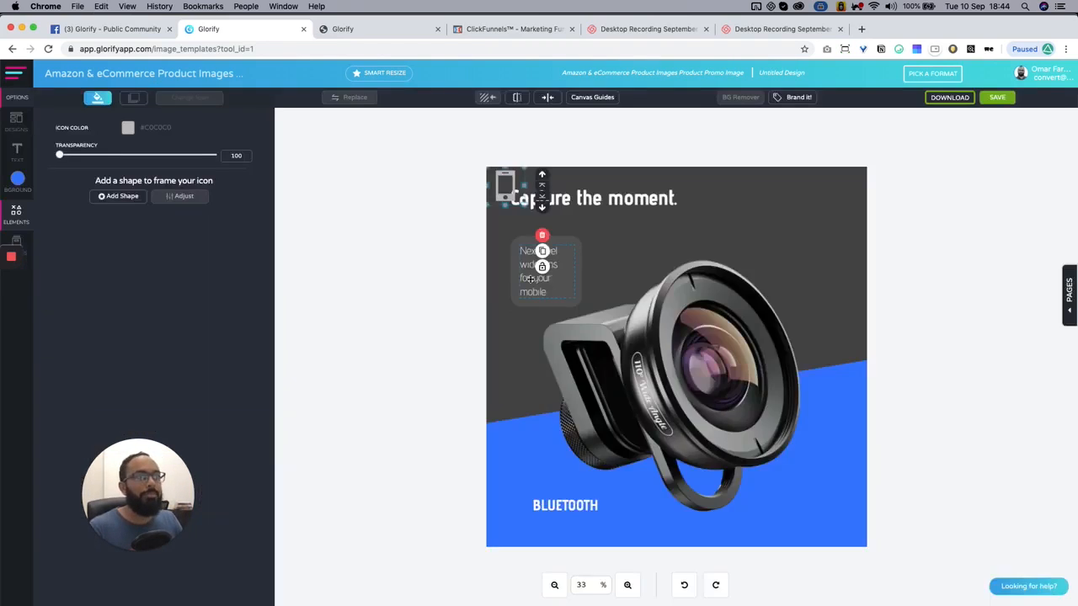
left_click_drag(505, 202, 517, 512)
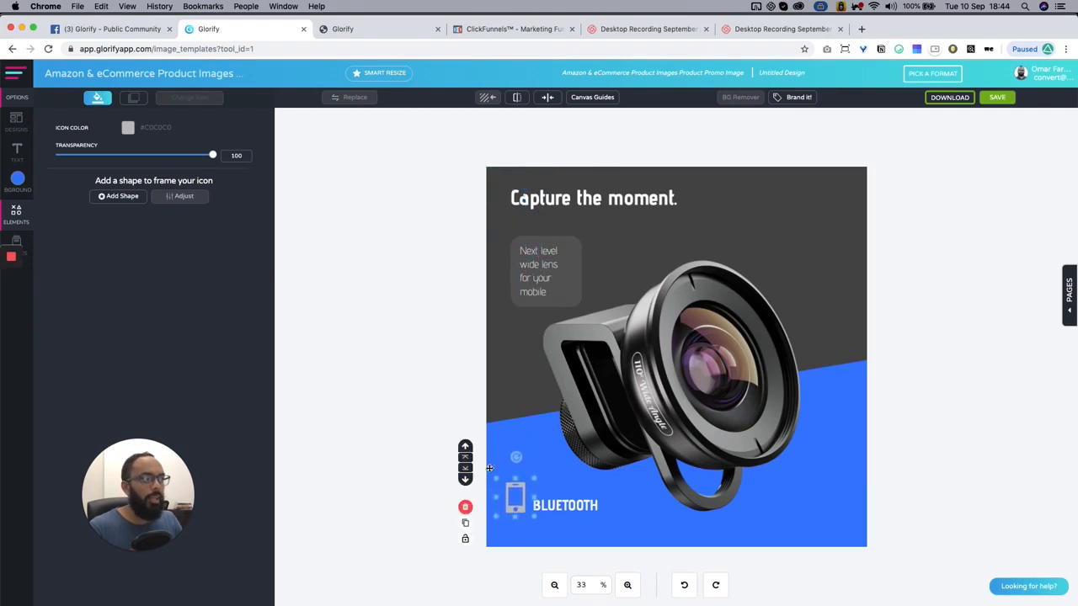
Frame the phone icon with a scaled-down rounded square above the BLUETOOTH text and enlarge the icon inside it
left_click(122, 196)
left_click(166, 248)
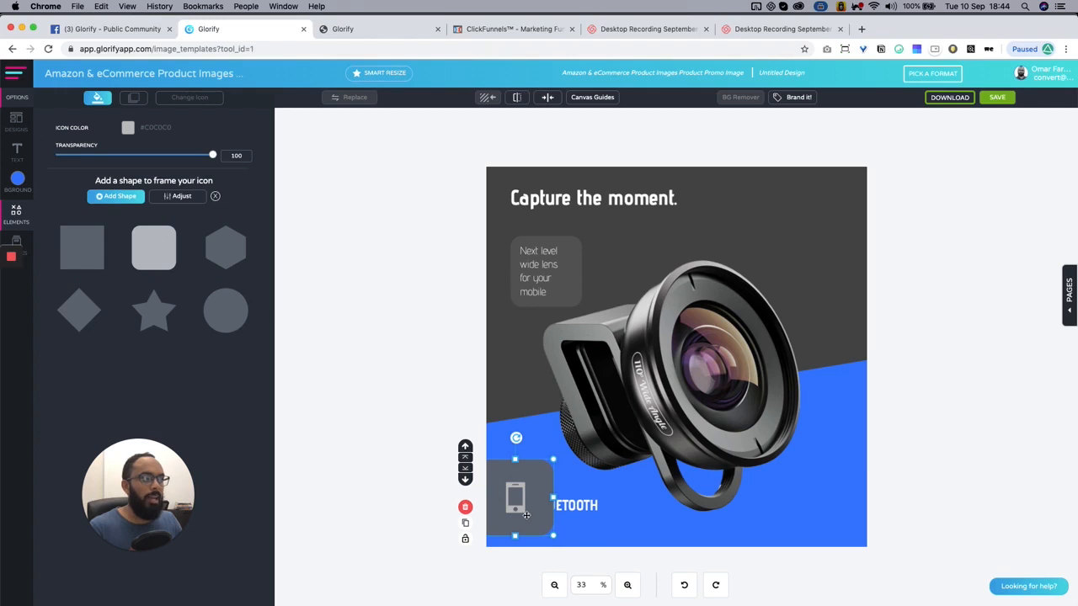
left_click_drag(524, 514, 545, 476)
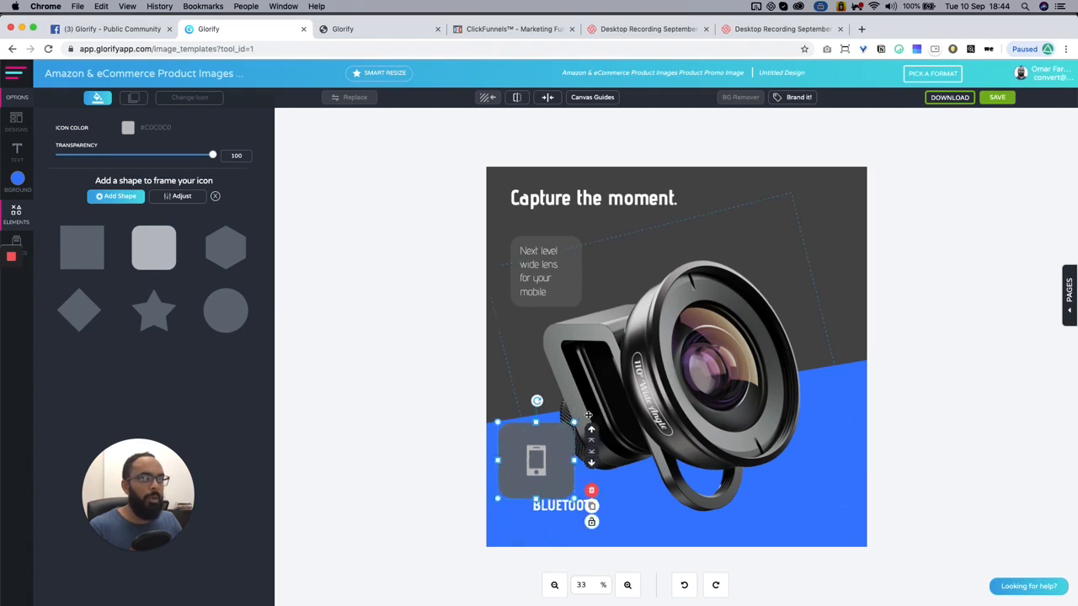
left_click_drag(574, 423, 554, 442)
left_click(175, 196)
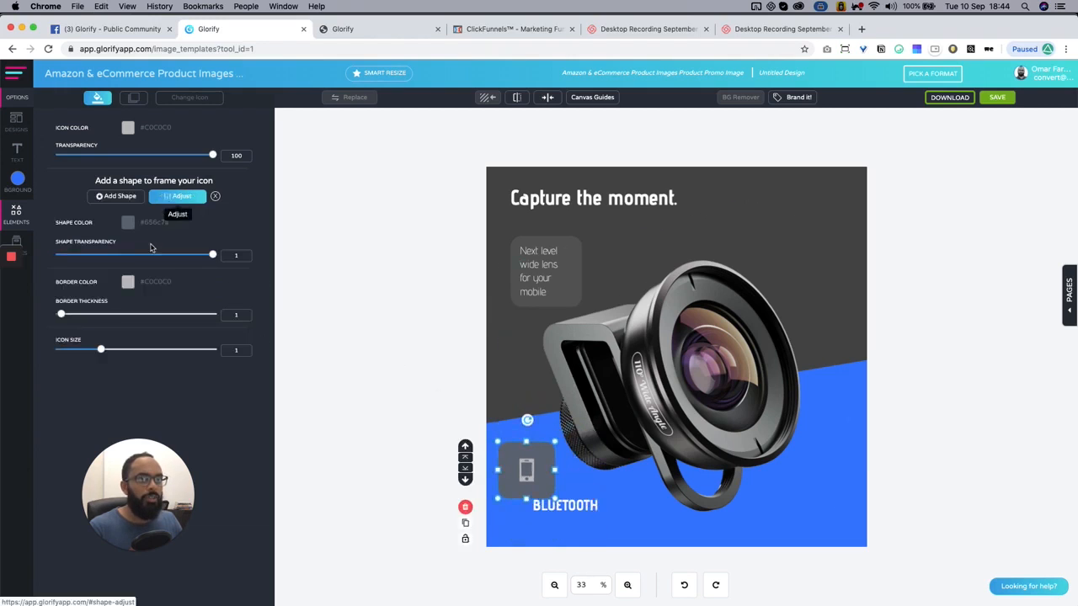
left_click_drag(103, 350, 139, 350)
Give the phone icon's frame a thicker dark grey border and fill its shape with the document's blue, #387dff
left_click(129, 282)
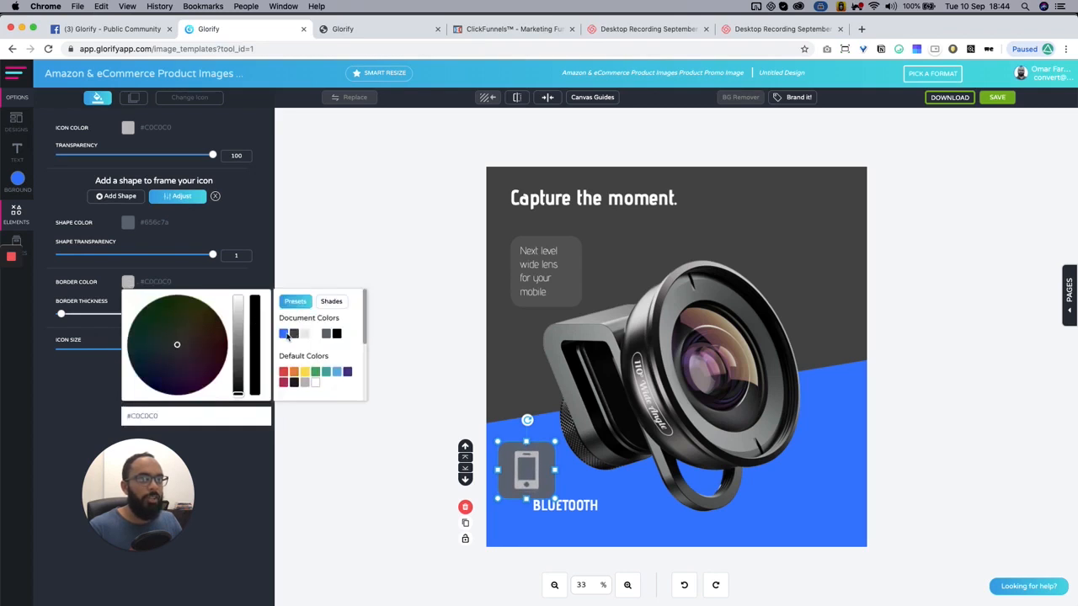
left_click(284, 334)
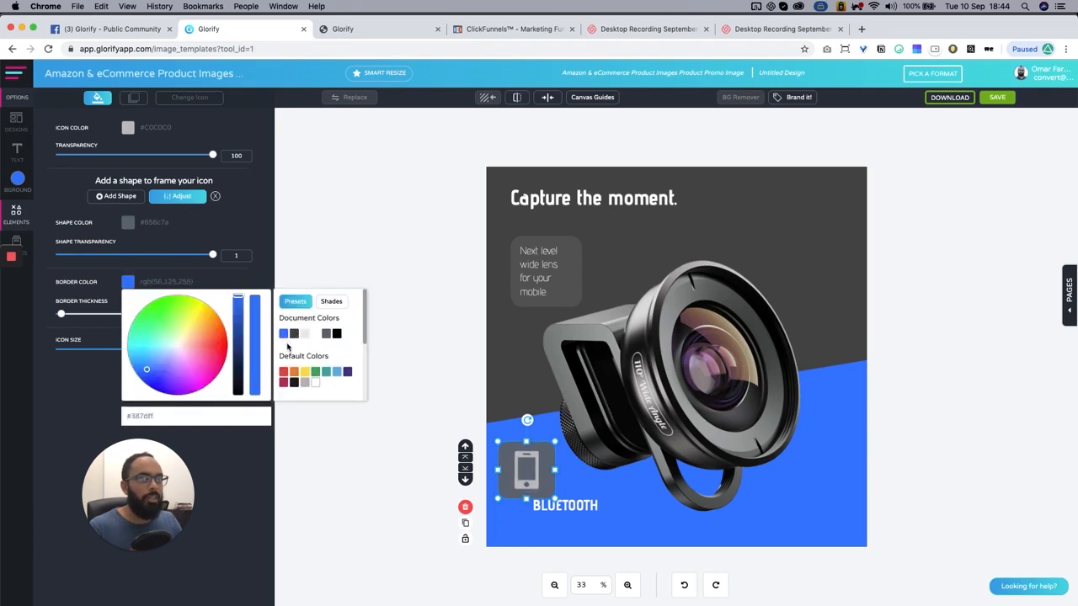
left_click(66, 316)
left_click(130, 283)
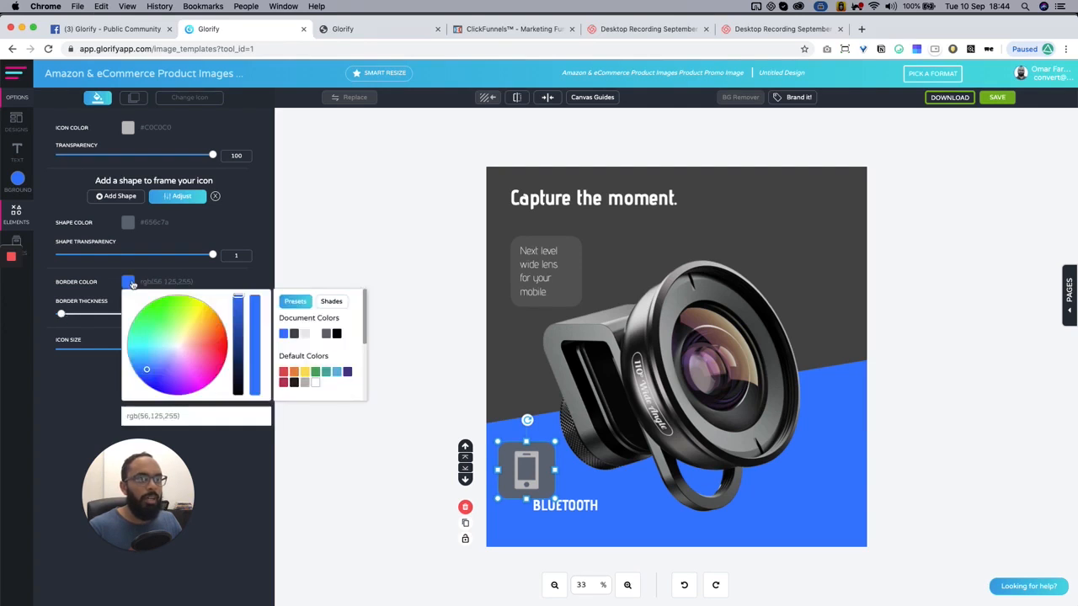
left_click(336, 334)
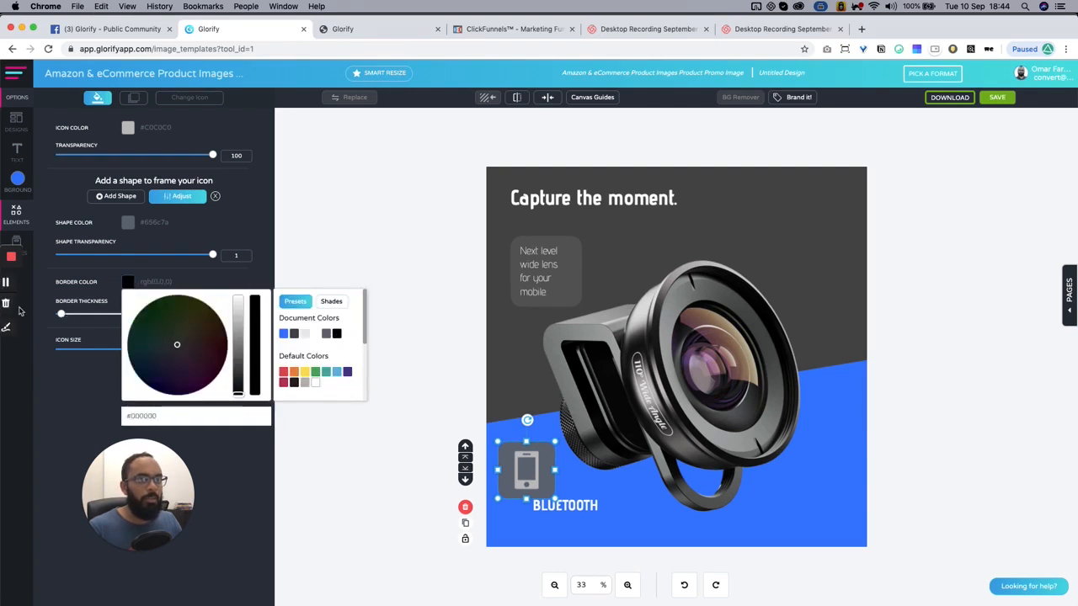
left_click(294, 334)
left_click_drag(61, 314, 114, 316)
left_click(128, 222)
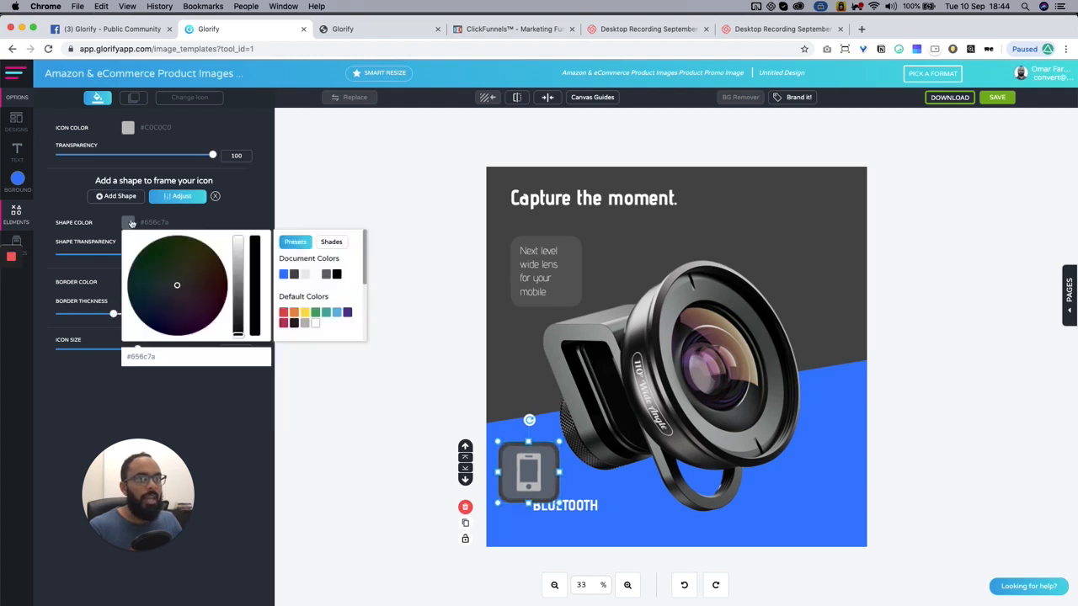
left_click(284, 274)
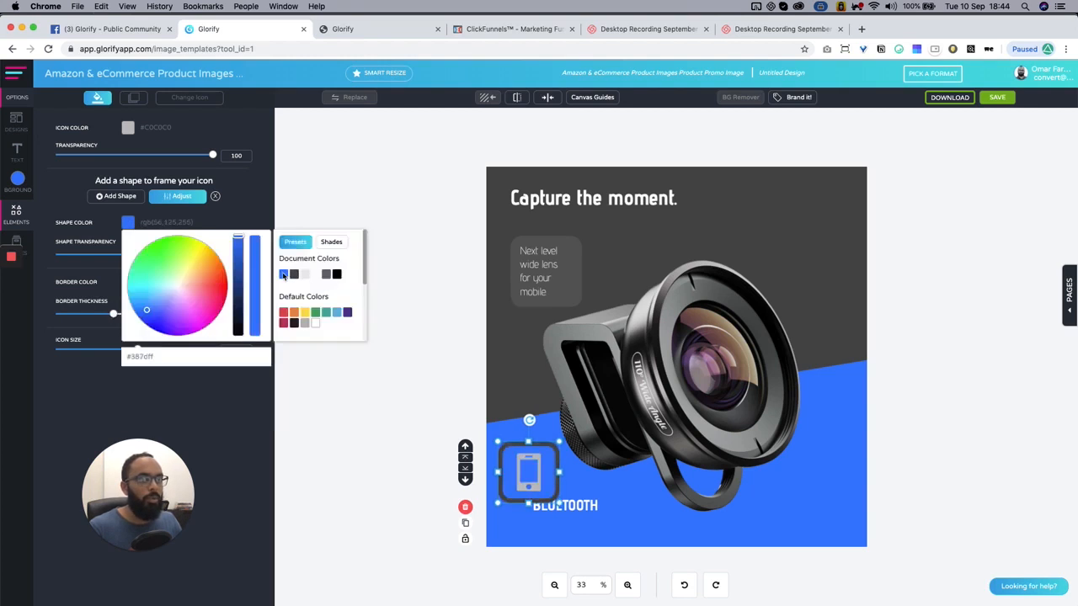
Fill the phone icon's frame with the document's light grey and color the icon in the document's blue, #387dff
left_click(336, 274)
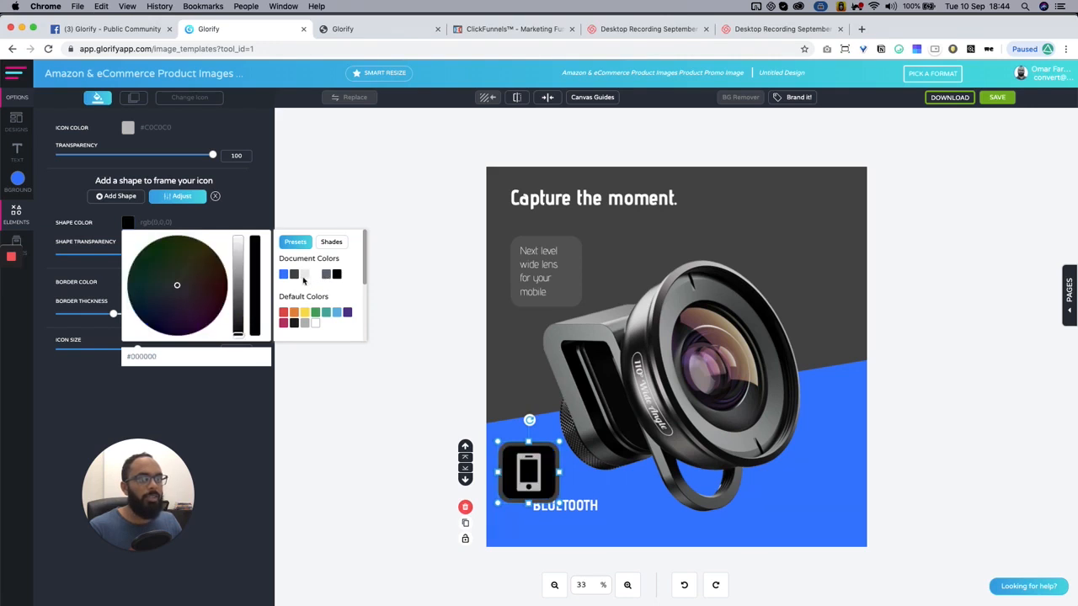
left_click(307, 276)
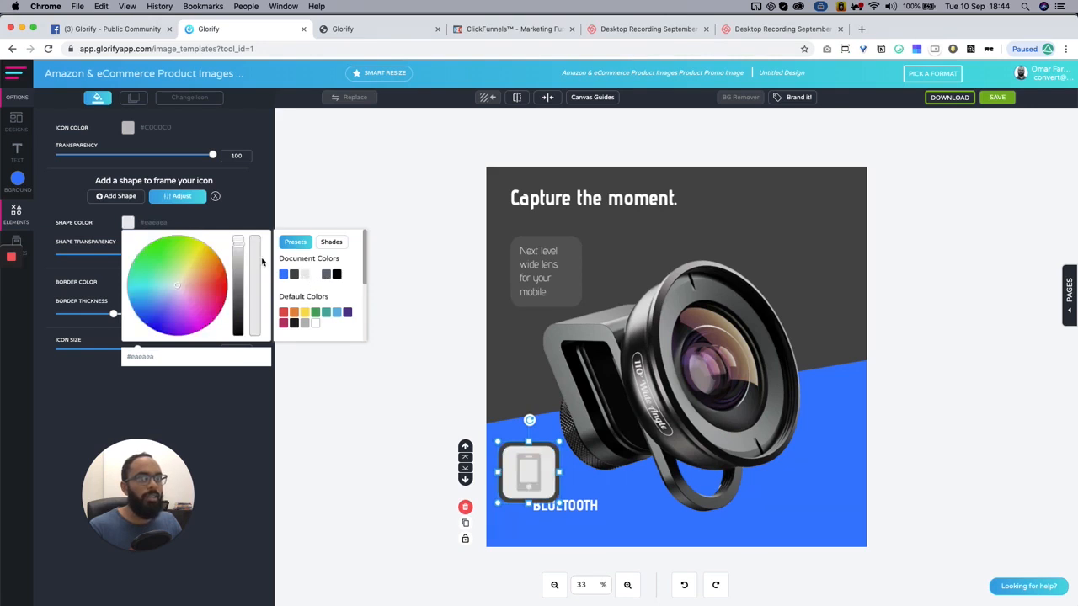
left_click(127, 127)
left_click(284, 180)
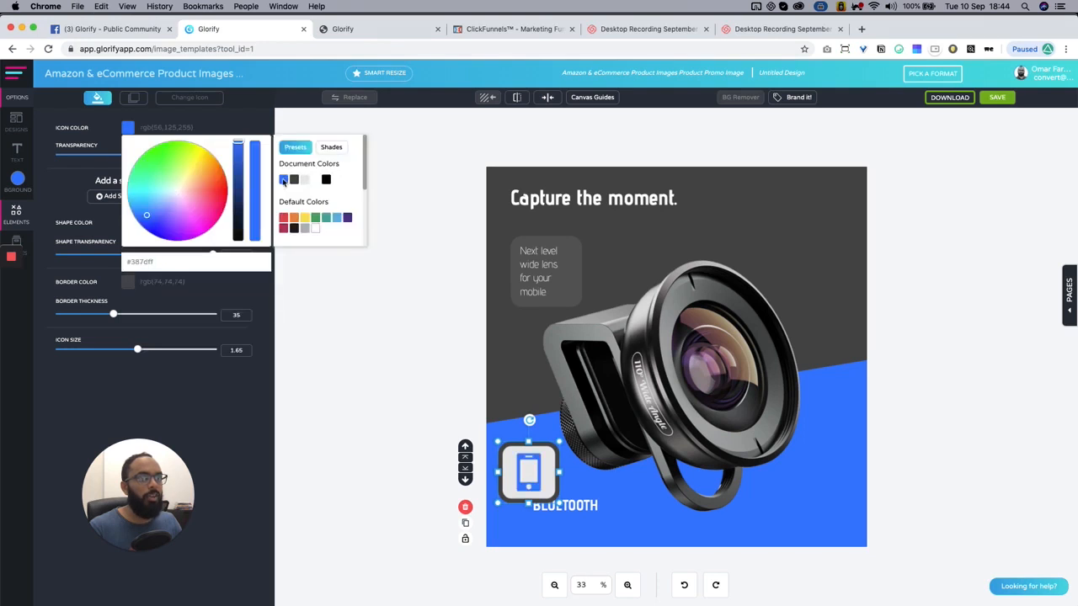
left_click(386, 406)
Scale down the framed phone icon, shift the BLUETOOTH text to make room, and place the icon just before it
left_click(529, 471)
left_click_drag(559, 503, 588, 507)
left_click(418, 478)
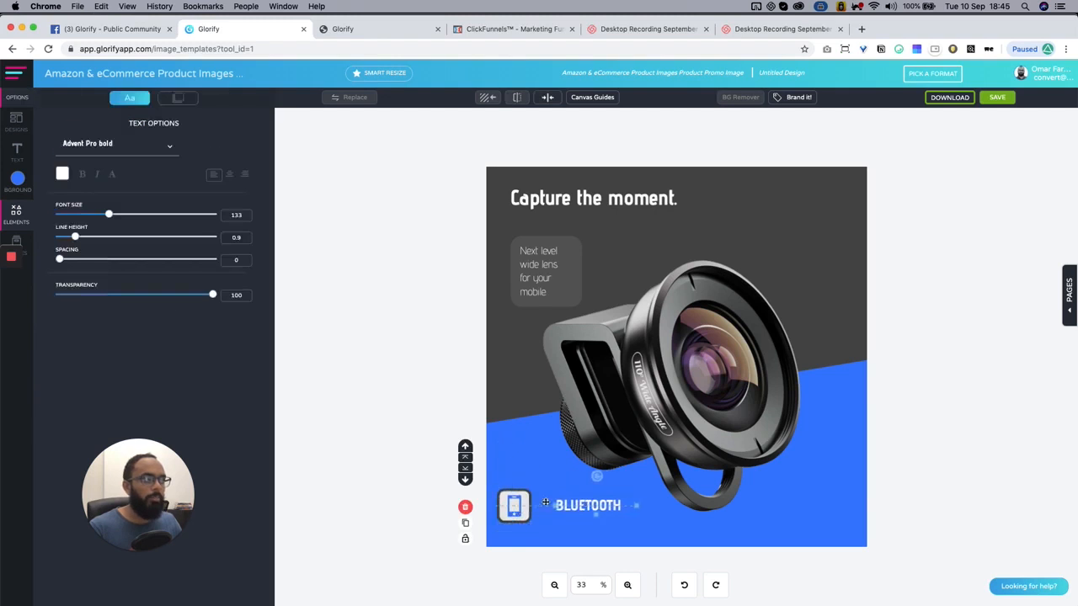
left_click_drag(506, 504, 517, 504)
left_click(312, 268)
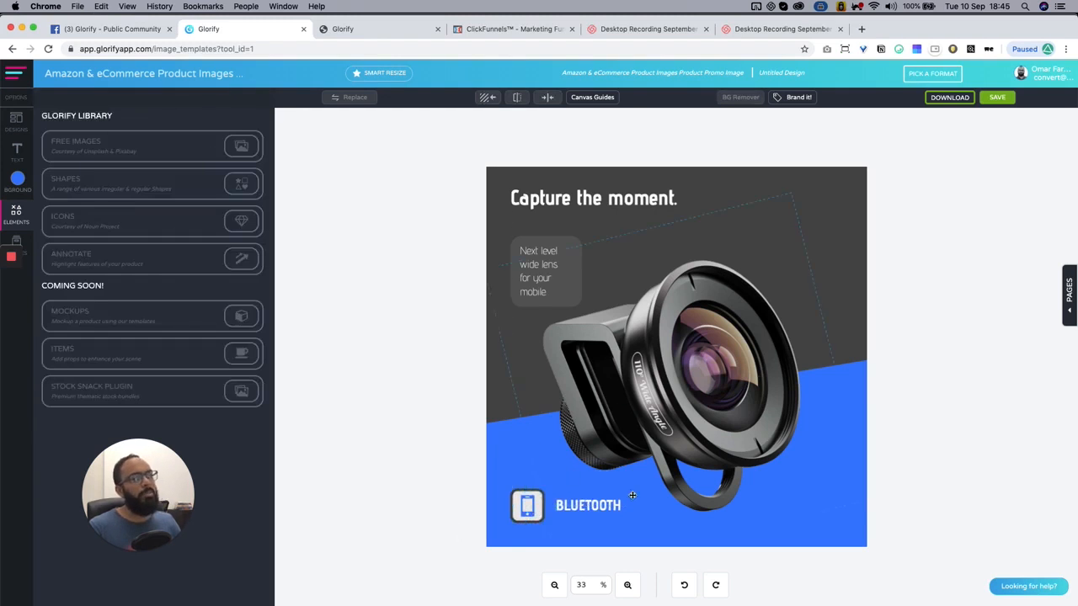
Change the border of the phone icon's frame to a lighter shade of the document's blue
left_click(530, 499)
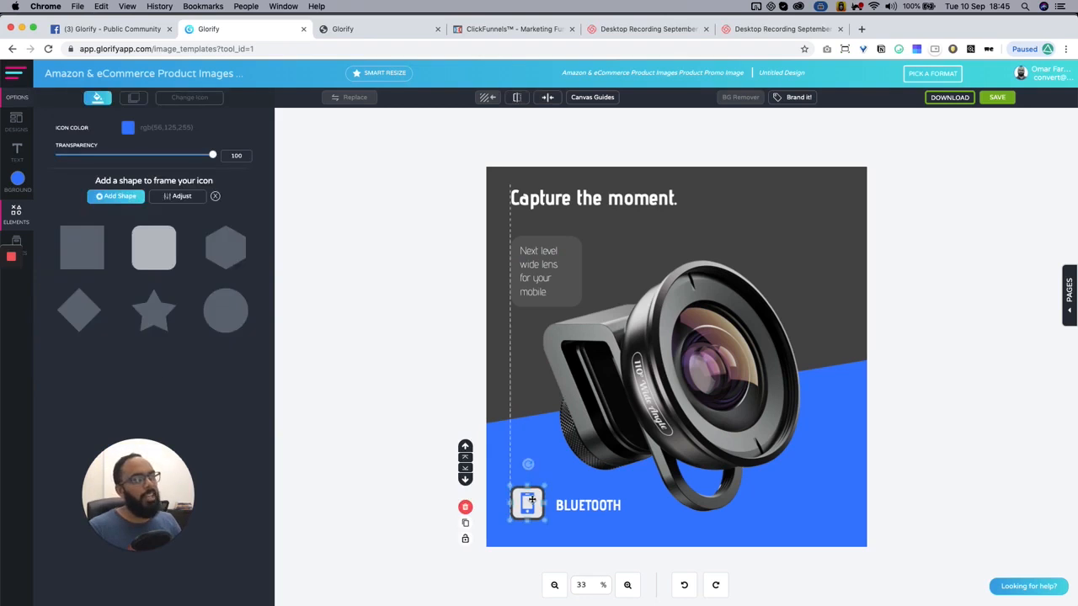
left_click(179, 205)
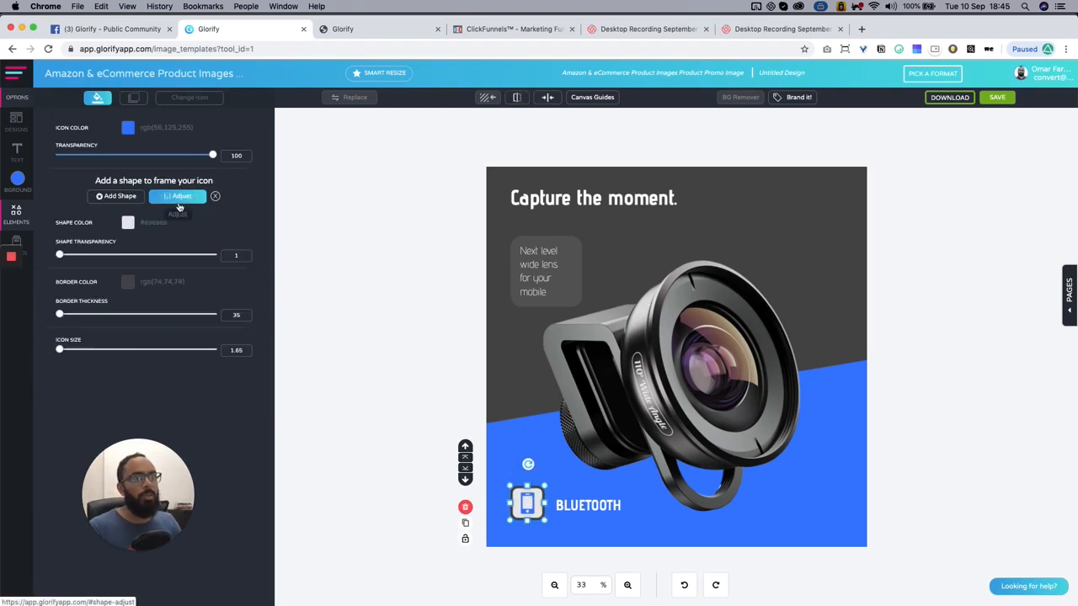
left_click(134, 285)
left_click(284, 334)
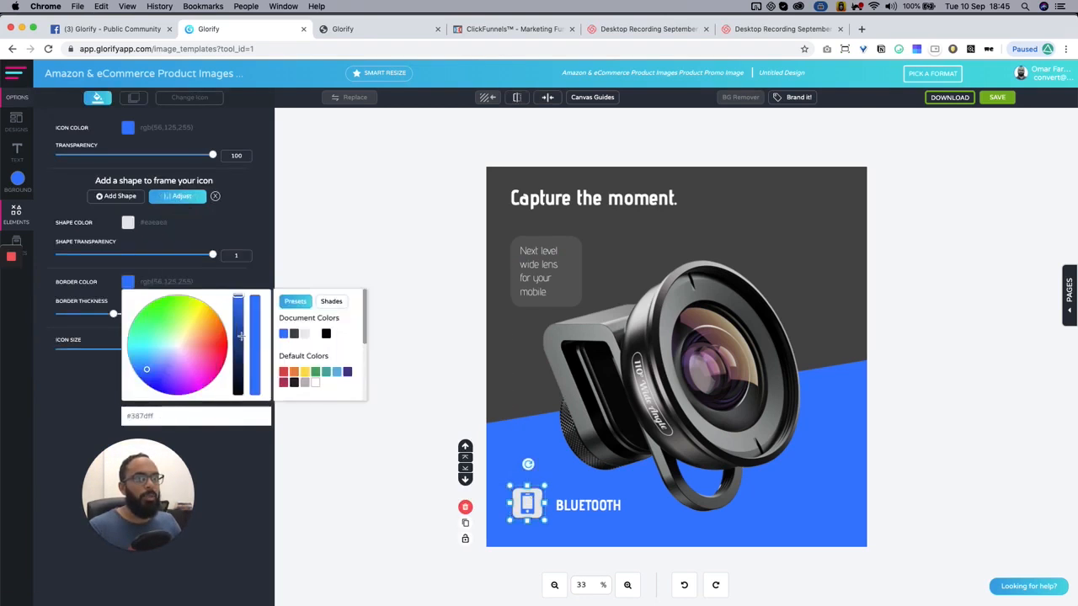
left_click_drag(239, 323, 238, 308)
left_click(330, 301)
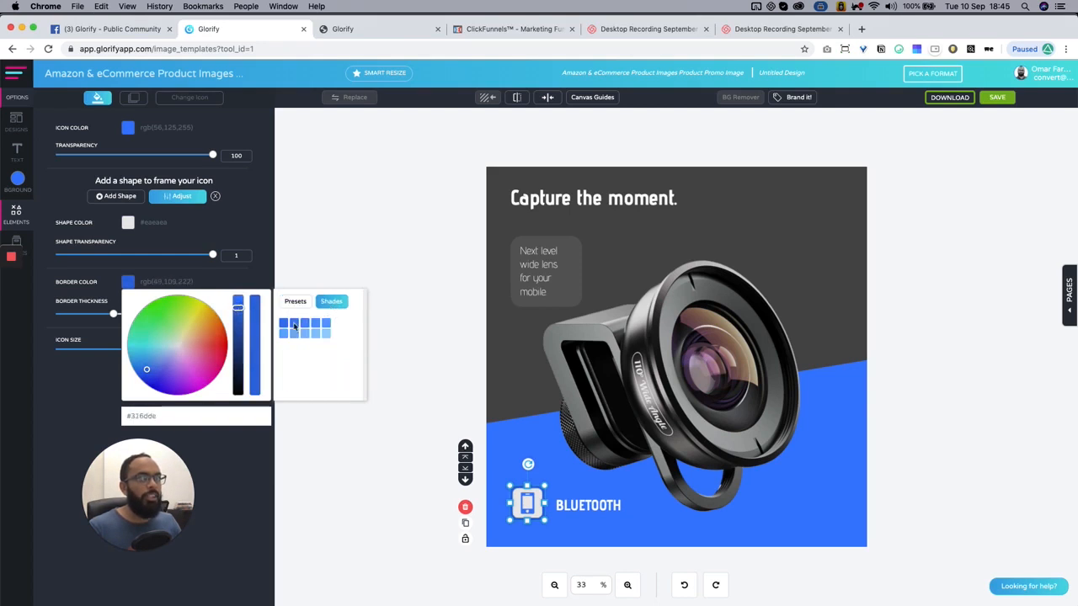
left_click(328, 334)
left_click(316, 334)
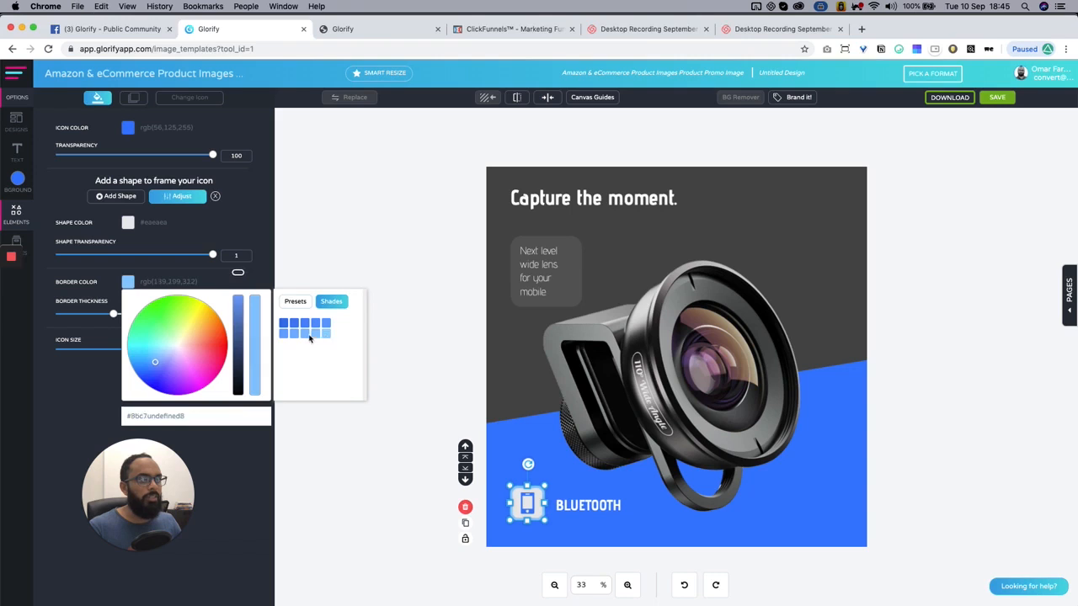
left_click(289, 335)
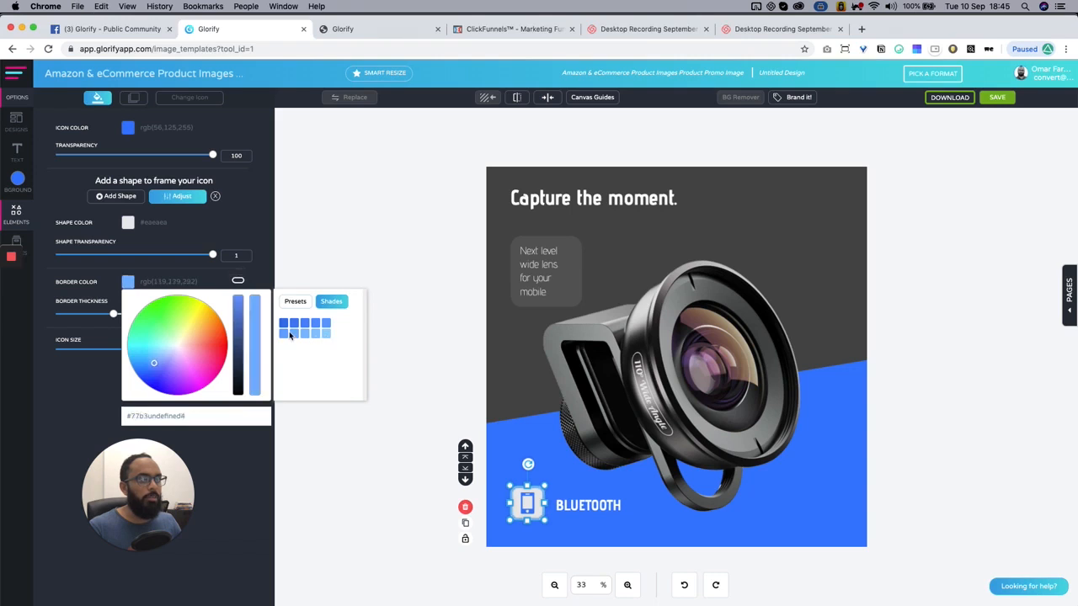
left_click(413, 425)
Move the BLUETOOTH label slightly closer to the phone icon and replace its text with "Suitable for all devices"
left_click(527, 503)
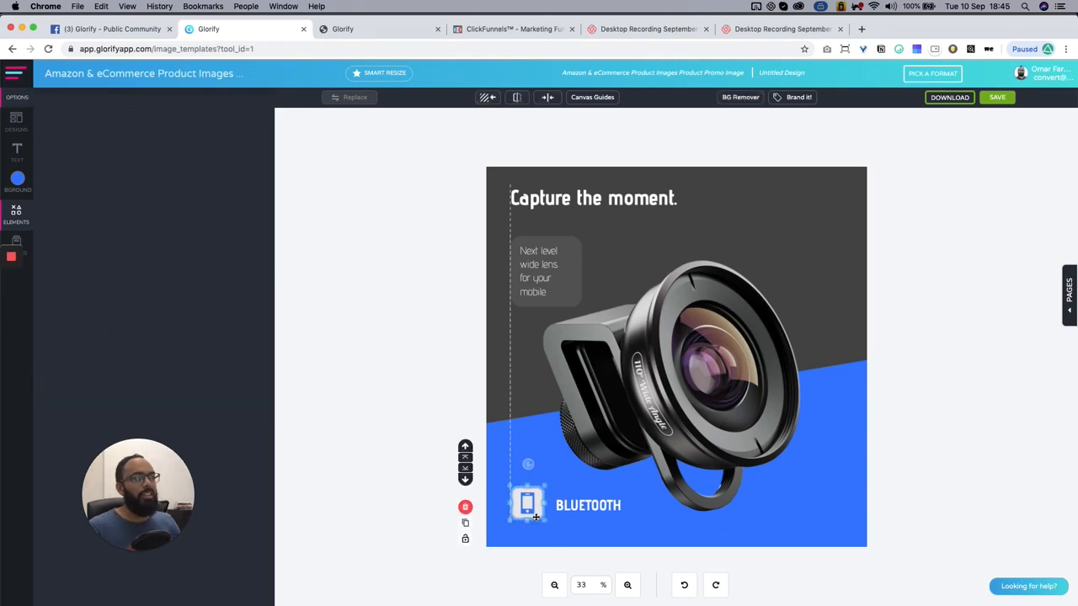
left_click(600, 506)
left_click_drag(602, 506, 599, 504)
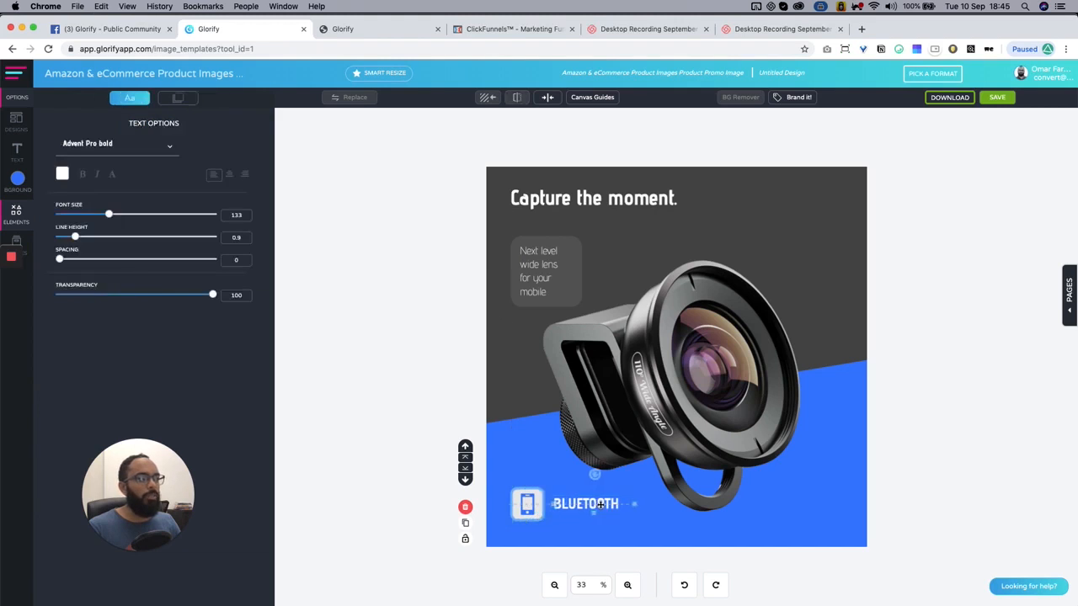
left_click(600, 505)
key("super+a")
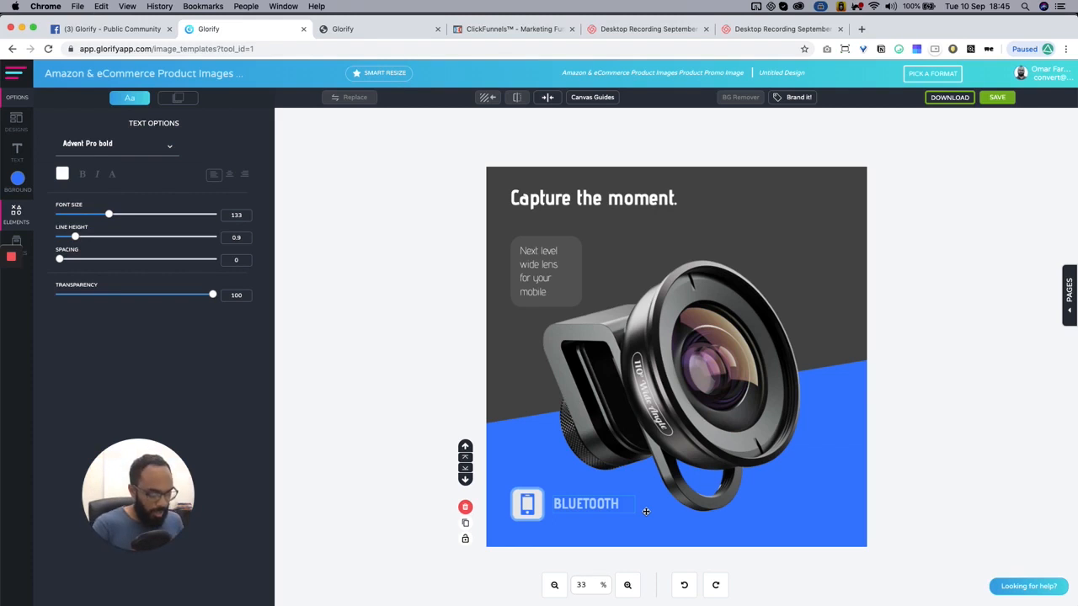
type("Suitab")
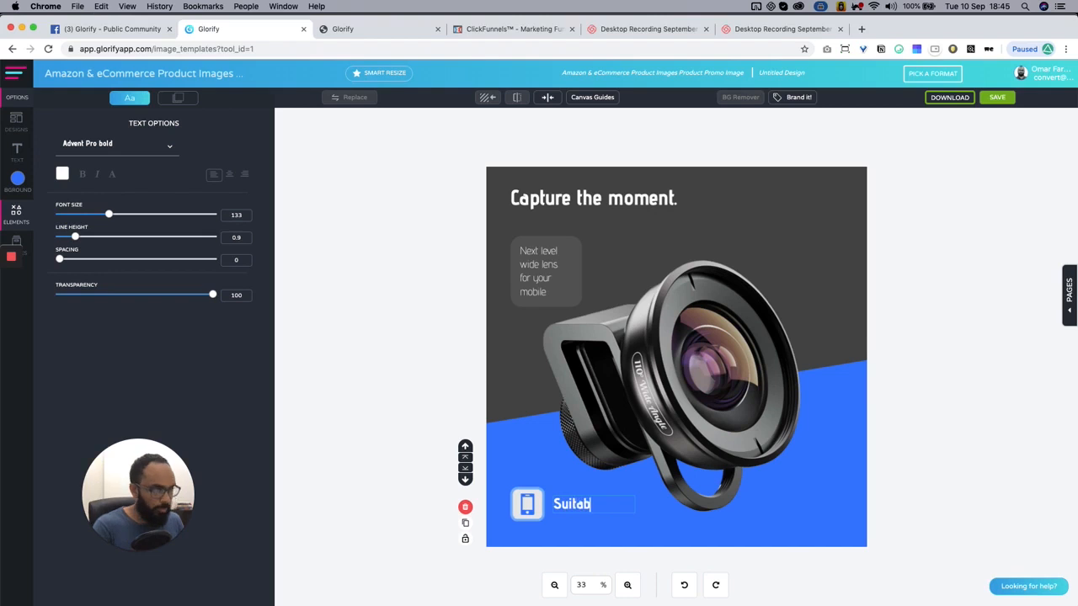
type("le for all devices")
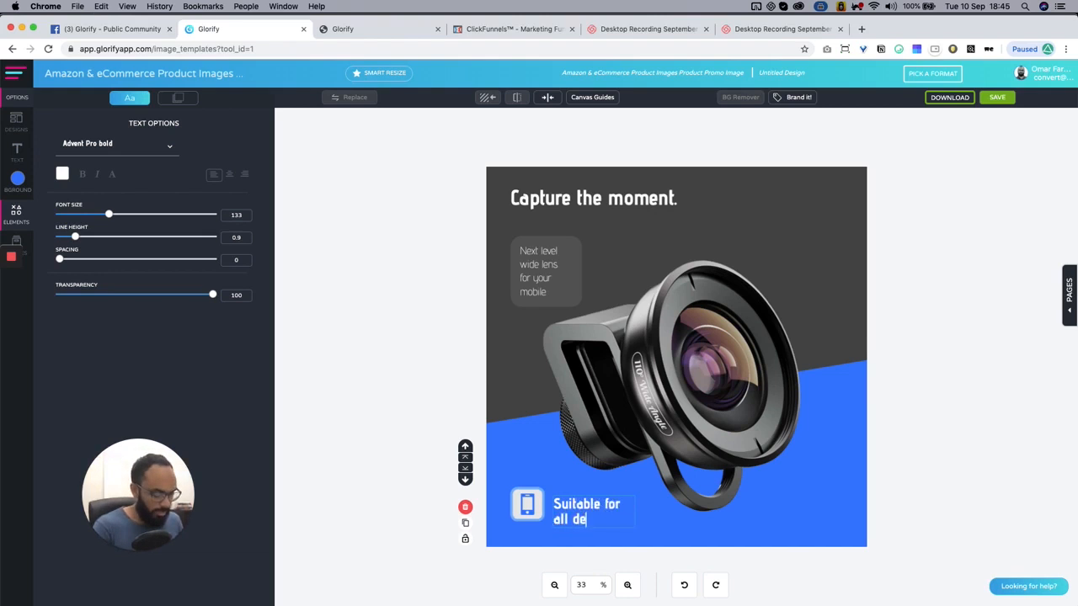
left_click(315, 410)
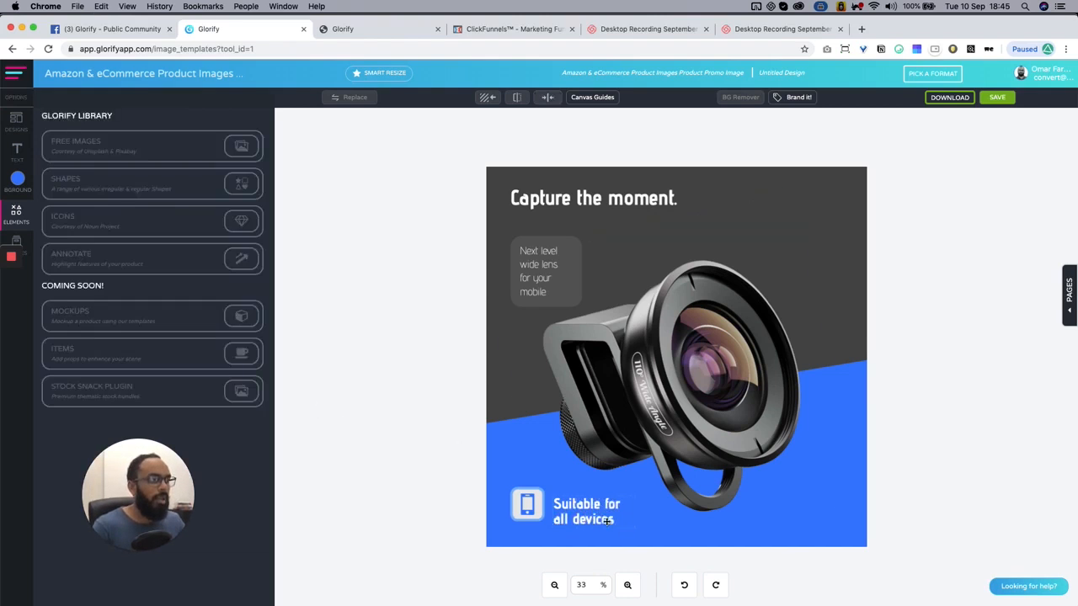
Align the "Suitable for all devices" label vertically with the phone icon
left_click(551, 505)
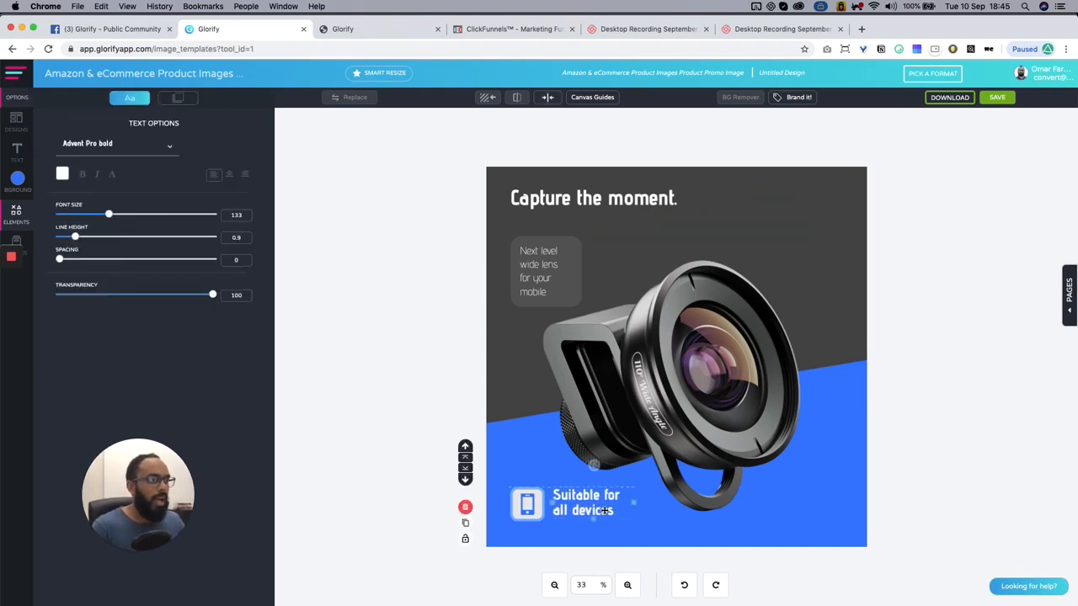
left_click(533, 503)
key("Escape")
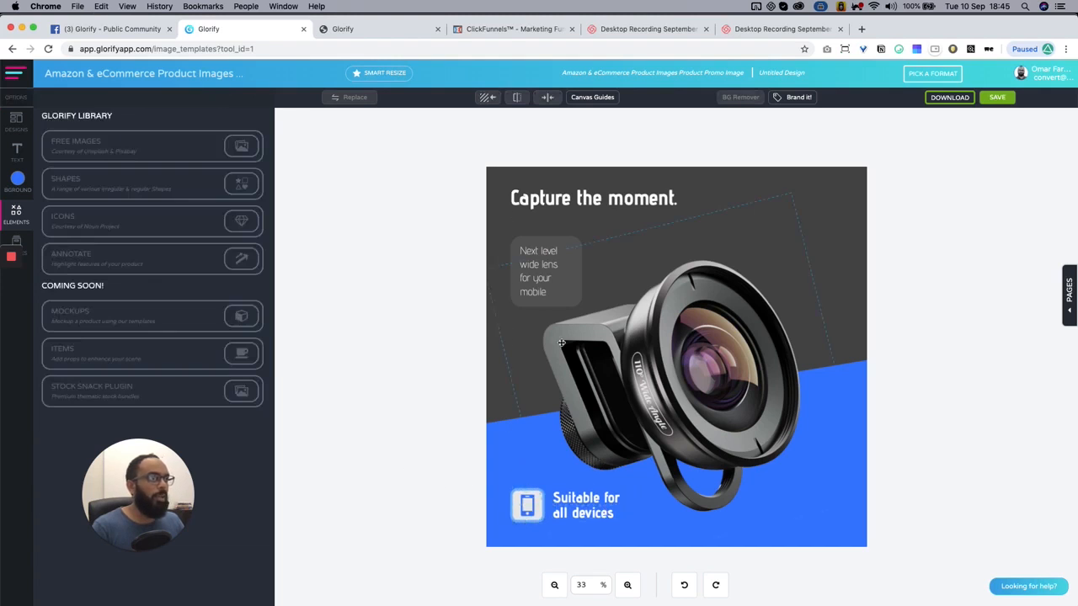
Increase the description text's font size to 84, center it in its rounded box, and widen the box slightly
left_click(564, 289)
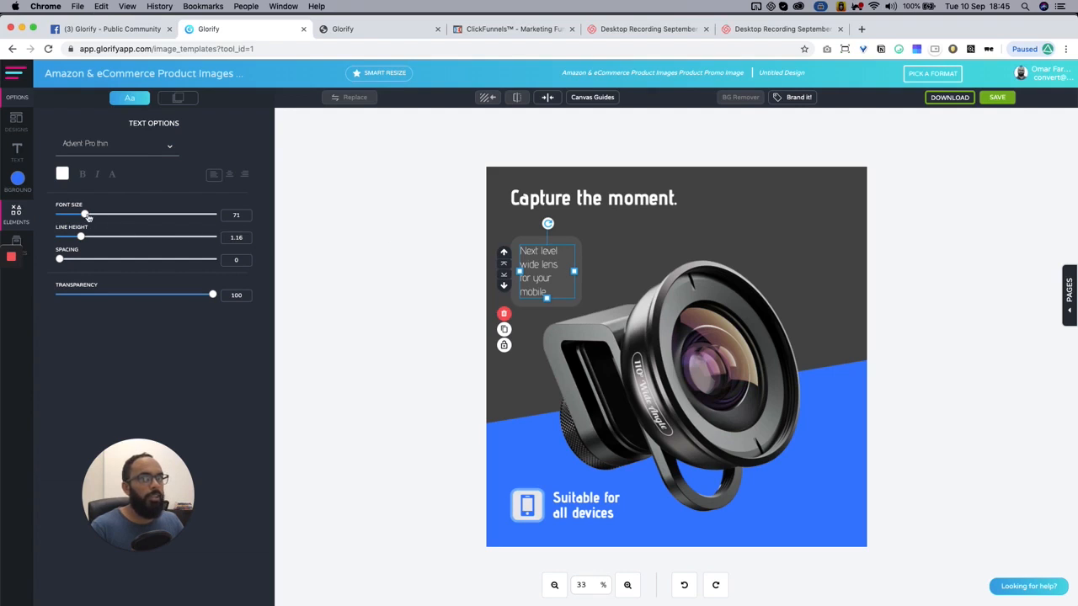
left_click_drag(88, 216, 93, 217)
left_click_drag(556, 280, 555, 275)
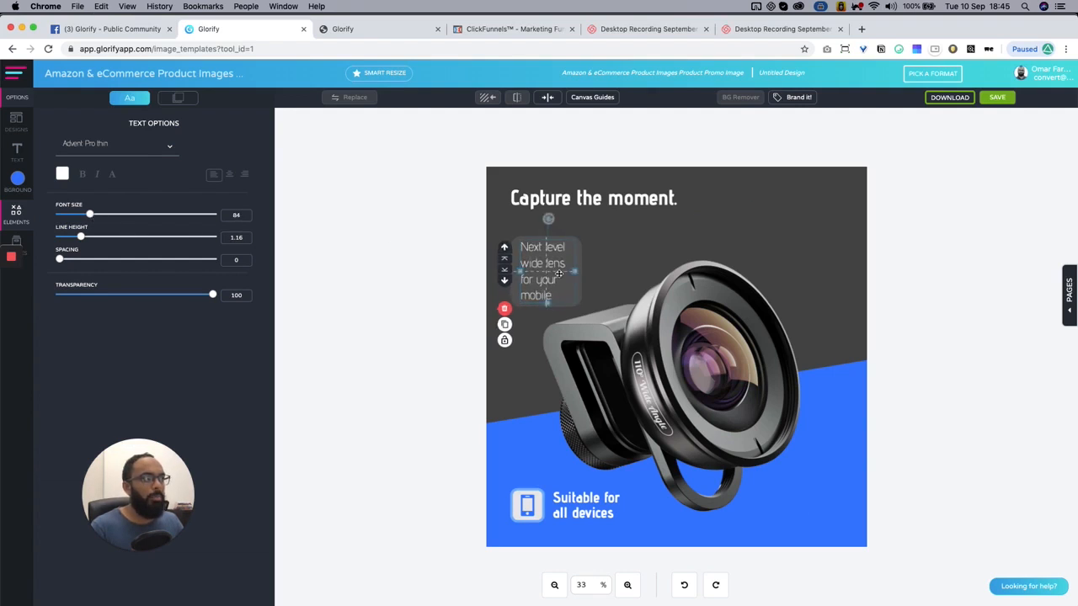
left_click(576, 253)
left_click(575, 252)
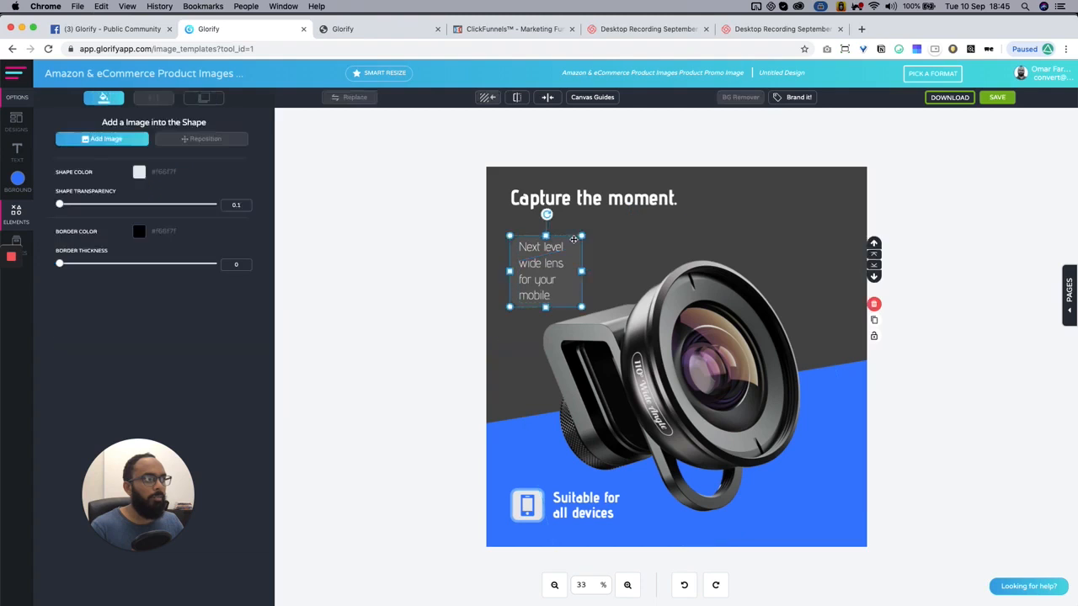
left_click(396, 272)
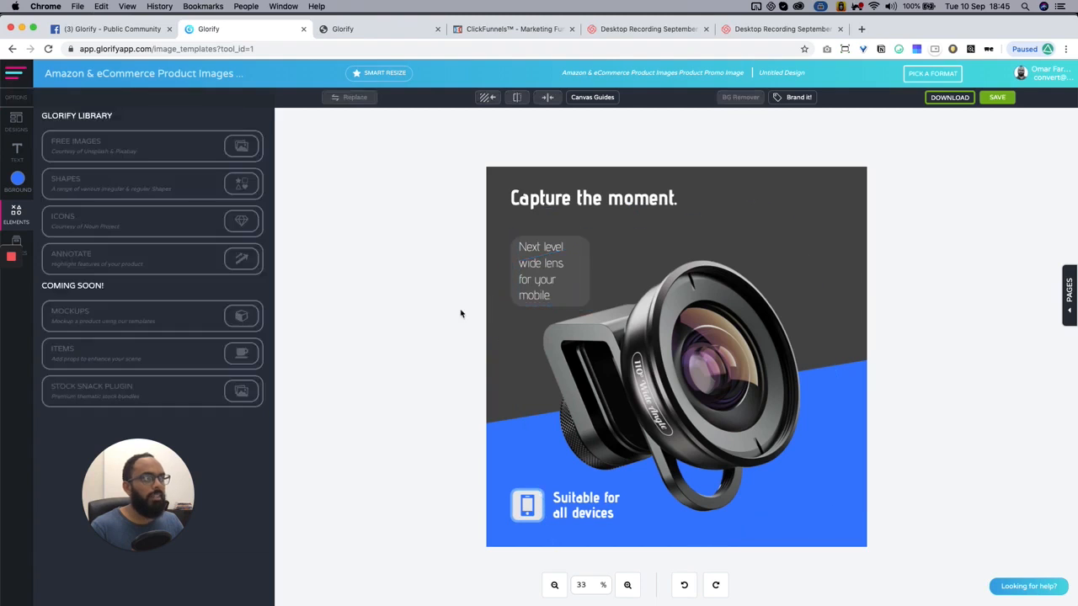
Select the description text together with its rounded box and move both up closer to the title
left_click(553, 278)
left_click_drag(586, 262, 562, 271)
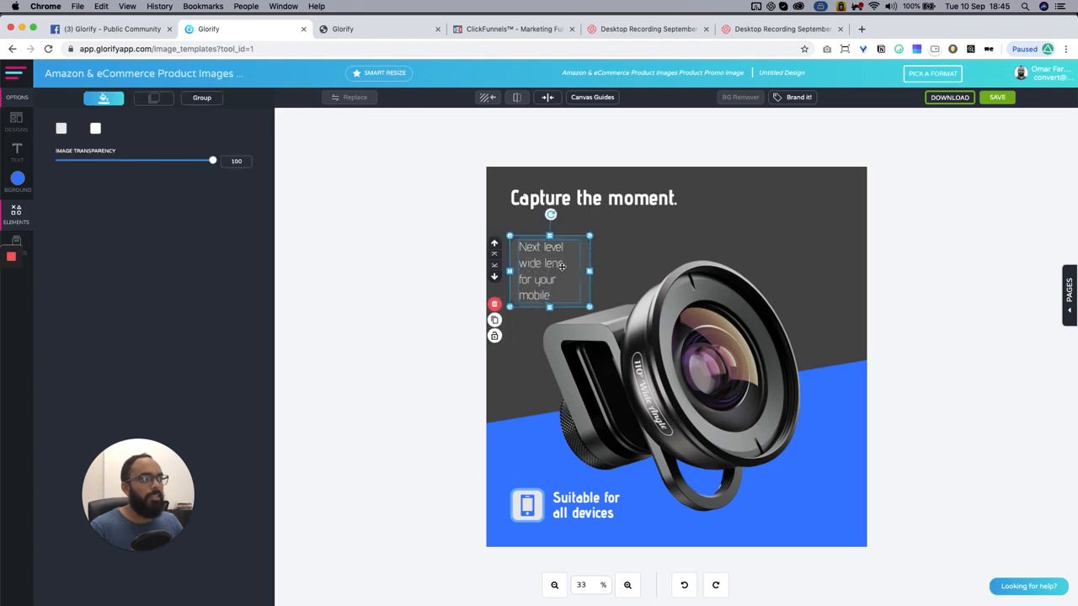
left_click_drag(515, 290, 515, 280)
left_click(702, 210)
Enlarge the title "Capture the moment." in place and nudge the lens image slightly upward
left_click(649, 210)
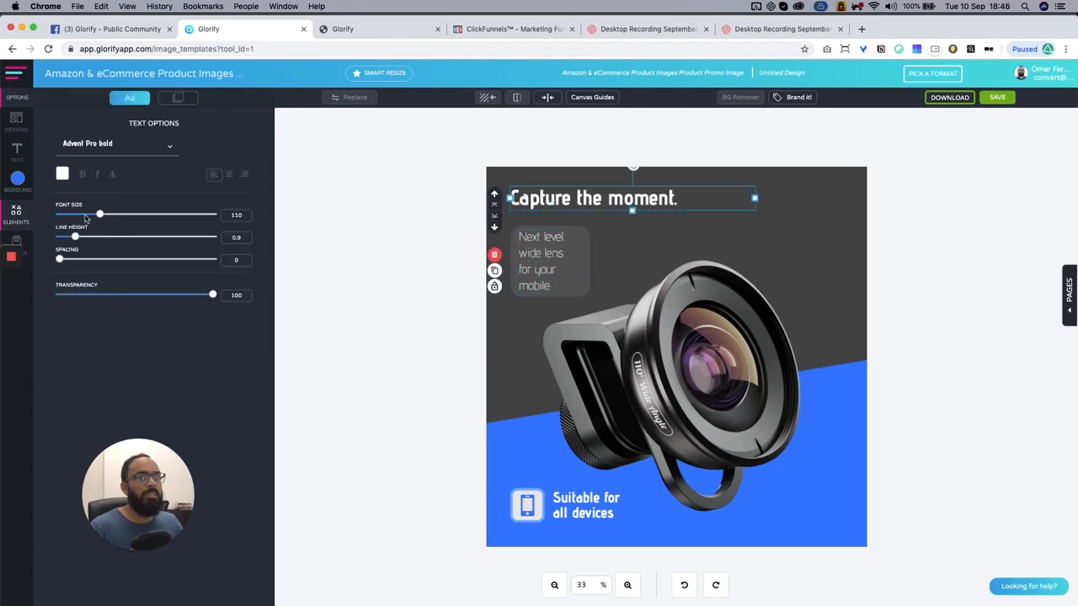
left_click_drag(98, 215, 113, 215)
left_click_drag(573, 203, 570, 200)
left_click(716, 412)
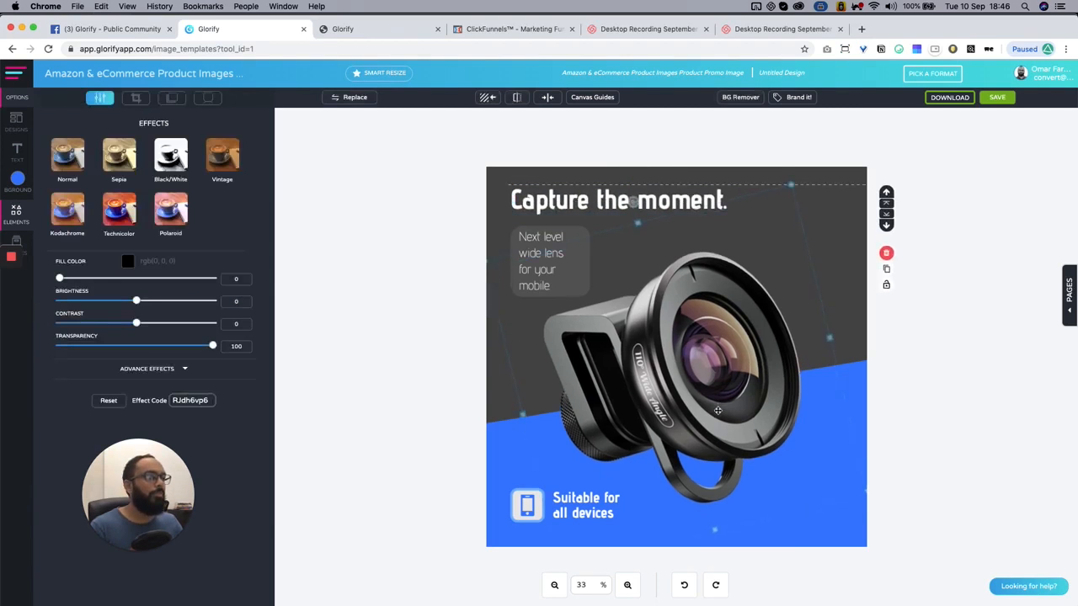
left_click(1027, 383)
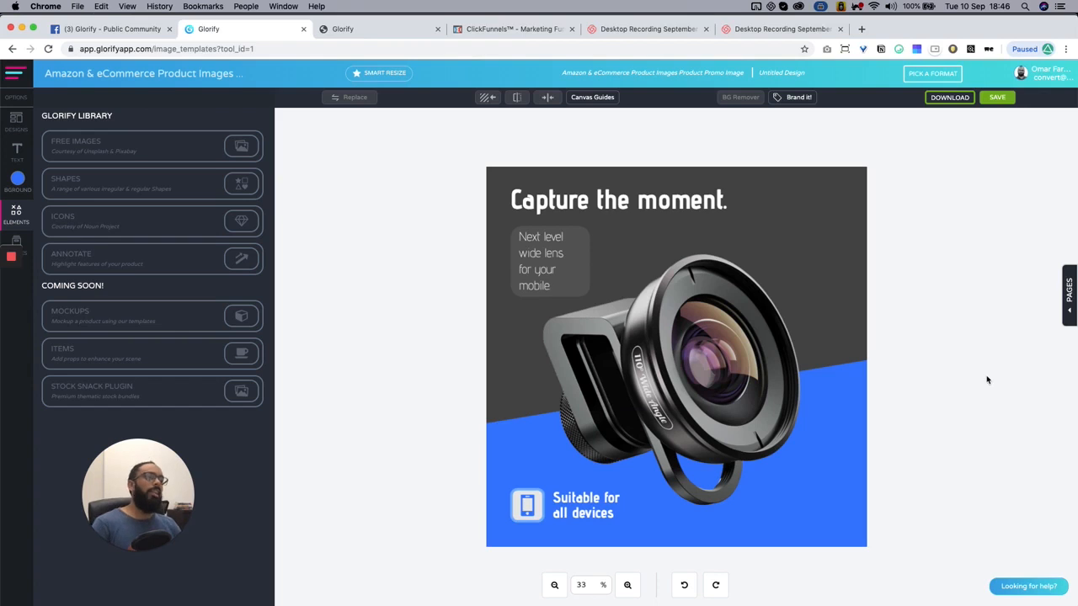
Recolor the whole template with the Audio Master 3000 brand palette
left_click(787, 99)
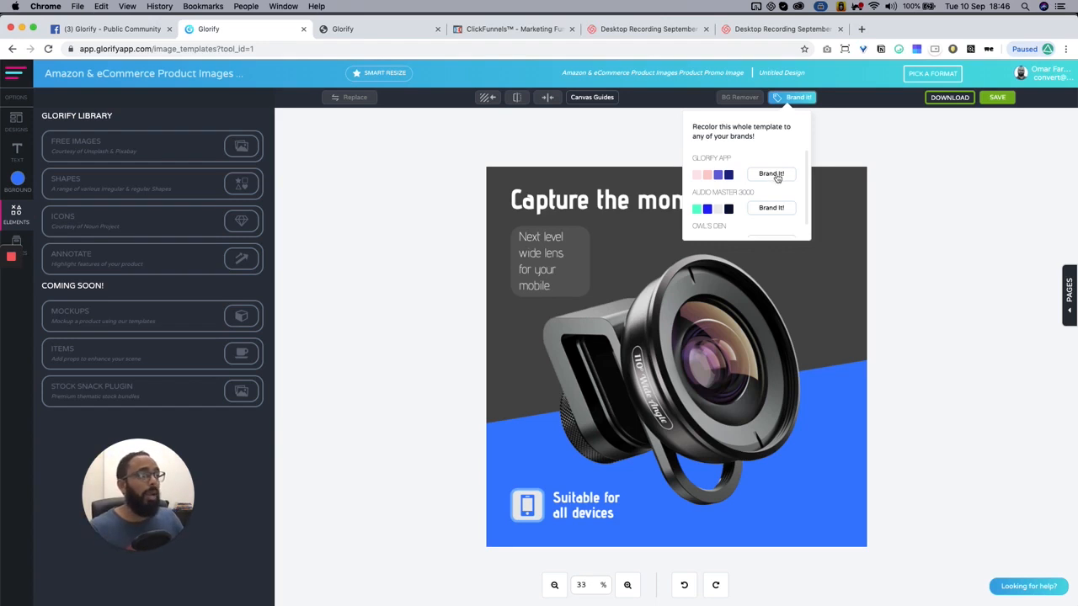
scroll(774, 179, "down", 1)
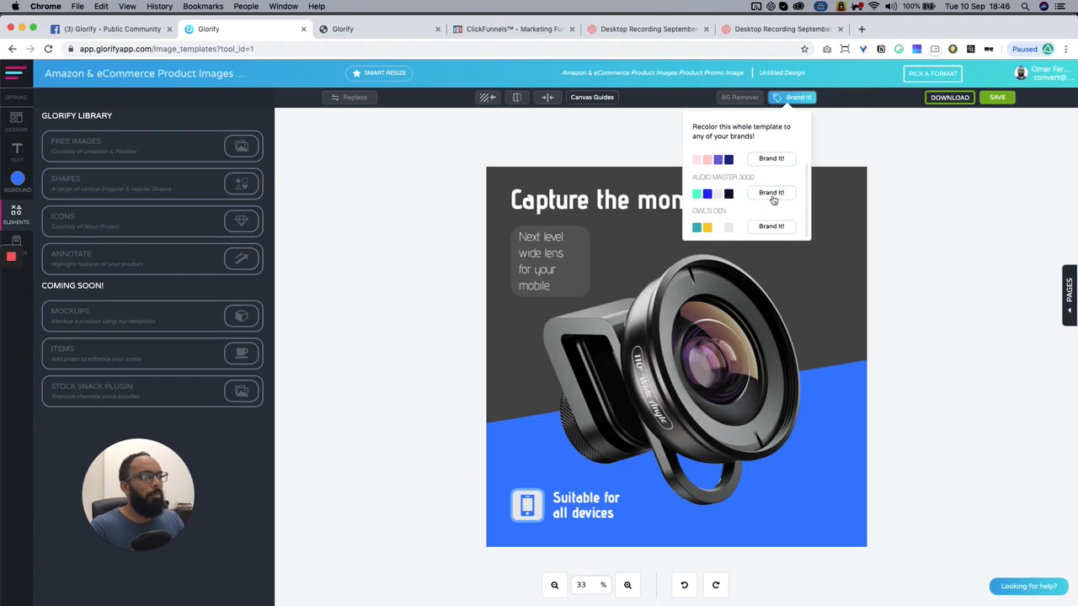
left_click(773, 196)
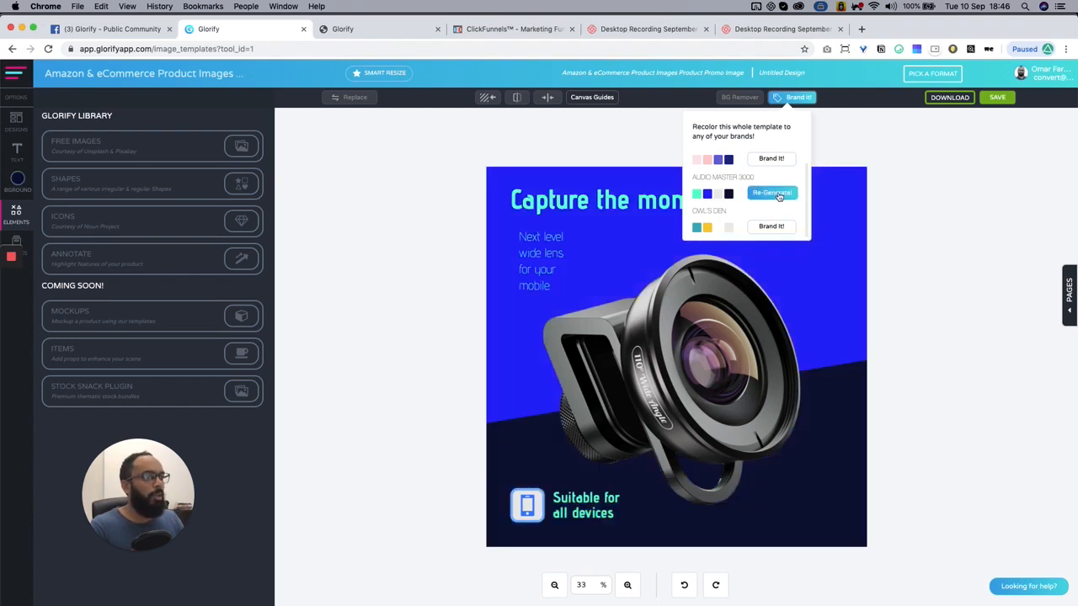
Regenerate the Audio Master 3000 color variations up to the one with mint green above light grey and dark navy text
left_click(772, 194)
left_click(778, 194)
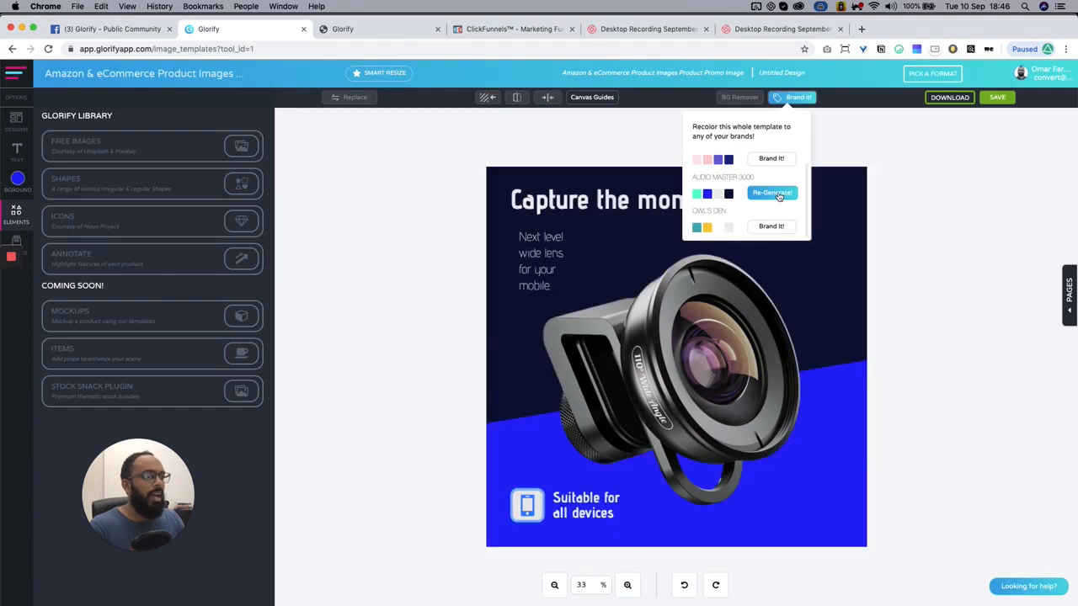
left_click(777, 195)
left_click(778, 194)
left_click(777, 195)
left_click(778, 195)
left_click(778, 194)
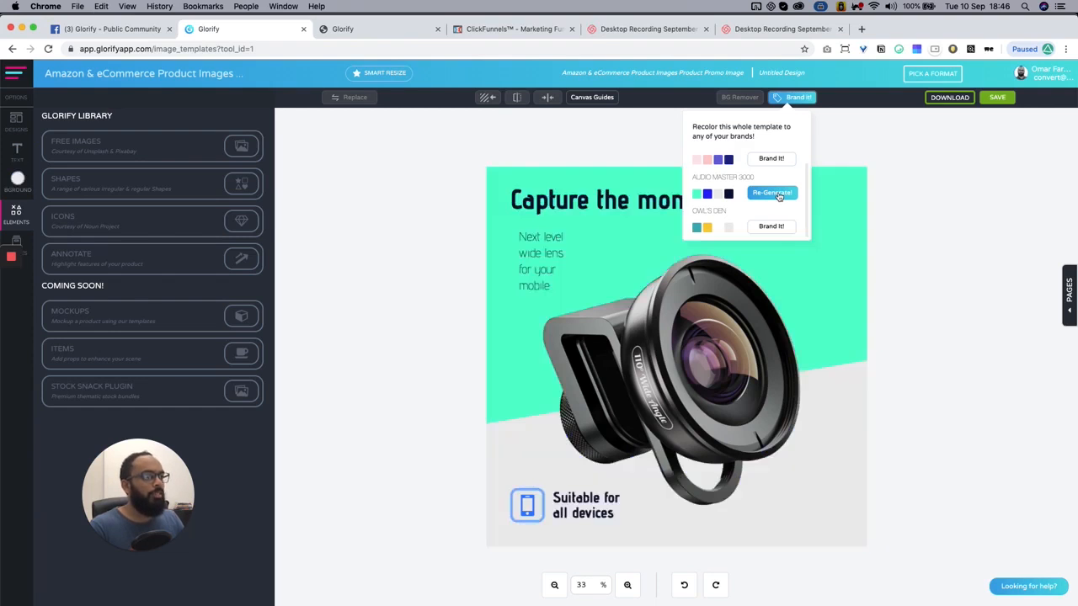
left_click(777, 194)
left_click(778, 194)
left_click(778, 194)
left_click(778, 195)
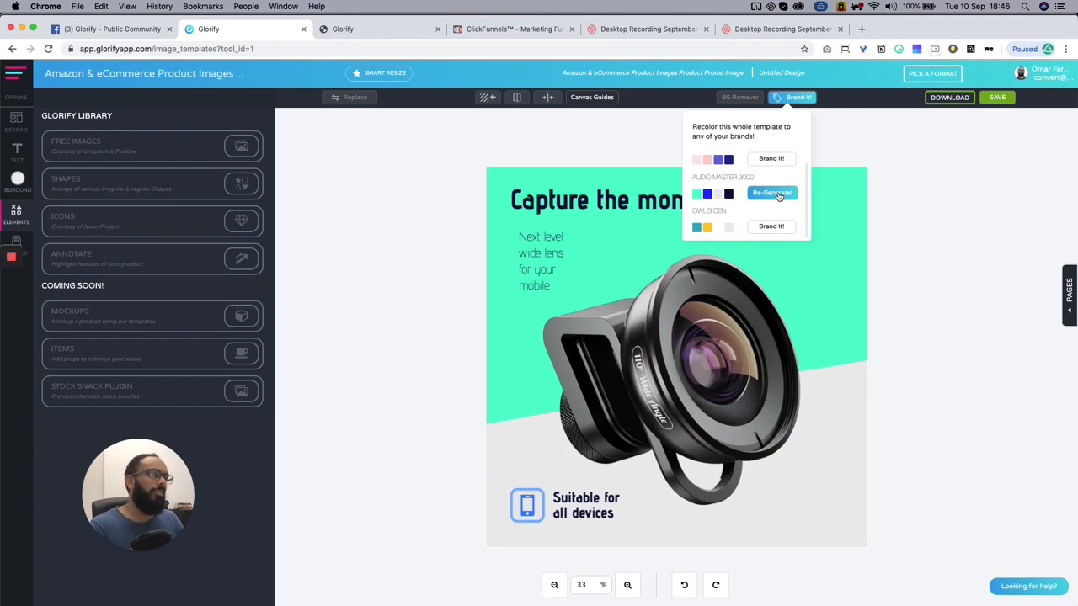
left_click(778, 195)
left_click(778, 194)
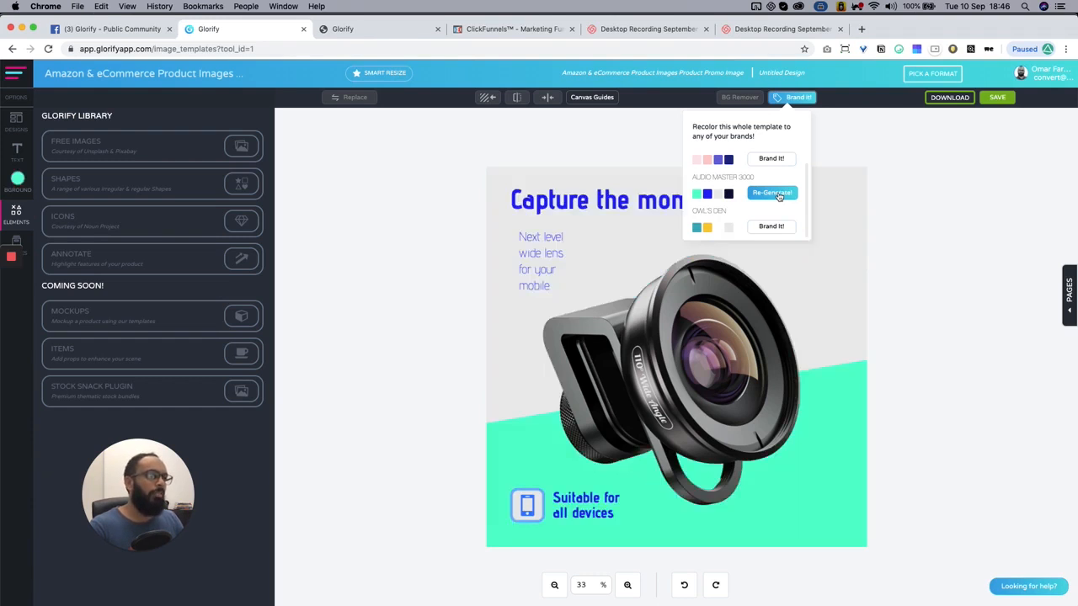
left_click(777, 194)
left_click(777, 194)
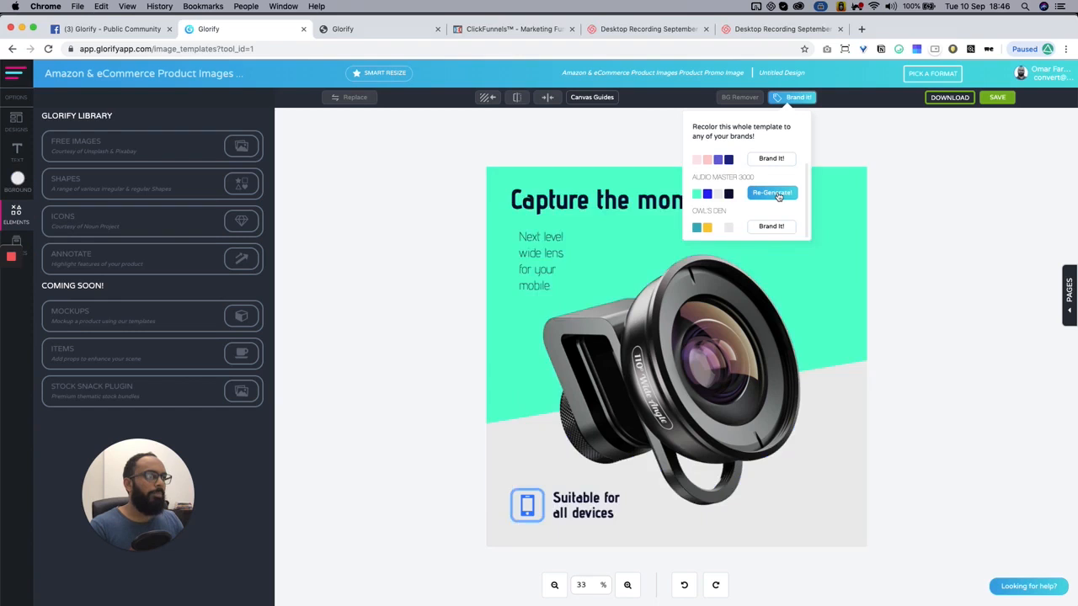
Cycle through the Audio Master 3000 color variations again and return to mint green above light grey with dark navy text
left_click(778, 195)
left_click(778, 195)
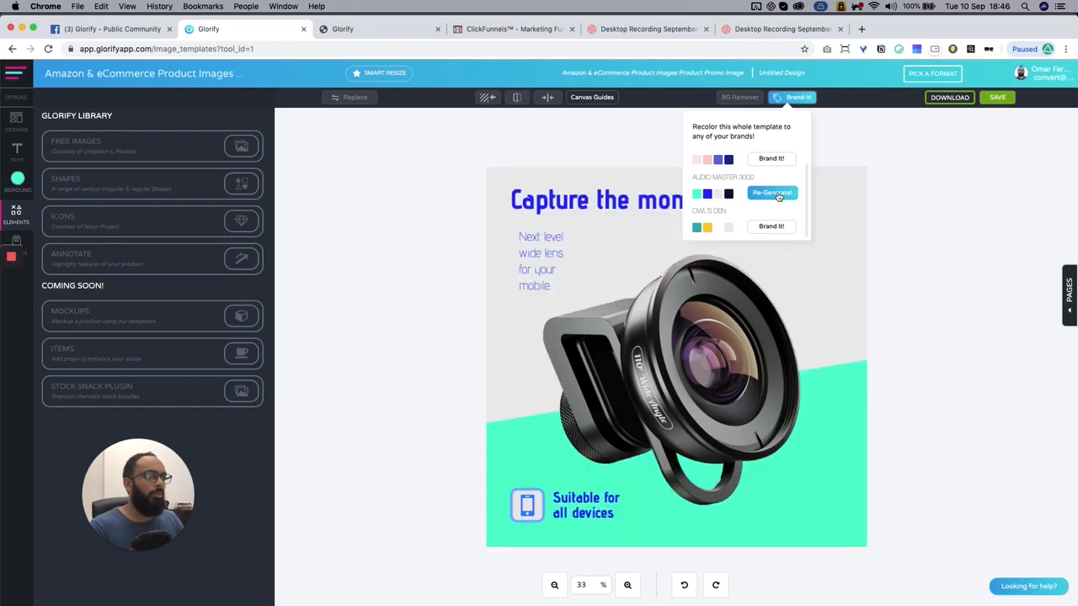
left_click(778, 194)
left_click(778, 194)
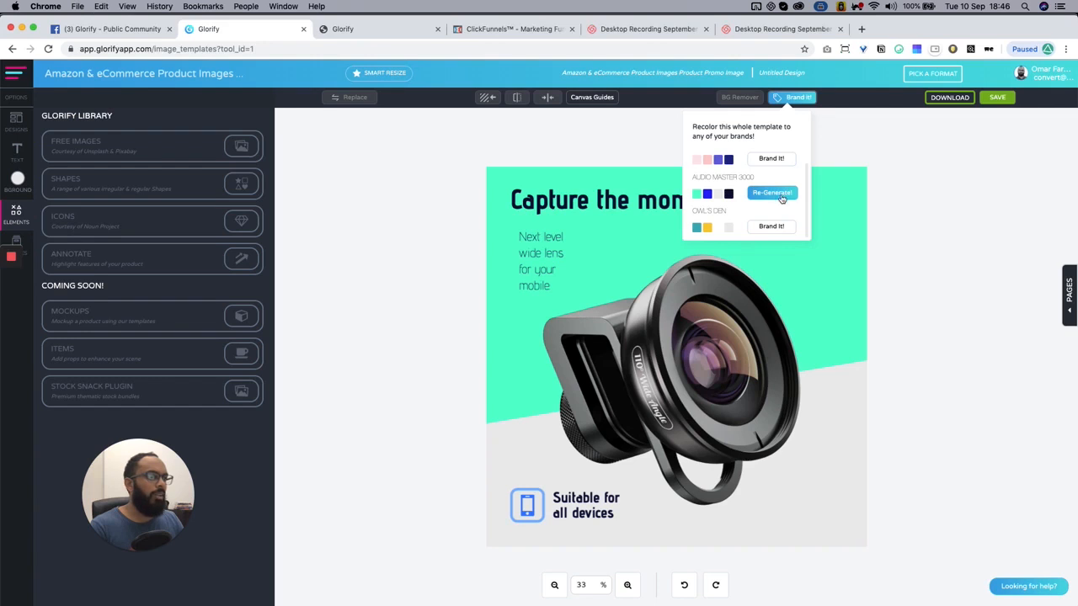
left_click(984, 274)
Fill the rounded box behind the description text with the Audio Master 3000 blue and set its shape transparency to 0.3
left_click(627, 213)
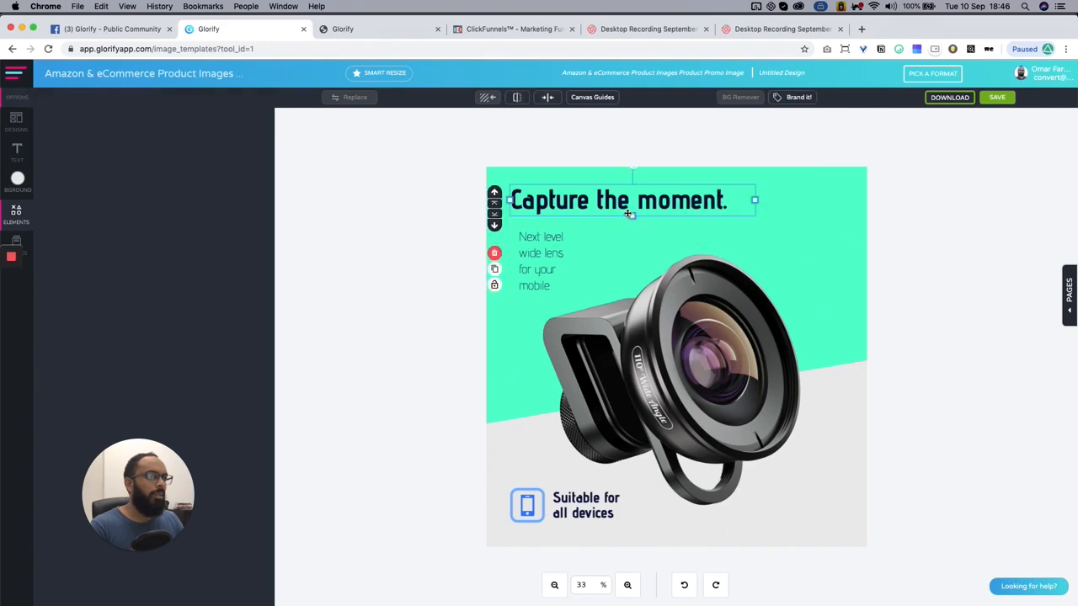
left_click(549, 252)
left_click(518, 229)
left_click(139, 172)
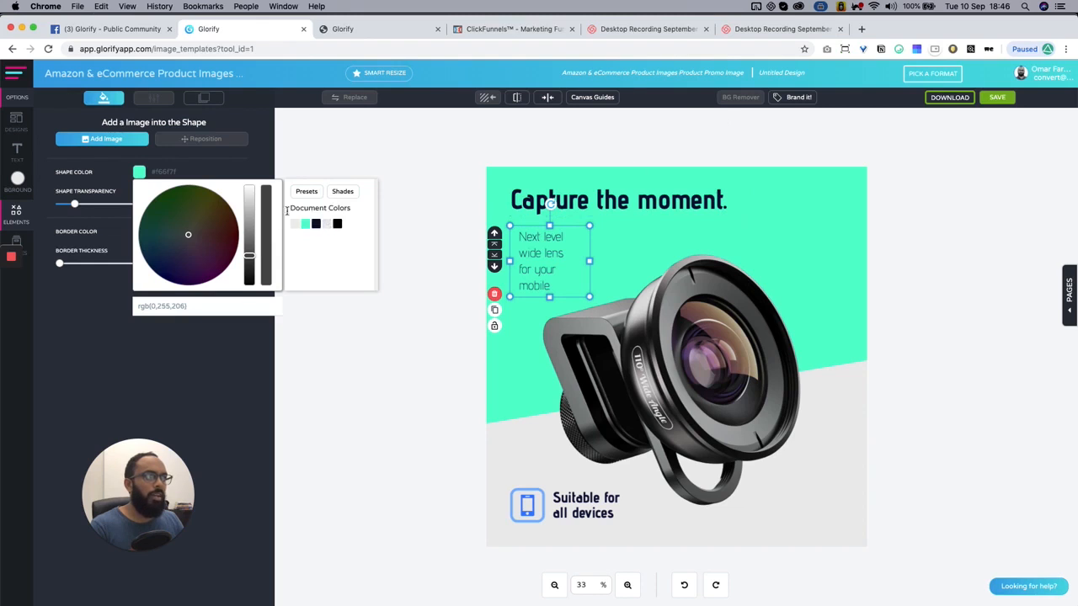
left_click(305, 221)
scroll(309, 228, "down", 2)
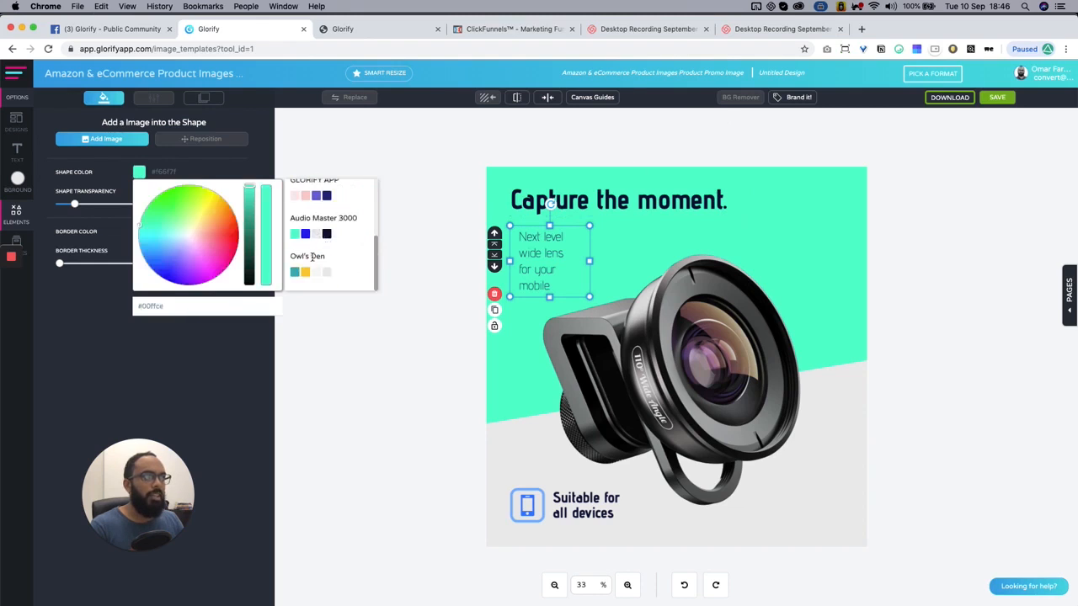
left_click(304, 234)
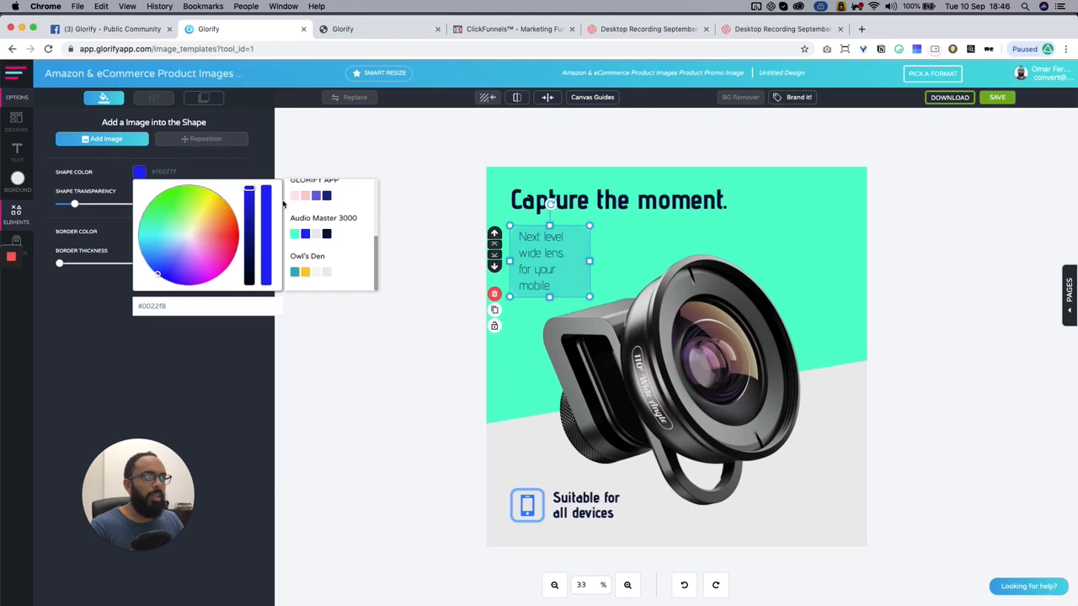
left_click_drag(219, 151, 189, 172)
left_click_drag(74, 204, 106, 206)
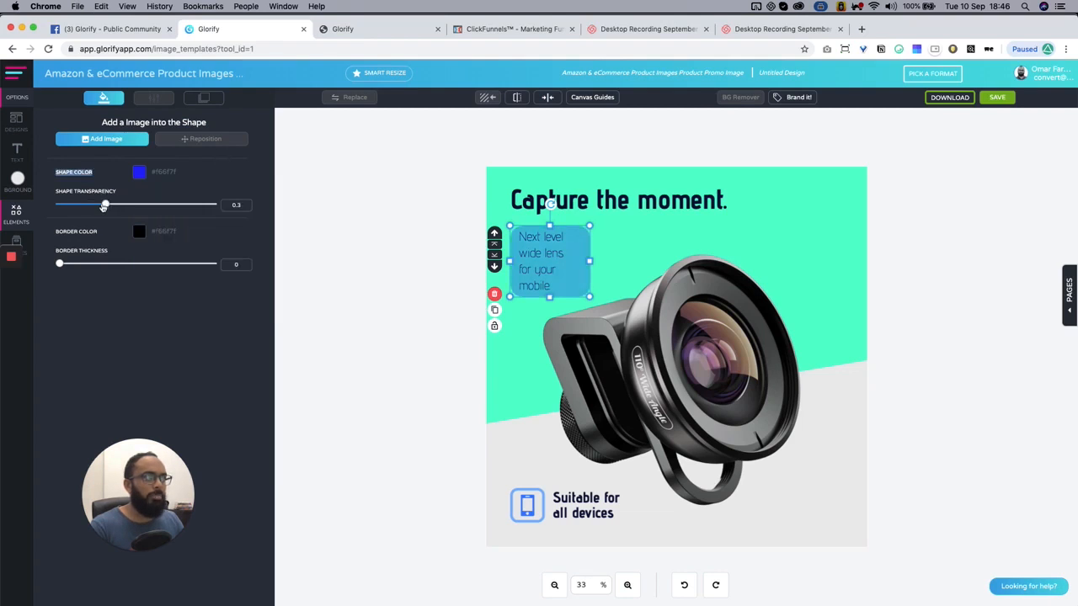
Color the description text with the Audio Master 3000 light grey and change its font to Advent Pro bold
left_click(532, 248)
left_click(63, 175)
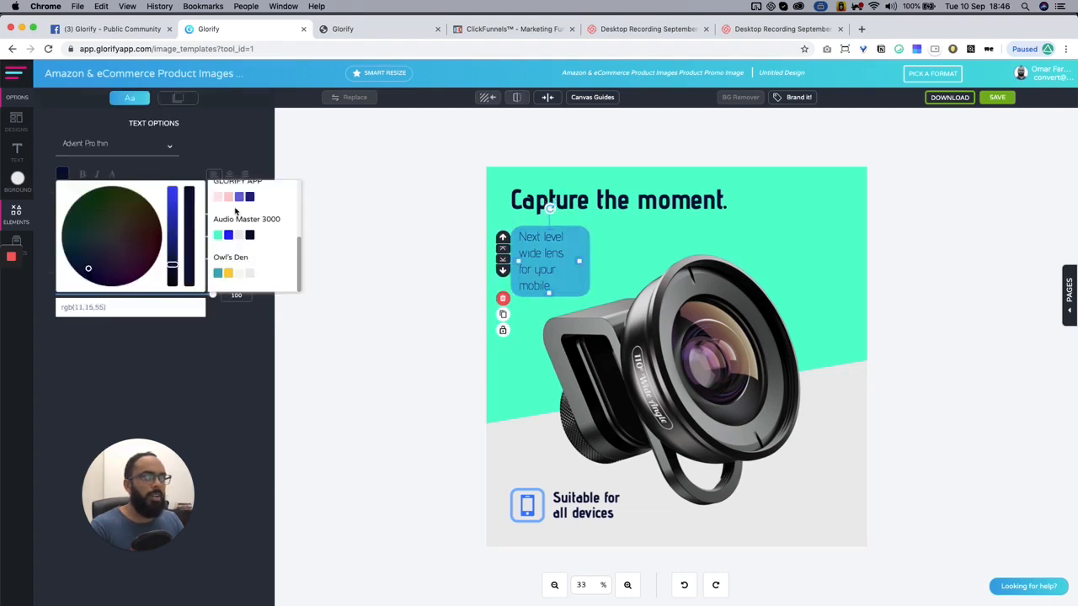
left_click(240, 235)
left_click(138, 151)
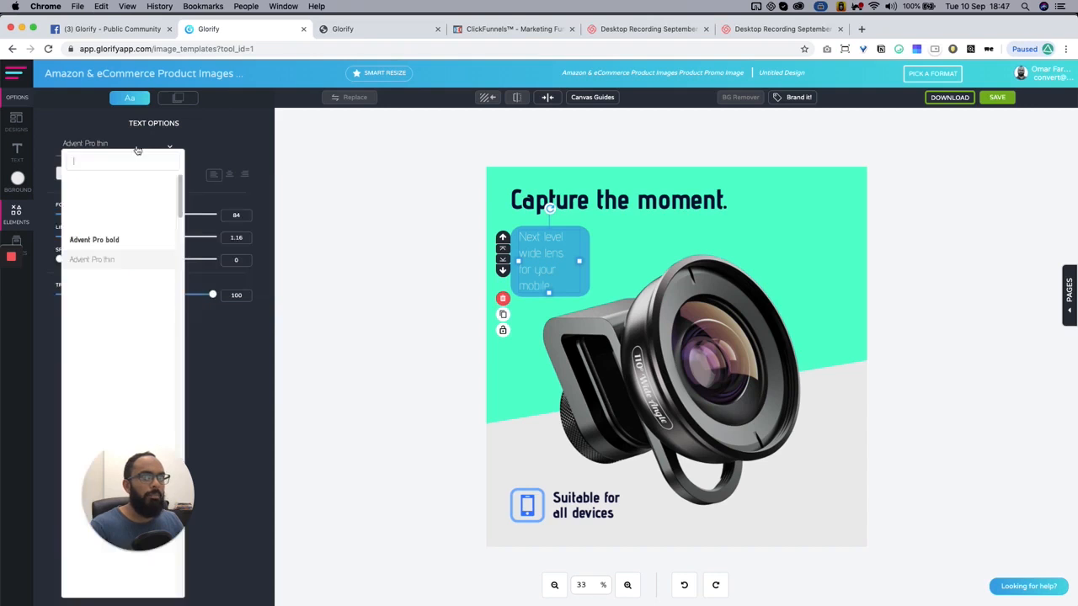
key("super+d")
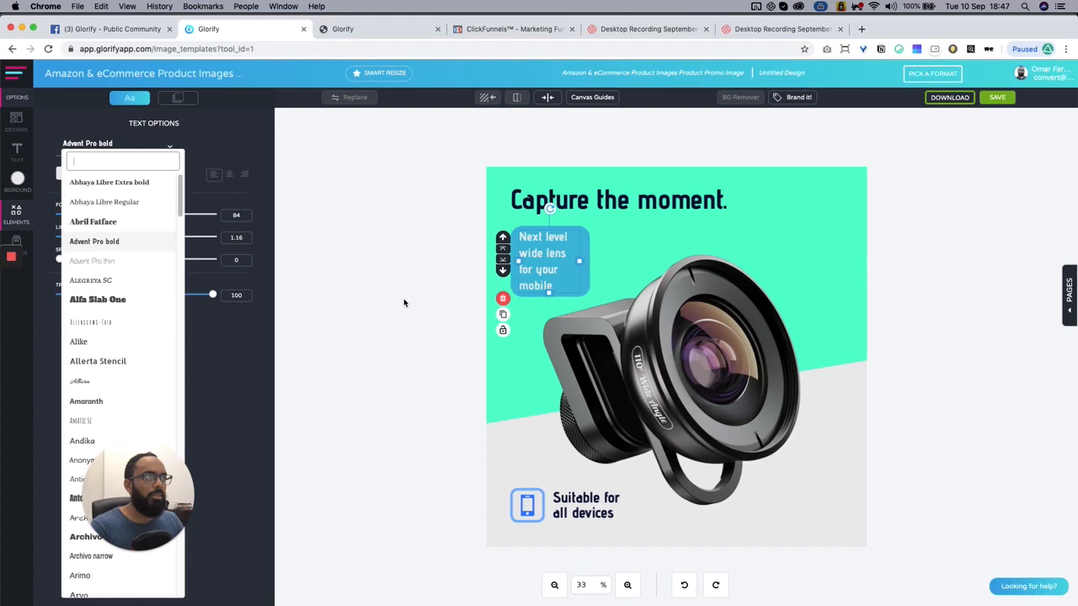
left_click(404, 303)
Widen the rounded description box very slightly and nudge the description text a touch to the left inside it
left_click(589, 263)
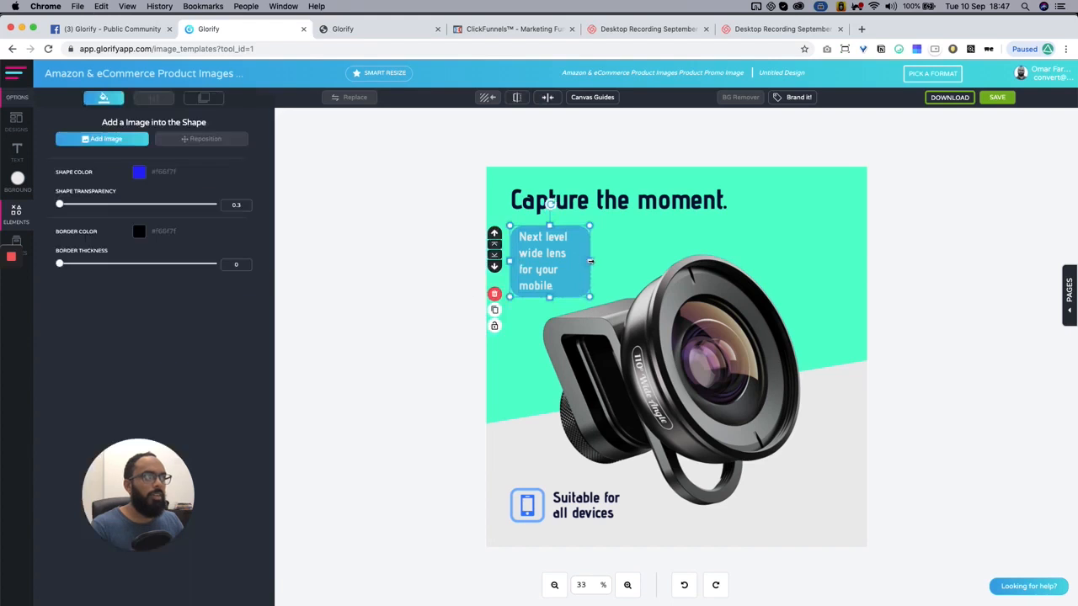
left_click_drag(599, 263, 593, 263)
left_click(544, 265)
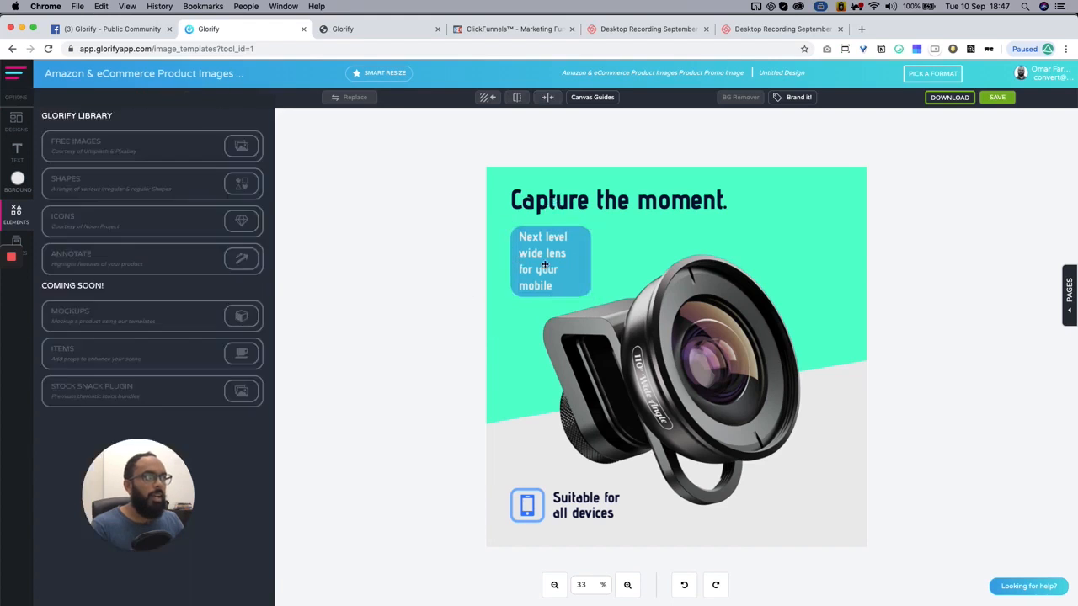
left_click(387, 271)
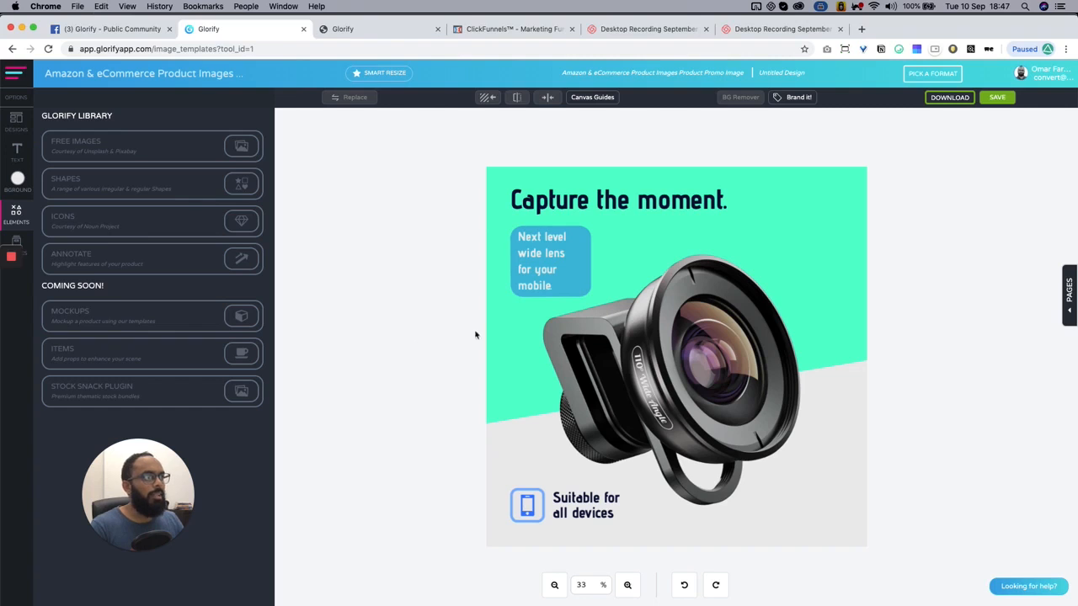
Make the blue description box fully opaque with a shape transparency of 1
left_click(591, 243)
left_click(584, 233)
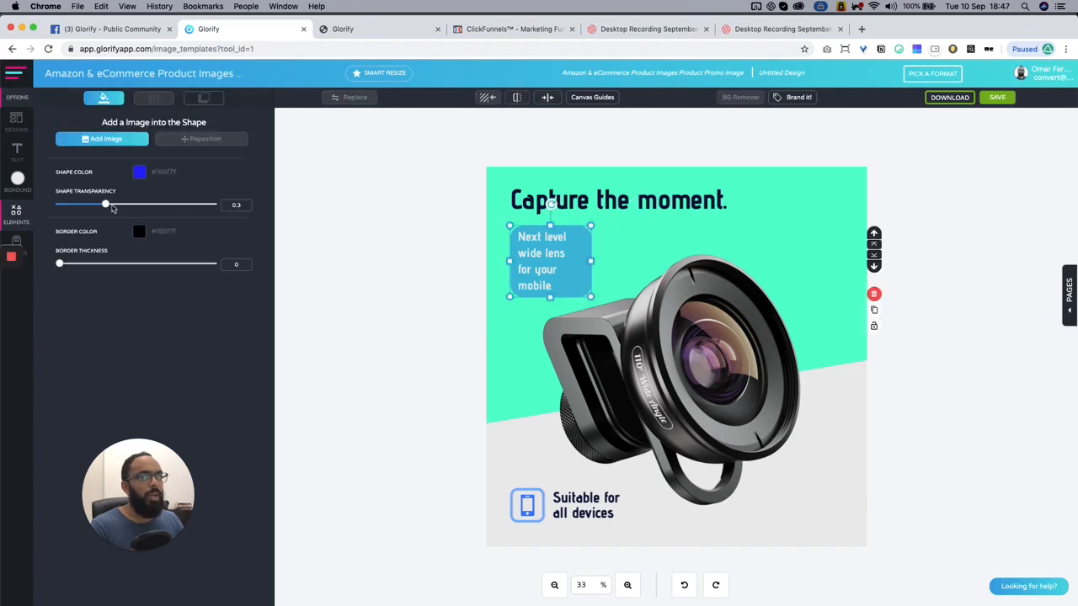
left_click_drag(106, 205, 262, 206)
left_click(383, 259)
Tighten the line height of the description text slightly and recenter the text inside its rounded box
left_click(543, 268)
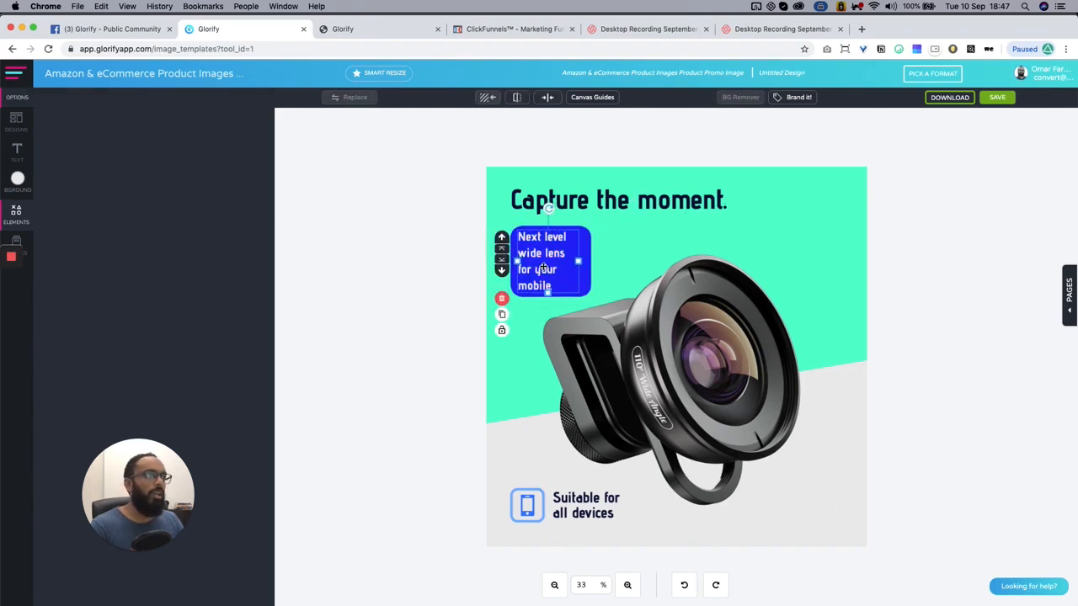
left_click_drag(81, 236, 78, 237)
left_click(406, 308)
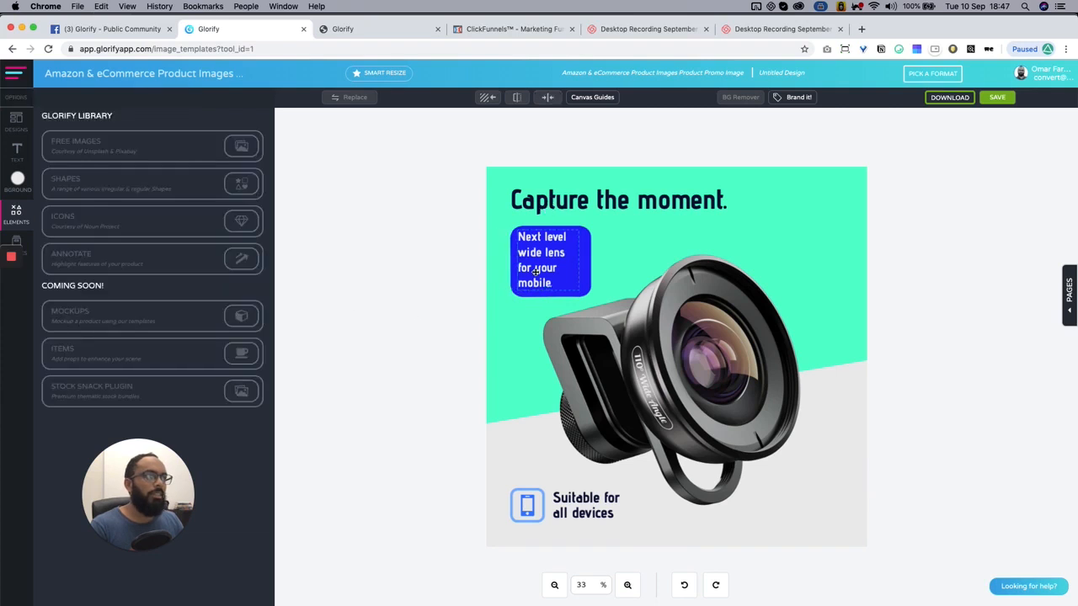
left_click(537, 274)
left_click(439, 295)
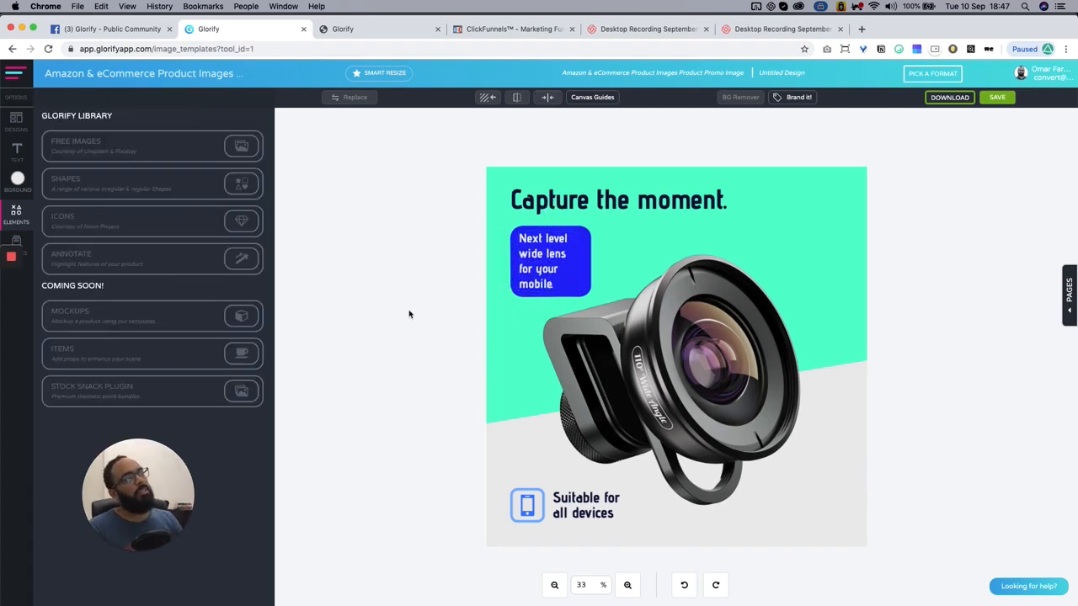
Set the shape transparency of the description box to 0.2
left_click(586, 230)
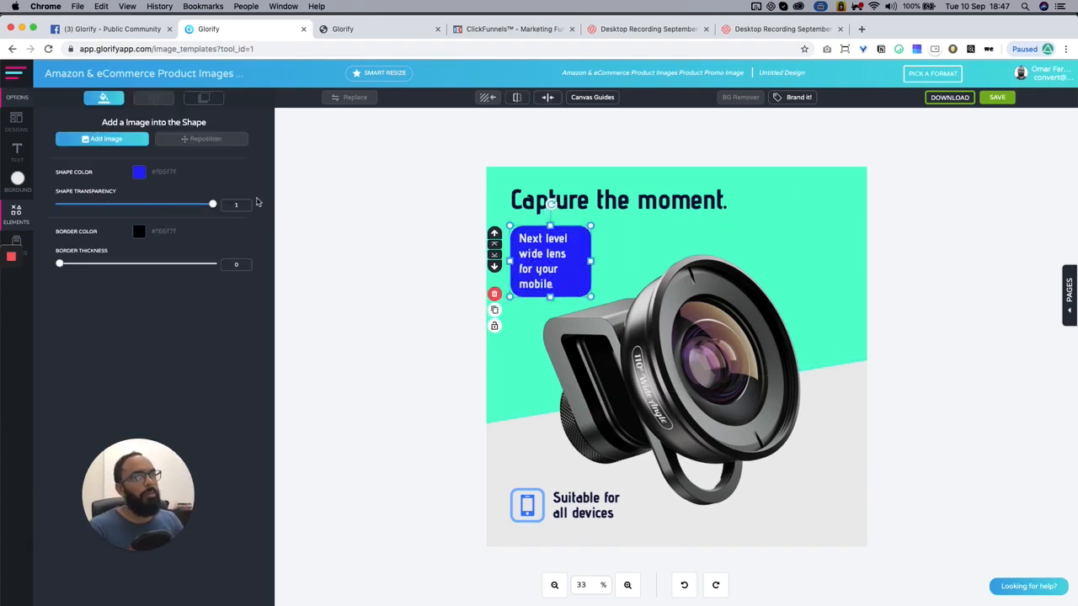
left_click_drag(212, 204, 96, 206)
left_click(377, 267)
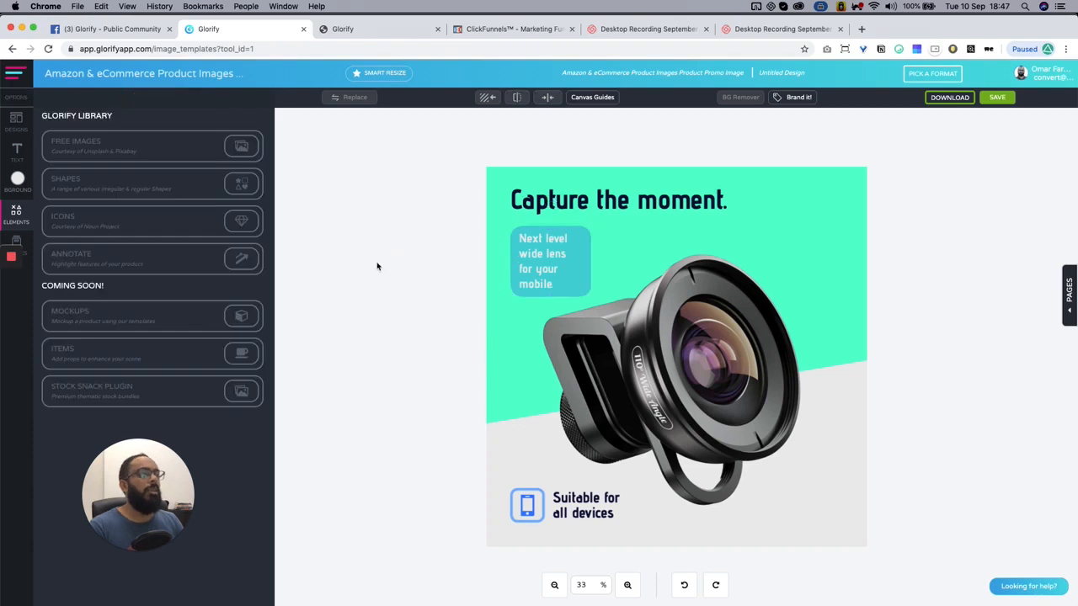
Recolor the phone icon with the Audio Master 3000 blue, #0022f8
left_click(540, 506)
left_click(128, 128)
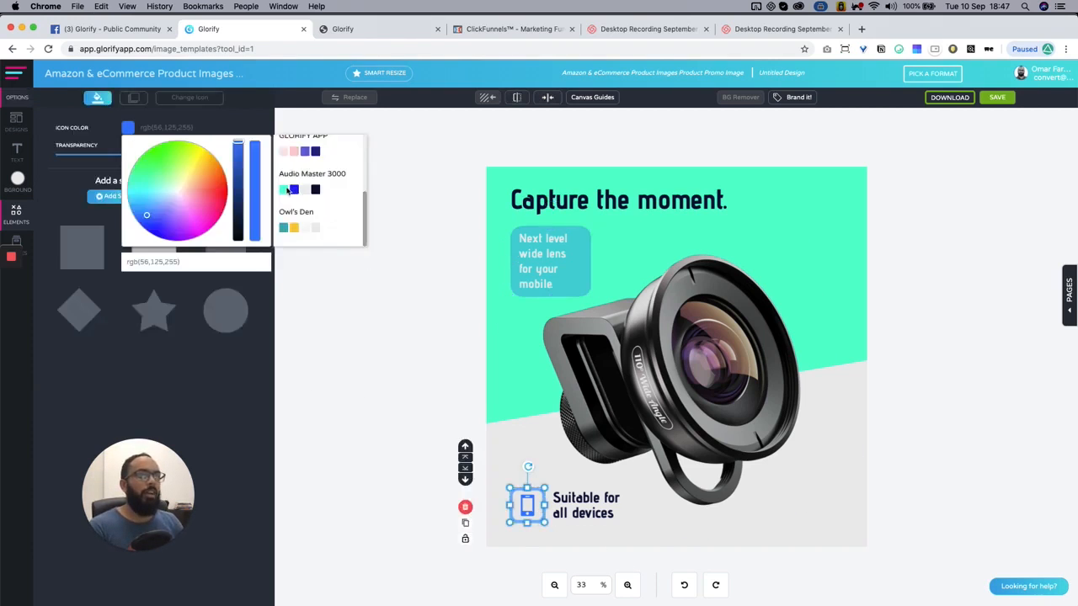
left_click(285, 190)
left_click(293, 190)
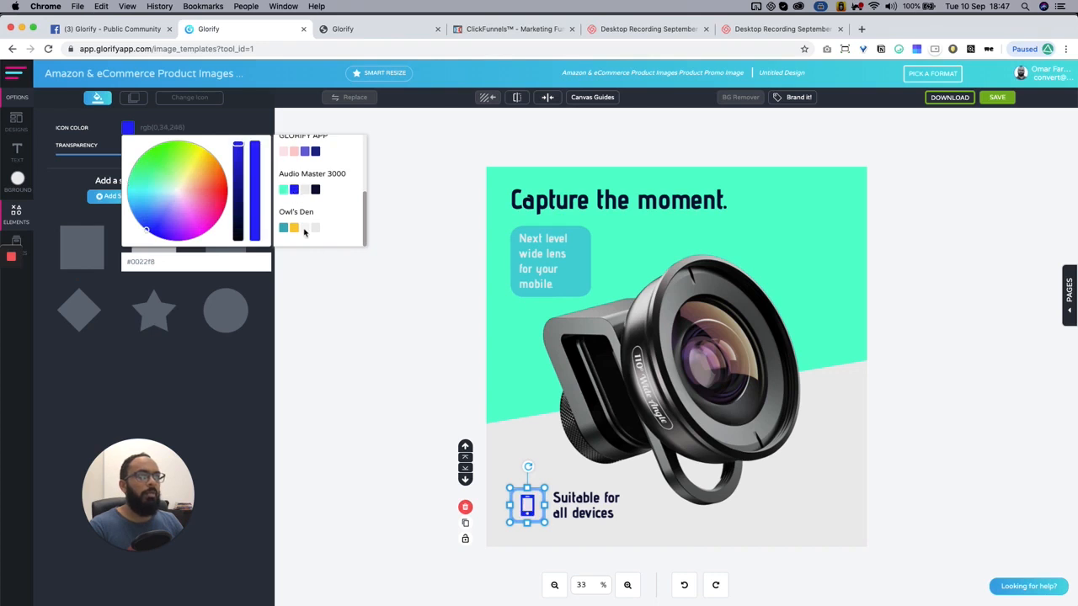
left_click(341, 281)
Fill the frame shape of the phone icon with the Audio Master 3000 mint green, #00ffce
left_click(540, 507)
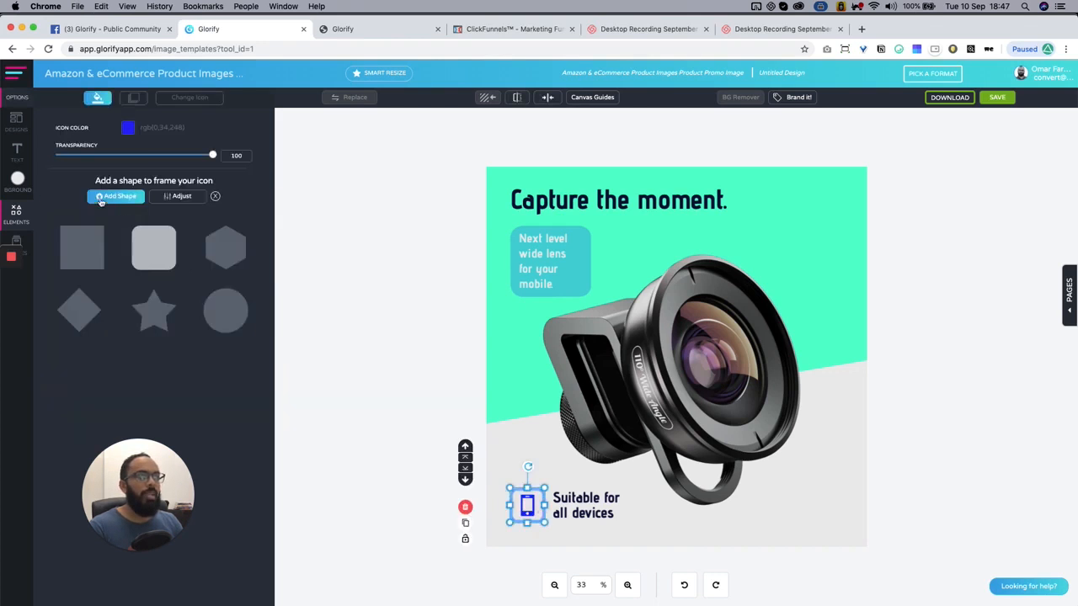
left_click(177, 196)
left_click(129, 224)
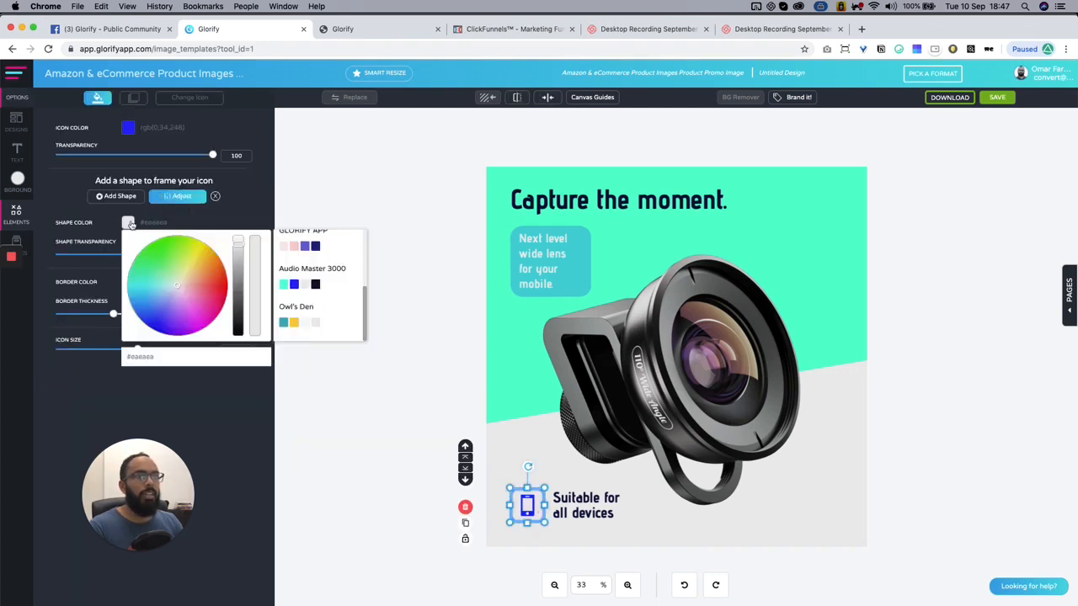
left_click(286, 286)
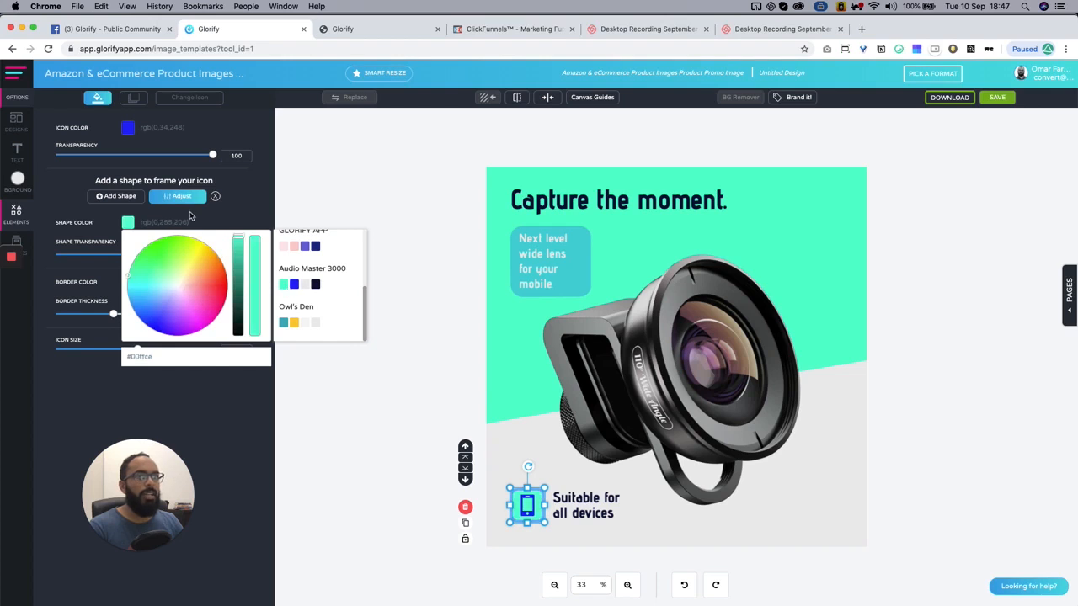
left_click(185, 219)
Change the border color of the phone icon's frame to a slightly darkened light grey, #d5d5d5
left_click(135, 283)
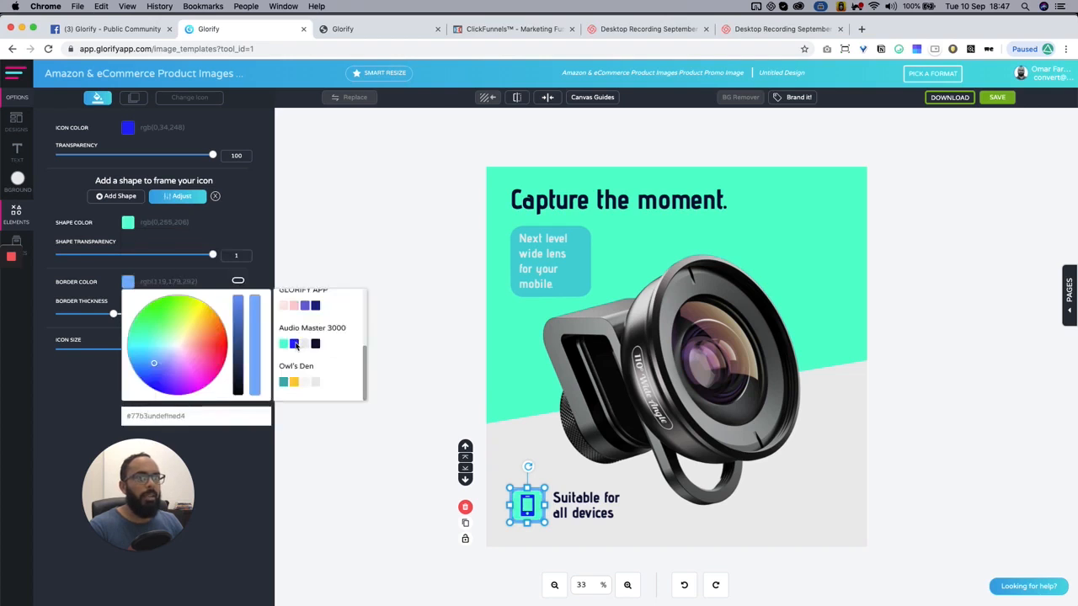
left_click(293, 344)
left_click(305, 343)
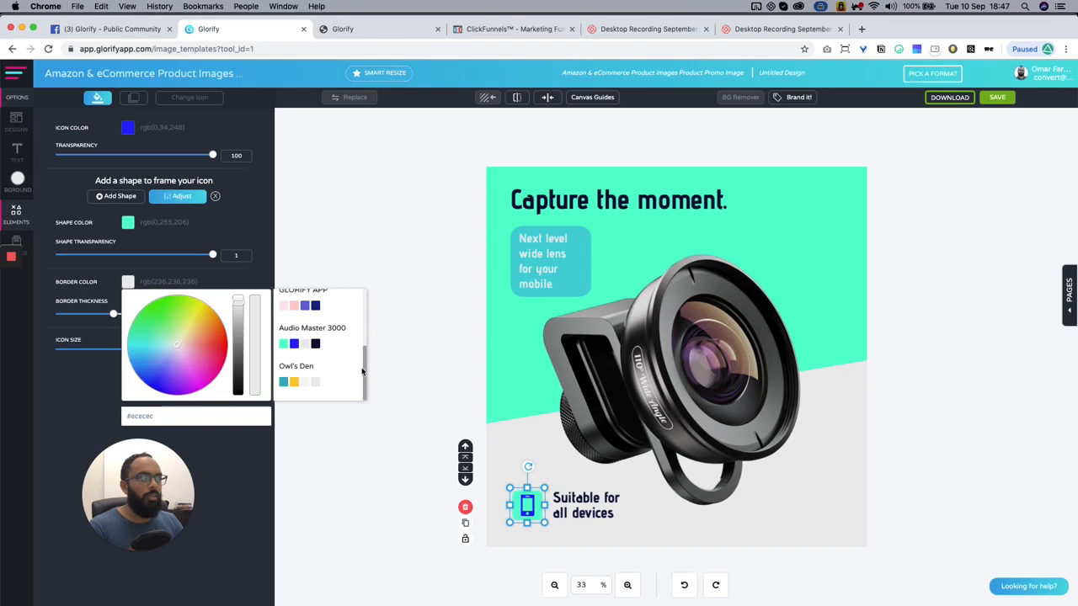
left_click_drag(238, 302, 238, 311)
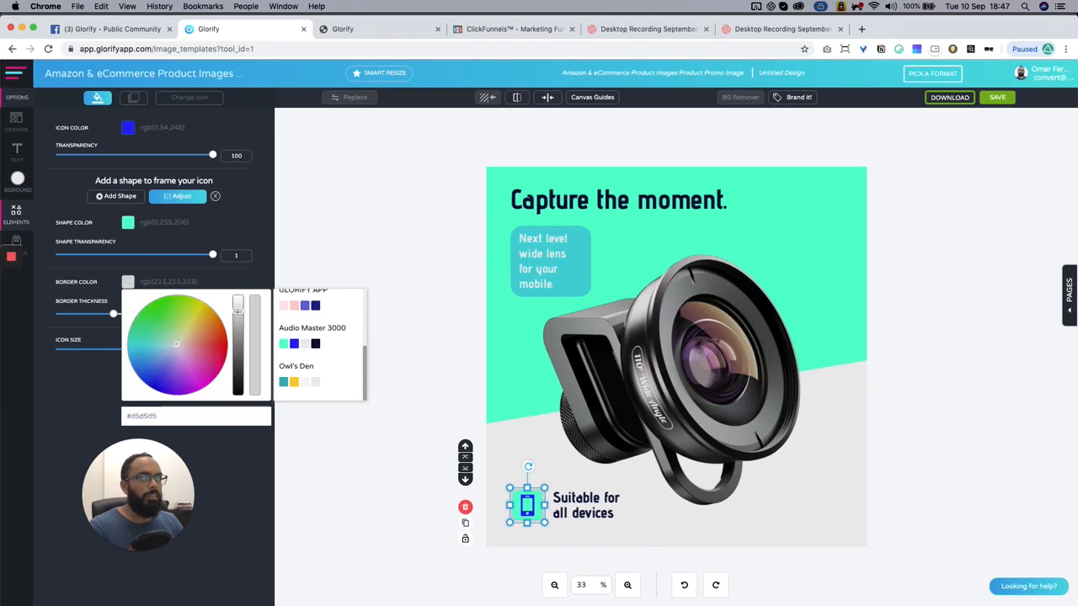
left_click(412, 303)
Recolor the phone icon with the Audio Master 3000 dark navy, #0b0f37
left_click(527, 506)
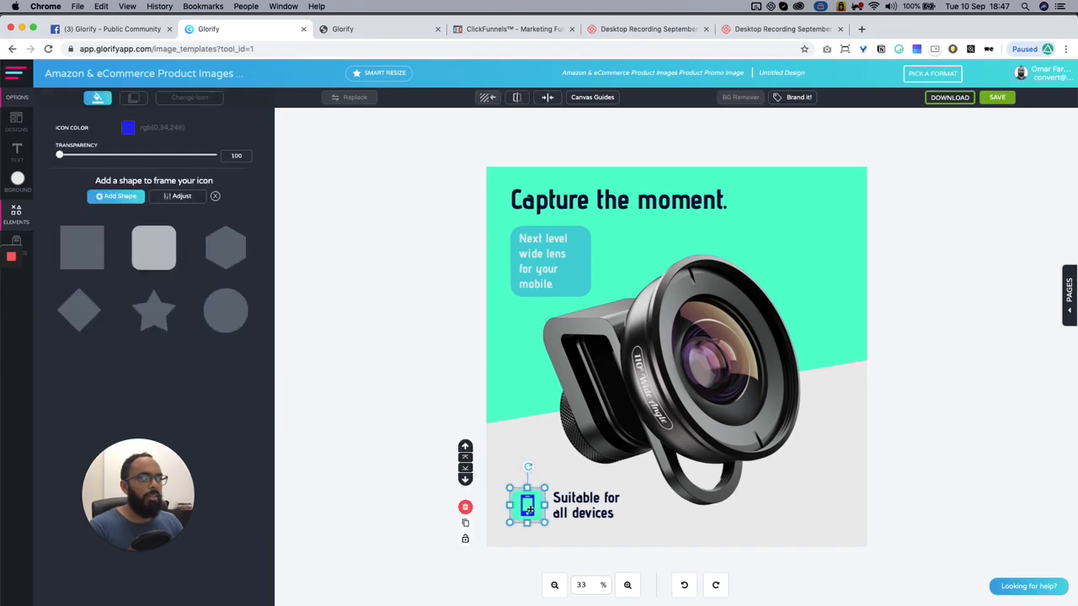
left_click(177, 196)
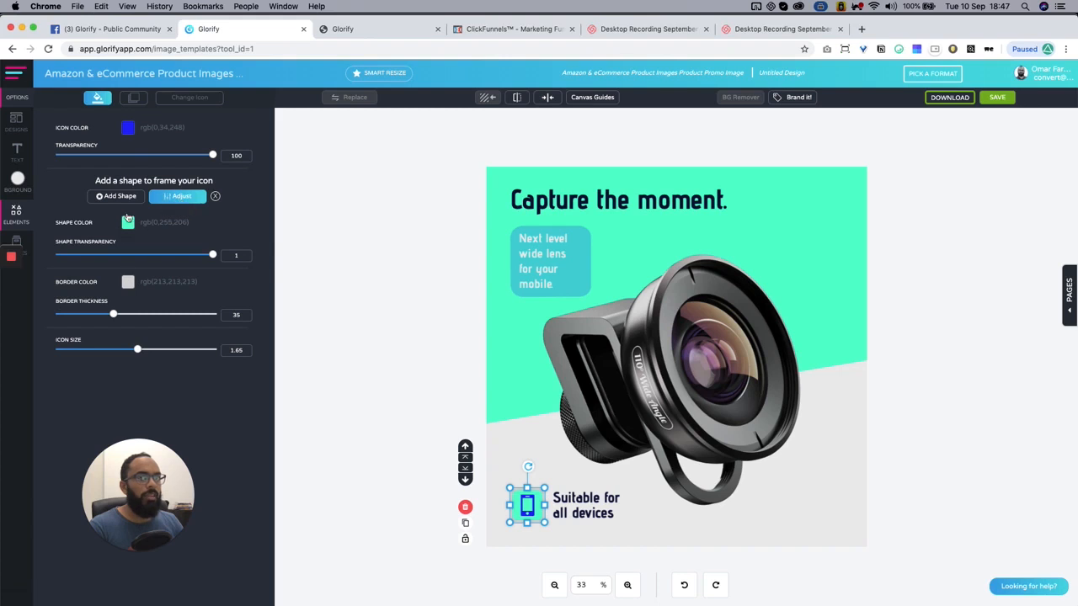
left_click(127, 128)
left_click(315, 190)
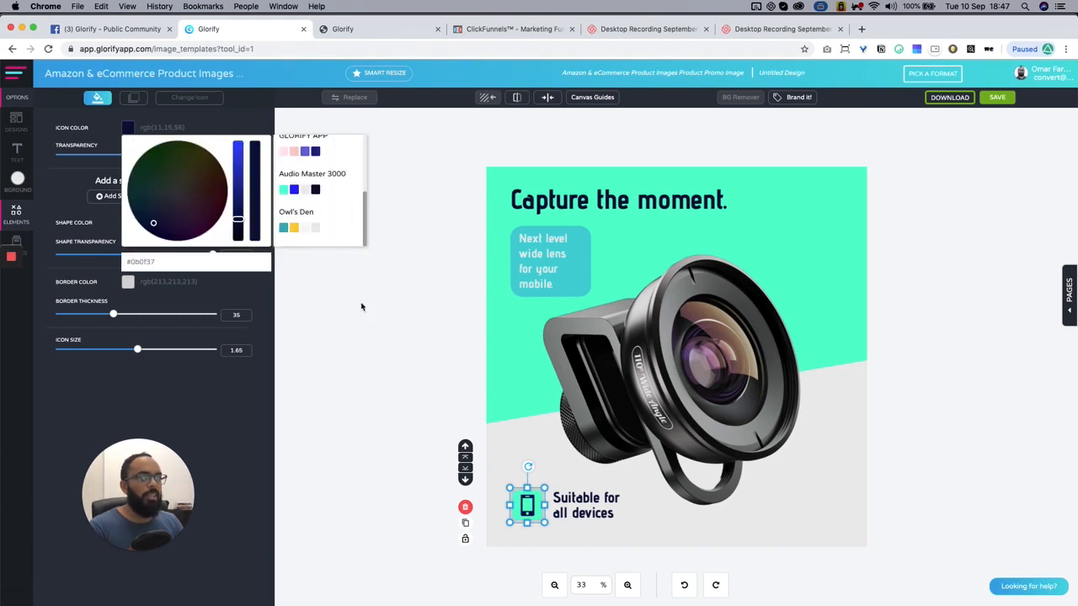
left_click(404, 328)
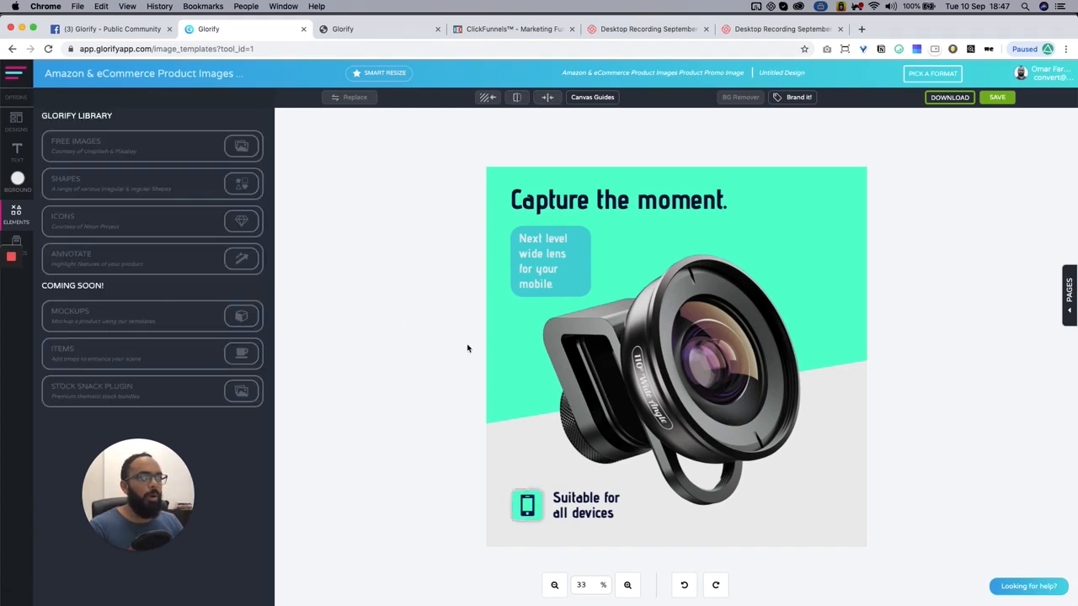
Change the fill of the description box to the Audio Master 3000 dark navy
left_click(588, 237)
left_click(142, 173)
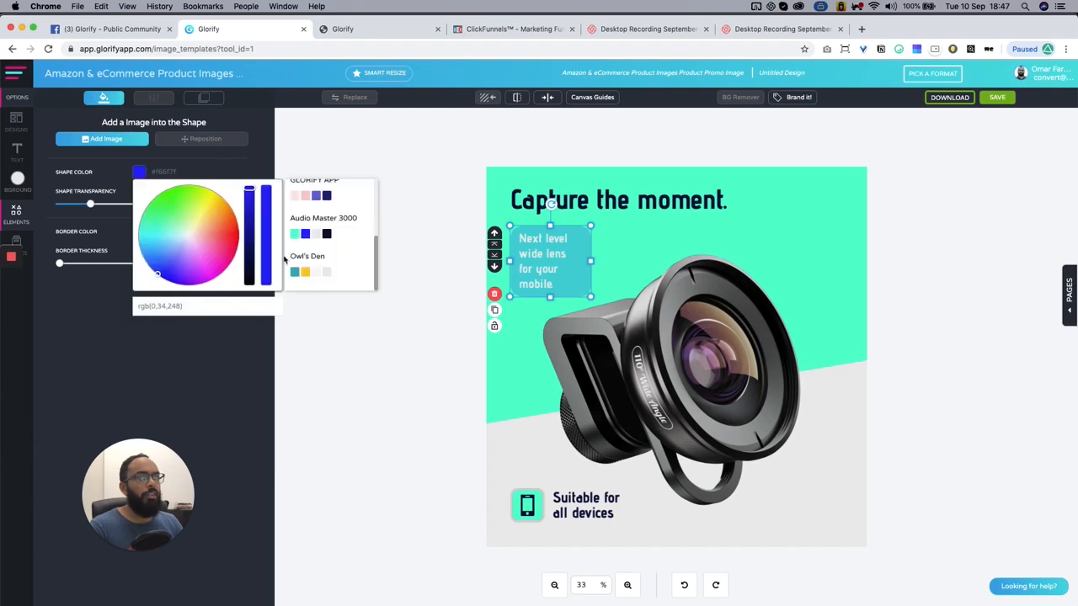
left_click(326, 236)
left_click(394, 353)
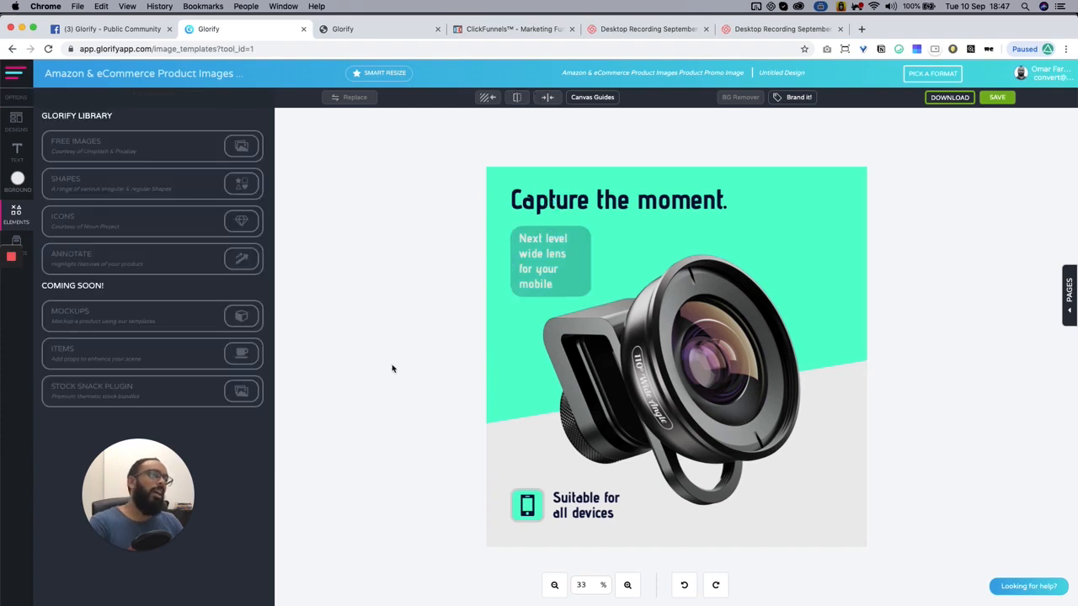
left_click(596, 254)
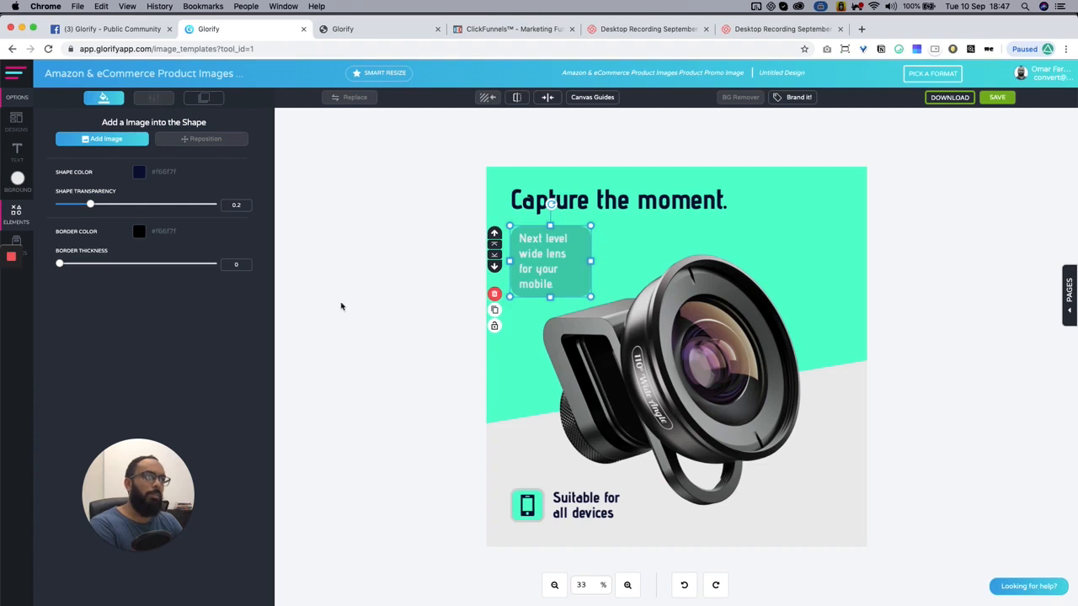
left_click(370, 321)
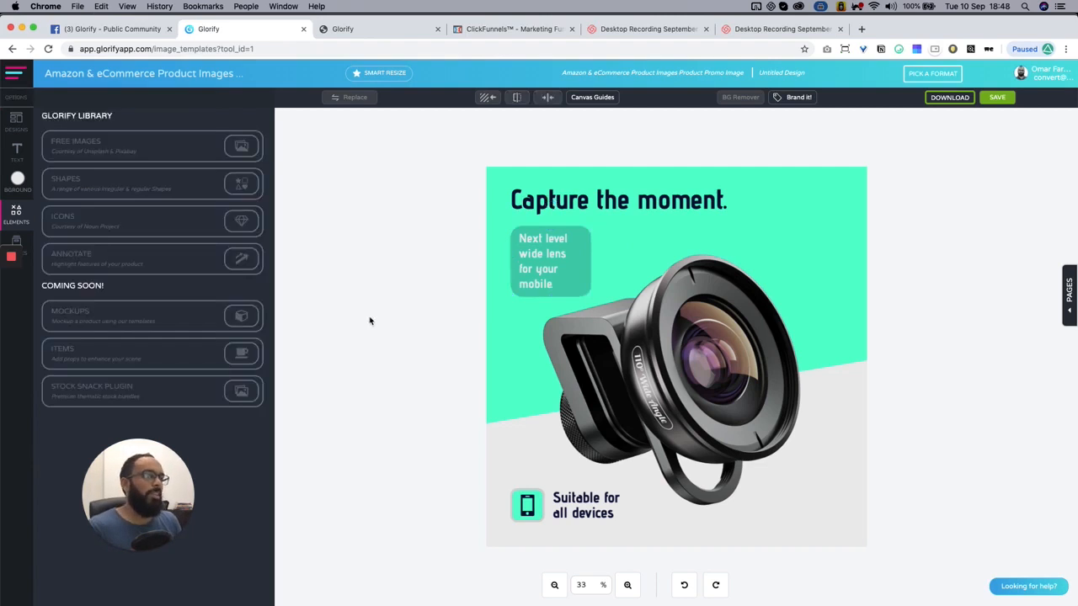
Nudge the camera lens image slightly up and to the right within the design
left_click(798, 96)
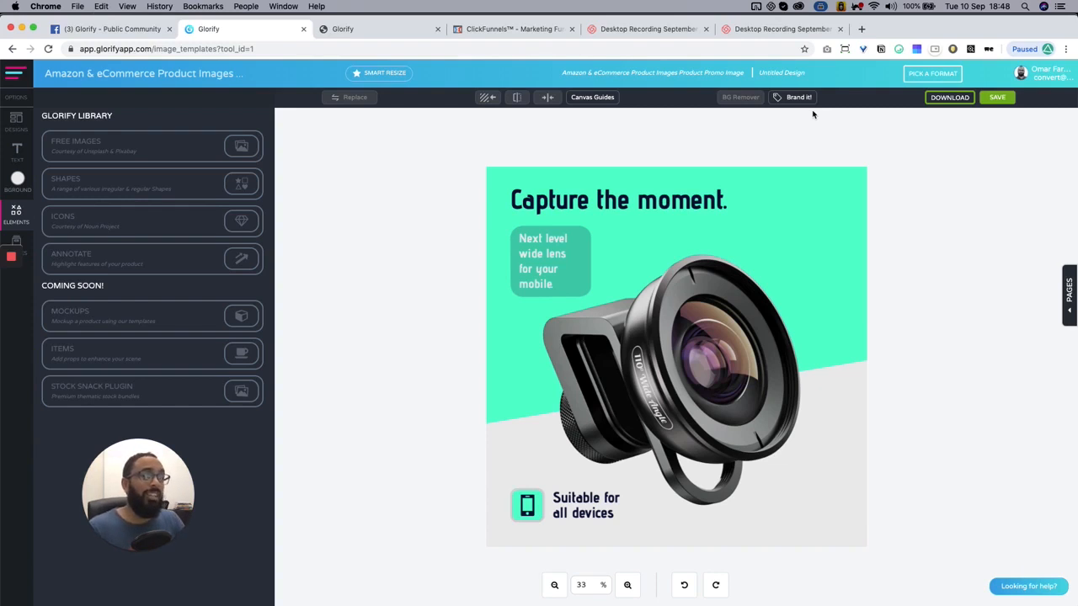
left_click(753, 293)
left_click_drag(795, 181, 810, 171)
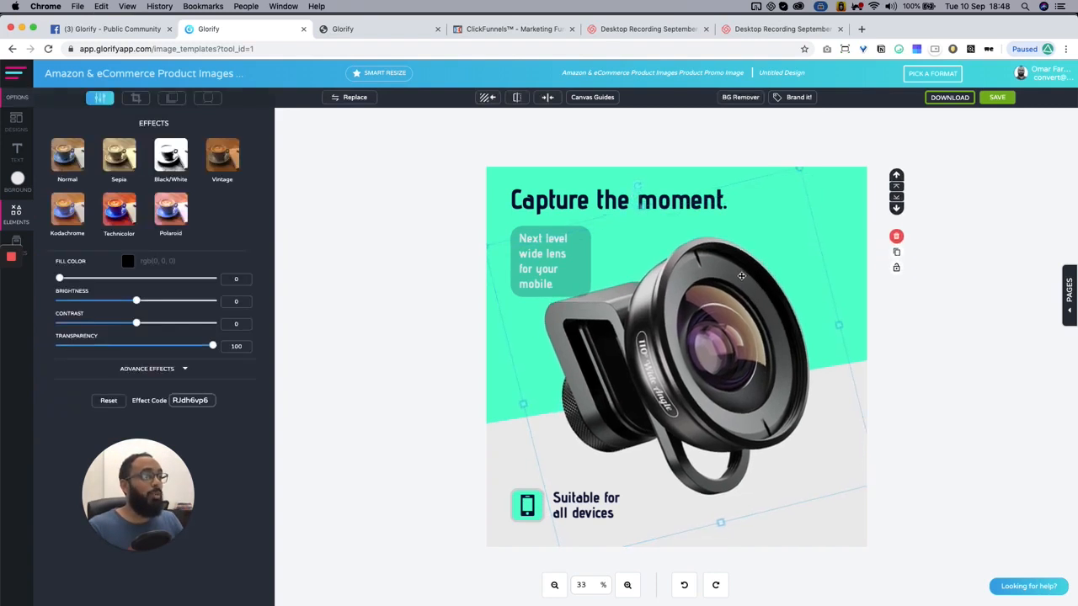
left_click_drag(746, 273, 745, 285)
left_click(862, 394)
left_click(862, 394)
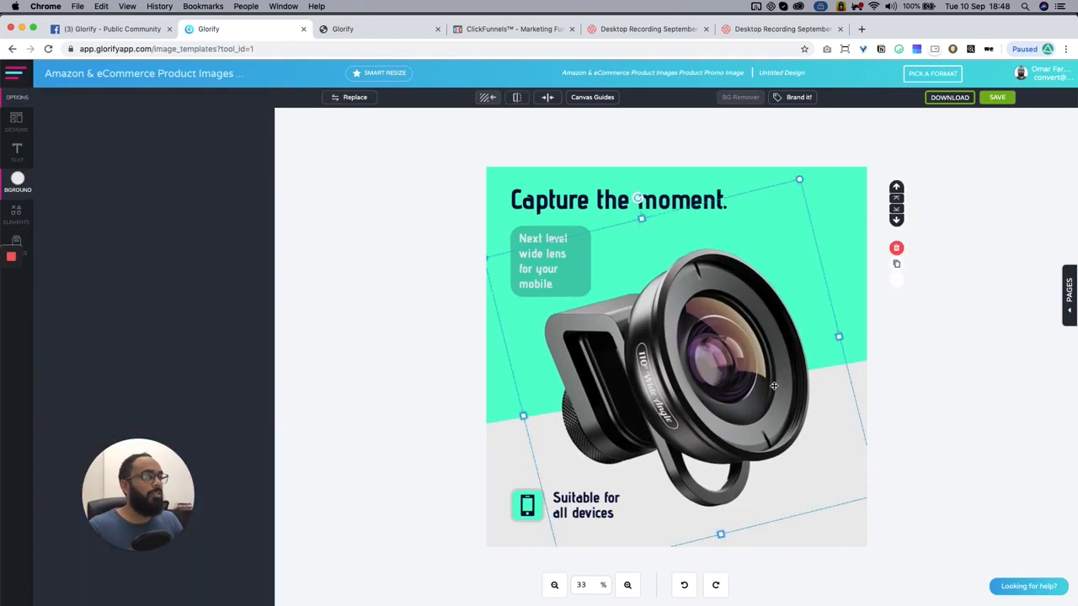
left_click(855, 387)
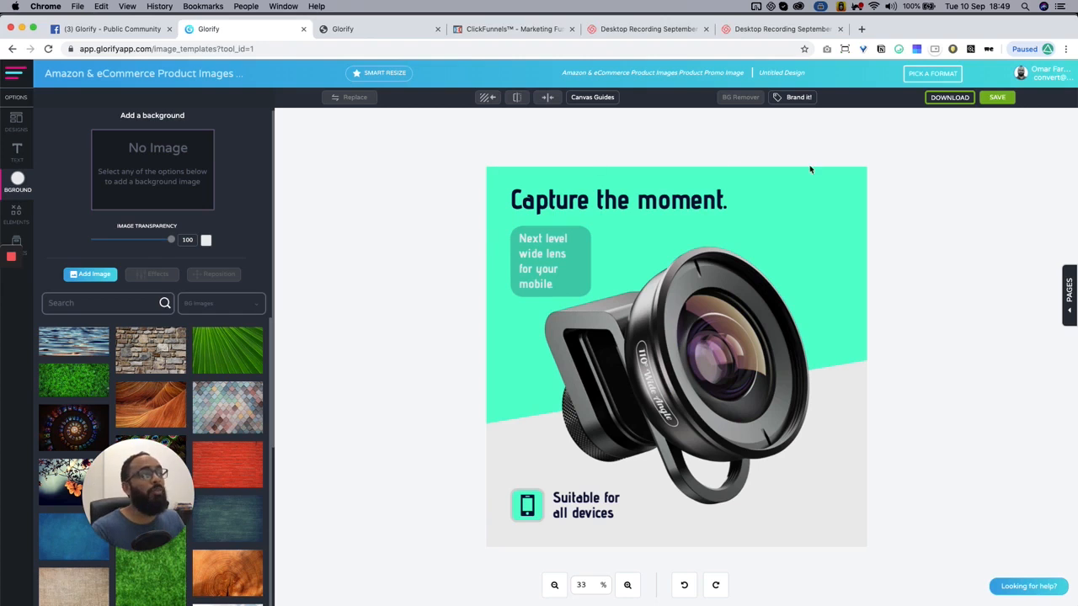
left_click(810, 190)
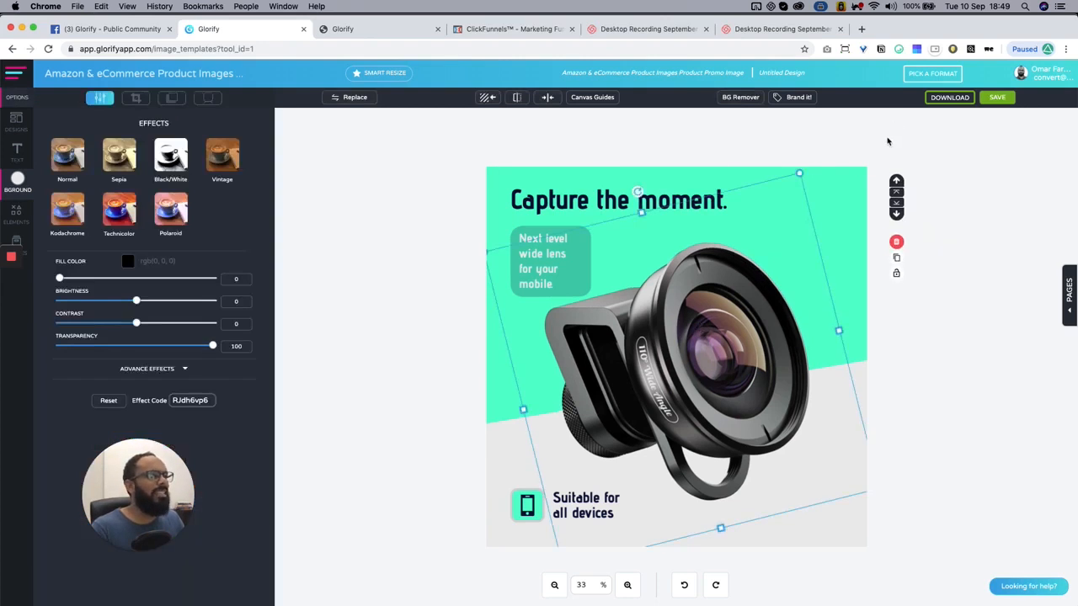
left_click(848, 195)
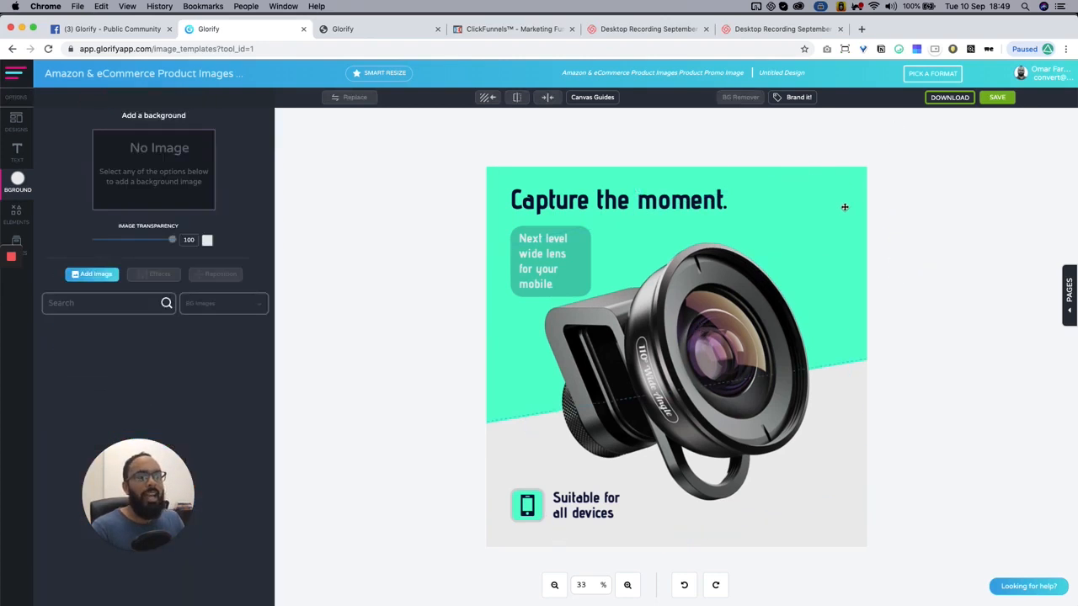
Rename the design as Lens 1 and save it
left_click(785, 72)
triple_click(785, 73)
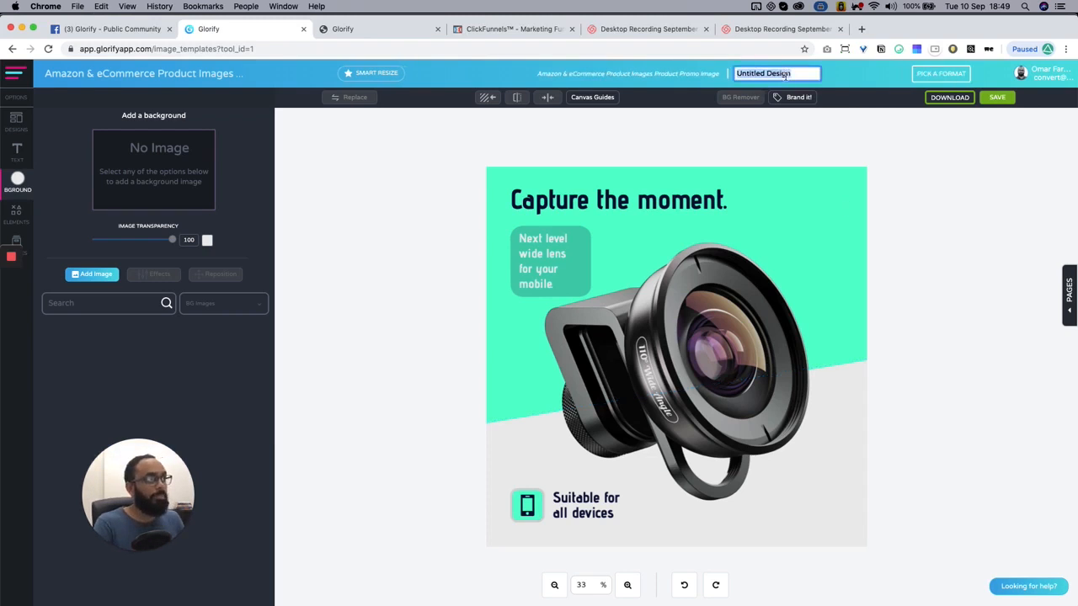
type("Lens")
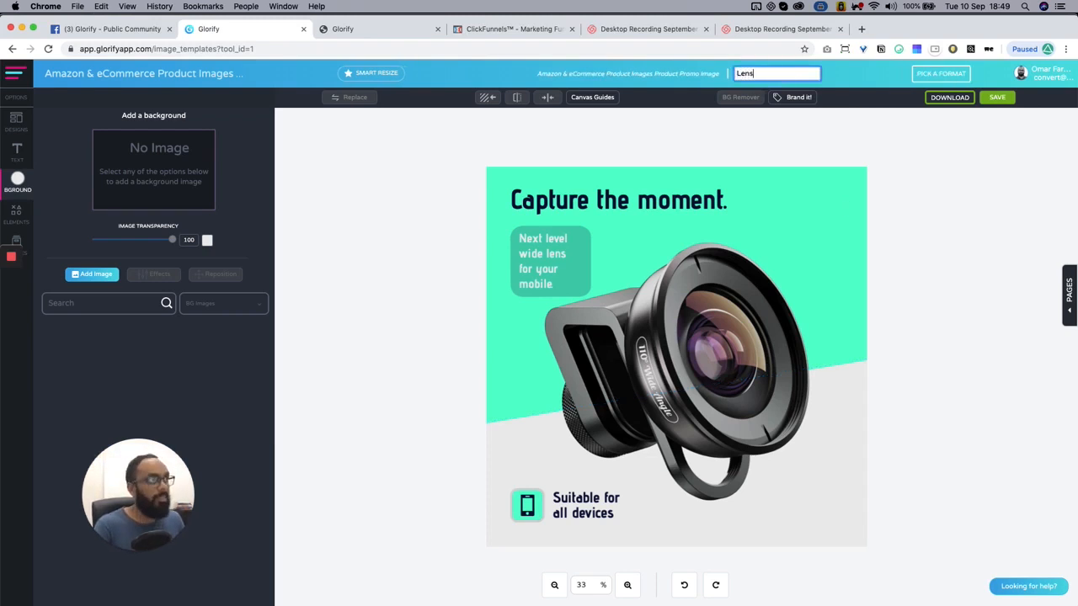
type(" 1")
key("Return")
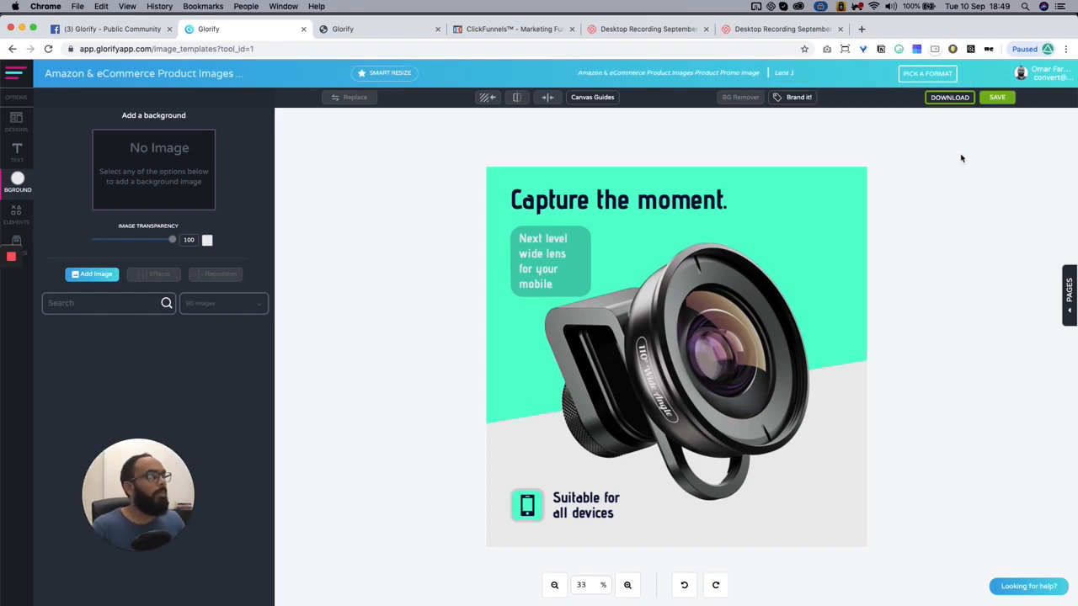
left_click(997, 96)
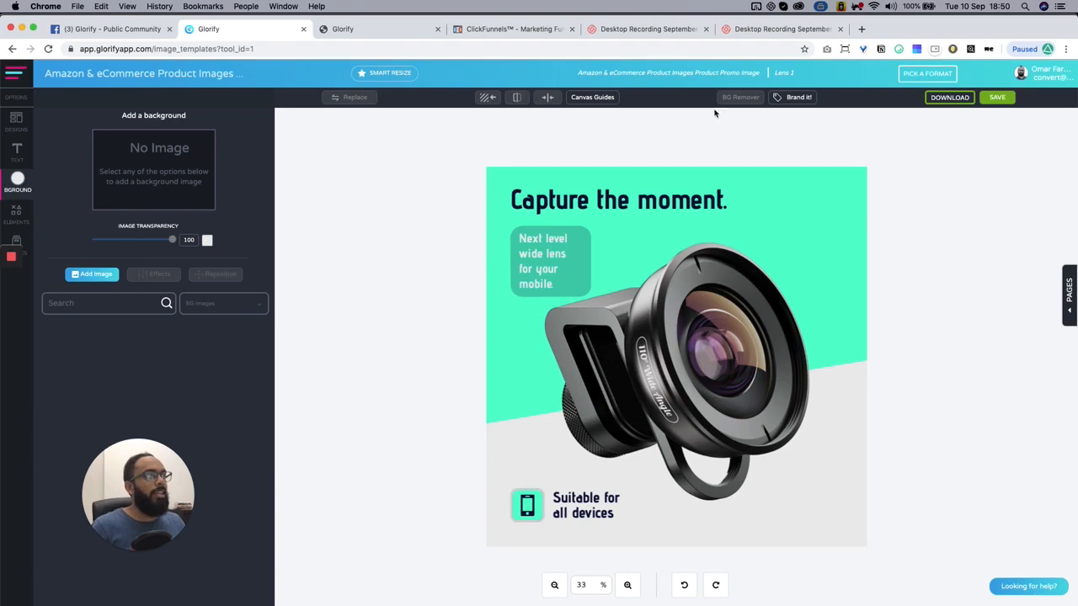
Return to the dashboard and reopen the lens design from the recent saved projects
left_click(21, 75)
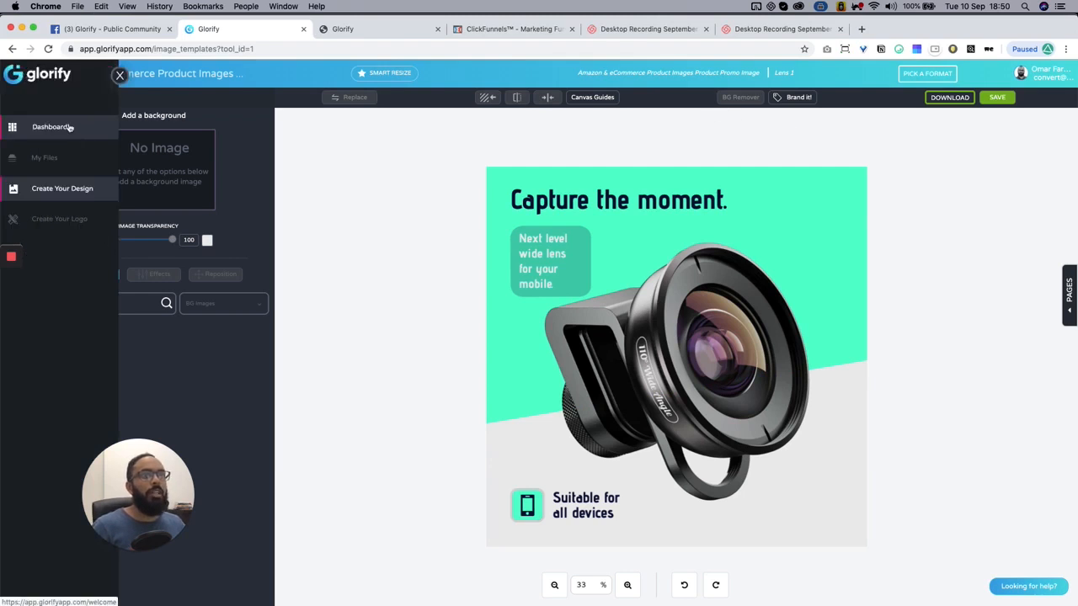
left_click(47, 126)
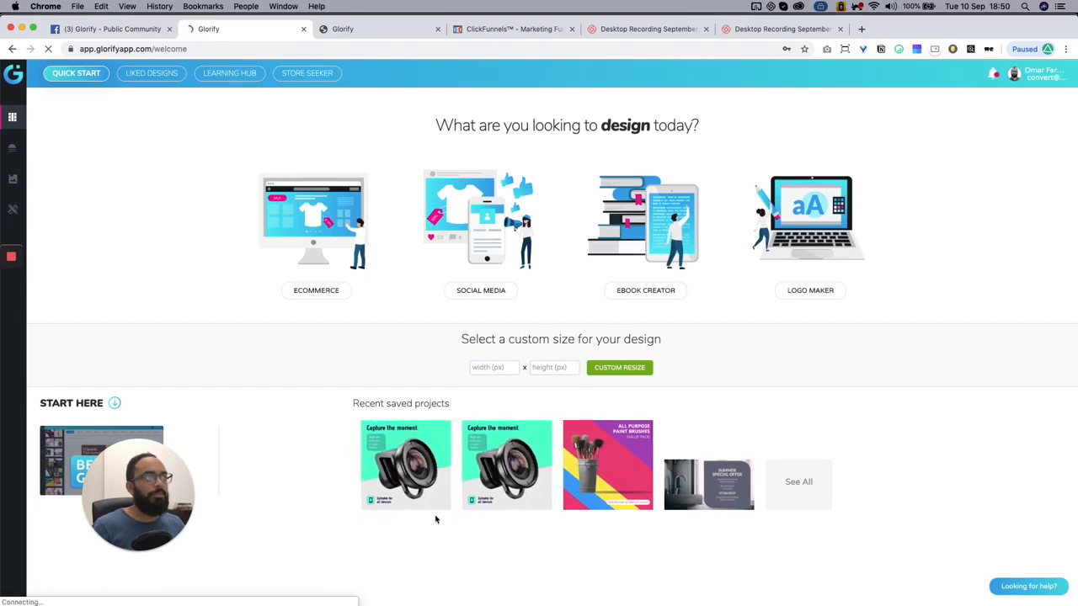
left_click(511, 446)
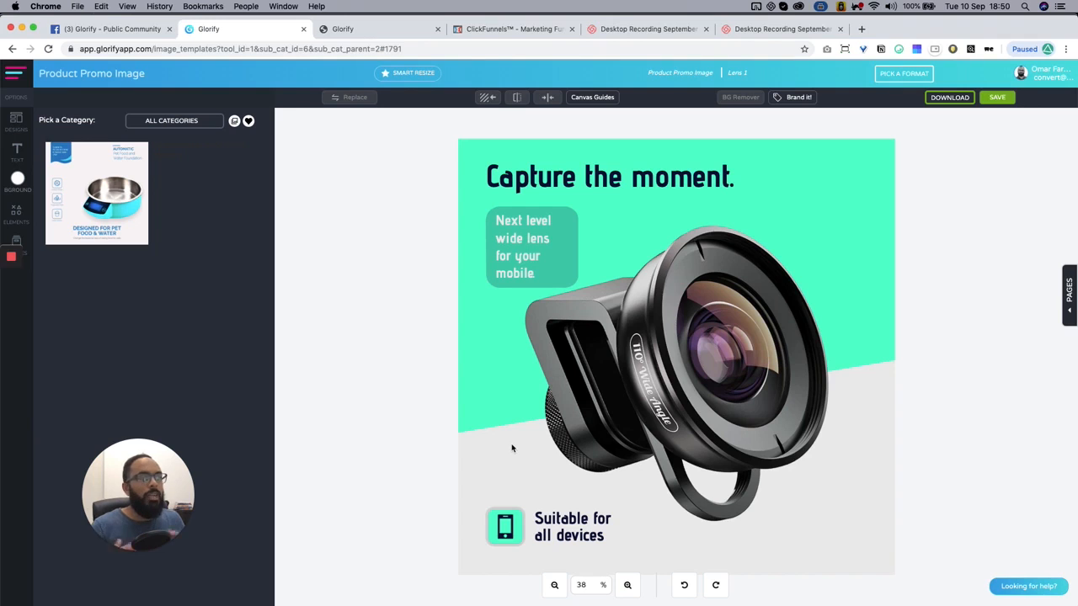
left_click(960, 97)
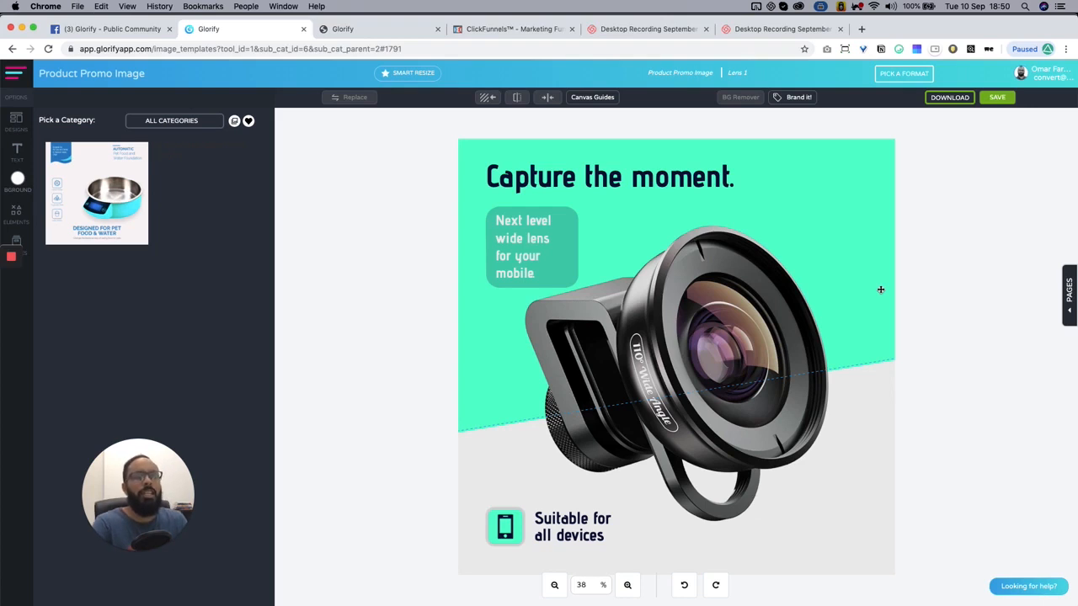
Delete the slanted mint green shape behind the camera lens
left_click(793, 333)
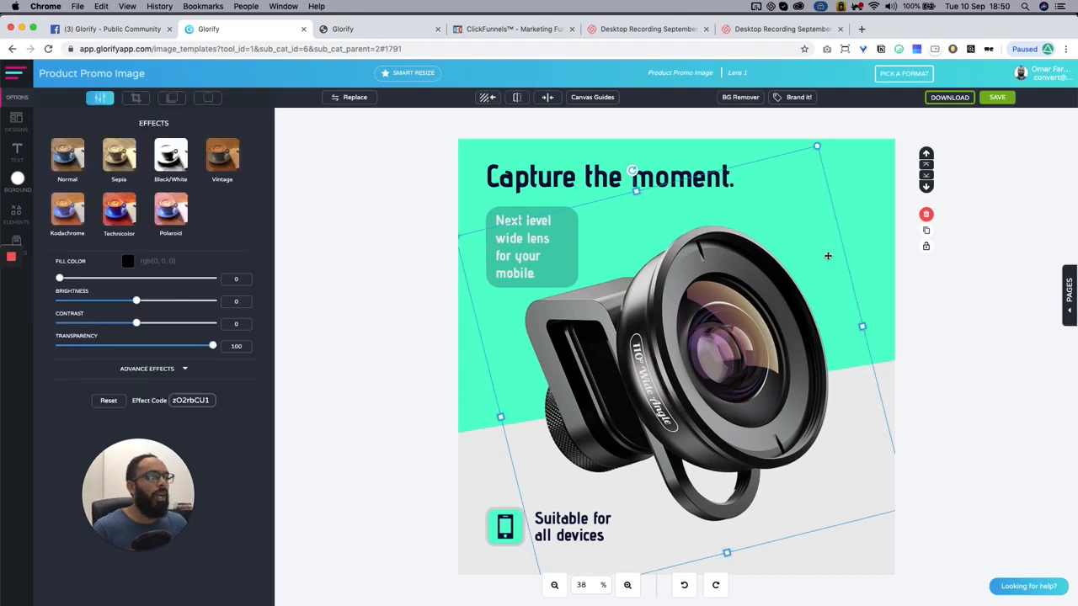
left_click(862, 208)
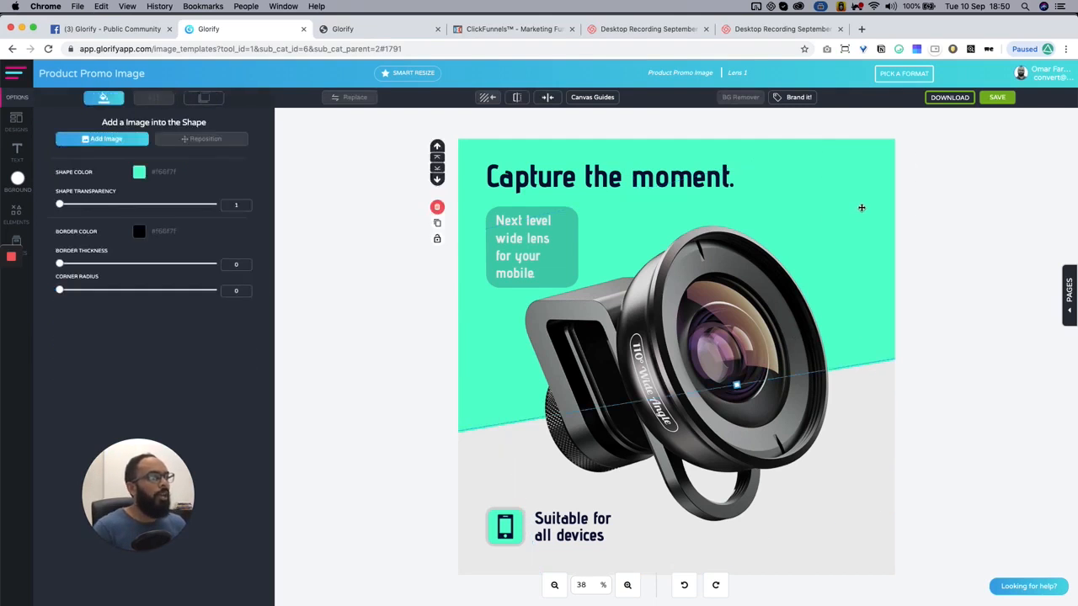
left_click(437, 209)
left_click(707, 387)
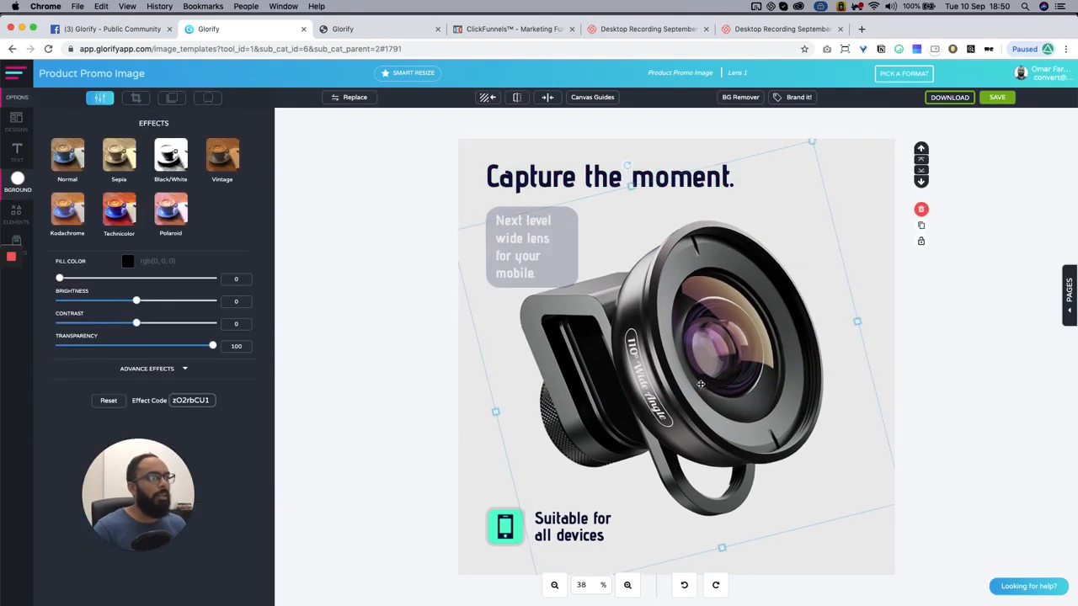
Delete the translucent rounded box behind the "Next level wide lens for your mobile" text
left_click(576, 251)
left_click_drag(578, 247, 703, 246)
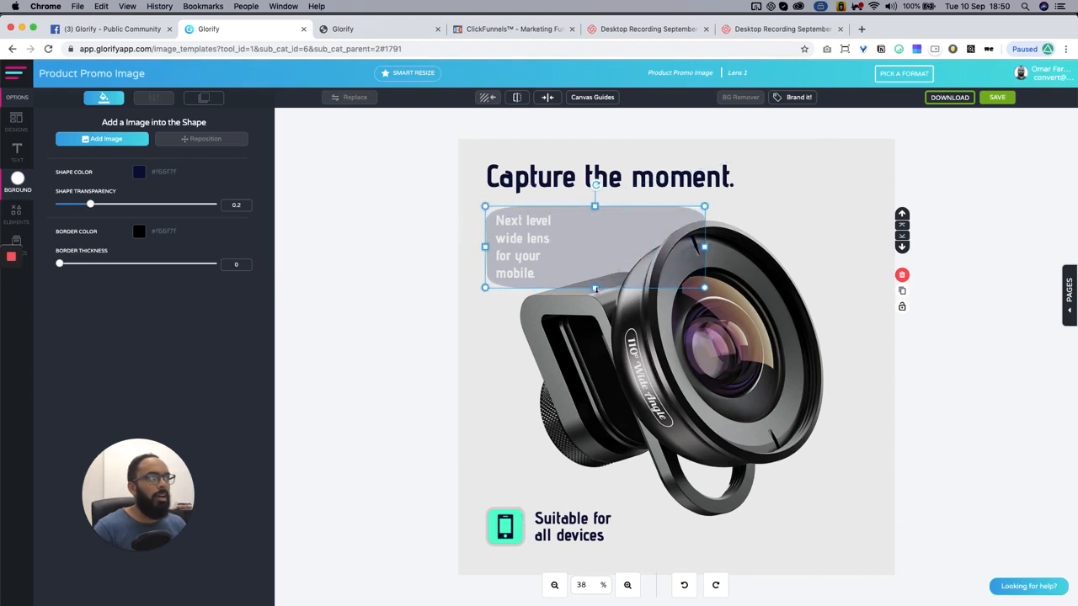
left_click_drag(596, 289, 594, 469)
left_click(901, 275)
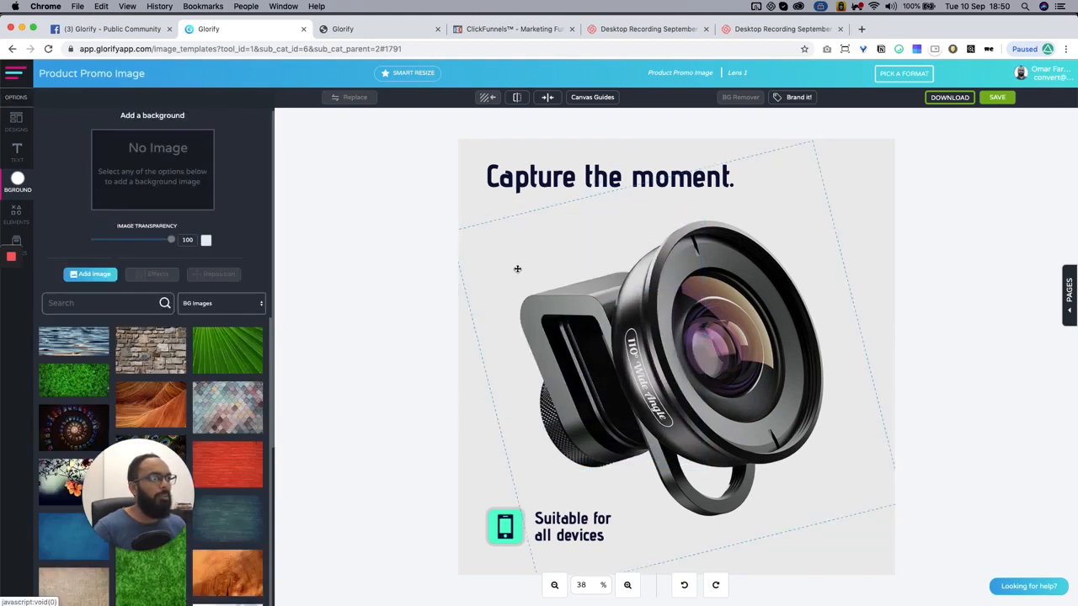
Add an enlarged square shape below the heading and place it behind the lens and description text
left_click(512, 238)
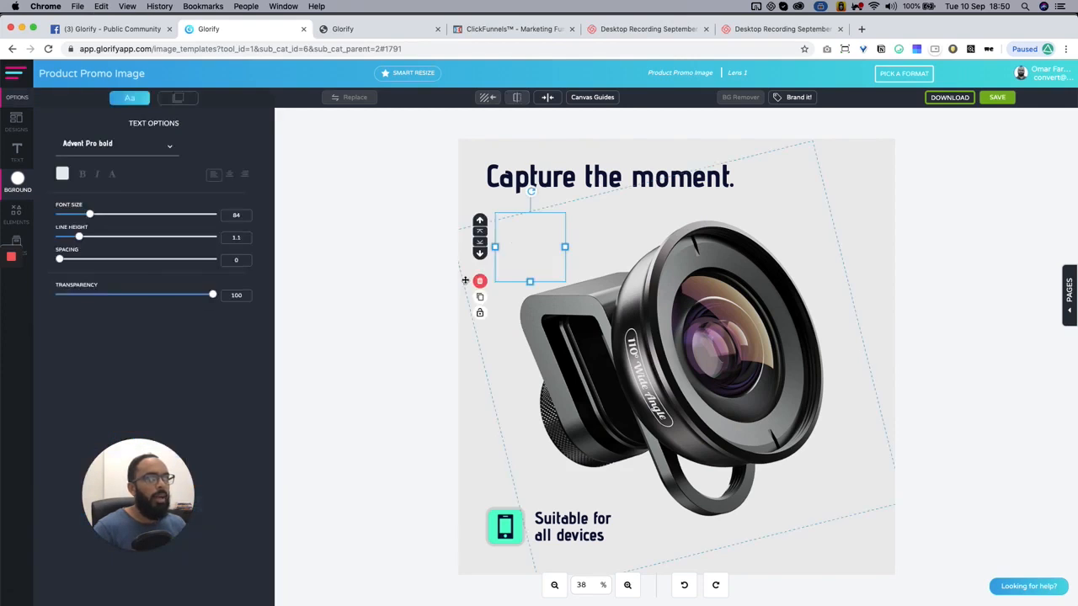
left_click(16, 213)
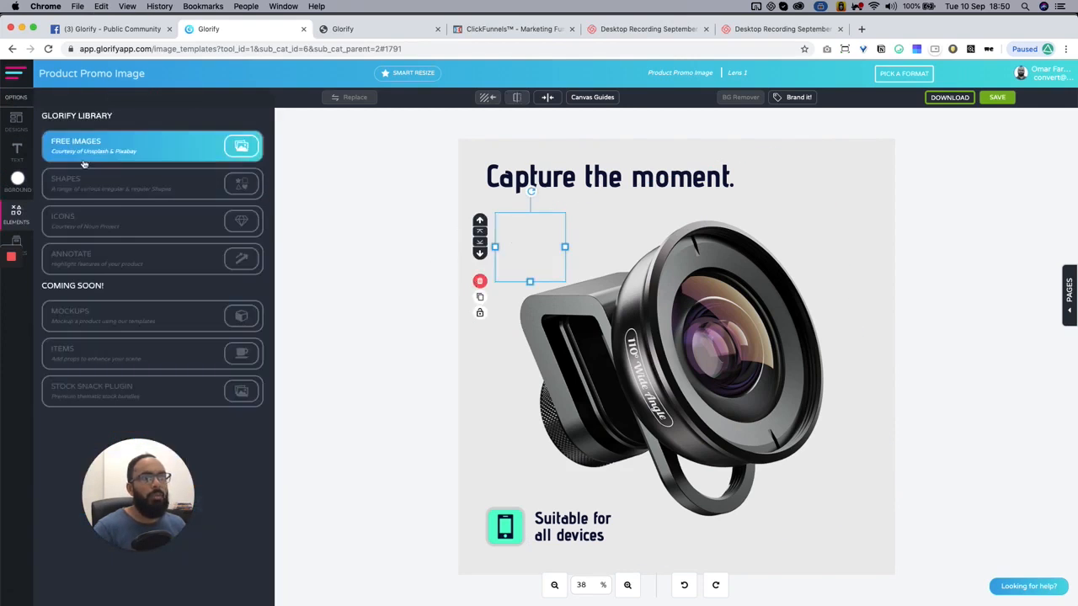
left_click(157, 185)
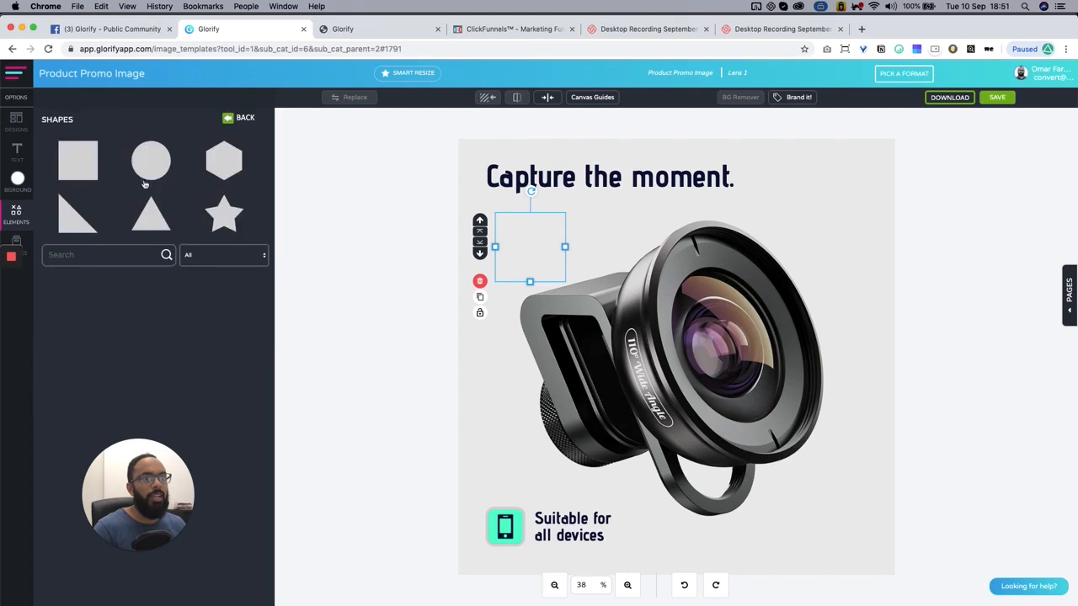
left_click(78, 160)
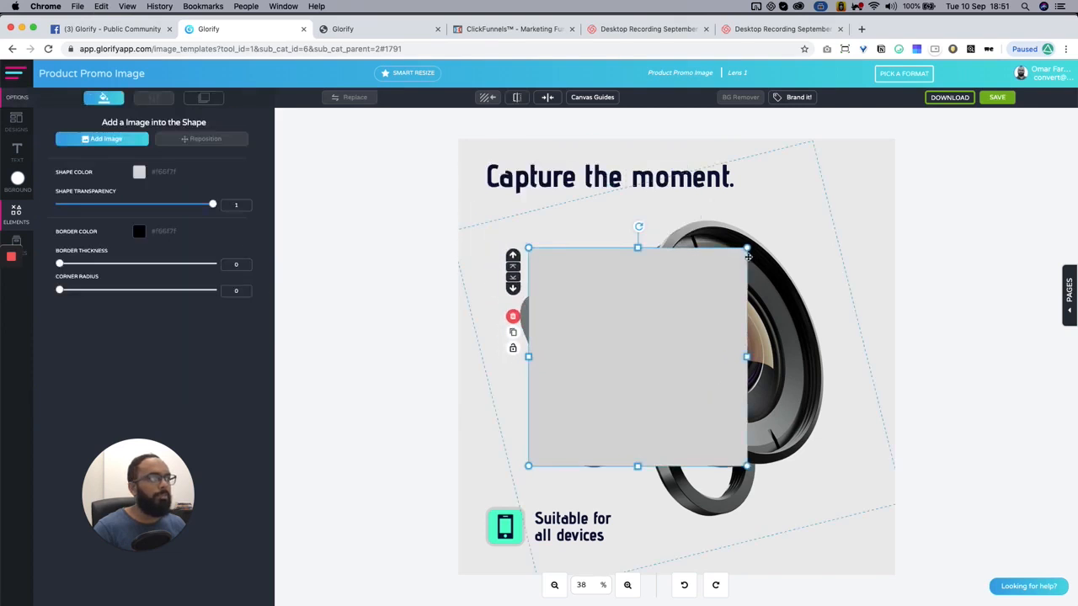
left_click_drag(742, 244, 796, 228)
mouse_move(680, 320)
left_mouse_down()
mouse_move(691, 328)
mouse_move(680, 315)
left_mouse_up()
left_click(481, 238)
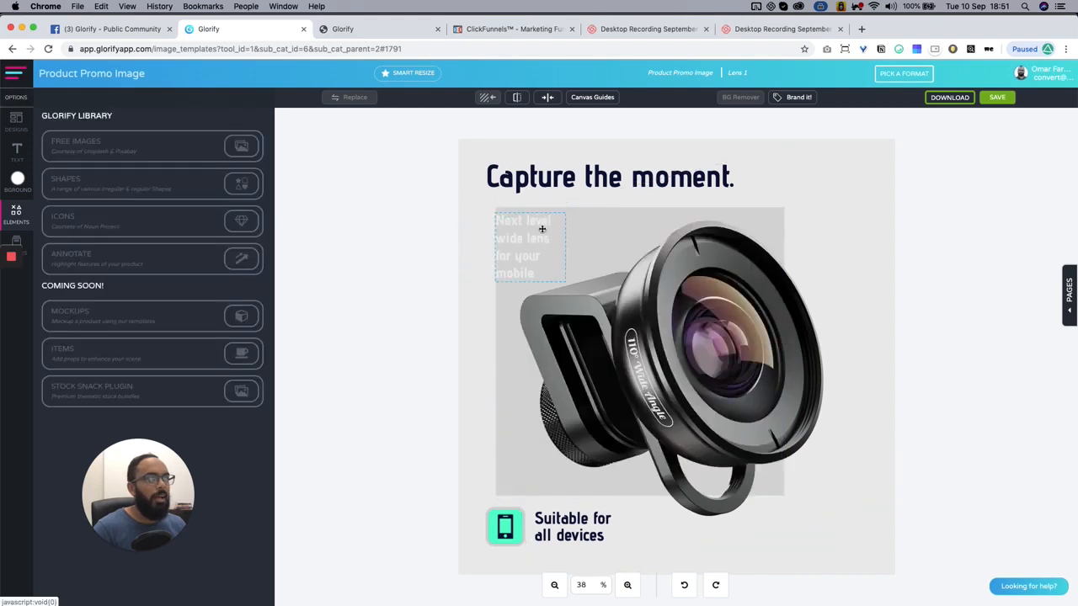
Shift the lens image to the right and set the square's corner radius to 75
left_click_drag(753, 252, 795, 233)
left_click(497, 455)
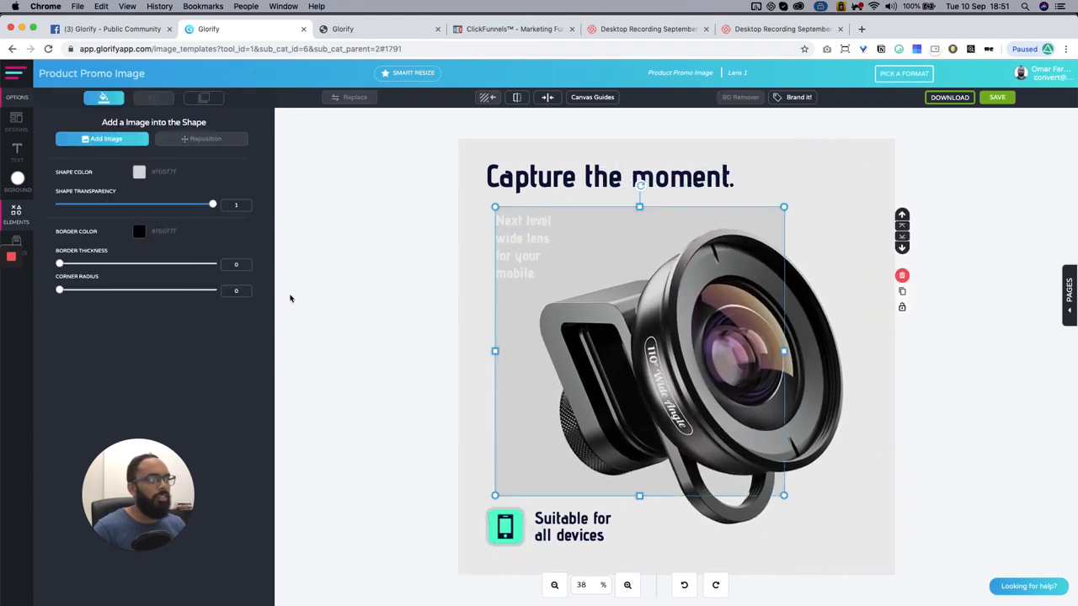
left_click_drag(66, 288, 136, 291)
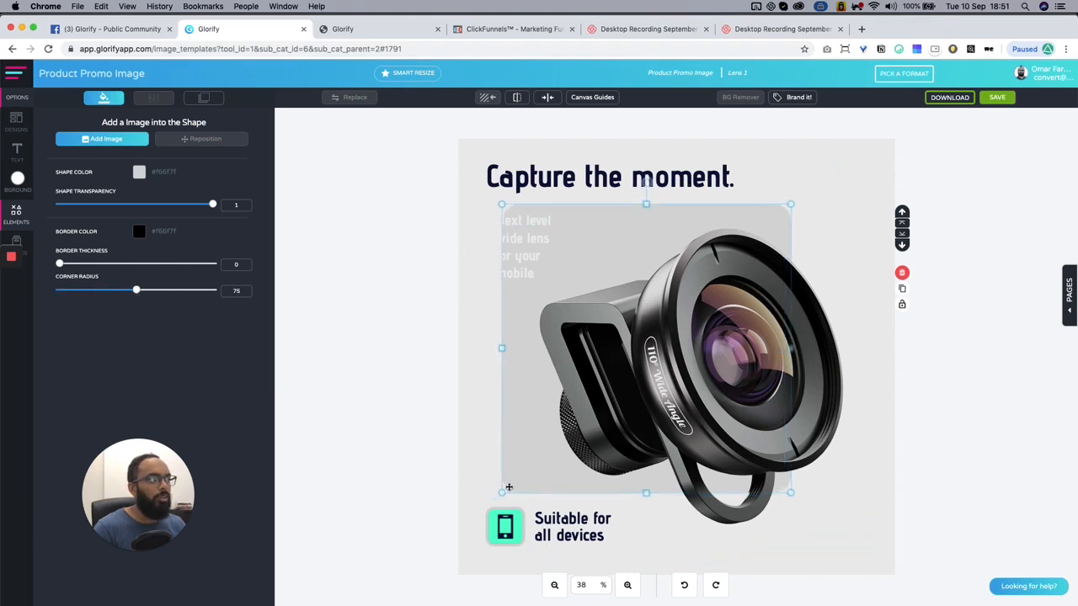
Shift the description, heading and phone icon group right to line up with the square, and shrink the icon group slightly
mouse_move(535, 234)
left_mouse_down()
mouse_move(575, 236)
mouse_move(550, 237)
left_mouse_up()
left_click_drag(595, 190, 624, 189)
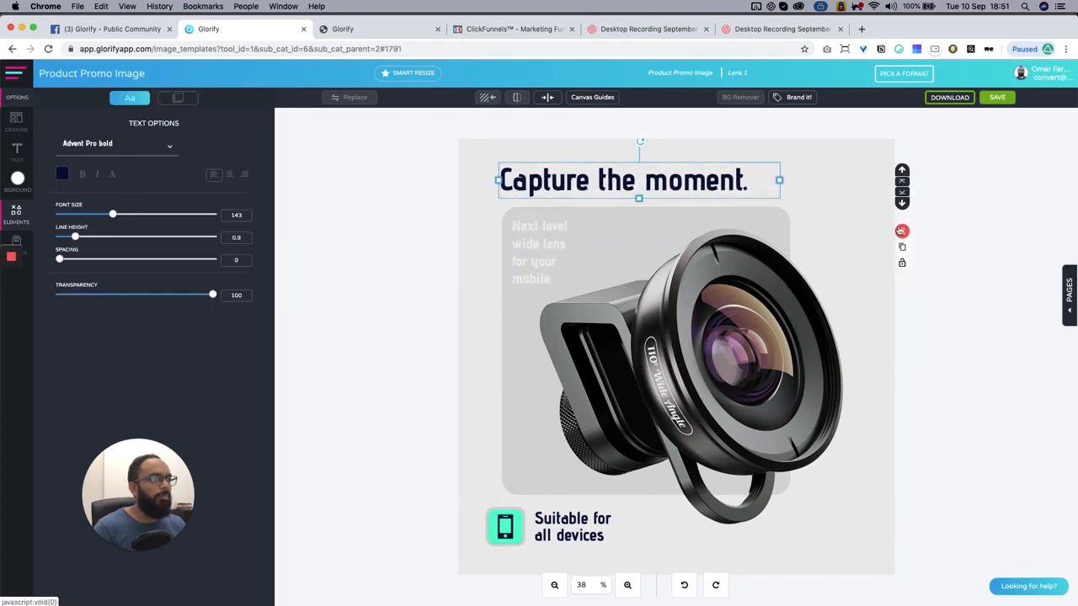
left_click(496, 527)
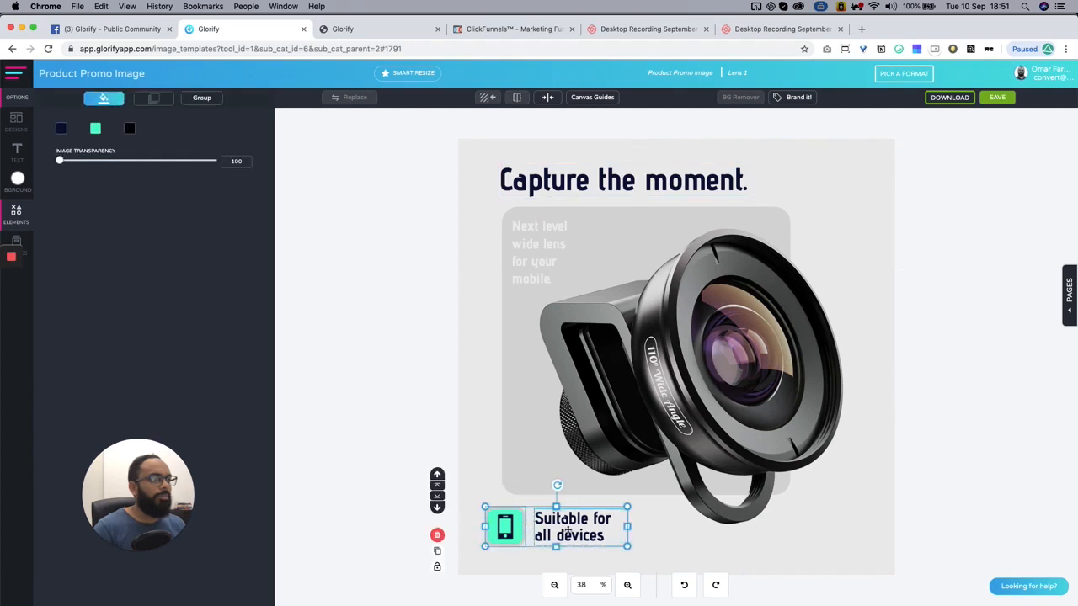
left_click_drag(569, 530, 584, 530)
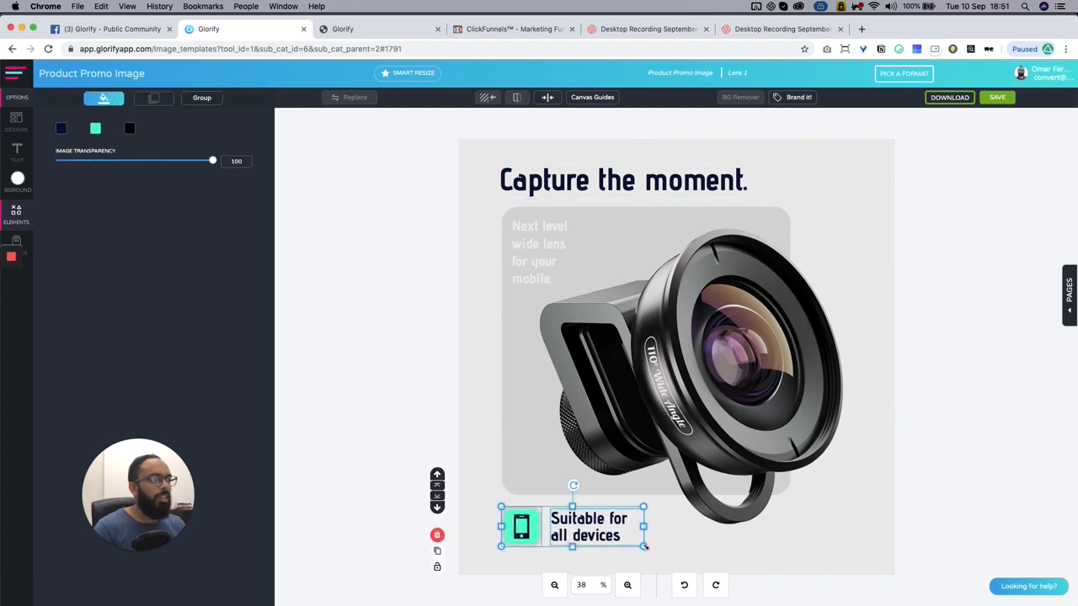
left_click_drag(644, 546, 628, 546)
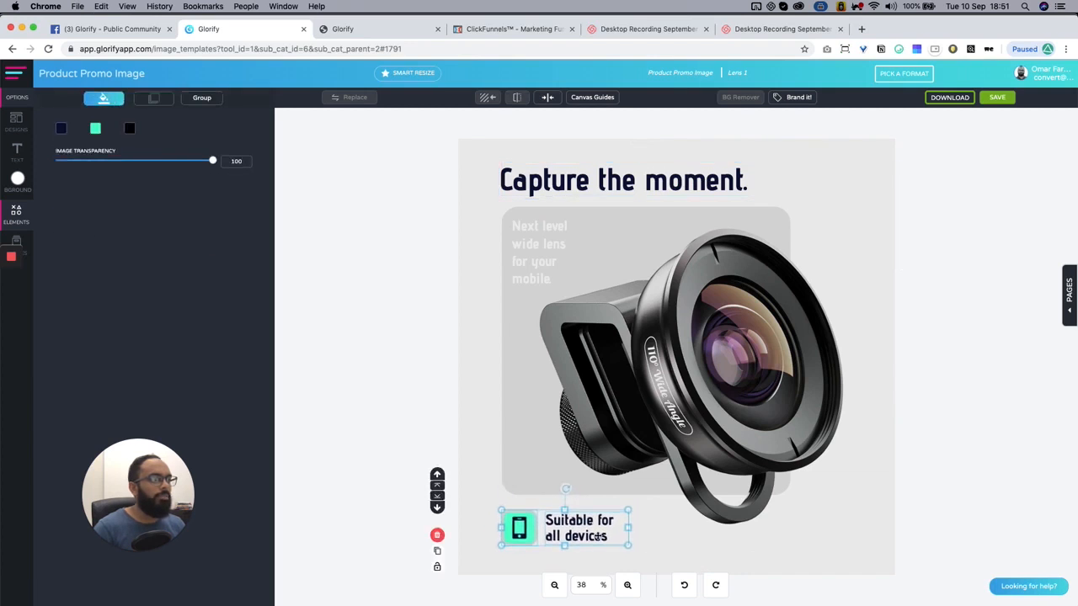
Delete the "Capture the moment." heading
left_click(647, 337)
left_click(660, 181)
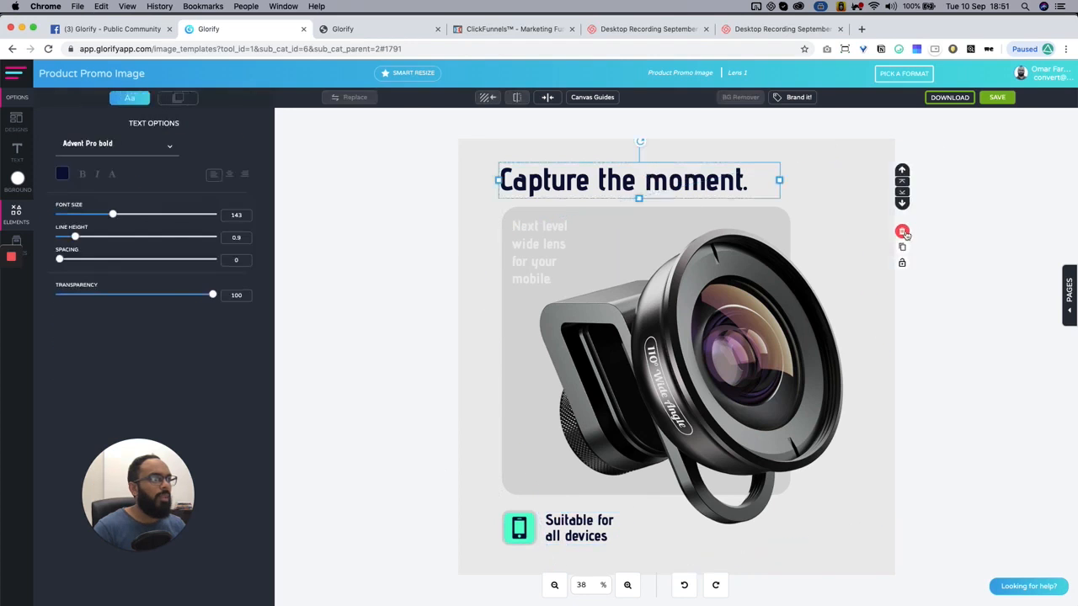
left_click(902, 233)
Fill the rounded square with the mint green document color, #00ffce
left_click(585, 211)
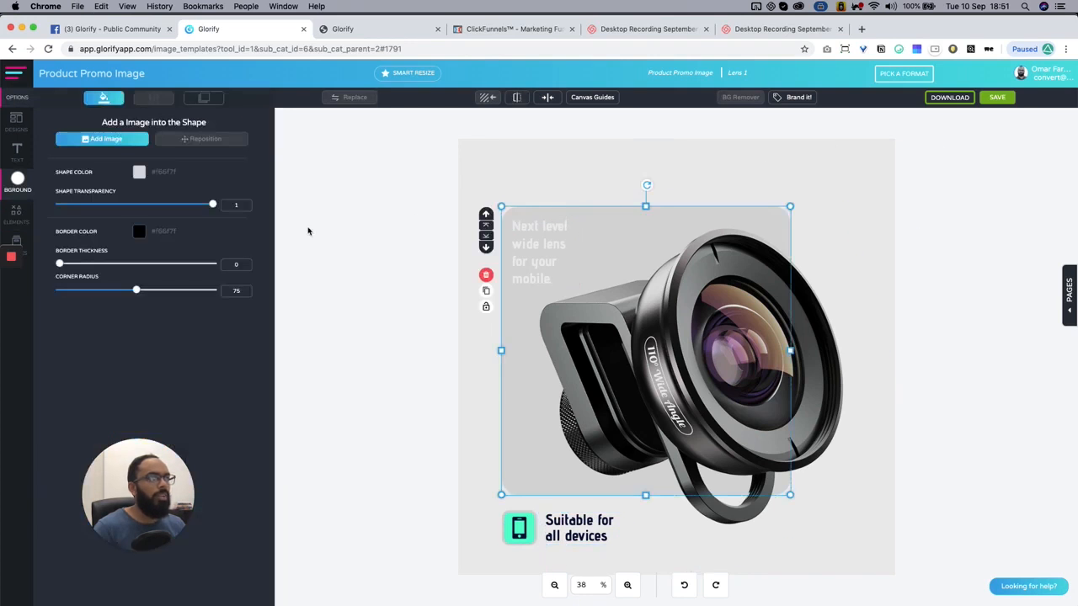
left_click(139, 171)
left_click(326, 223)
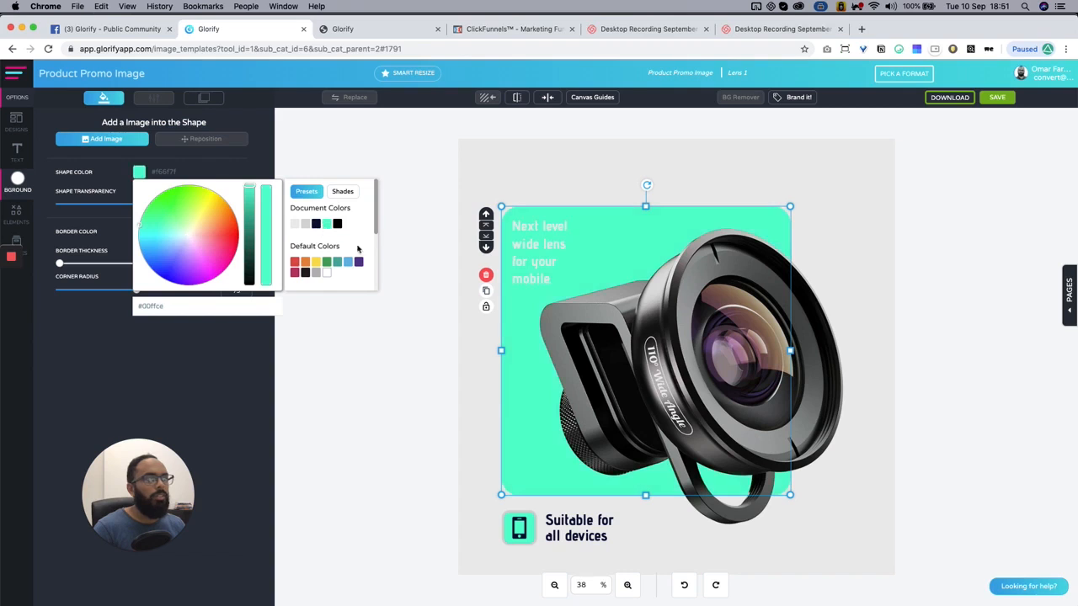
left_click(444, 172)
Recolor the "Next level wide lens for your mobile" text with the dark navy document color
left_click(524, 242)
left_click(66, 174)
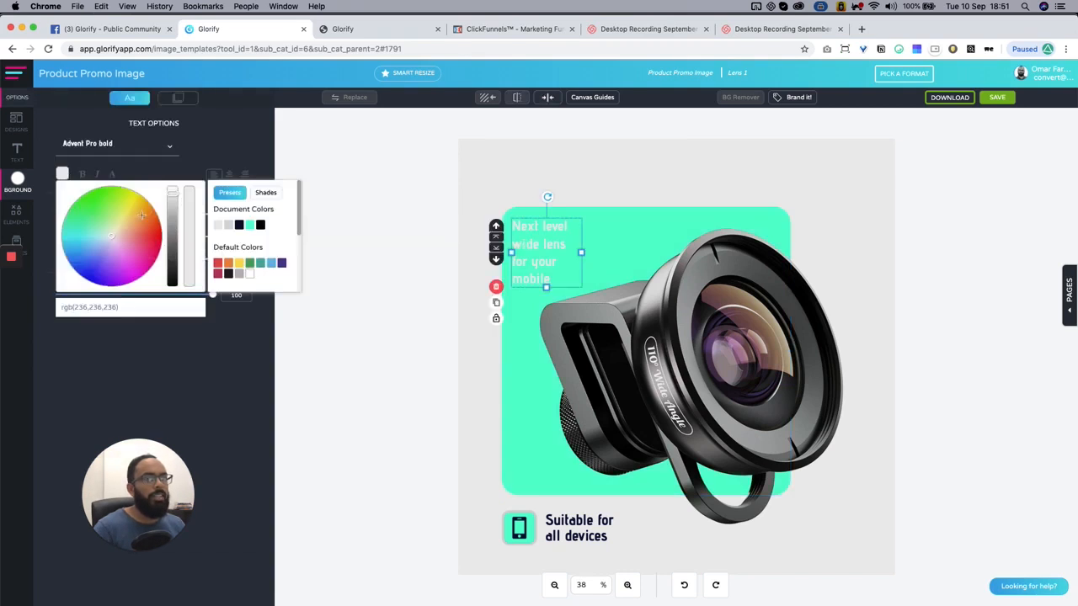
left_click(241, 226)
left_click(388, 278)
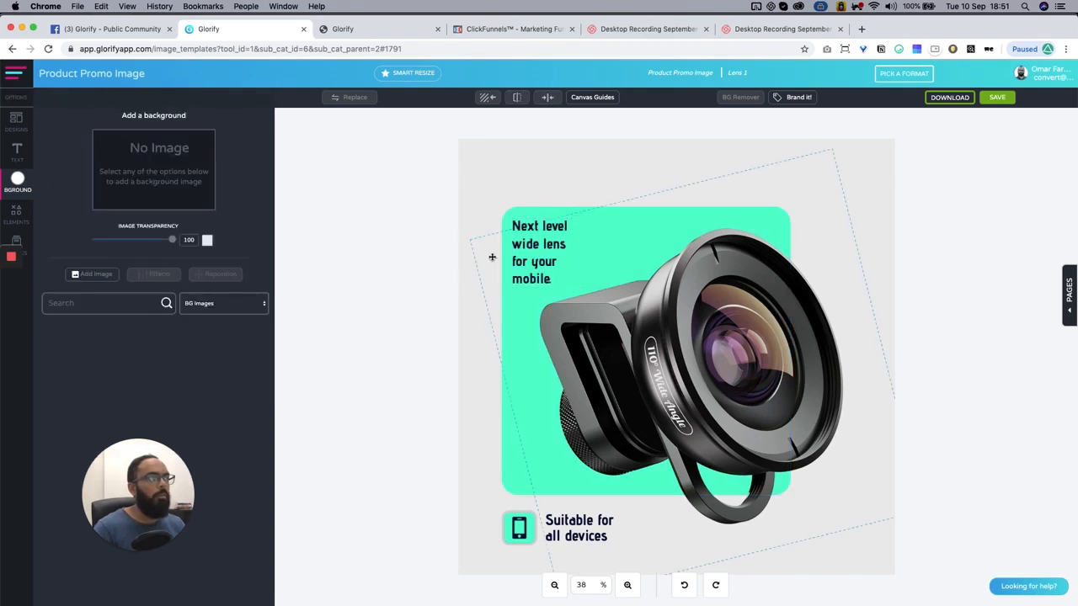
Widen the "Next level wide lens for your mobile" text box to fit three lines, and reposition and slightly enlarge the lens image
left_click(535, 237)
left_click_drag(580, 252, 647, 261)
left_click_drag(710, 360, 691, 356)
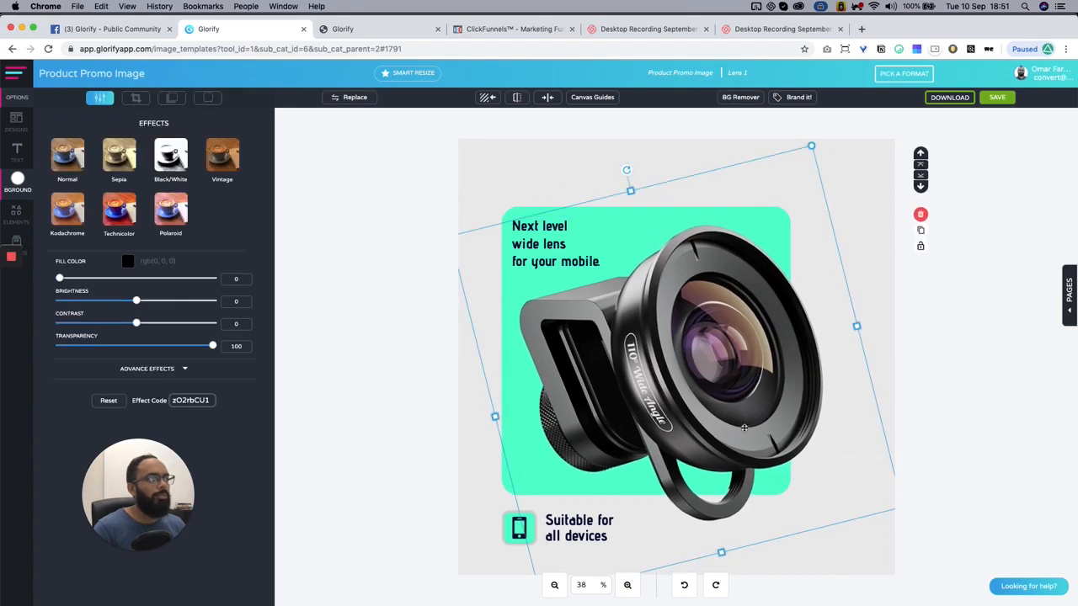
left_click_drag(814, 146, 827, 140)
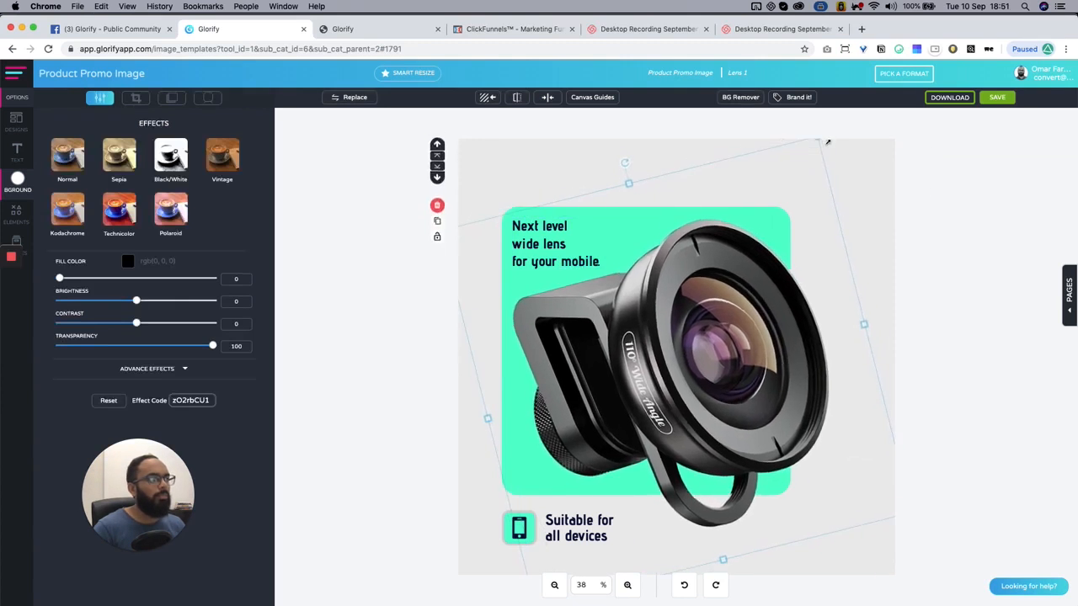
left_click_drag(780, 323, 794, 322)
left_click(439, 205)
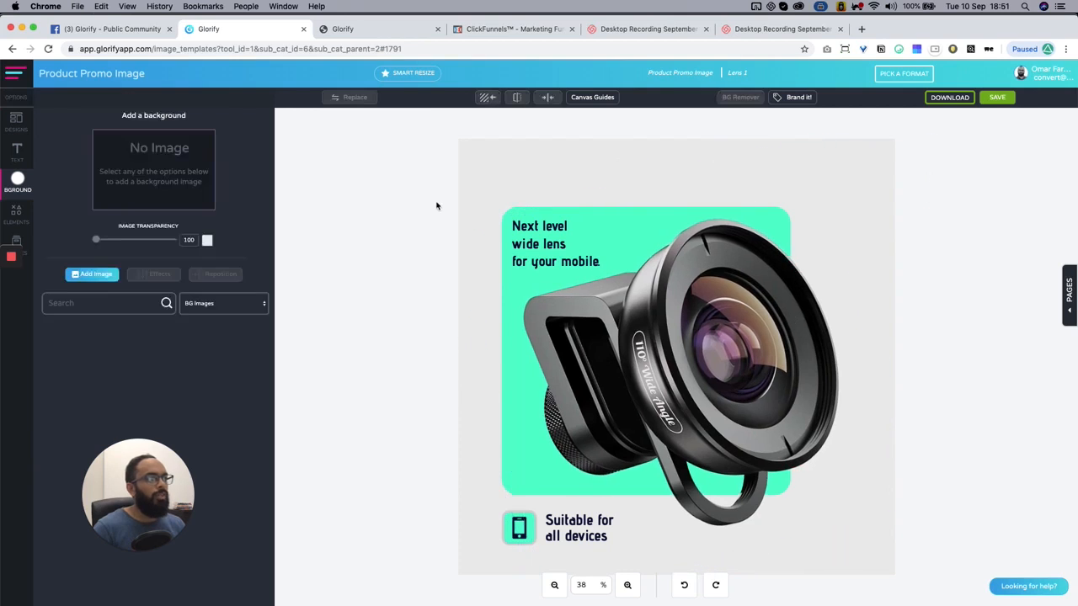
Move the phone icon and "Suitable for all devices" text up closer to the mint green square
left_click(530, 533)
left_click(583, 533, "shift")
left_click_drag(581, 534, 581, 524)
left_click(479, 459)
Enlarge all the design elements together and reposition them around the center of the canvas
left_click_drag(468, 189, 806, 567)
left_click_drag(732, 276, 686, 322)
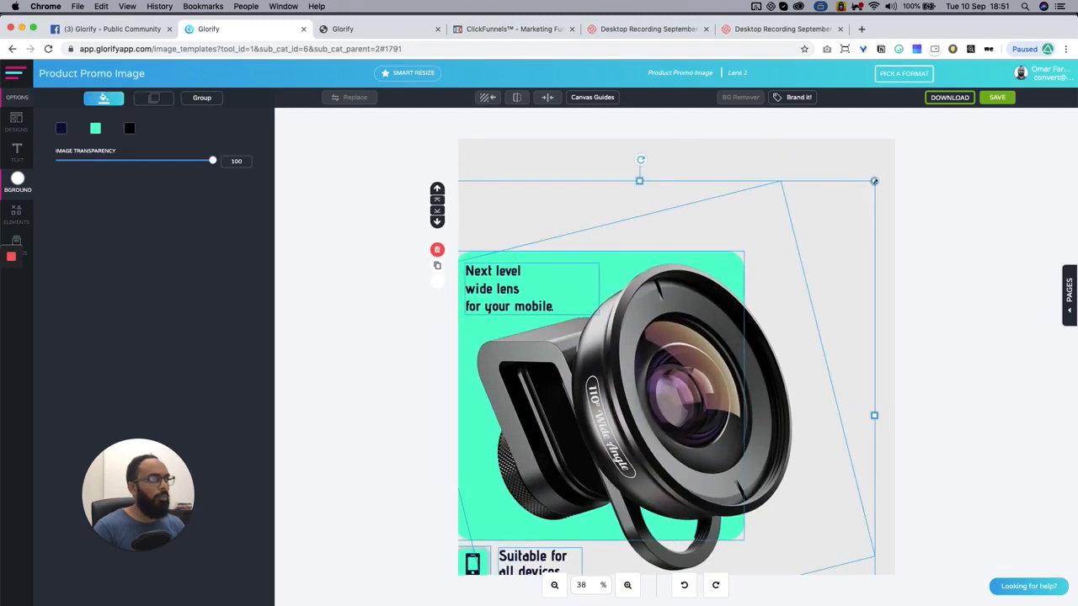
left_click_drag(874, 181, 895, 161)
left_click(921, 167)
left_click_drag(694, 336, 672, 343)
left_click_drag(596, 167, 457, 576)
left_click_drag(570, 444, 627, 411)
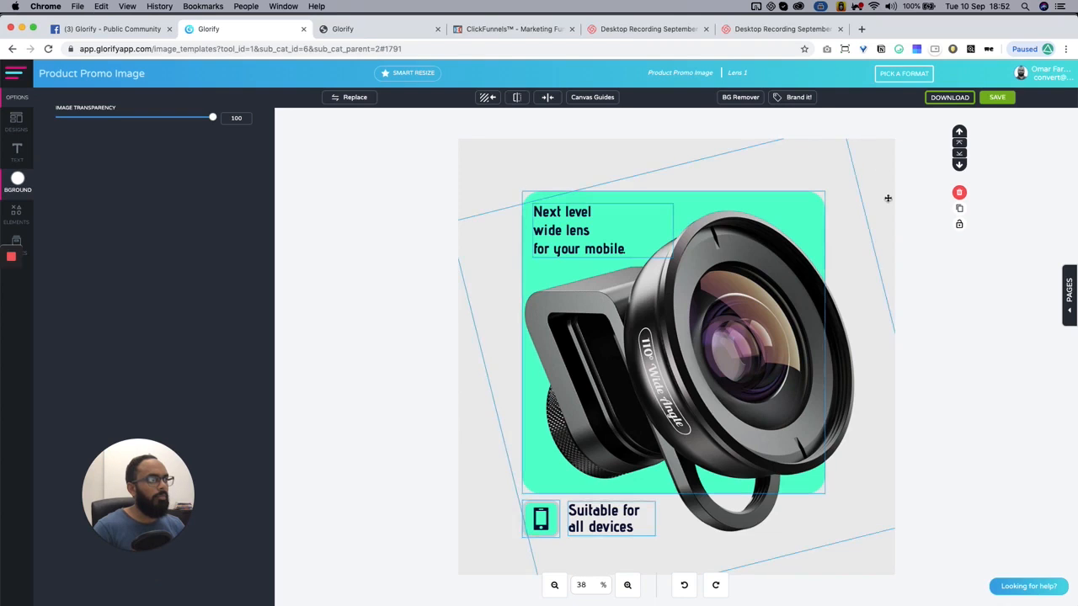
key("Right")
left_click(940, 576)
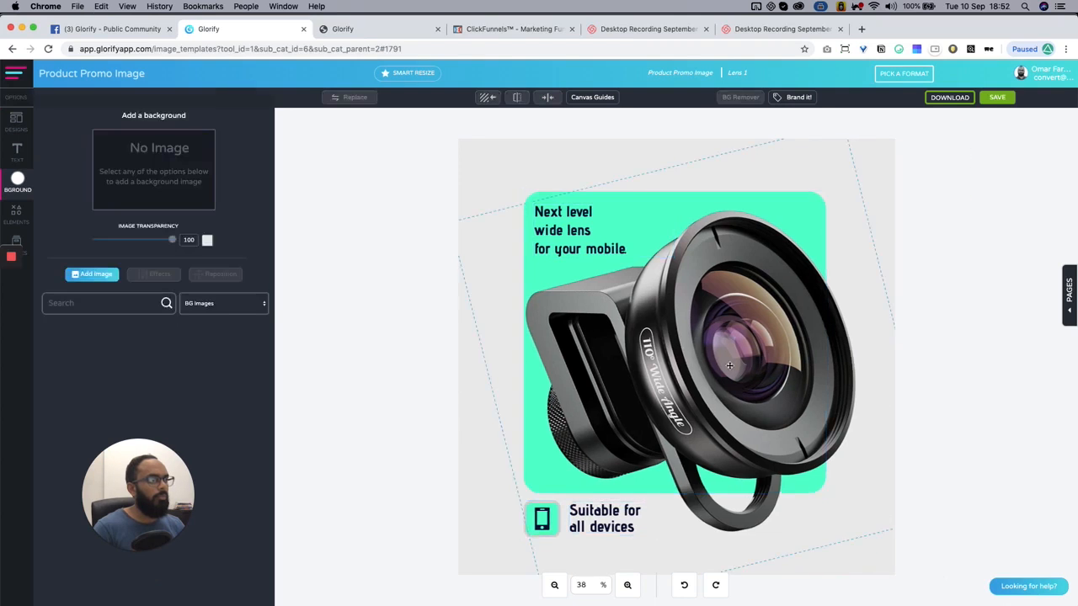
left_click_drag(491, 548, 736, 242)
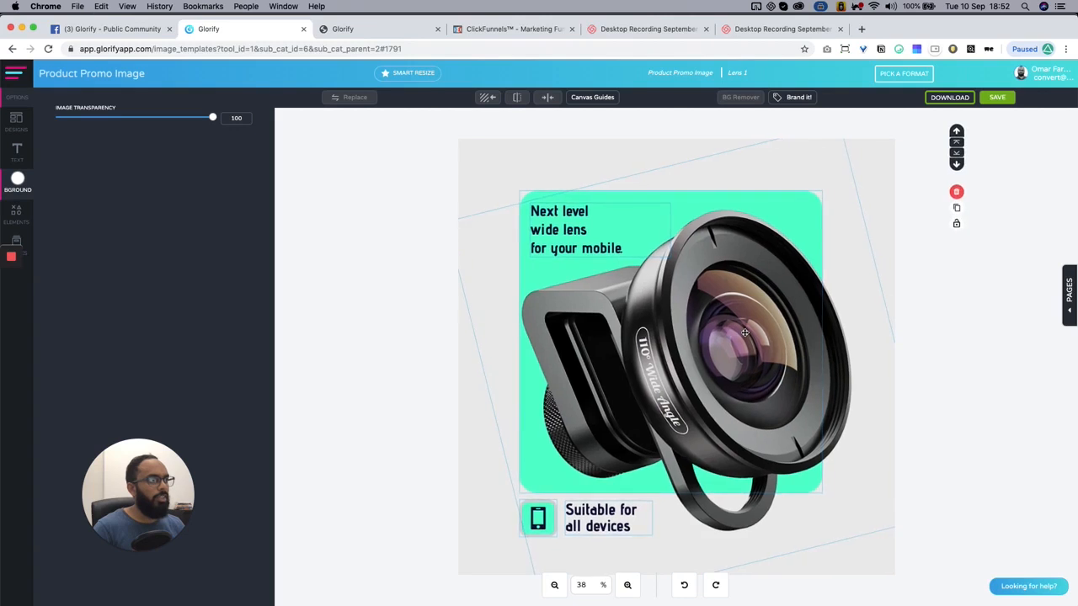
left_click(1007, 554)
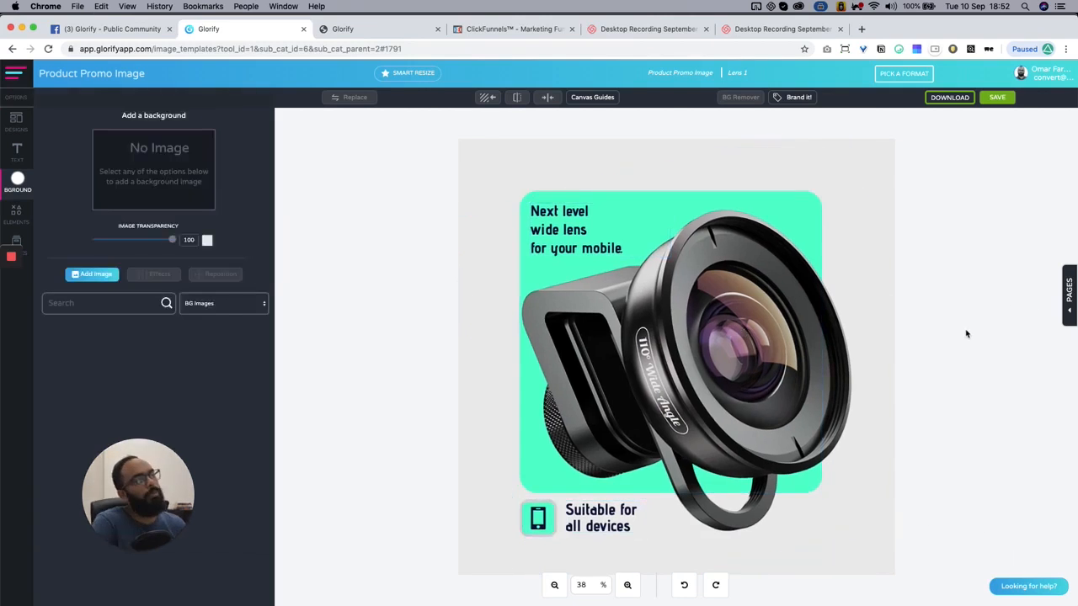
Make the "Next level wide lens for your mobile" text slightly smaller and nudge it right inside the square
left_click(526, 225)
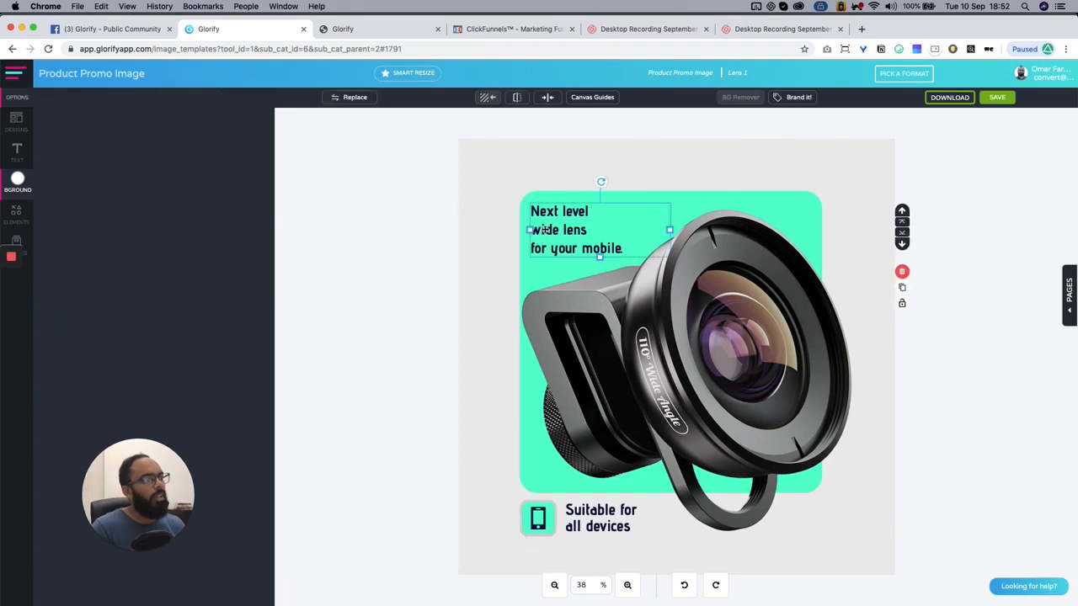
left_click_drag(84, 217, 85, 217)
left_click(341, 266)
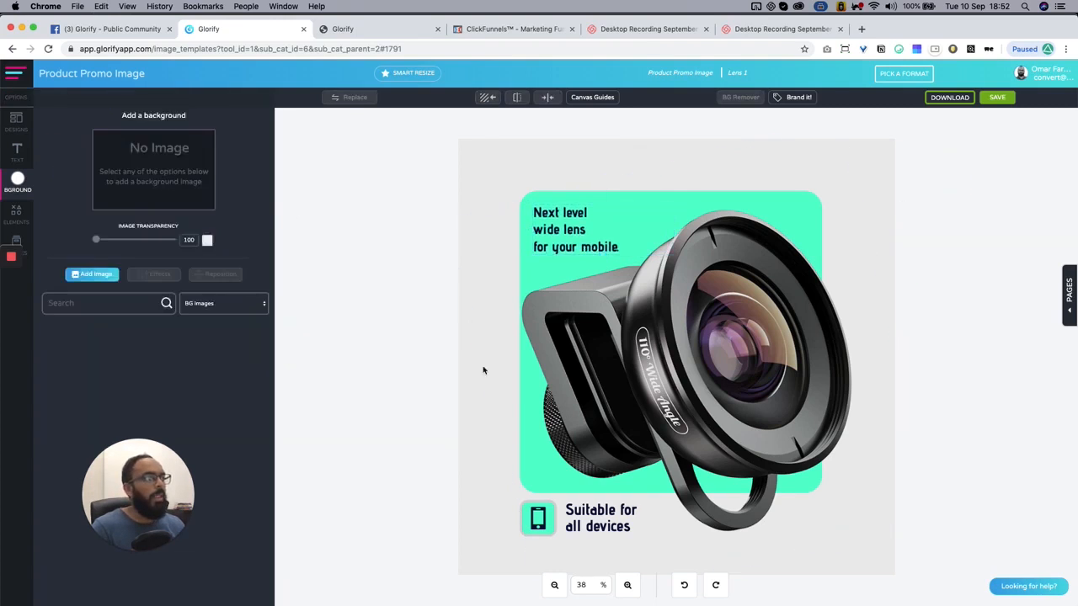
left_click(795, 447)
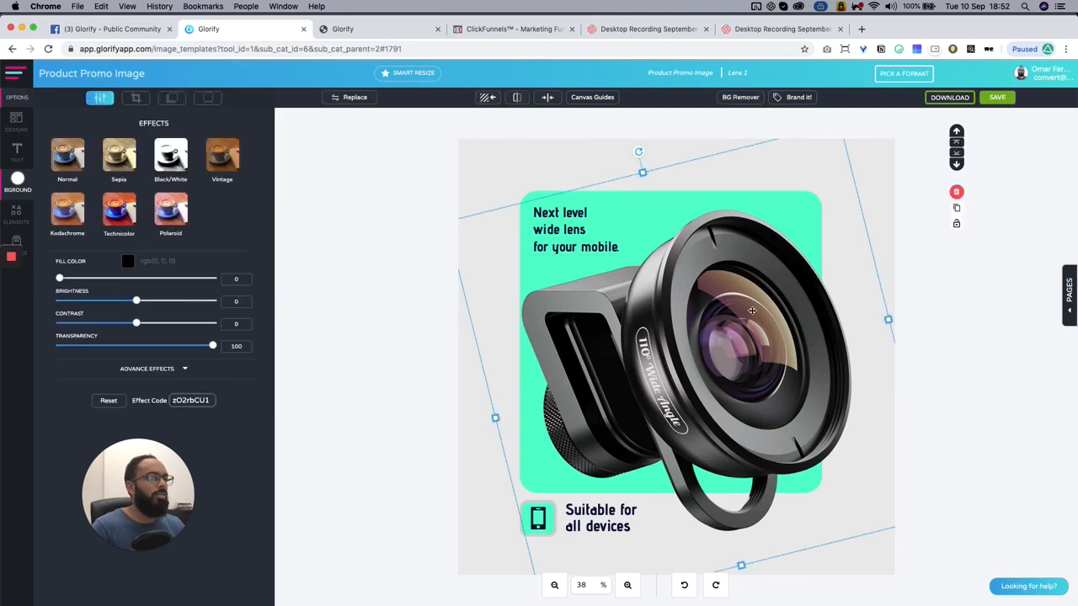
left_click(532, 194)
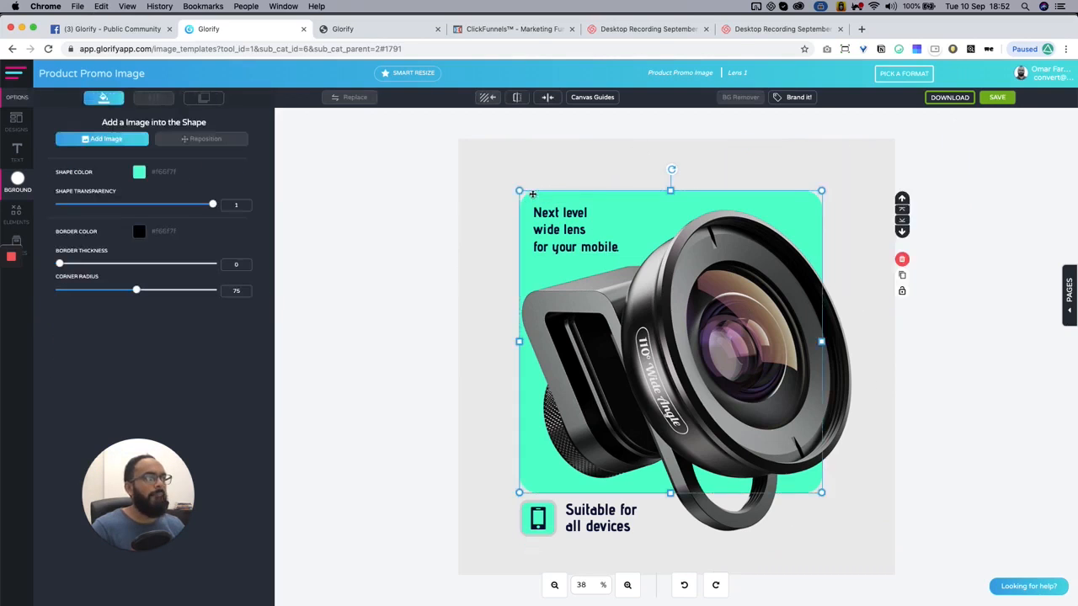
left_click(452, 217)
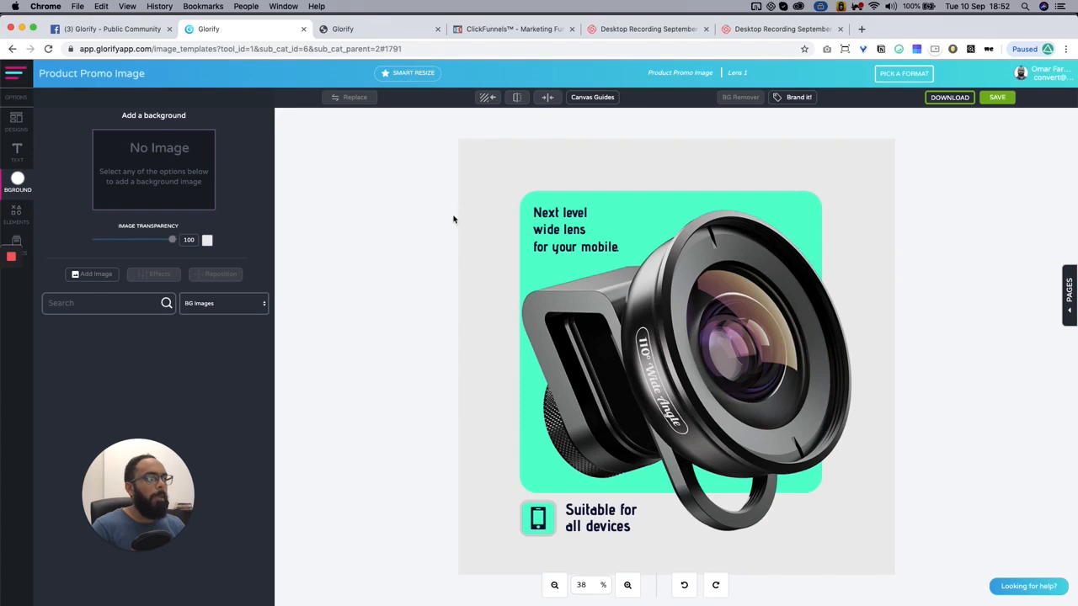
Turn on a drop shadow for the camera lens image
left_click(669, 295)
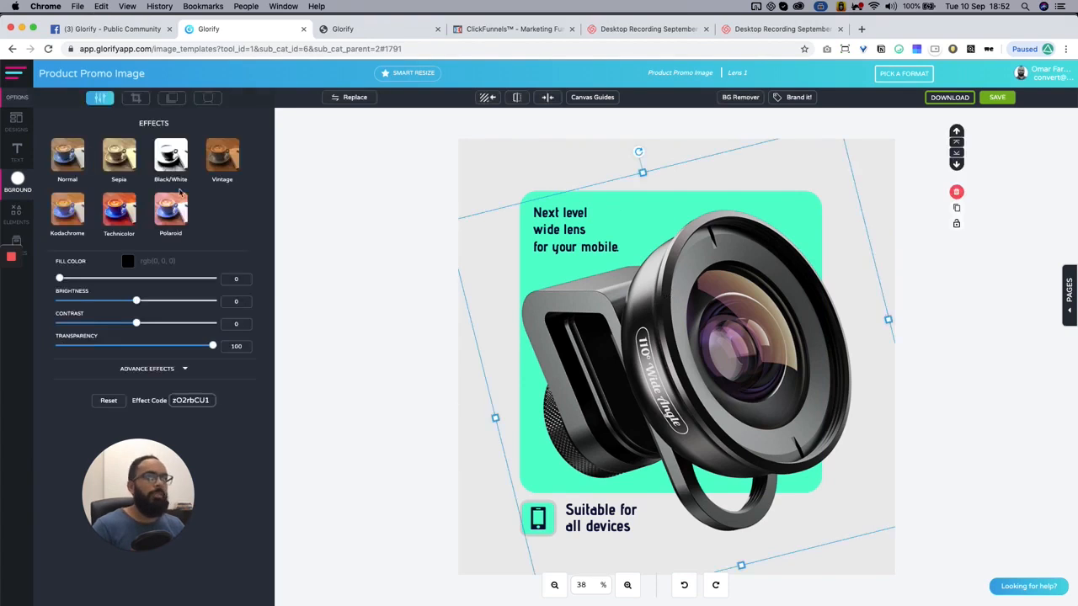
left_click(172, 98)
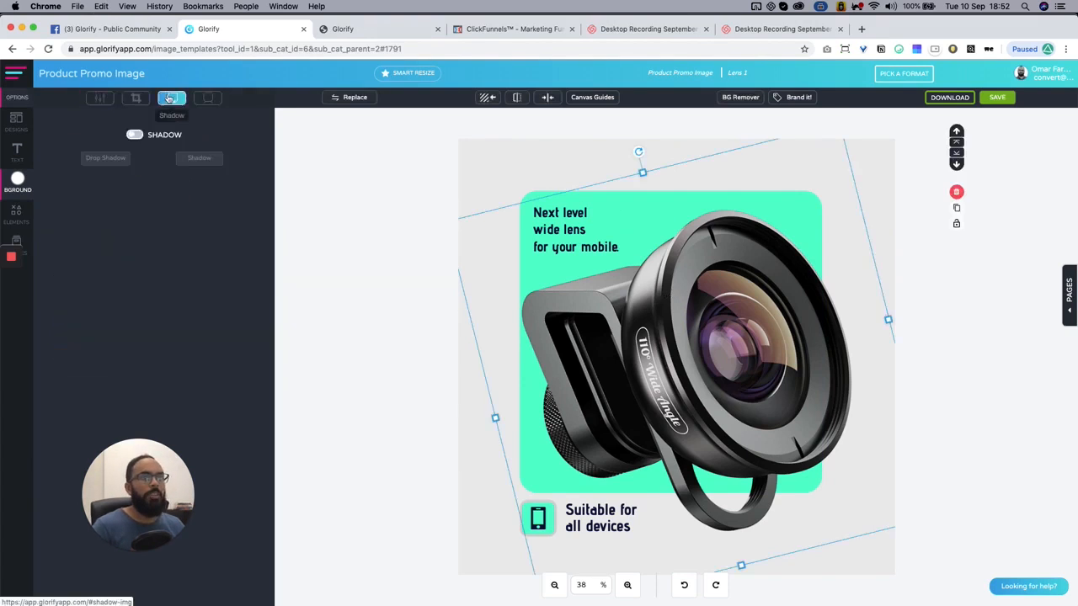
left_click(135, 134)
left_click(107, 158)
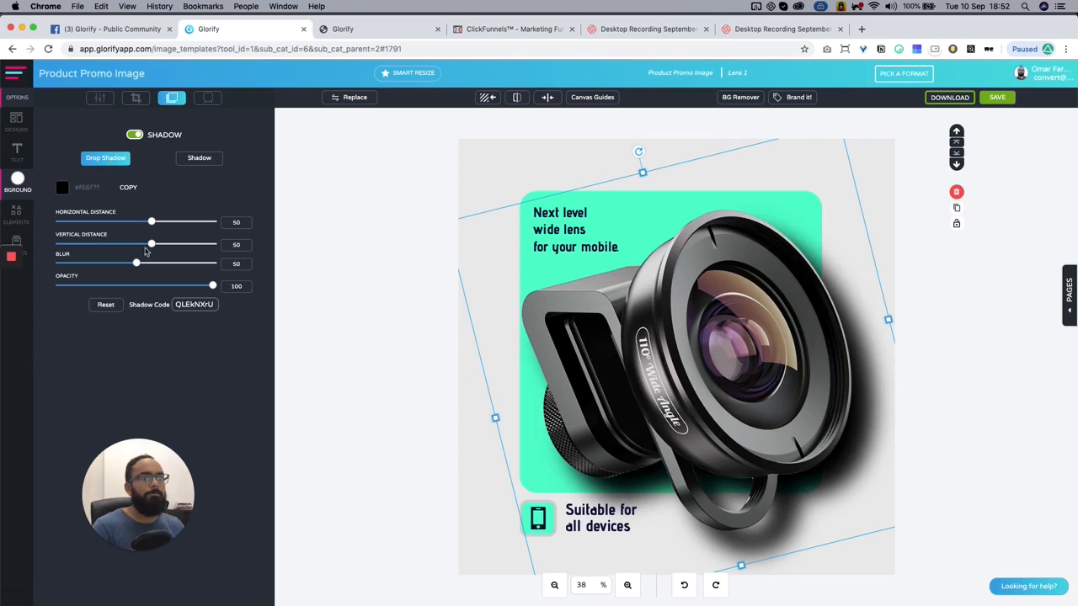
Set the lens's drop shadow to horizontal distance -60, vertical distance 37, blur 100 and opacity 41
left_click_drag(152, 245, 96, 225)
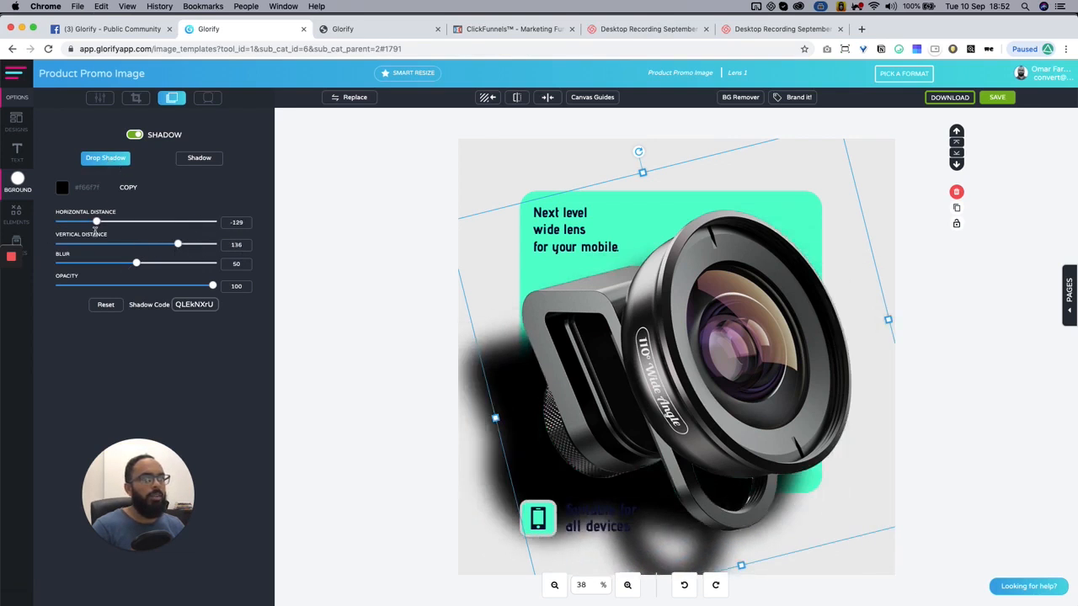
left_click_drag(178, 247, 108, 222)
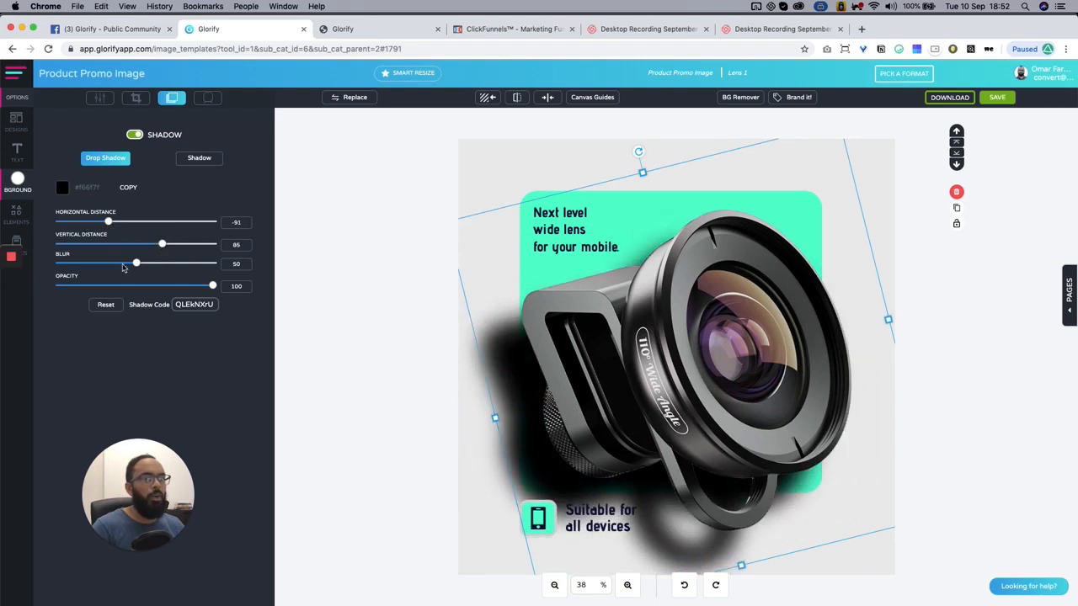
left_click_drag(135, 264, 276, 266)
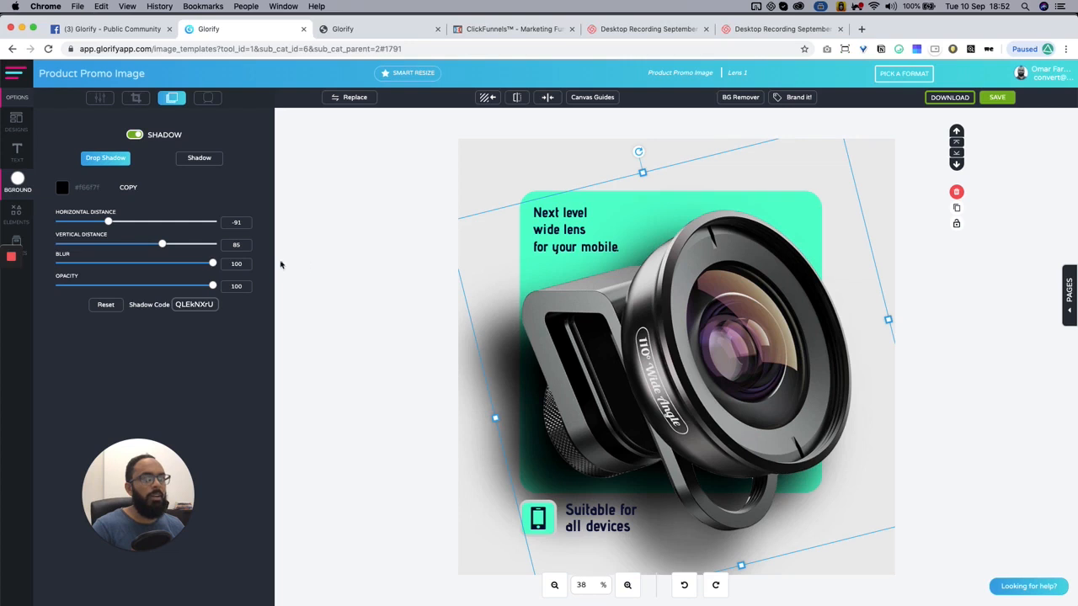
left_click_drag(212, 287, 121, 287)
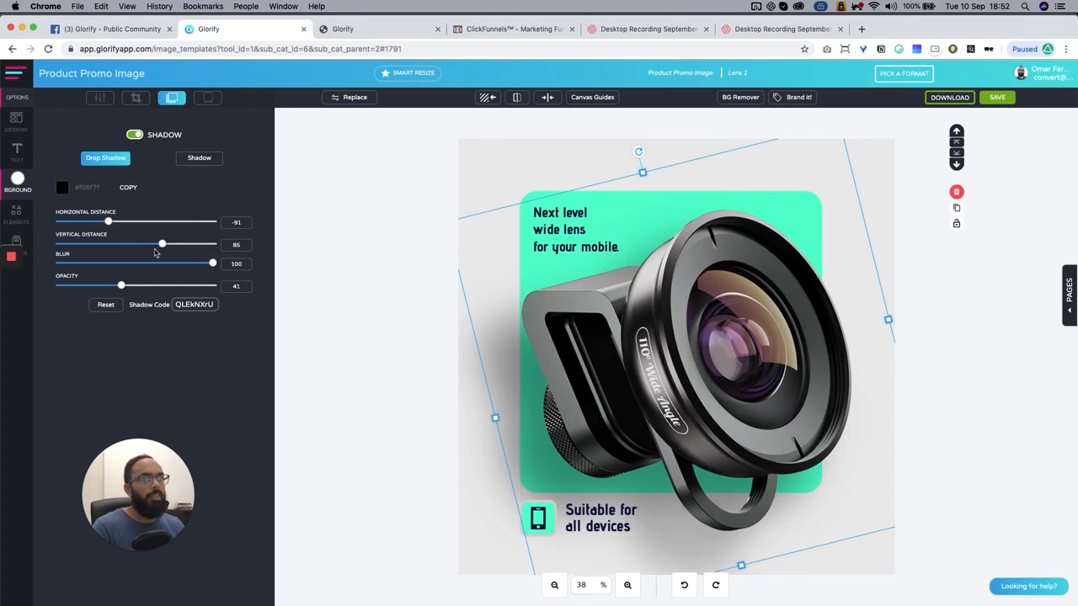
mouse_move(163, 245)
left_mouse_down()
mouse_move(96, 224)
mouse_move(124, 223)
mouse_move(143, 228)
mouse_move(18, 244)
mouse_move(225, 246)
mouse_move(68, 223)
mouse_move(127, 223)
mouse_move(108, 224)
mouse_move(147, 244)
left_mouse_up()
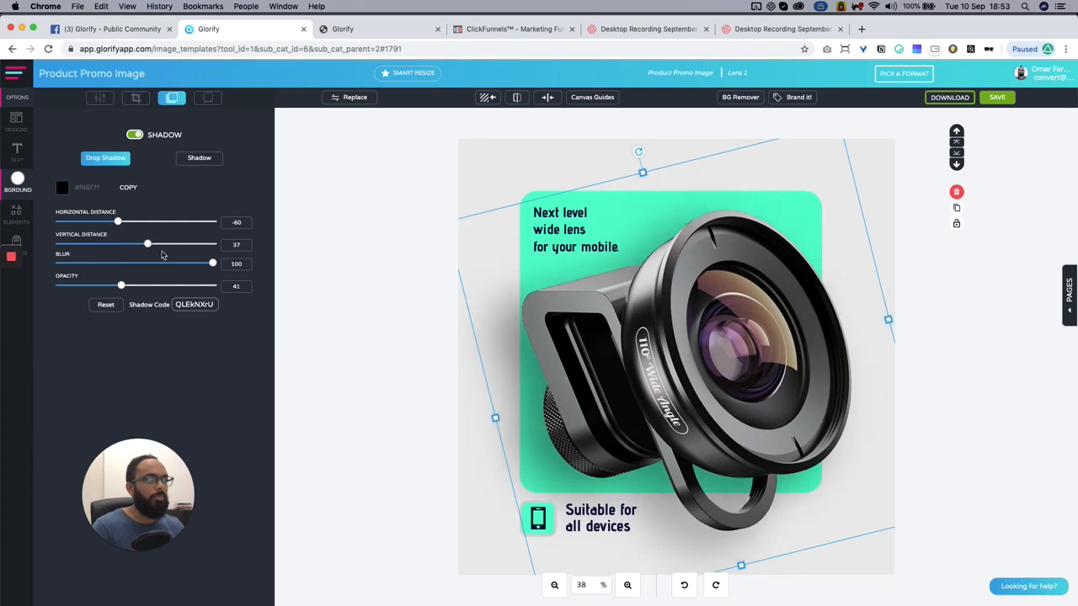
left_click(997, 499)
Scale all the design elements down together and center them on the canvas with more margin around them
left_click(742, 399)
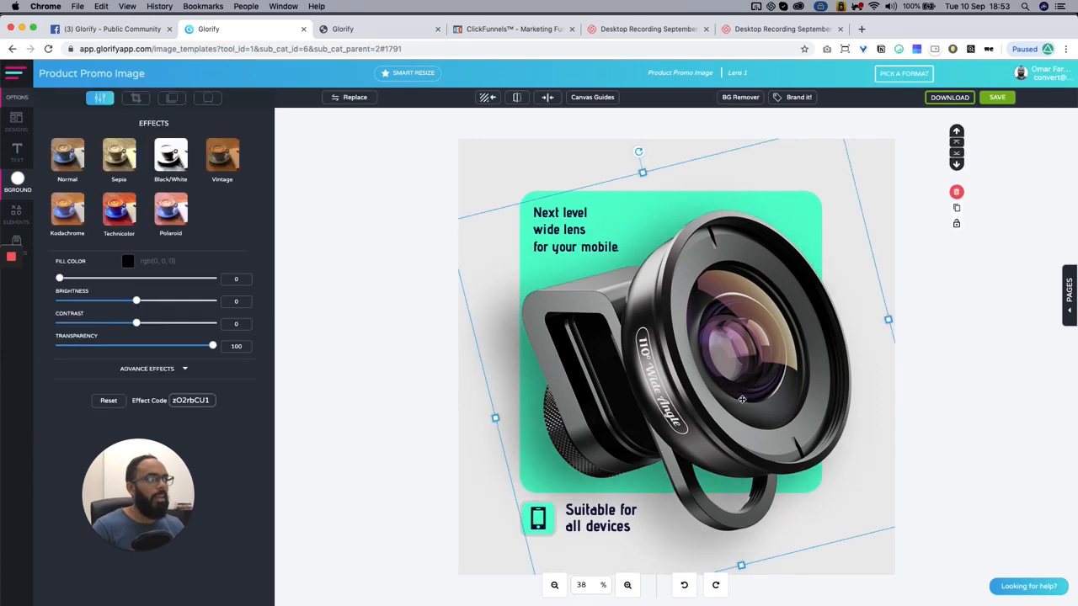
left_click_drag(476, 159, 769, 552)
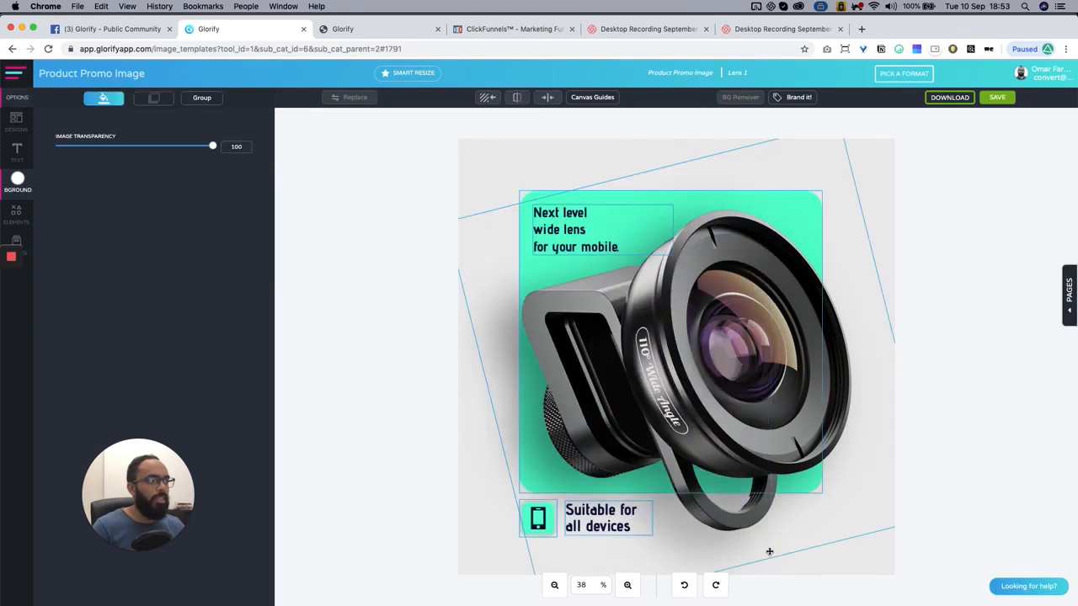
left_click_drag(653, 308, 698, 298)
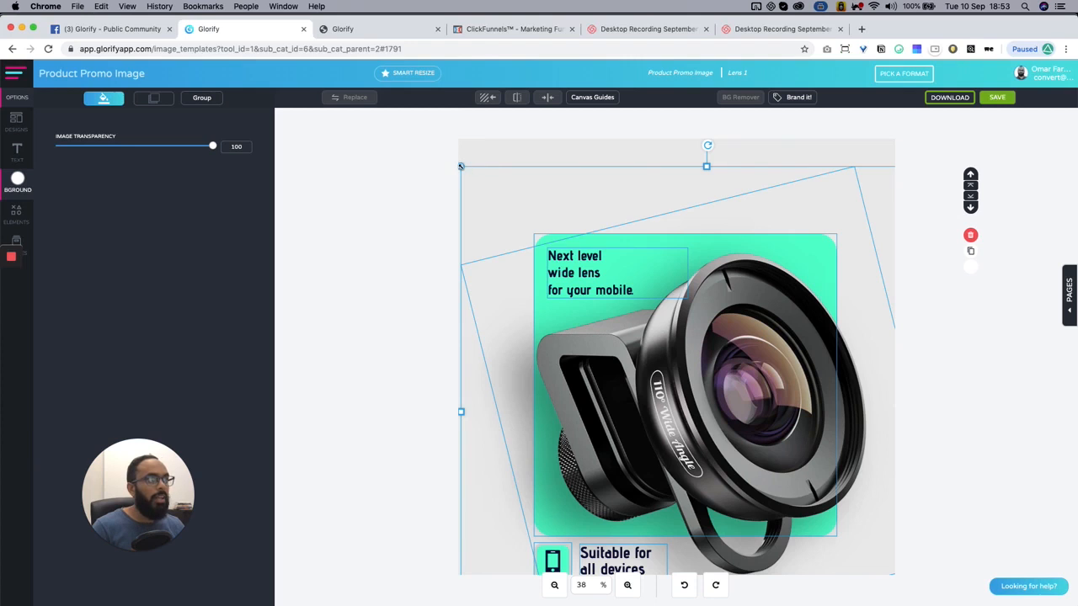
left_click_drag(461, 166, 492, 199)
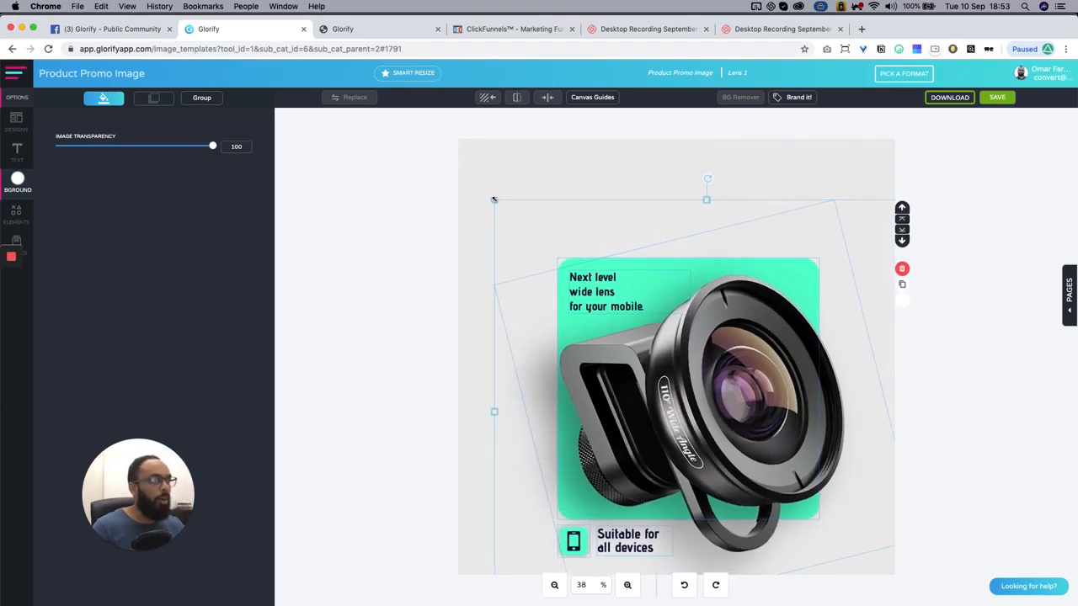
left_click_drag(766, 415, 753, 370)
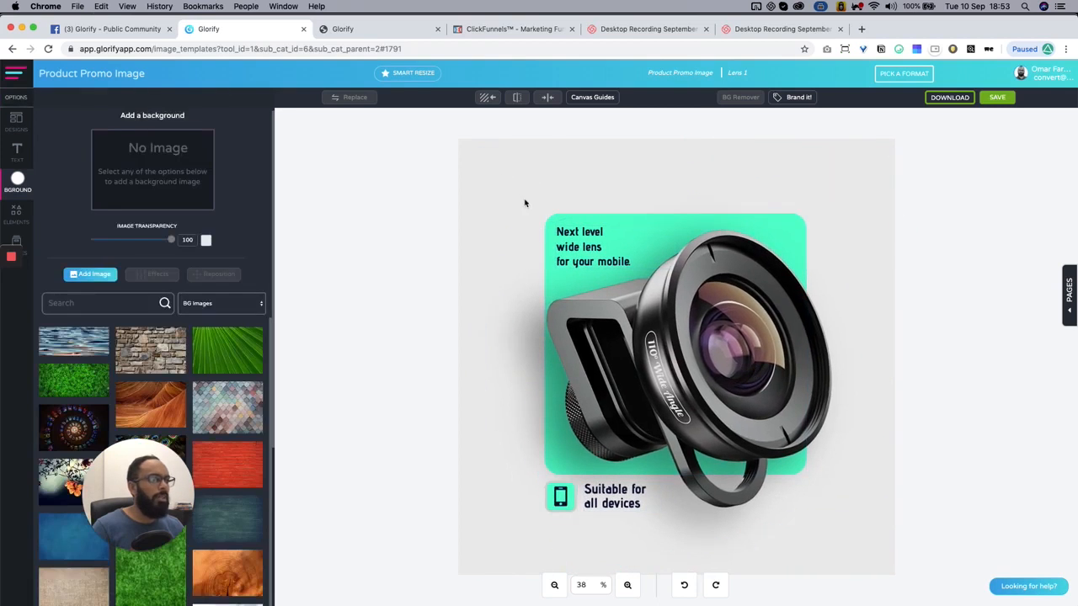
left_click_drag(492, 172, 709, 530)
left_click_drag(742, 429, 741, 417)
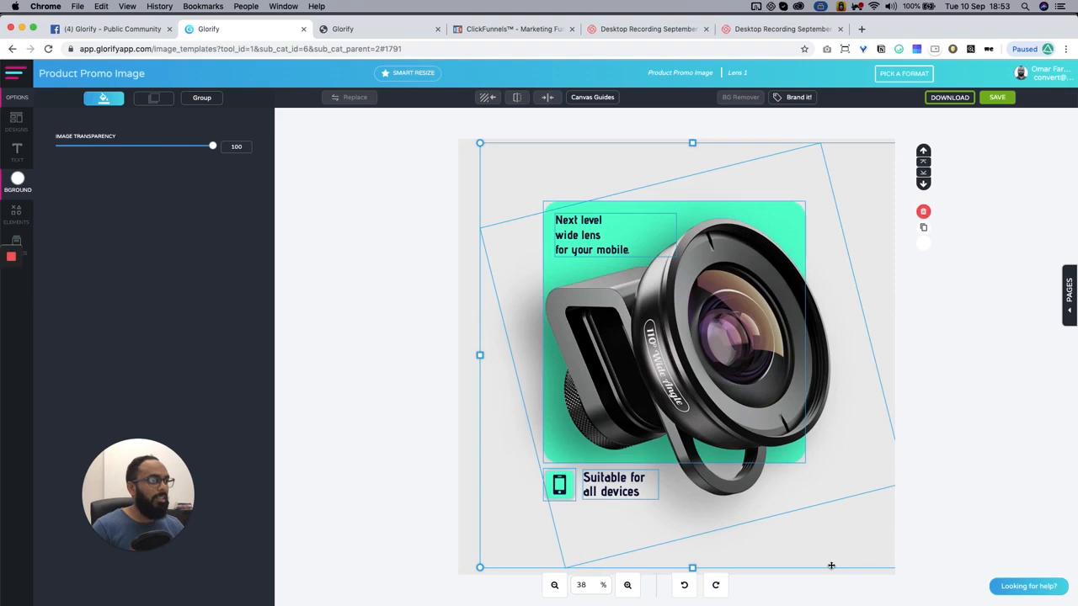
left_click(467, 480)
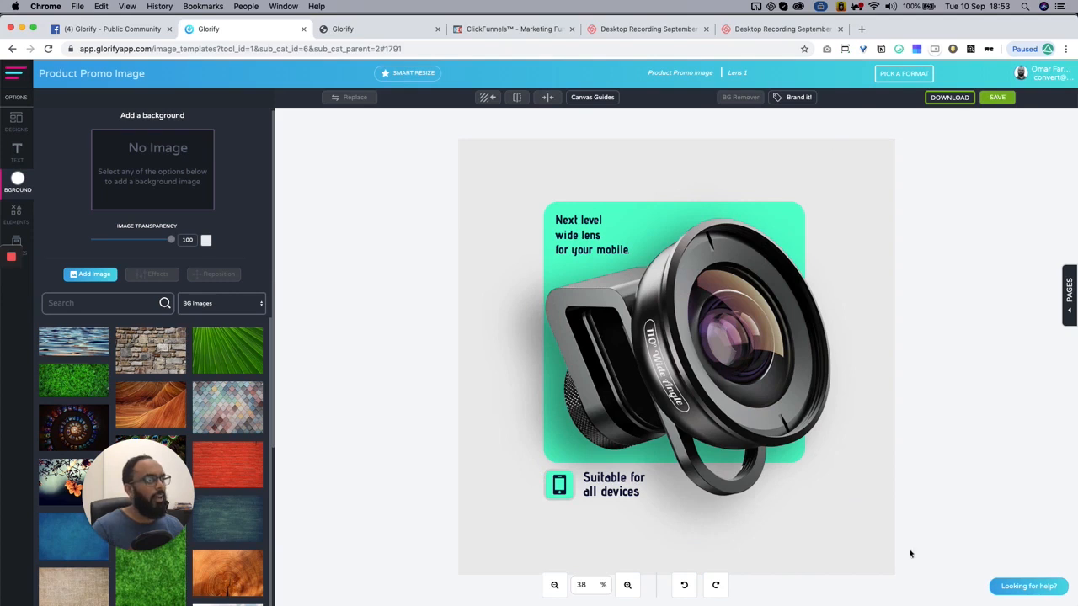
Download the finished lens design as an image file
left_click(939, 99)
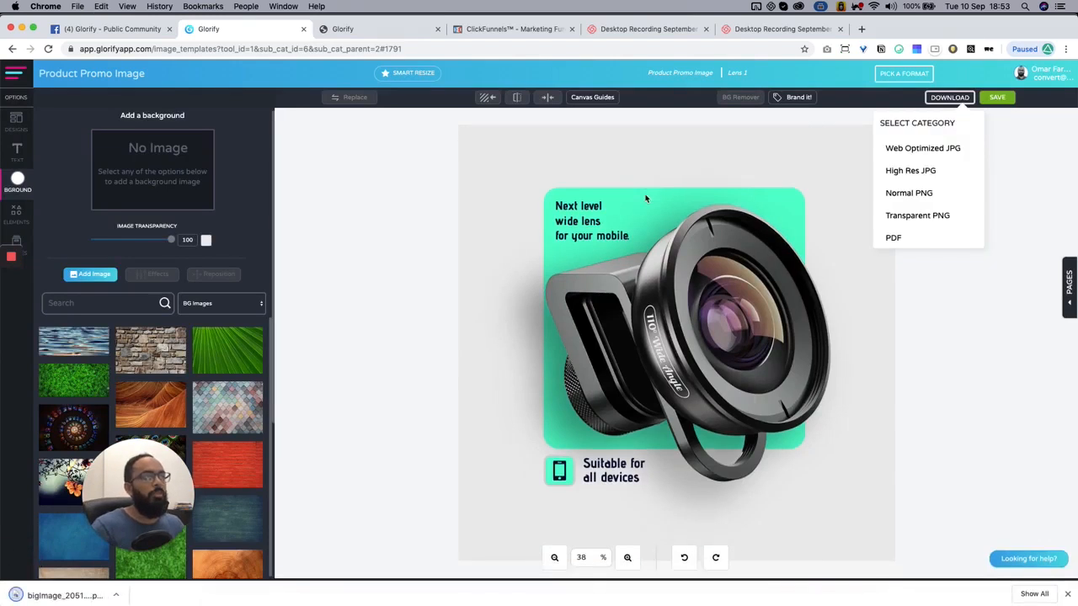
left_click(972, 392)
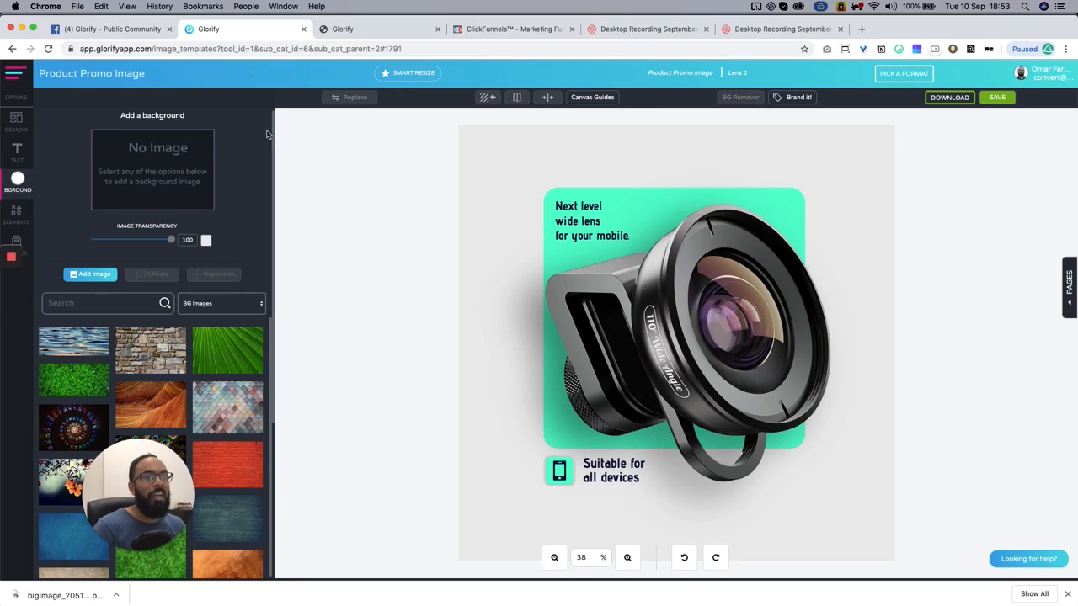
left_click(16, 122)
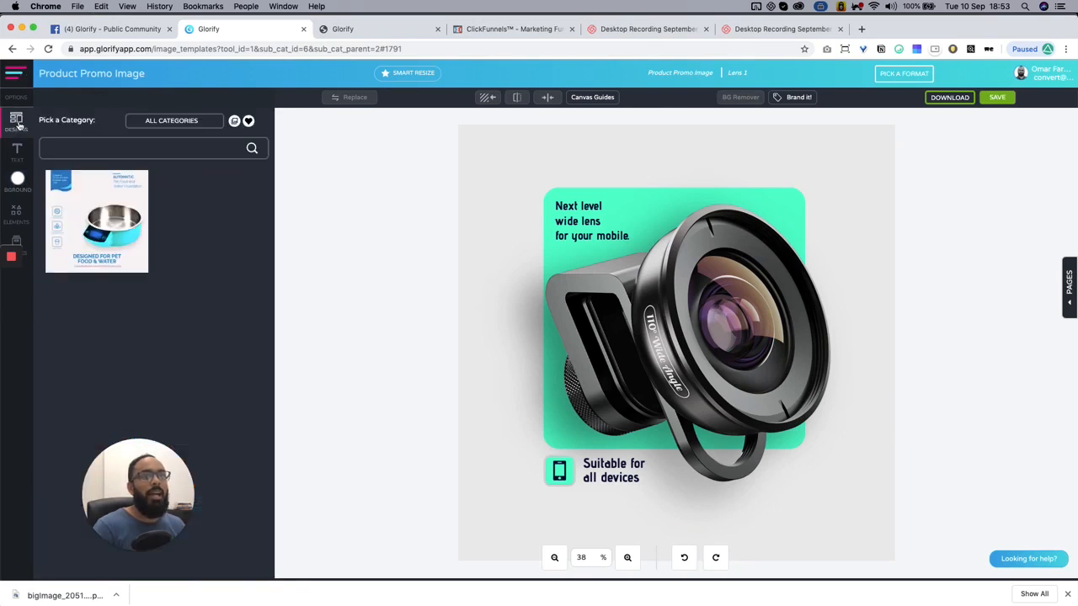
left_click(13, 77)
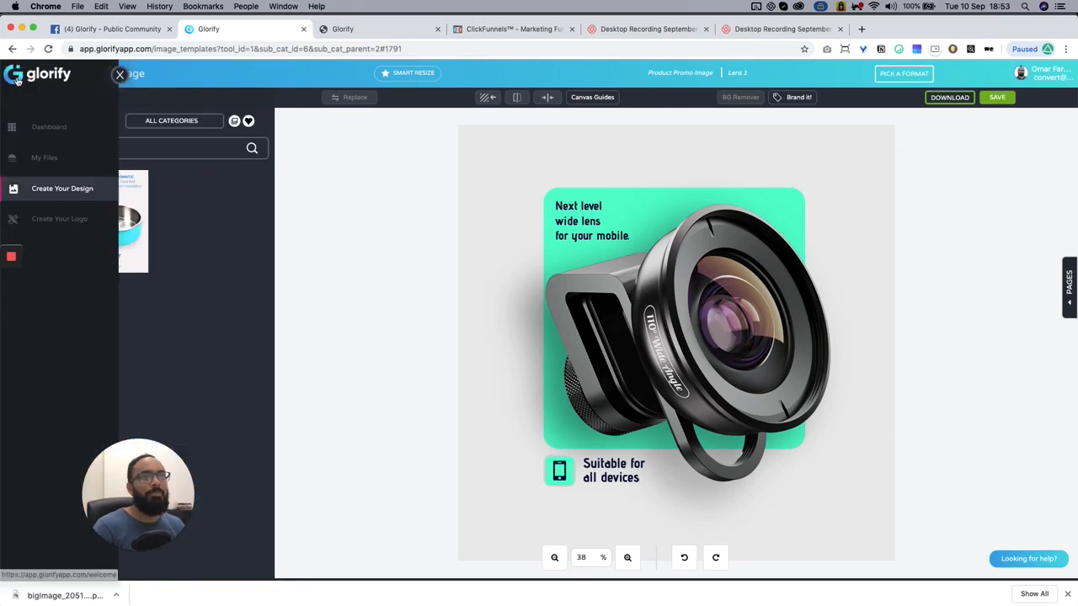
left_click(120, 74)
Browse the format library from the Amazon and eCommerce product images down to the website banners
left_click(897, 78)
scroll(504, 310, "down", 1)
scroll(504, 308, "down", 10)
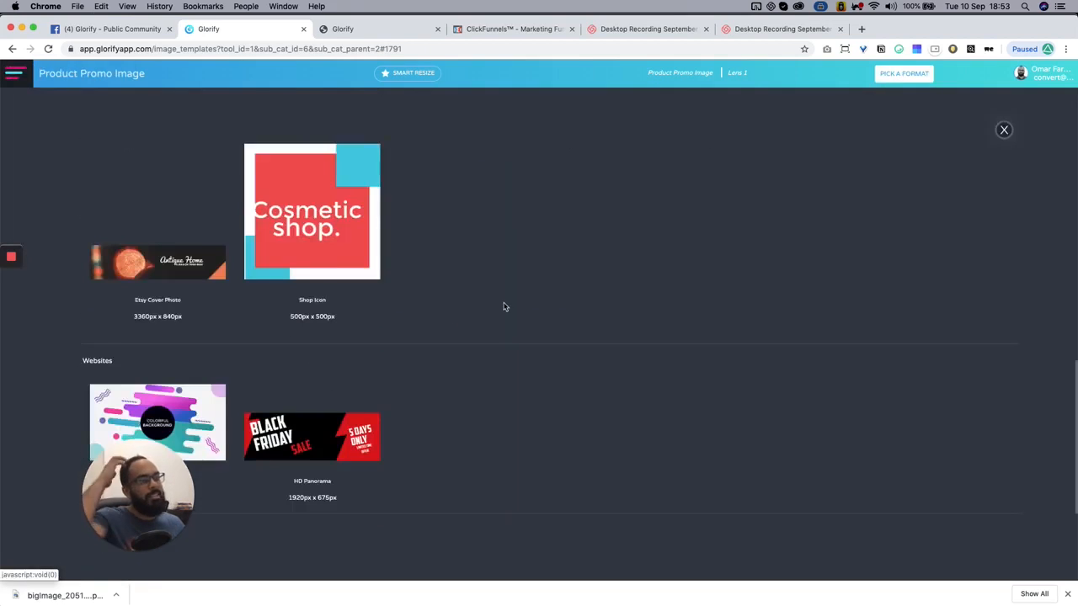
scroll(505, 322, "up", 7)
scroll(548, 315, "up", 3)
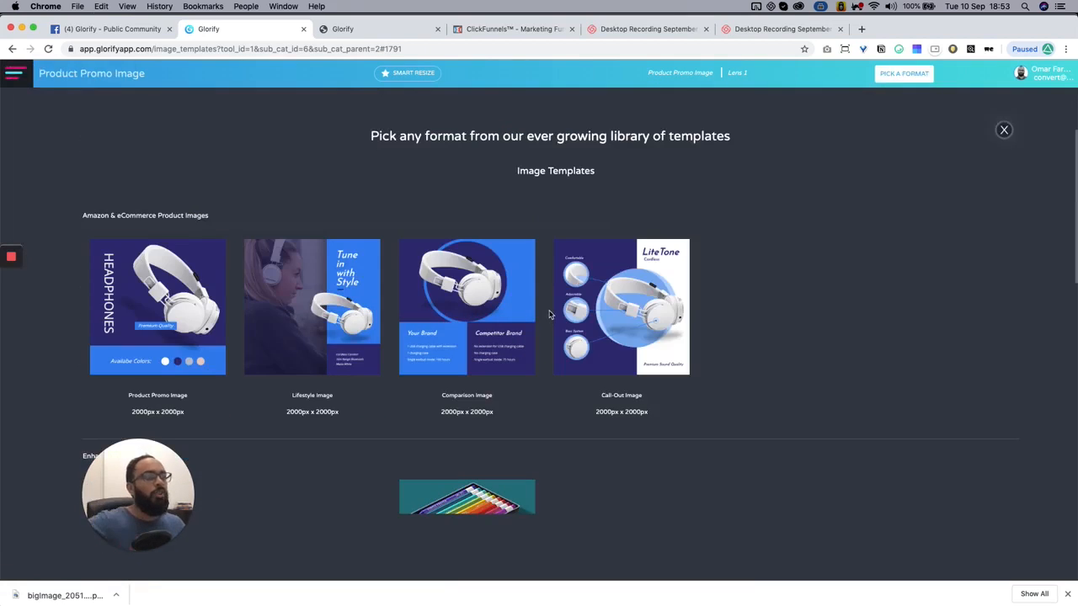
scroll(531, 320, "down", 10)
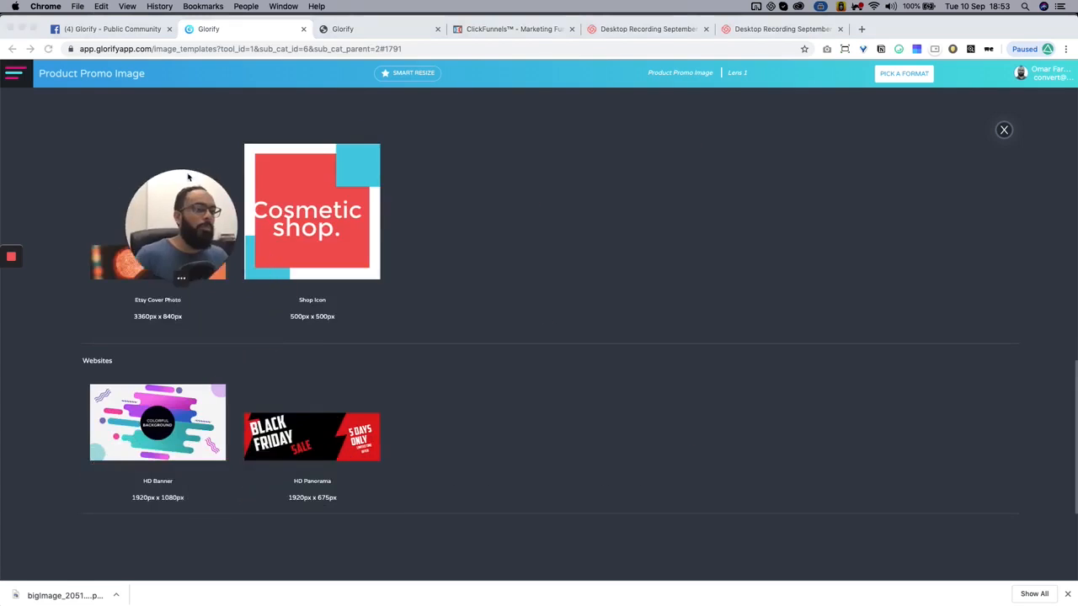
Start a 1920 x 1080 px Websites HD Banner design and browse through its template library
left_click(178, 416)
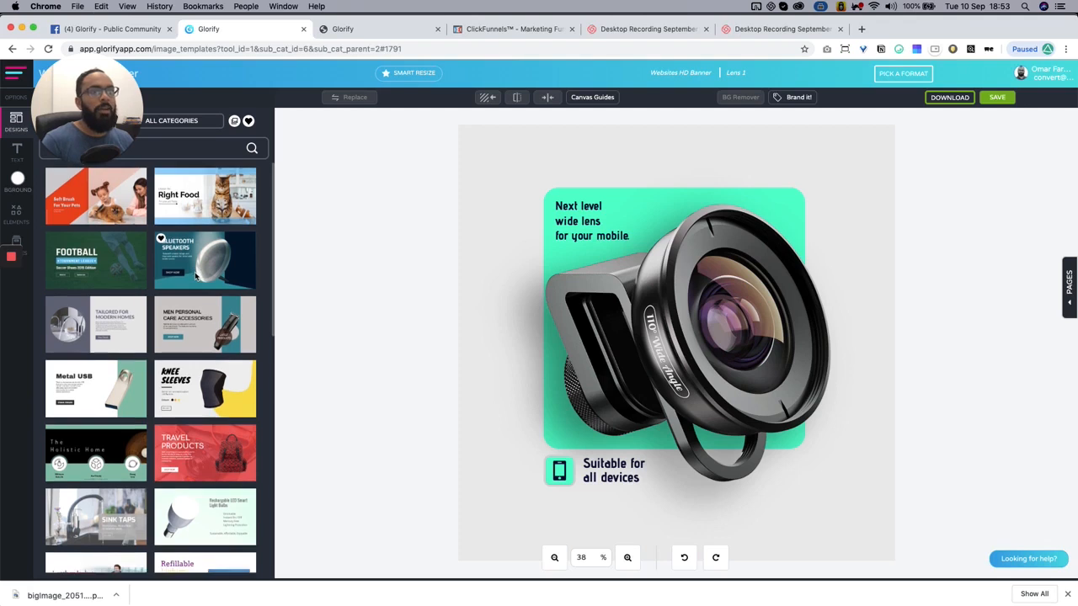
scroll(190, 319, "down", 15)
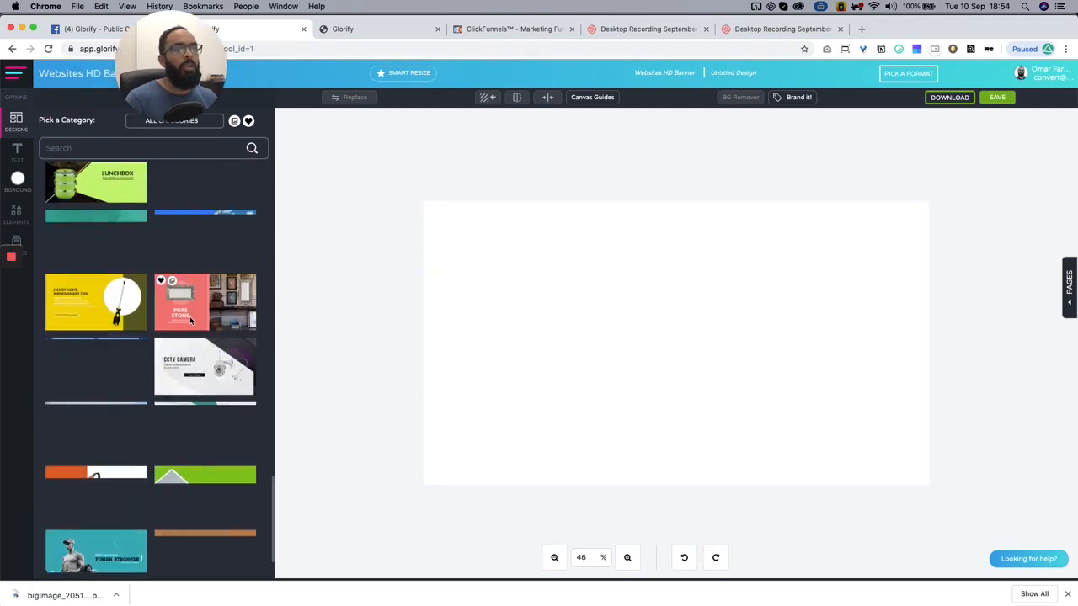
scroll(160, 307, "up", 2)
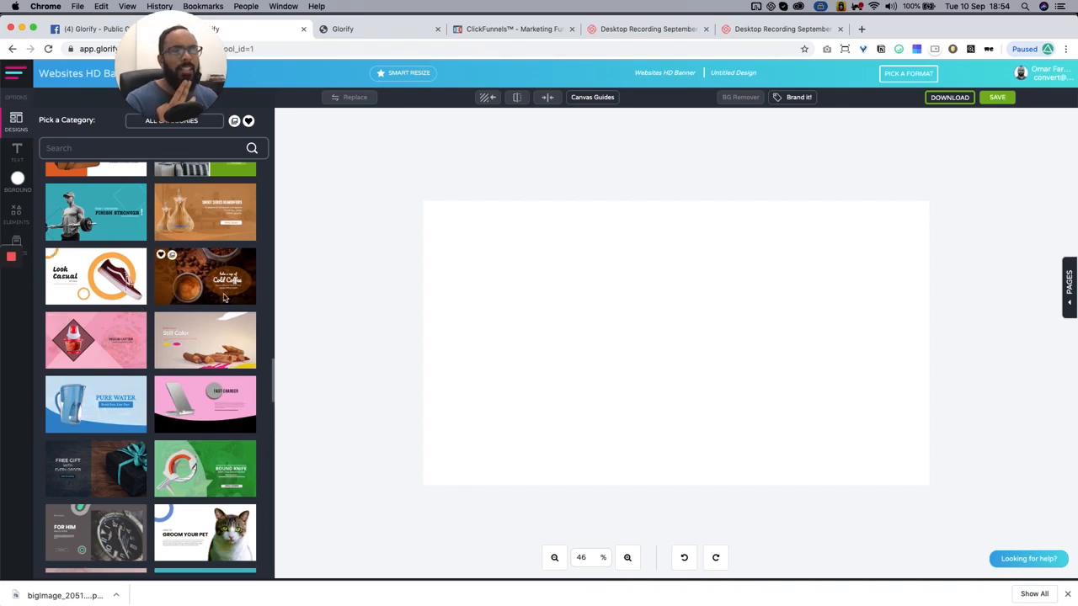
scroll(224, 301, "down", 1)
scroll(224, 300, "up", 15)
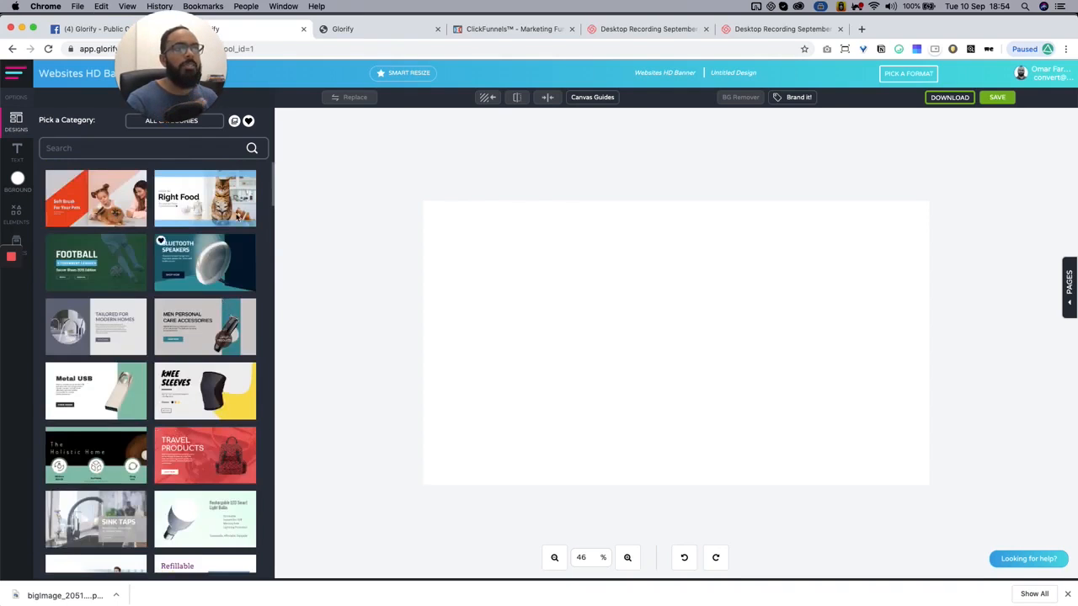
Filter the banner templates by the Electronics category and look through them
left_click(193, 129)
left_click(677, 199)
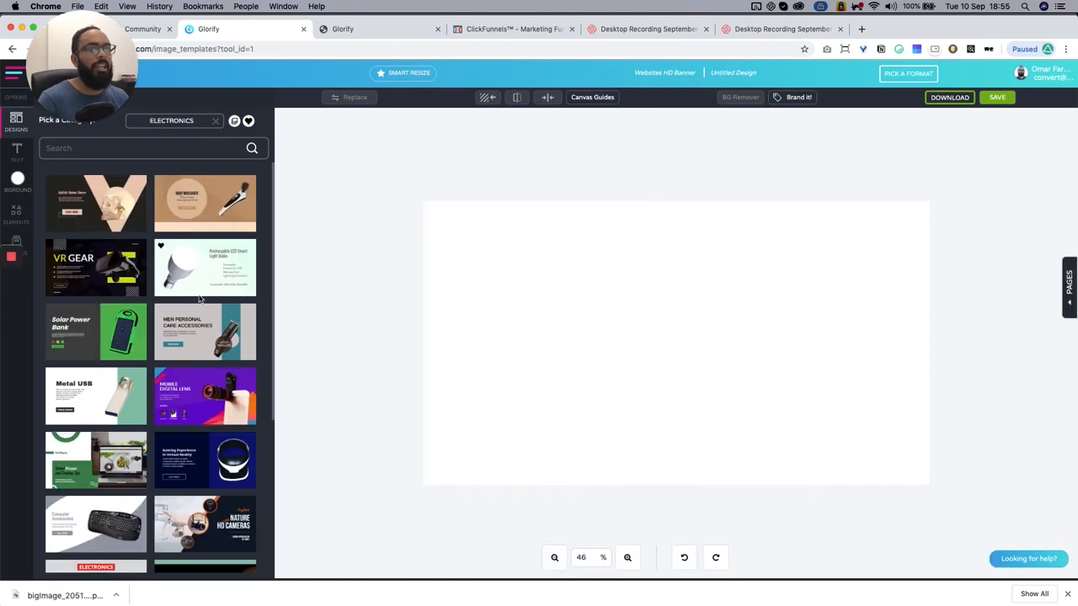
scroll(190, 279, "down", 10)
scroll(192, 283, "down", 5)
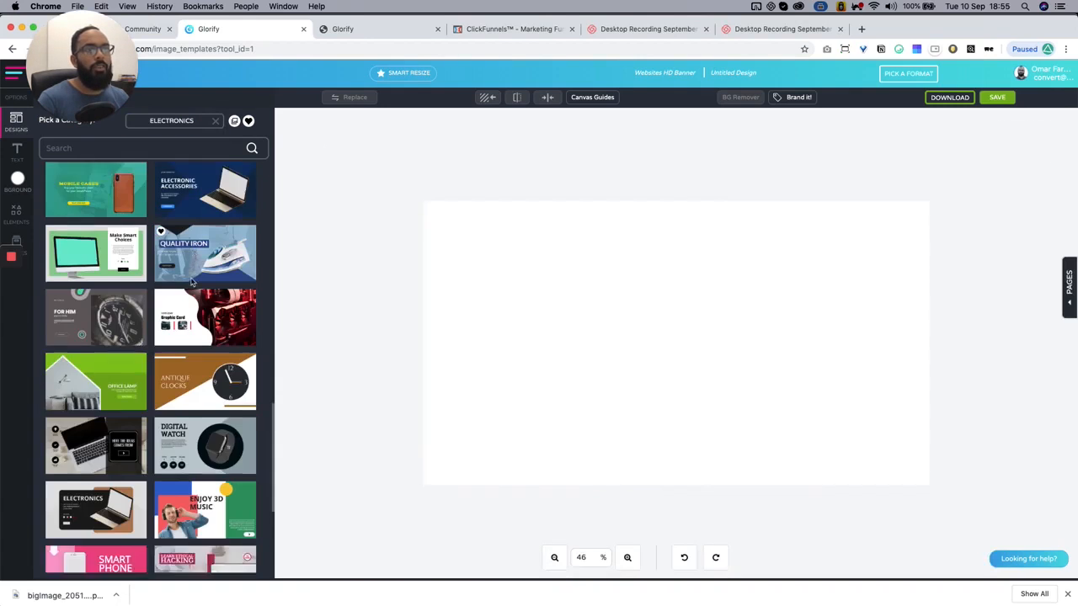
scroll(192, 281, "up", 10)
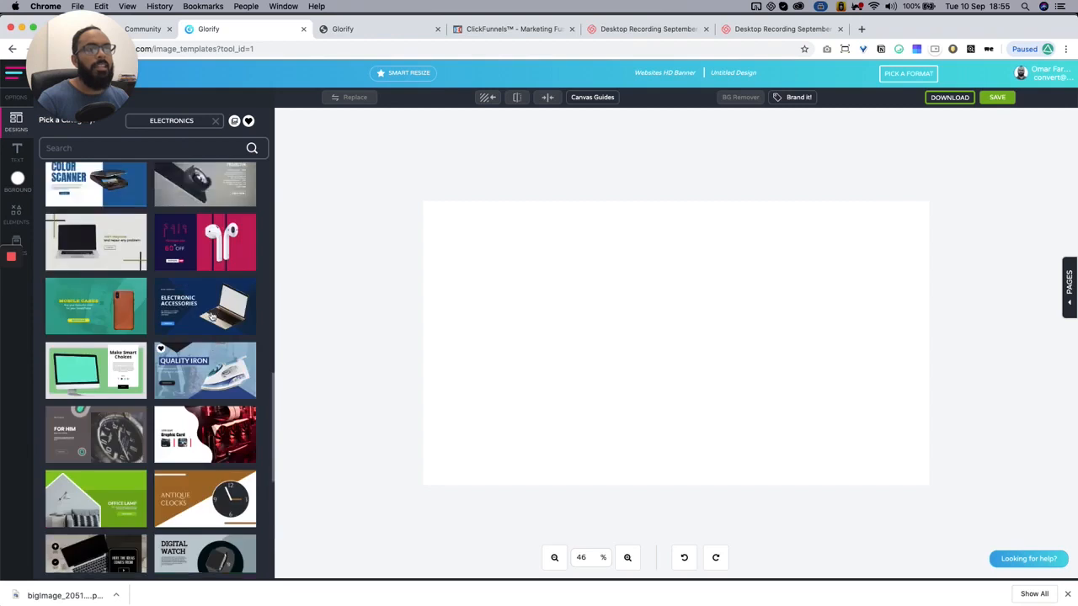
scroll(209, 294, "up", 4)
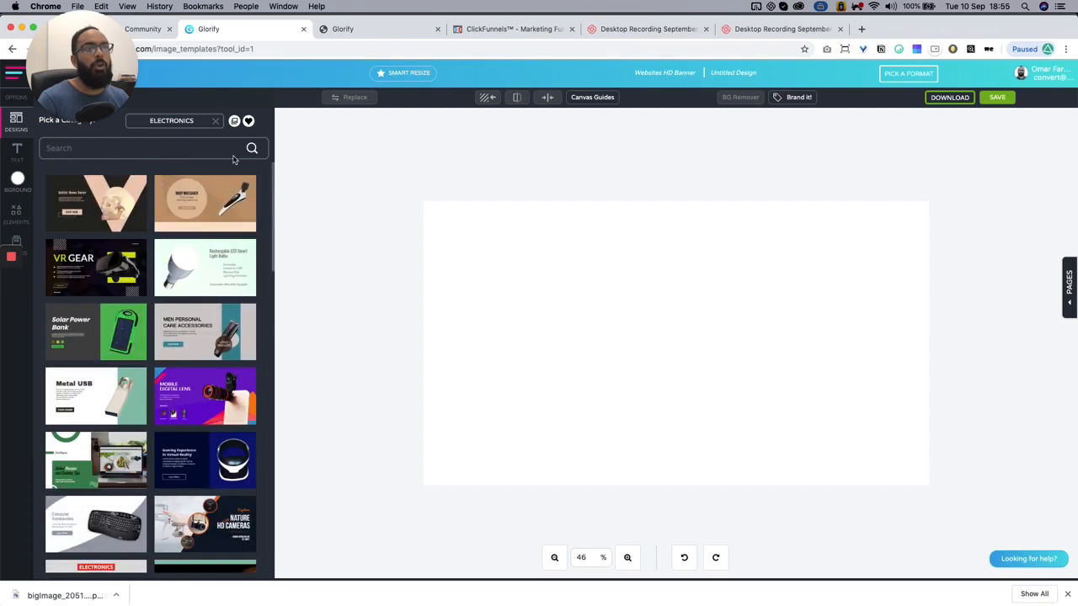
Remove the Electronics category filter and load the "Look Casual" sneaker template onto the canvas
left_click(216, 124)
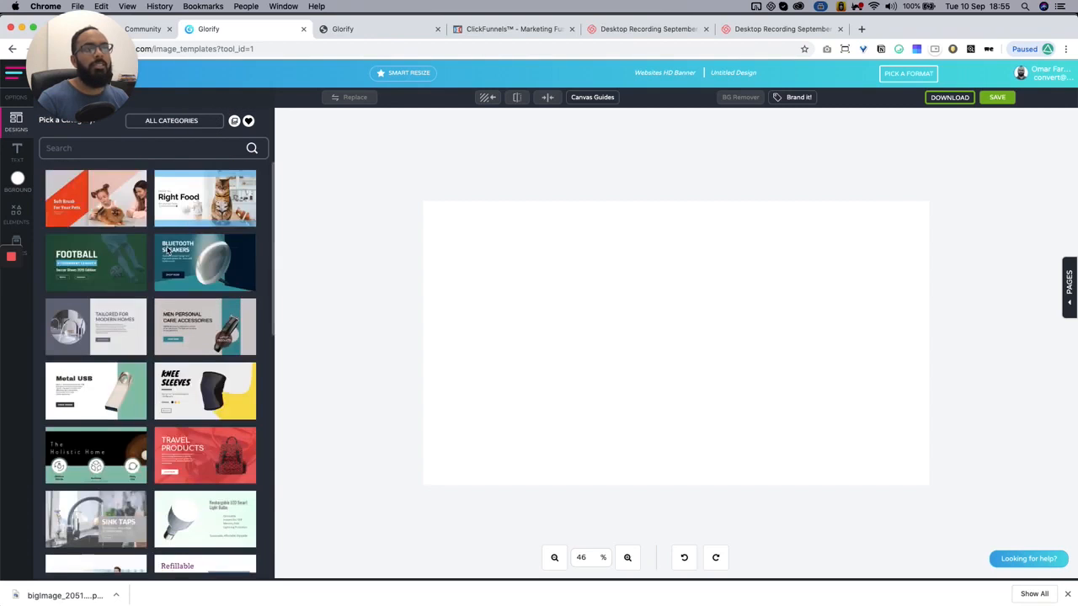
scroll(165, 256, "down", 10)
scroll(161, 257, "down", 10)
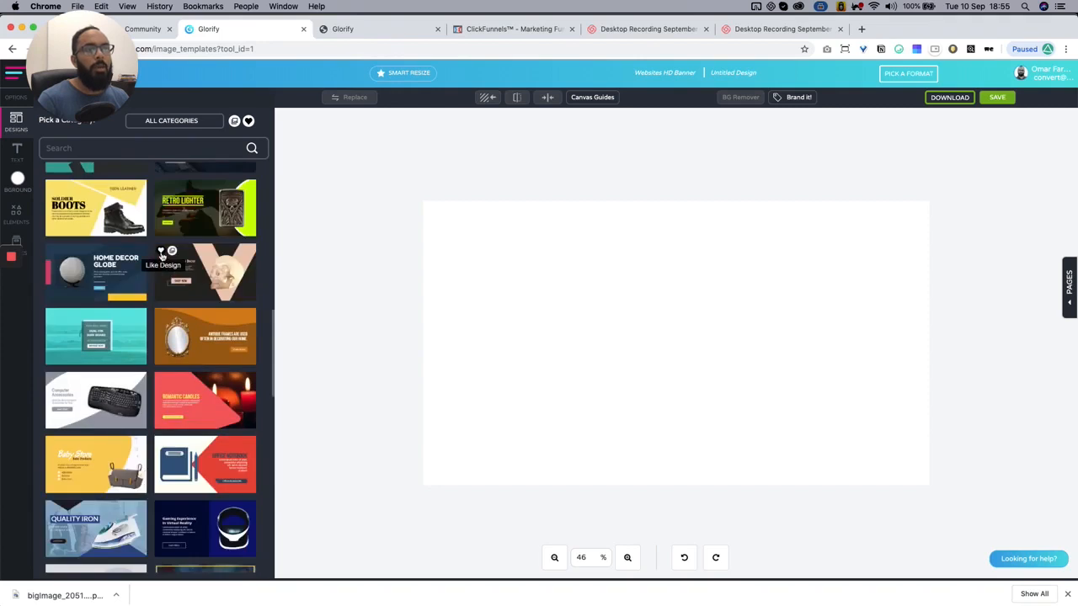
scroll(193, 340, "down", 5)
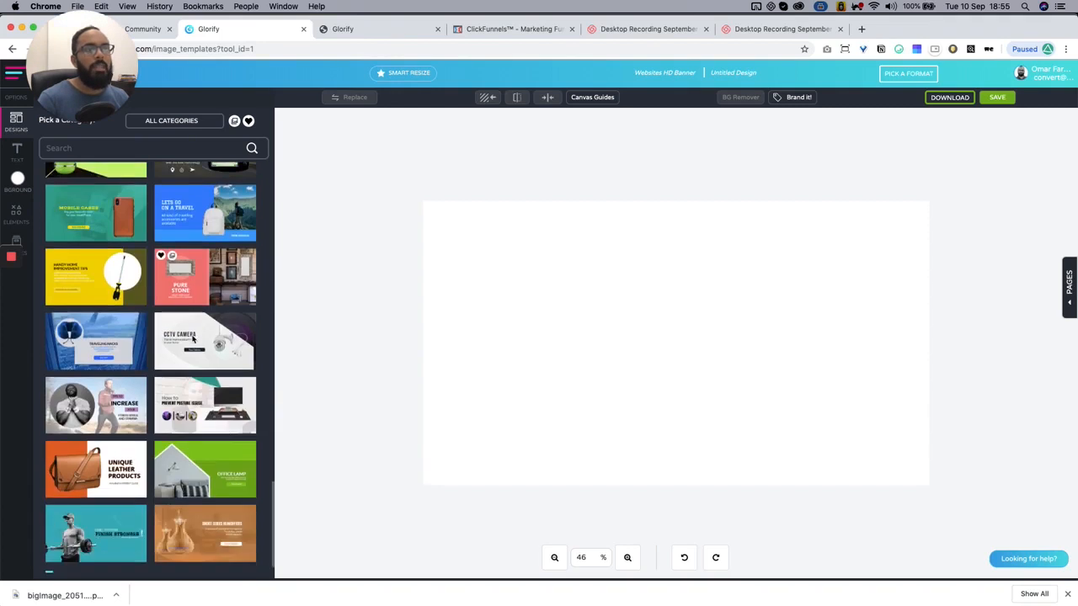
left_click(106, 393)
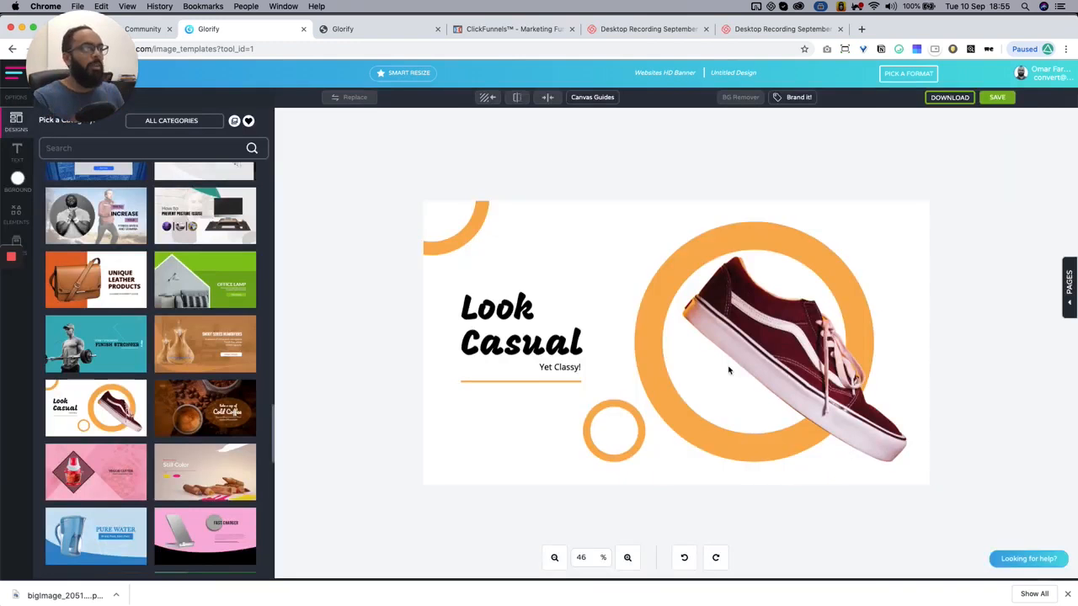
Replace the sneaker image with the camera lens cutout from the saved photo edits
left_click(781, 358)
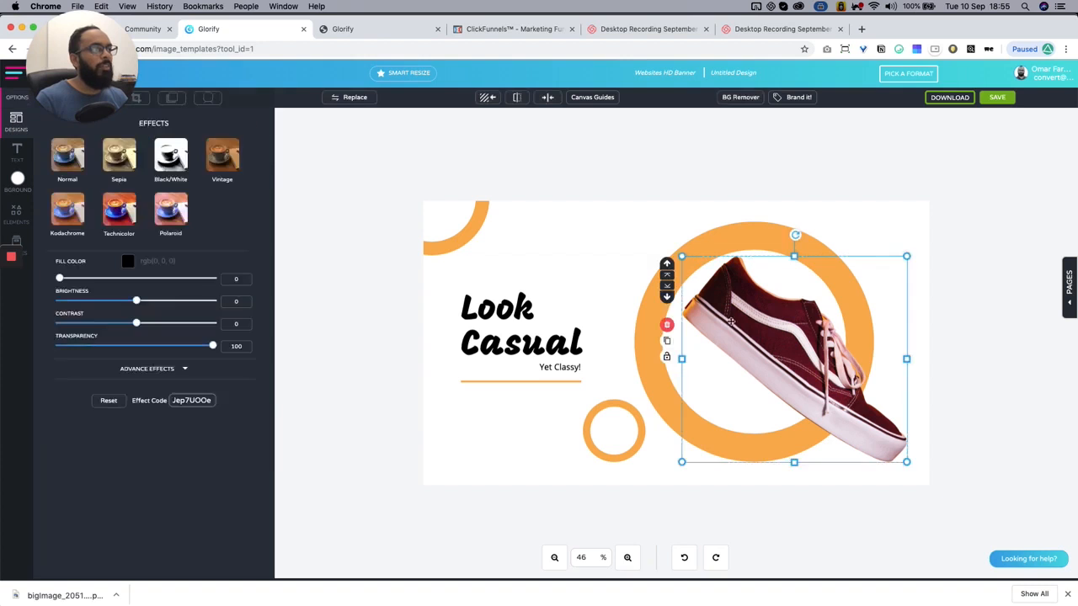
left_click(354, 98)
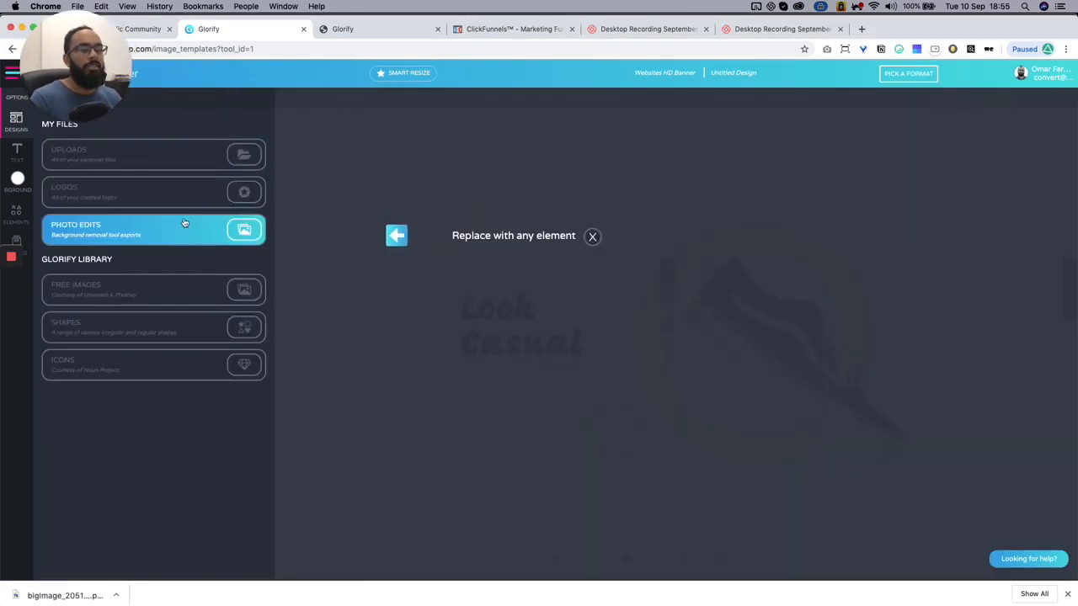
left_click(174, 162)
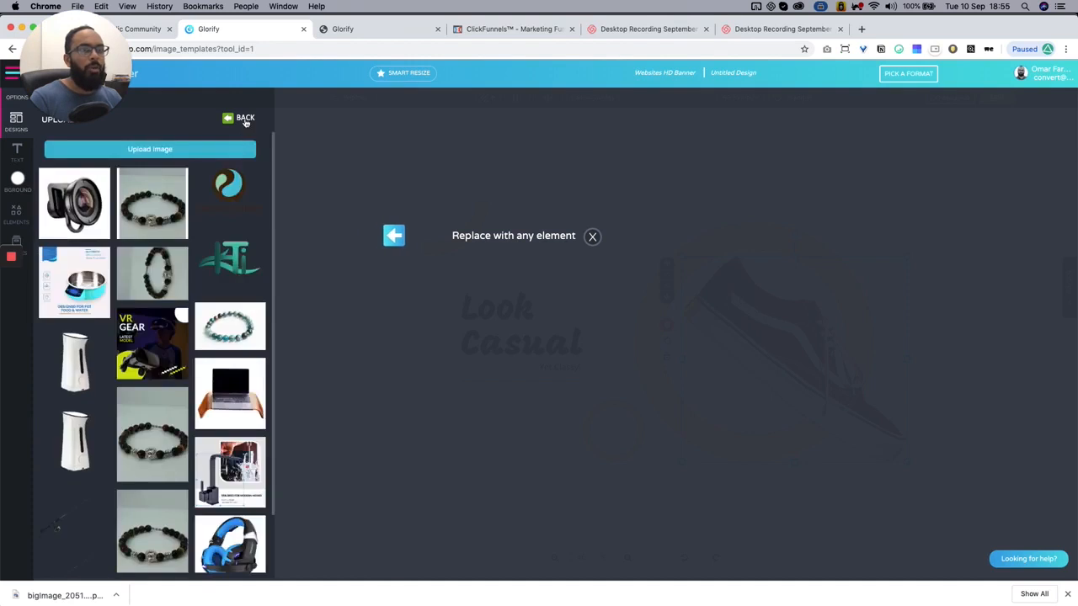
left_click(244, 119)
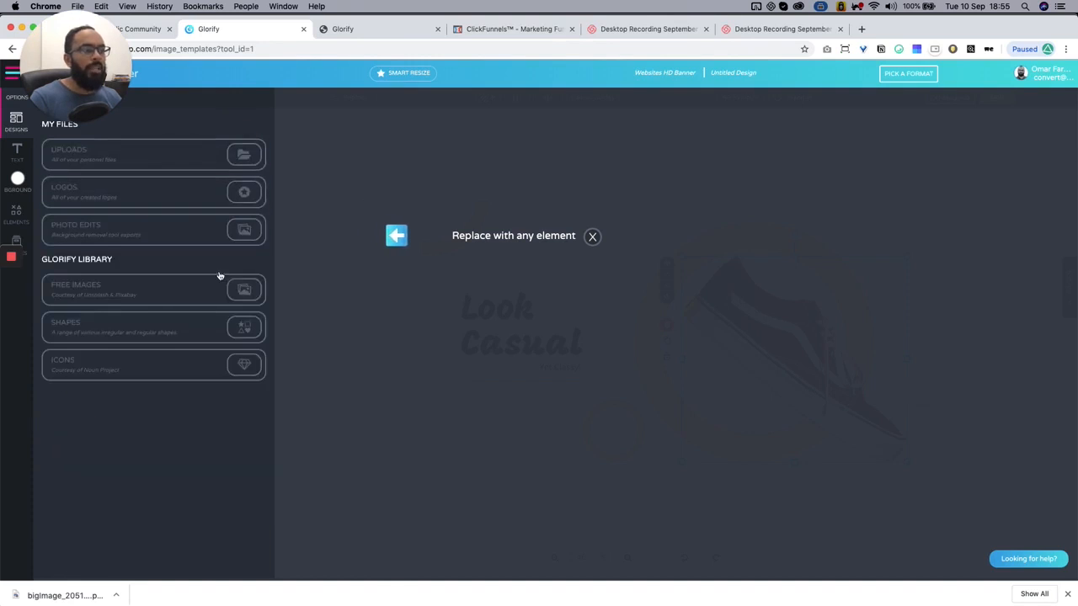
left_click(149, 231)
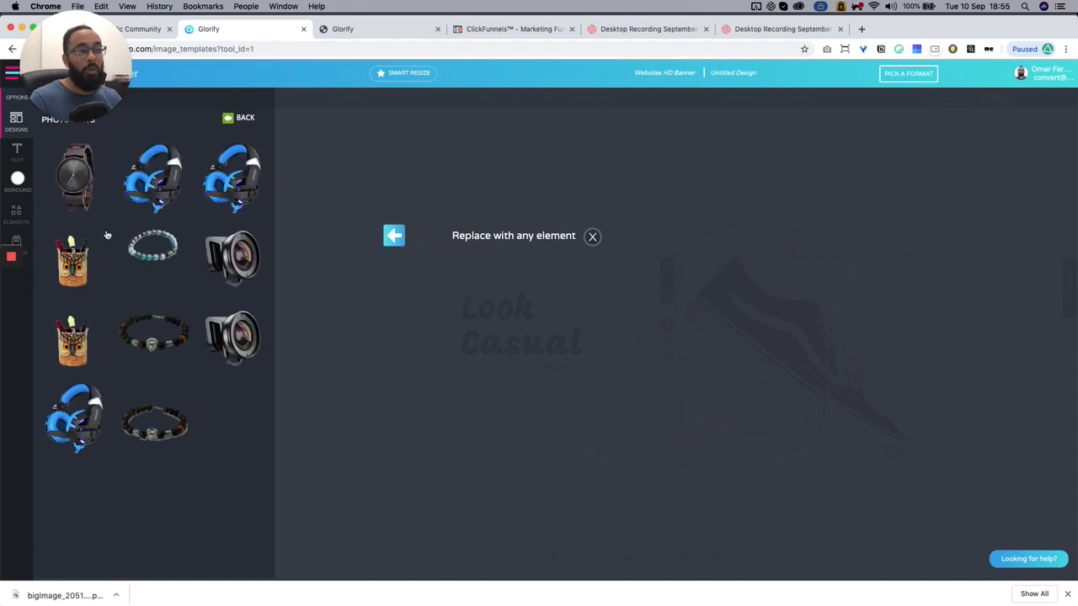
left_click(242, 352)
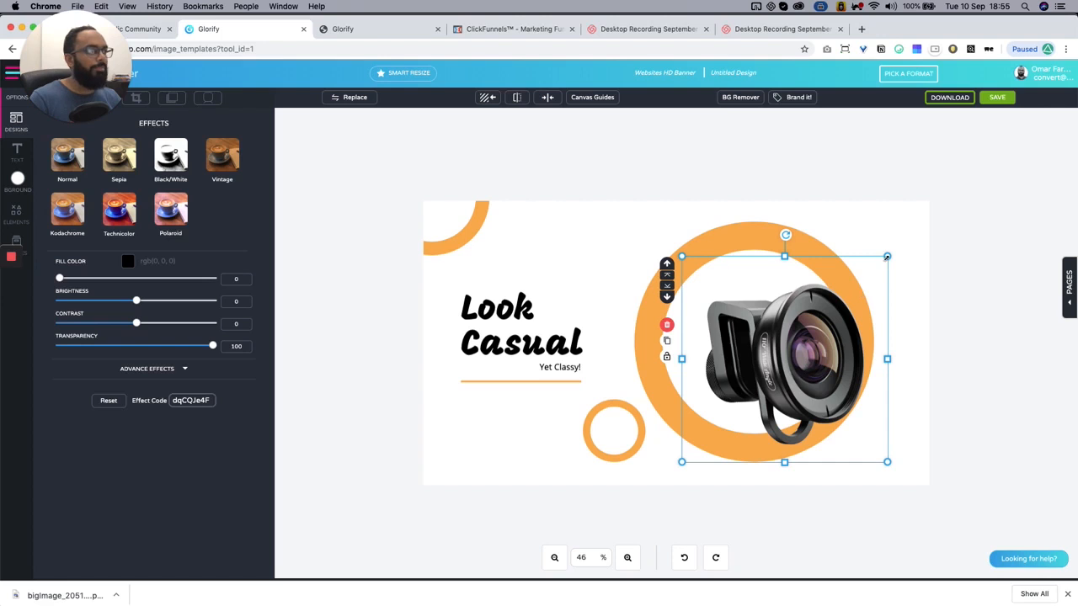
Enlarge the camera lens and align it to the horizontal center of the canvas
left_click_drag(886, 257, 933, 228)
left_click_drag(814, 324, 820, 323)
left_click(547, 97)
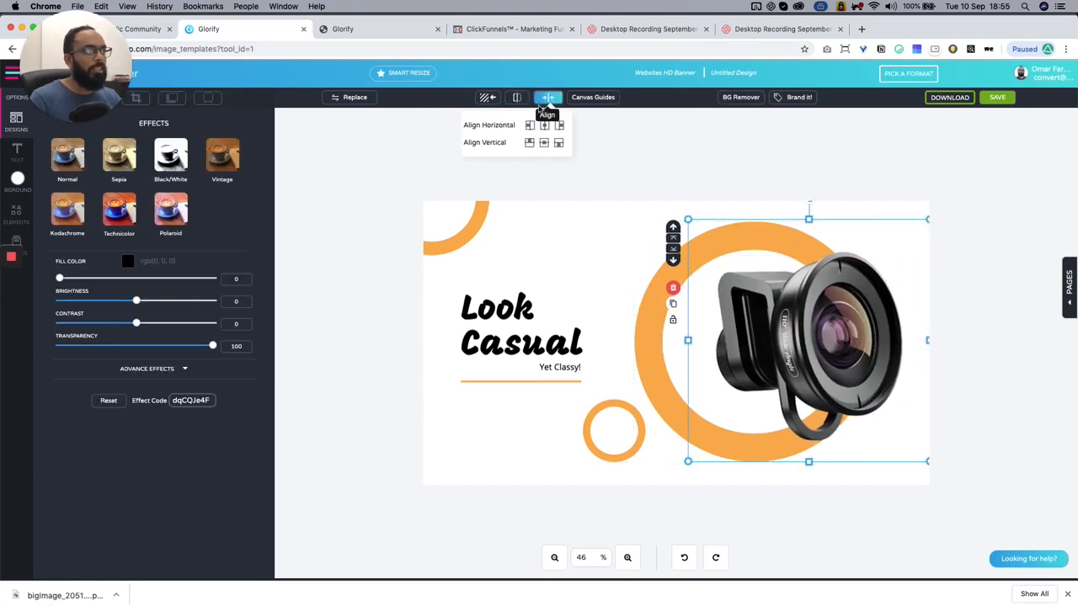
left_click(544, 124)
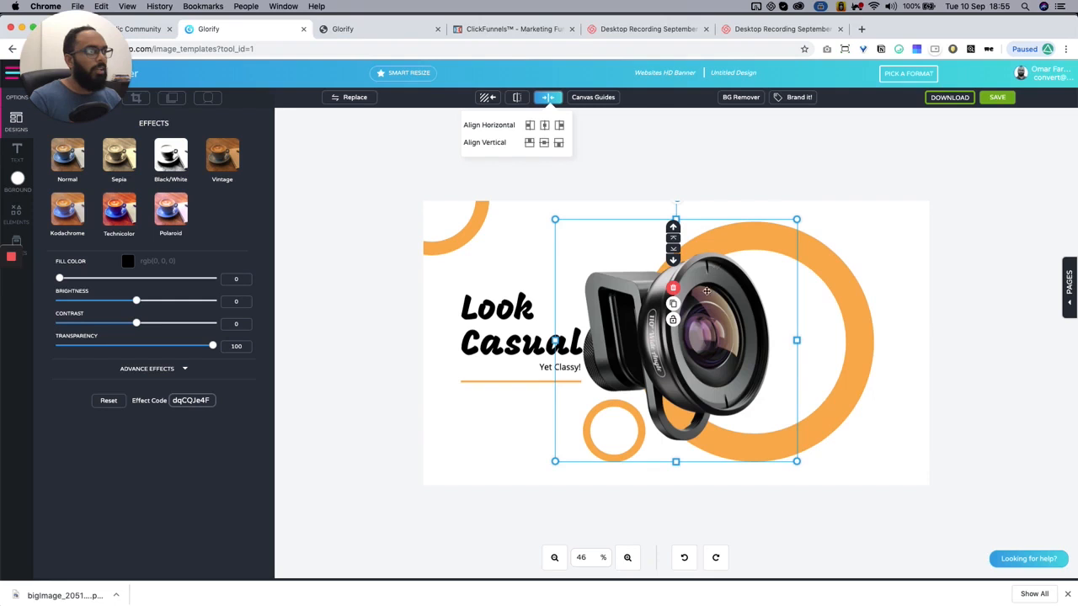
Flip the lens horizontally and move it over the large orange ring
left_click(516, 97)
left_click(461, 123)
left_click_drag(707, 358, 811, 364)
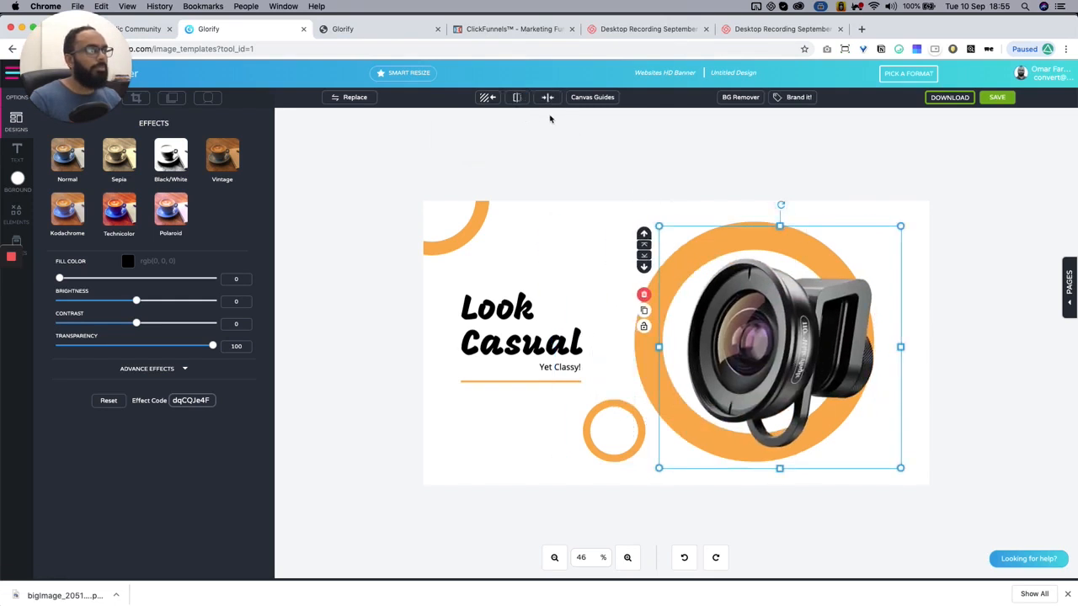
Try the lens as the canvas background image, clear that background and undo back to the placed lens
left_click(486, 97)
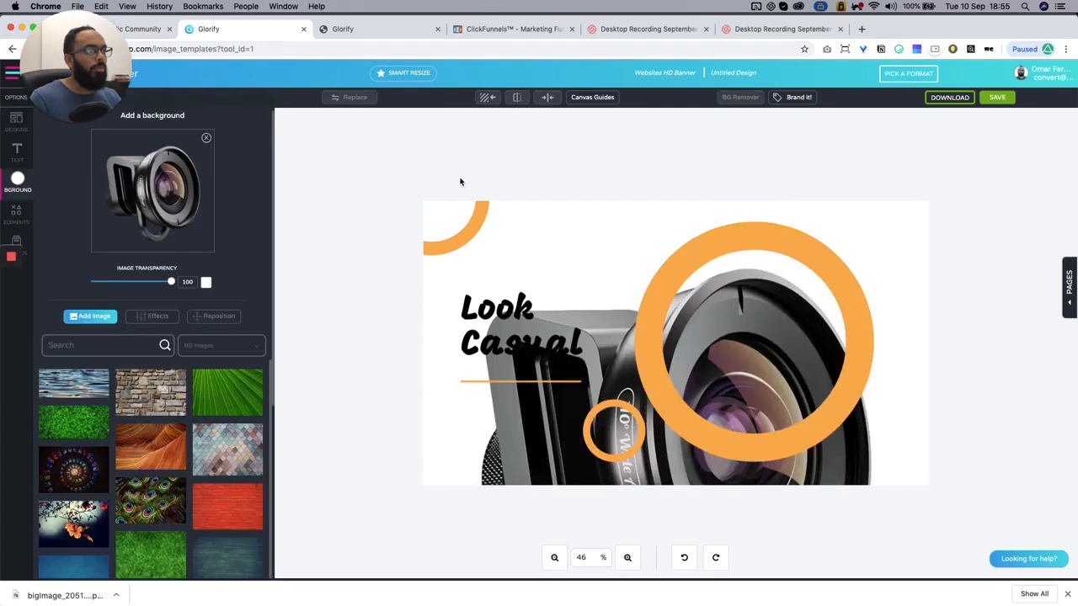
left_click(206, 139)
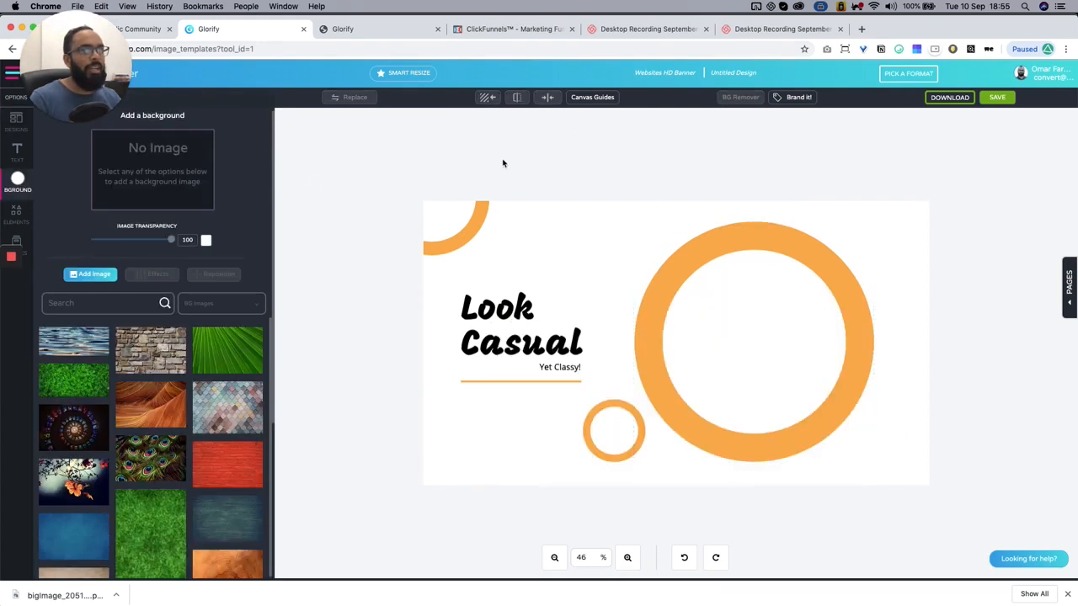
left_click(684, 557)
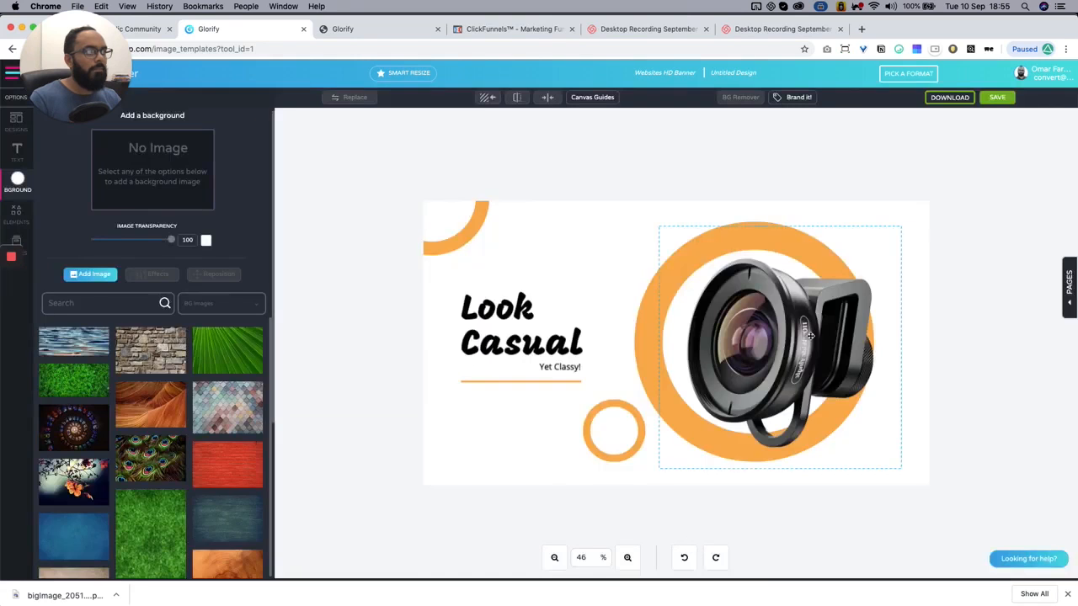
Flip the lens image vertically
left_click(786, 316)
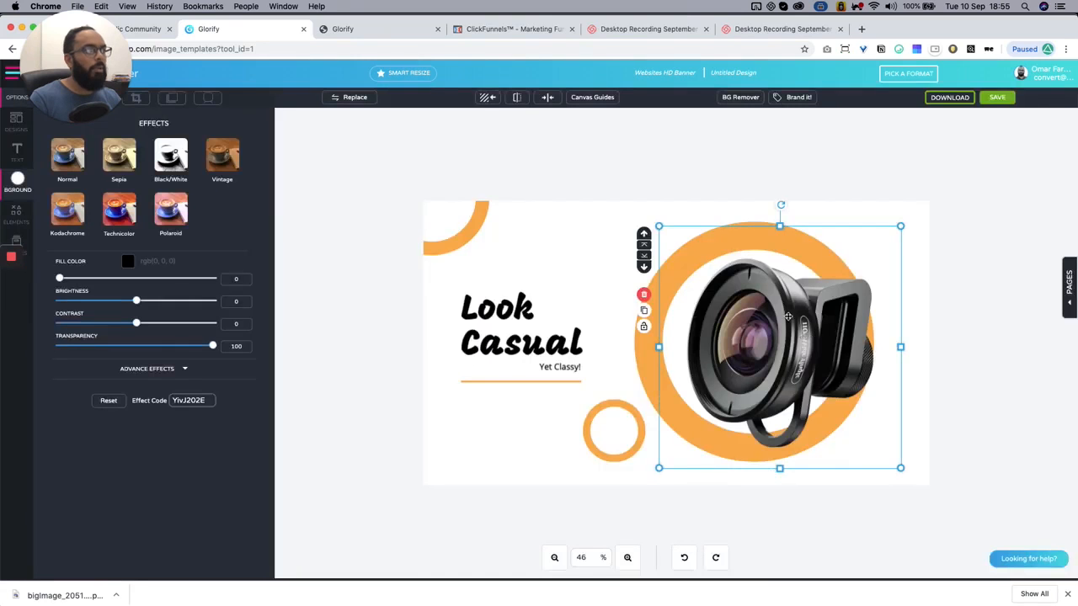
left_click(517, 98)
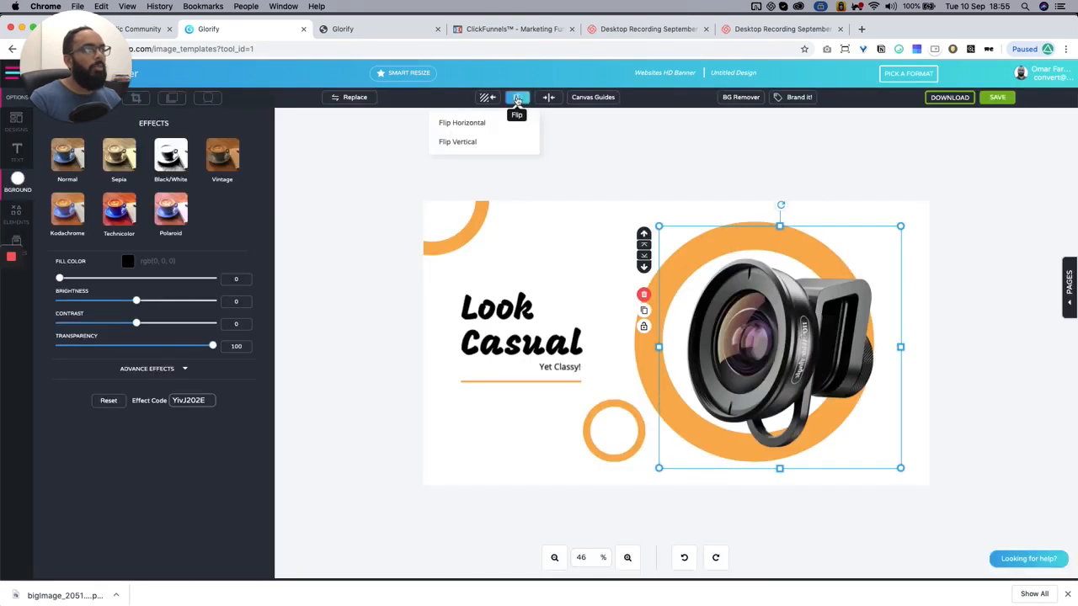
left_click(471, 143)
left_click(878, 353)
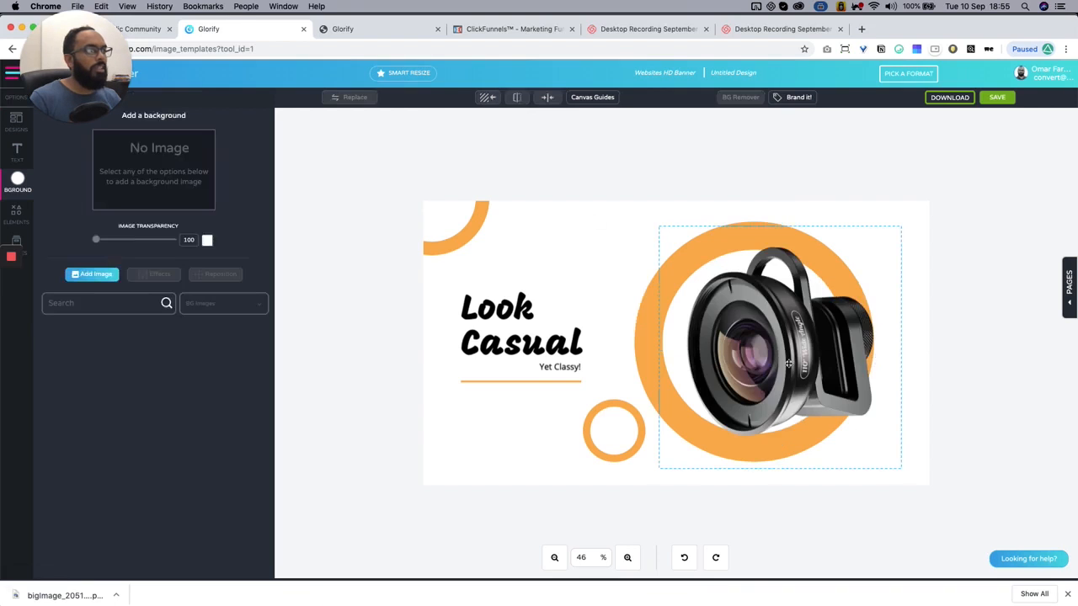
Tilt the lens clockwise and reposition it over the large orange ring, overlapping the ring's left side
left_click(805, 312)
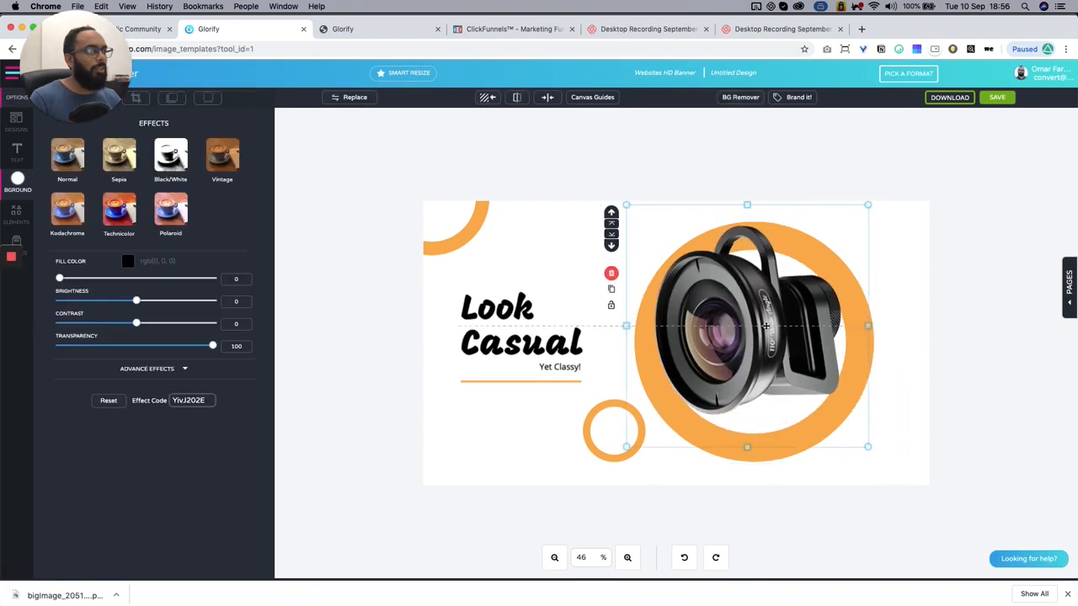
left_click_drag(782, 333, 773, 378)
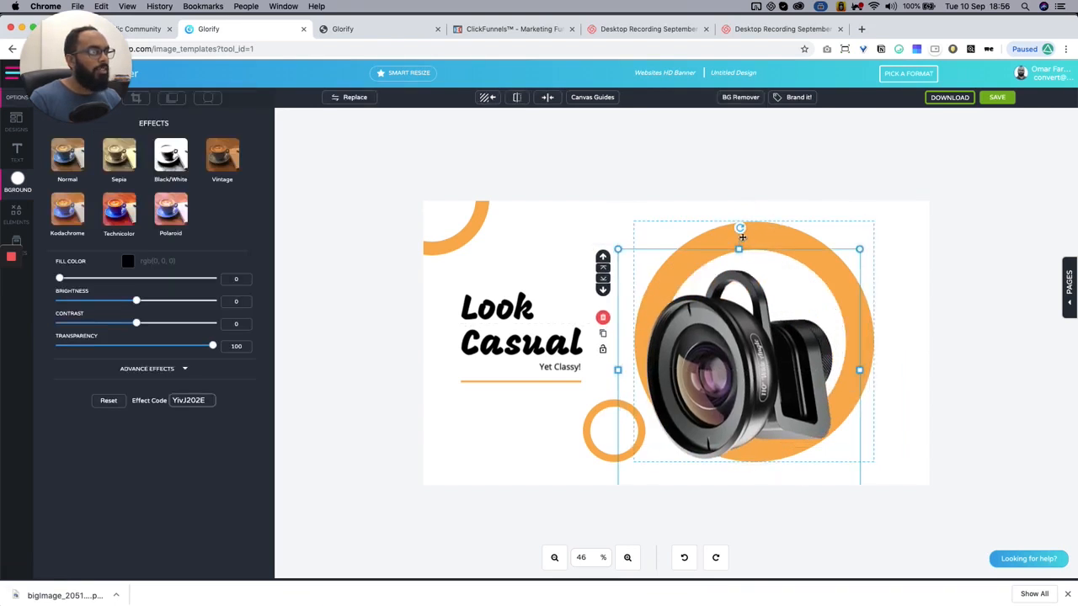
left_click_drag(738, 228, 800, 362)
left_click_drag(789, 473, 791, 493)
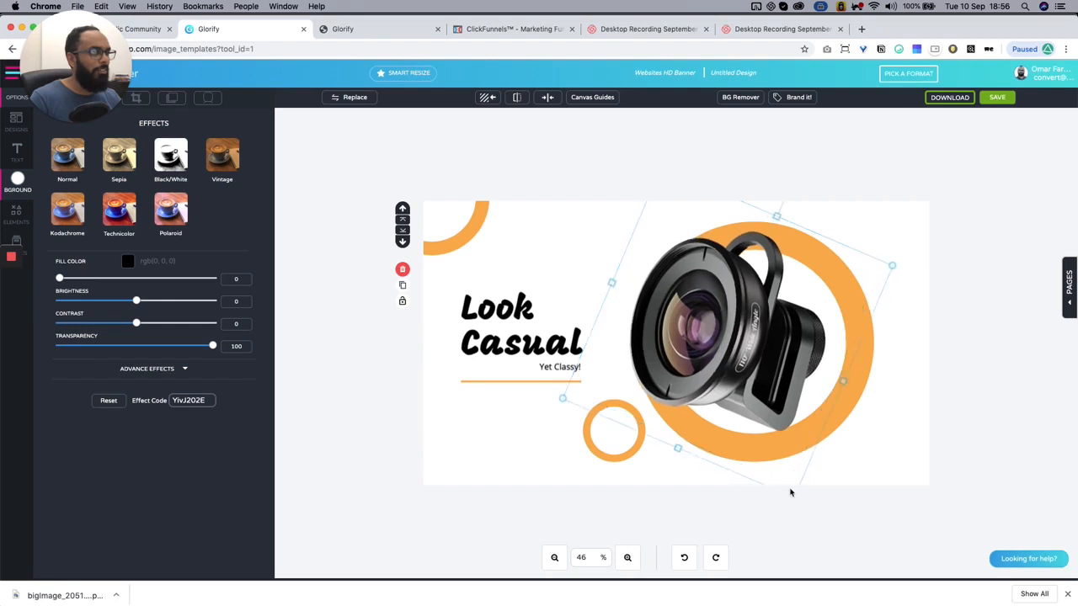
left_click_drag(774, 389, 766, 384)
Shift the lens and the large orange ring together slightly to the right, away from the heading
left_click_drag(893, 447, 748, 338)
left_click_drag(748, 339, 776, 340)
left_click(527, 255)
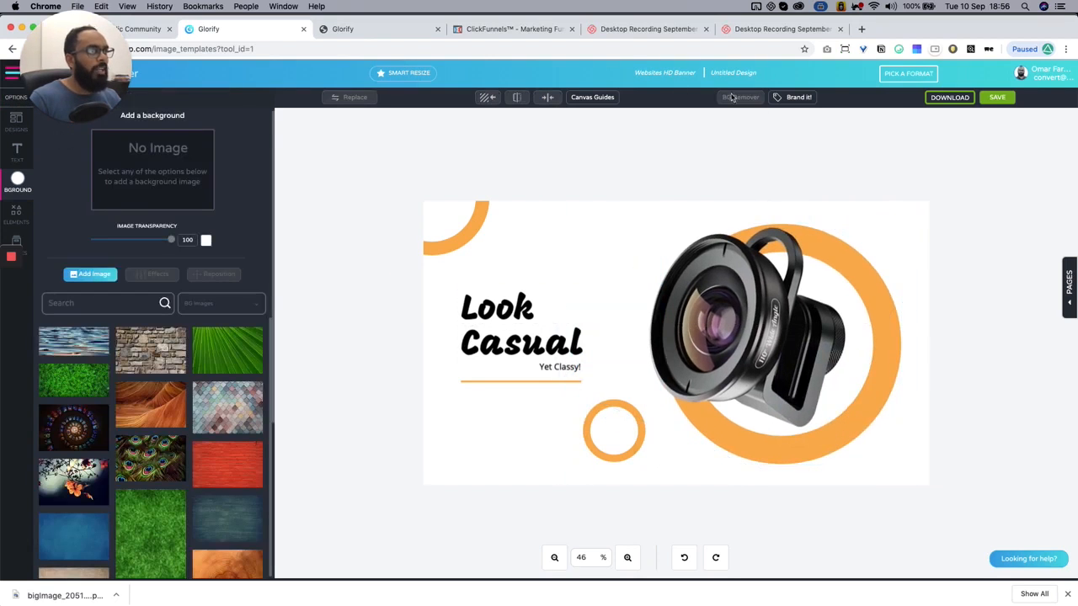
Recolor the banner with the Audio Master 3000 brand palette, regenerating variations to a blue background with dark rings and light text
left_click(795, 97)
left_click(771, 208)
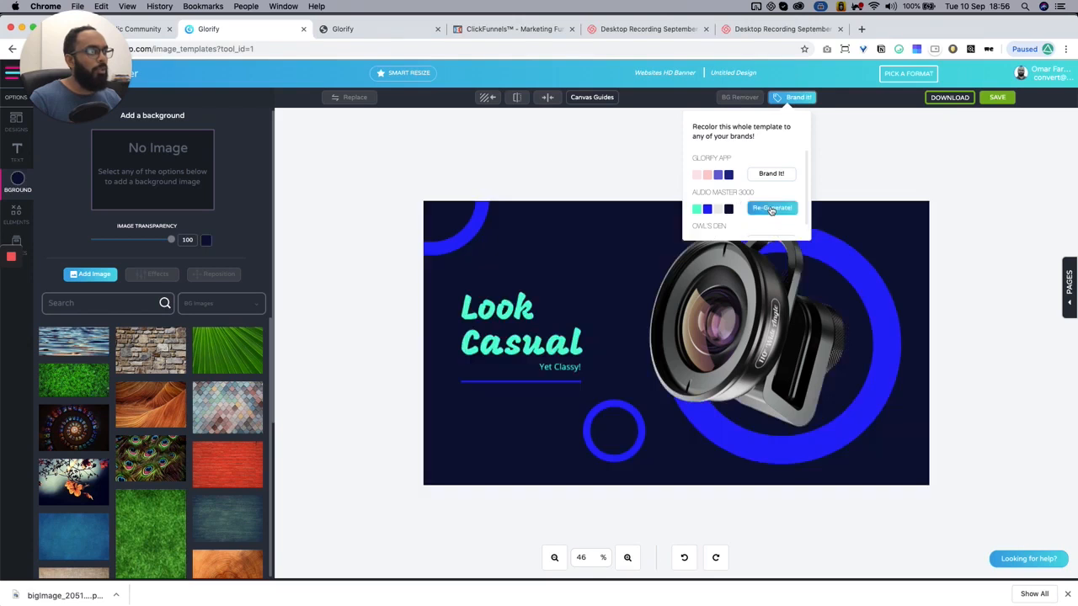
left_click(772, 209)
left_click(771, 209)
left_click(771, 208)
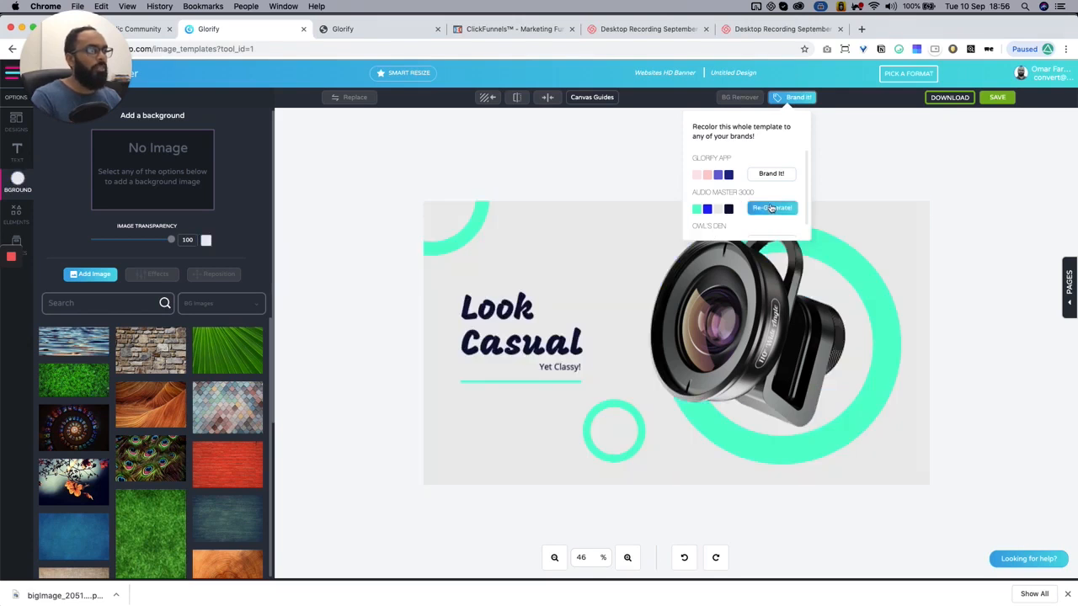
left_click(771, 209)
left_click(771, 208)
left_click(772, 209)
left_click(771, 209)
left_click(771, 208)
left_click(771, 209)
left_click(771, 209)
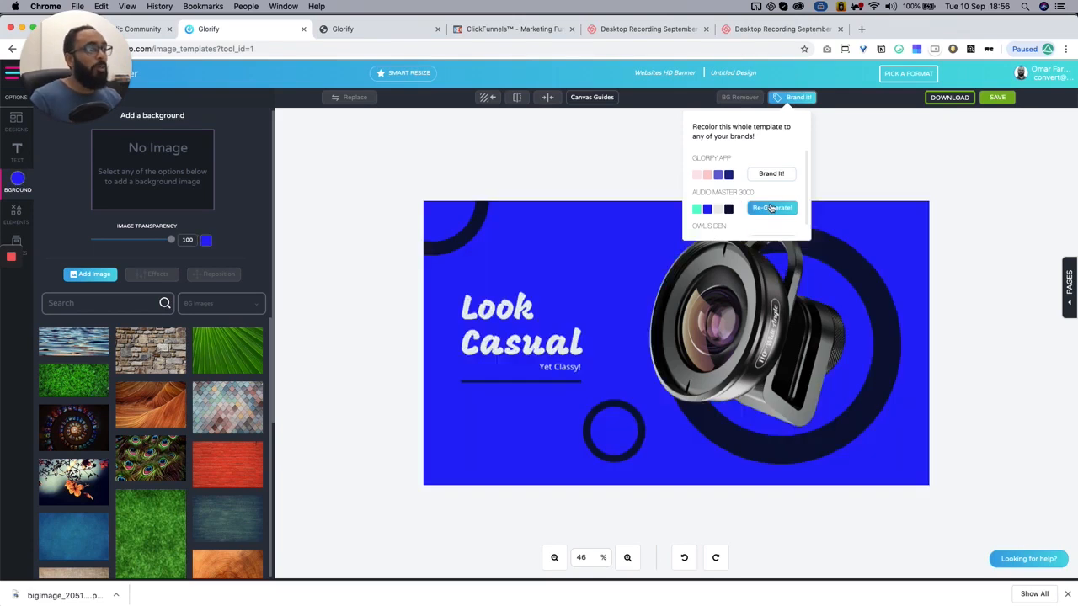
left_click(771, 209)
left_click(772, 208)
left_click(771, 209)
left_click(771, 209)
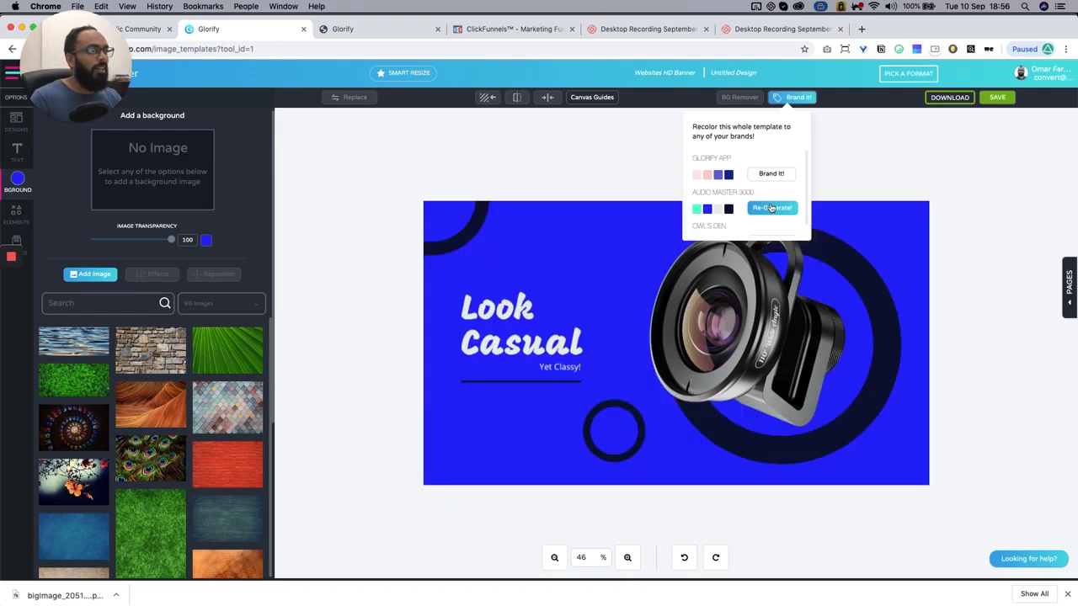
Regenerate the Audio Master 3000 recolor to a light grey background with mint rings and dark text
left_click(771, 209)
left_click(594, 234)
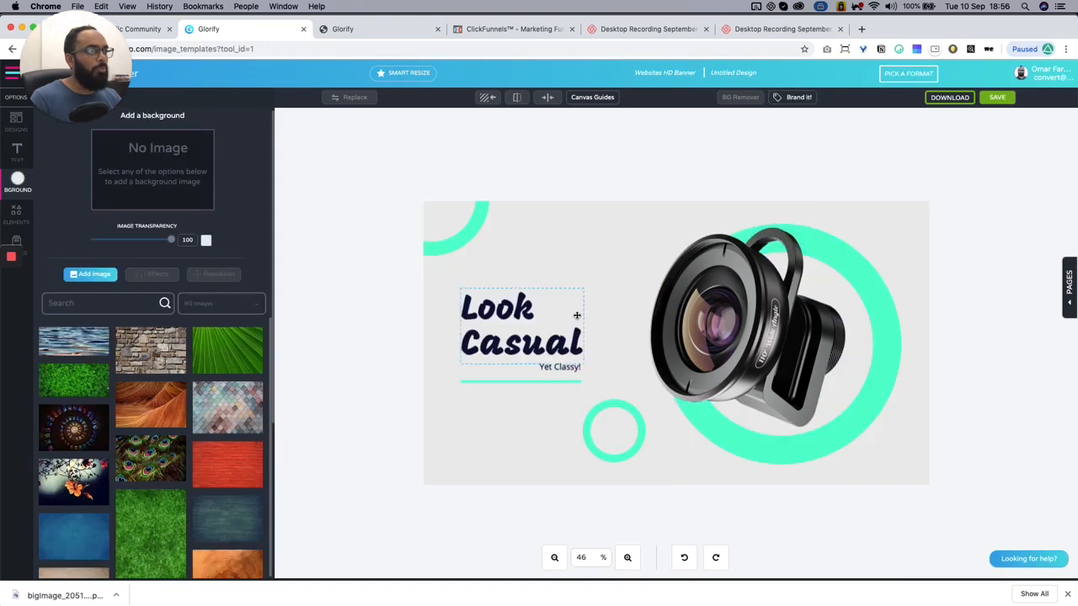
Set the "Look Casual" heading's font to Mukta mahee extra bold and its line height to 0.7
left_click(568, 318)
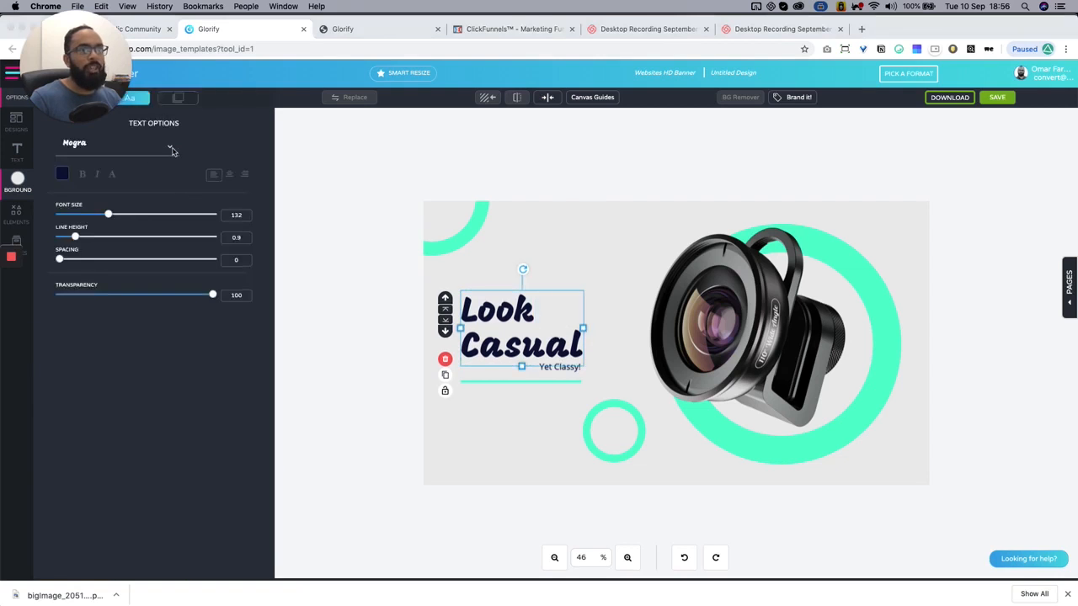
left_click(117, 143)
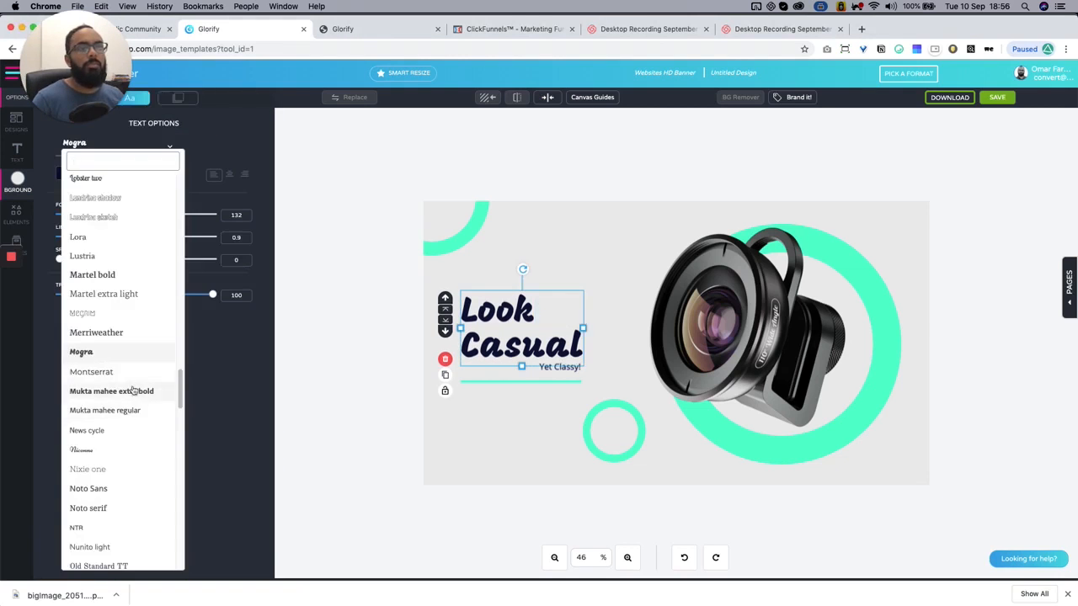
left_click(137, 390)
left_click(447, 277)
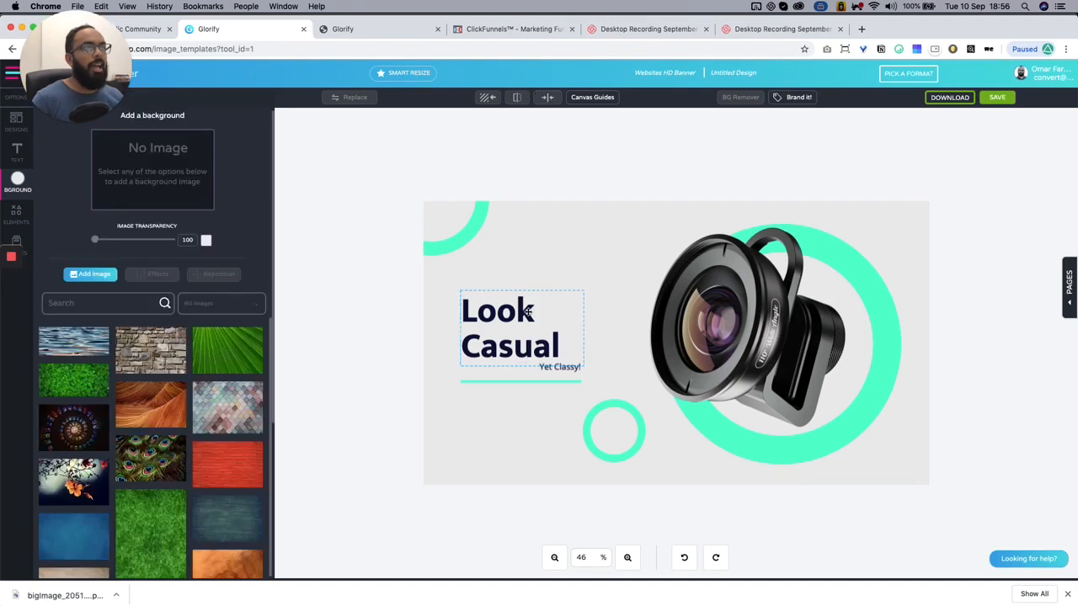
left_click(526, 314)
left_click_drag(72, 239, 71, 240)
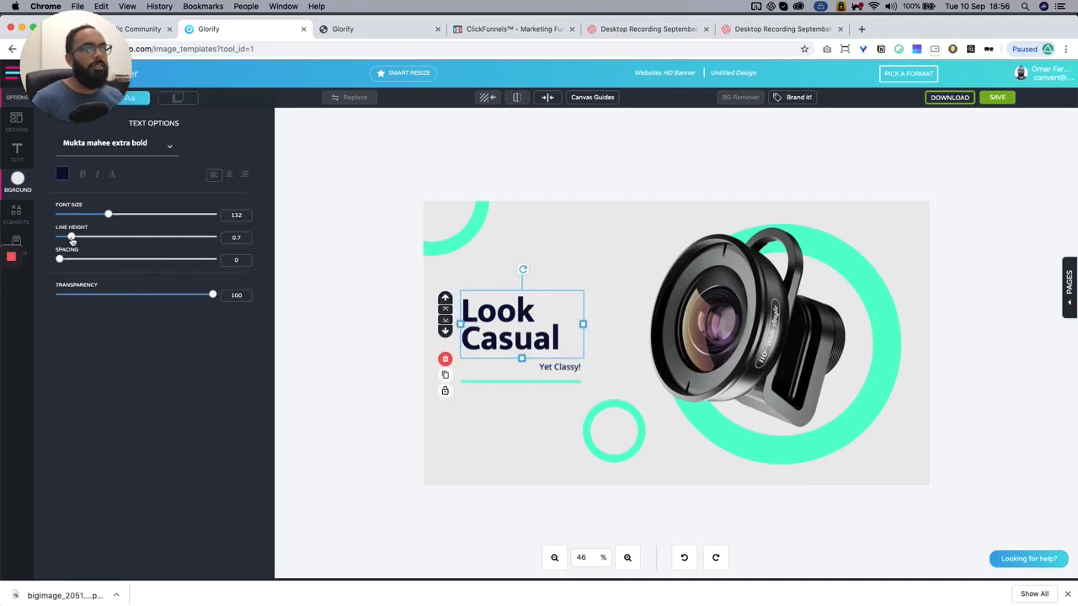
Replace the heading text with "Capture on the move." and move it up above the mint line
double_click(502, 319)
type("Capture")
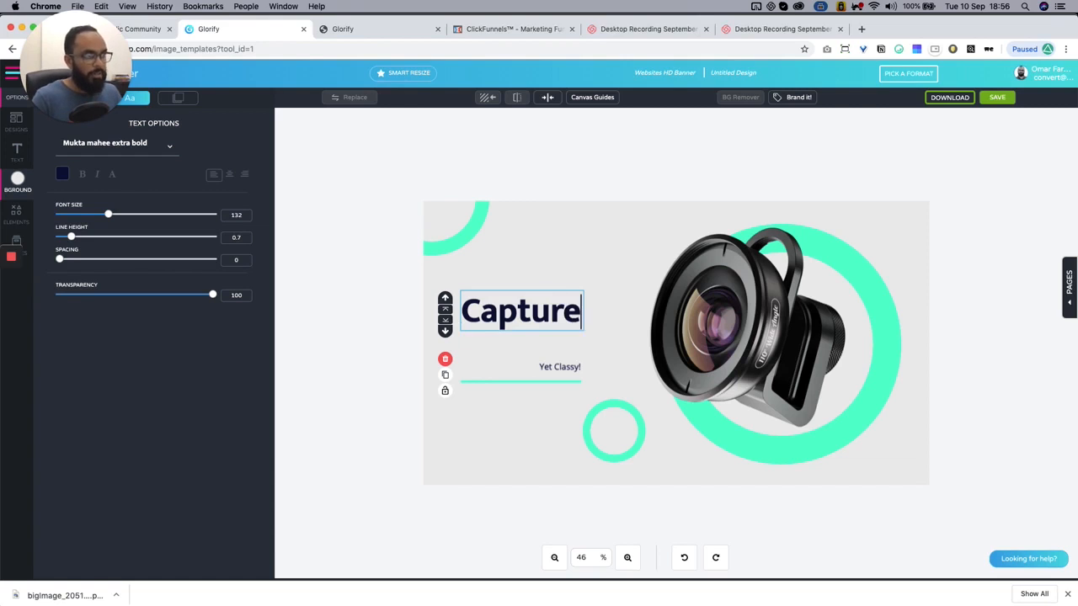
type(" on the move.")
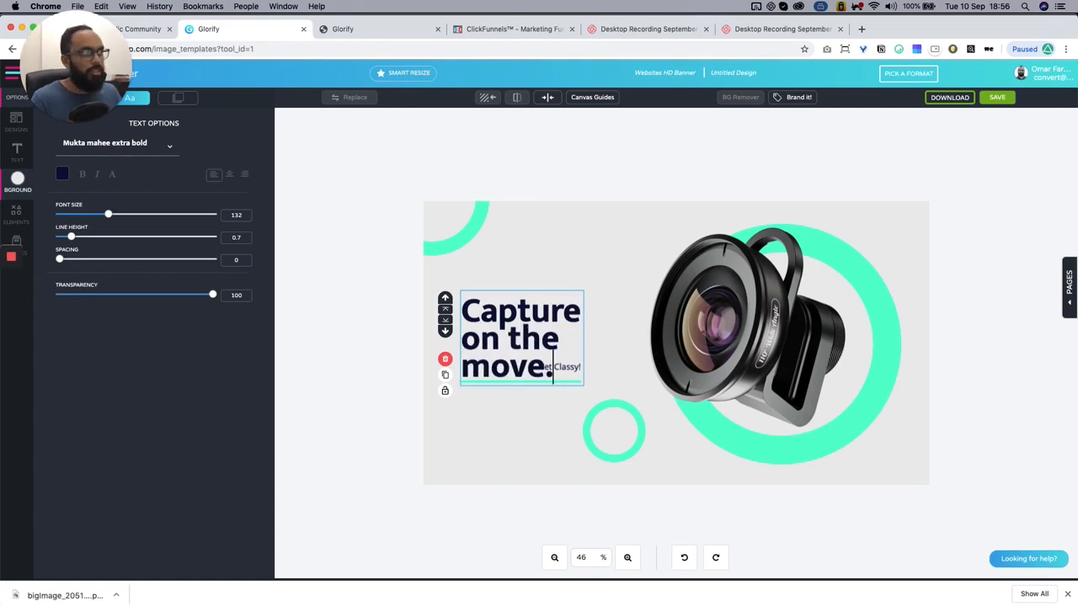
left_click(528, 409)
left_click_drag(523, 336, 522, 314)
Move the tagline below the mint line, change it to "A wide lens like no other" and widen its box to fit one line
left_click_drag(564, 369, 487, 407)
double_click(488, 404)
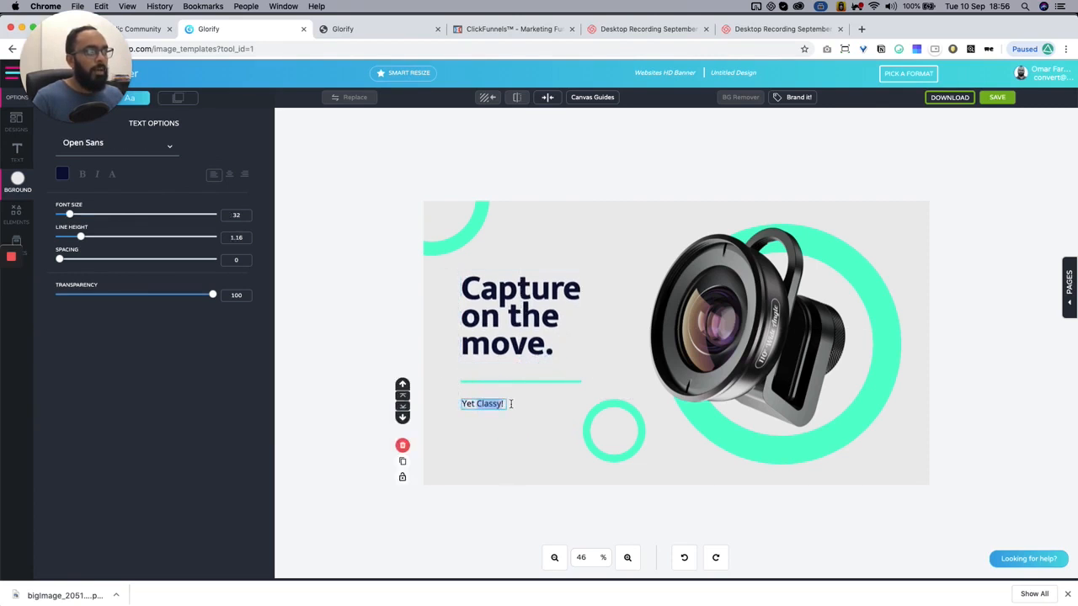
type("A wide lens")
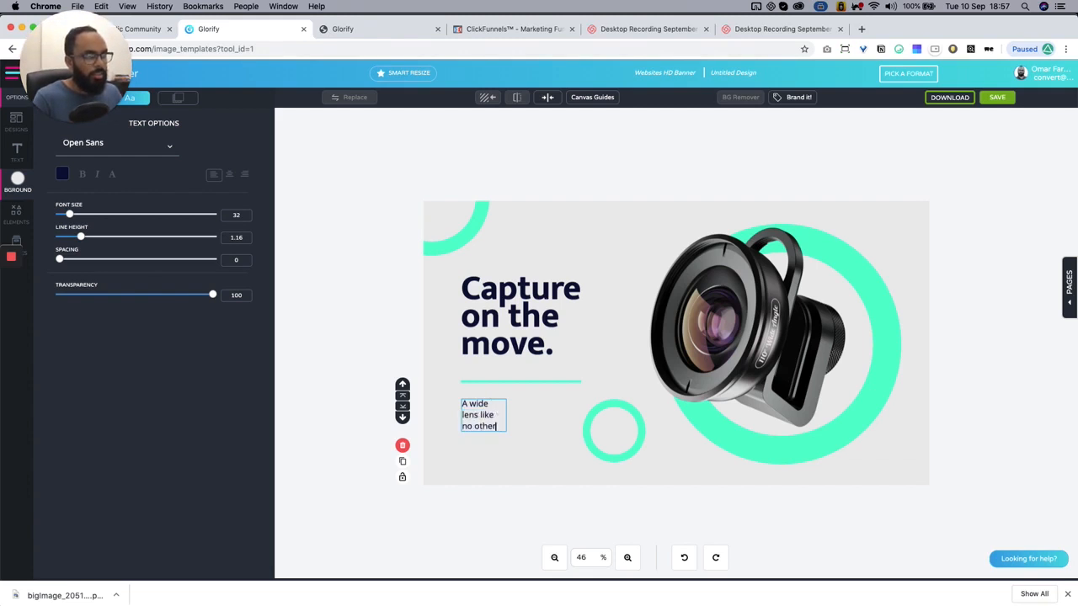
type(" like no other")
left_click(477, 428)
left_click(503, 418)
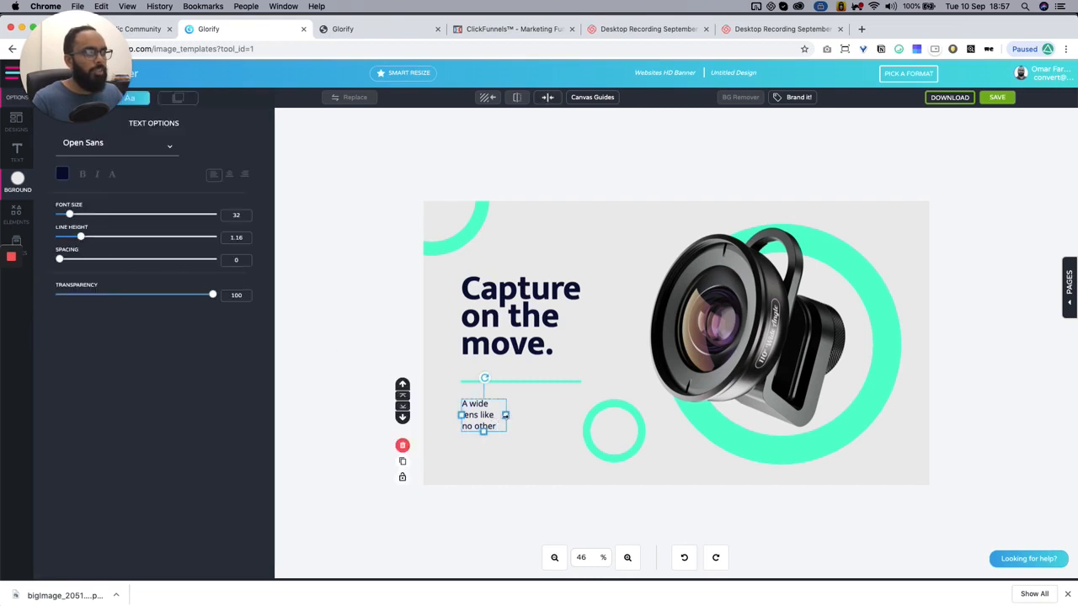
left_click_drag(505, 415, 547, 407)
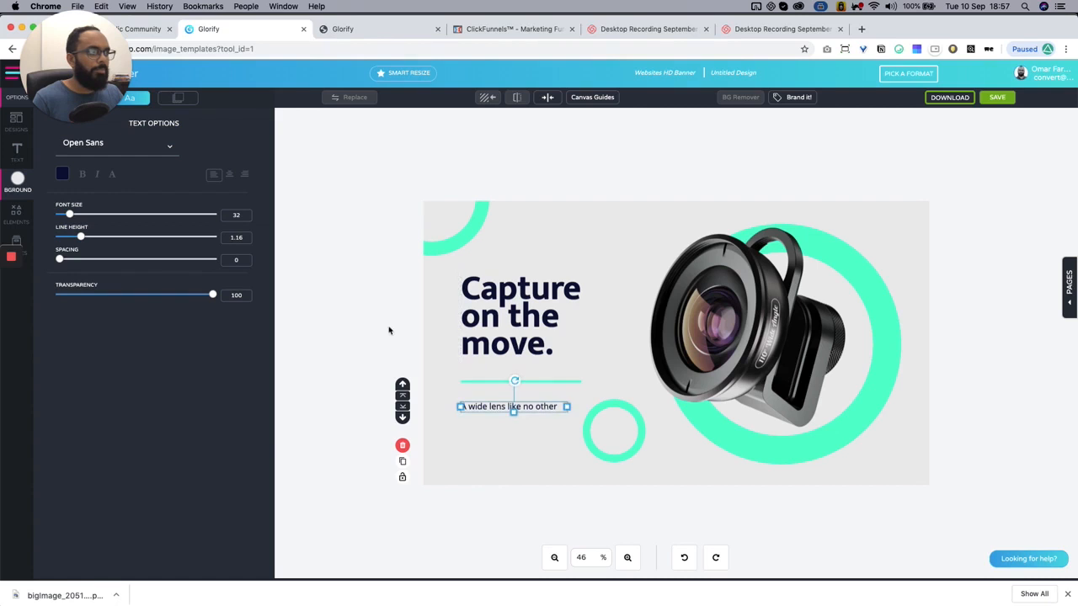
left_click(388, 330)
Enlarge the small mint ring beside the tagline slightly
left_click(592, 426)
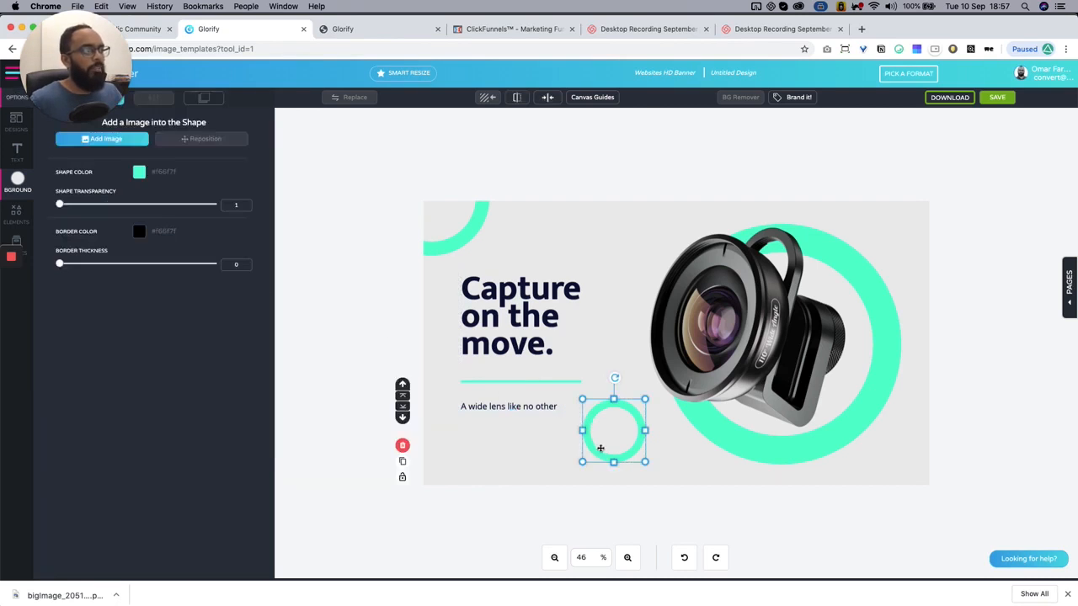
left_click_drag(582, 463, 575, 471)
left_click_drag(604, 451, 610, 451)
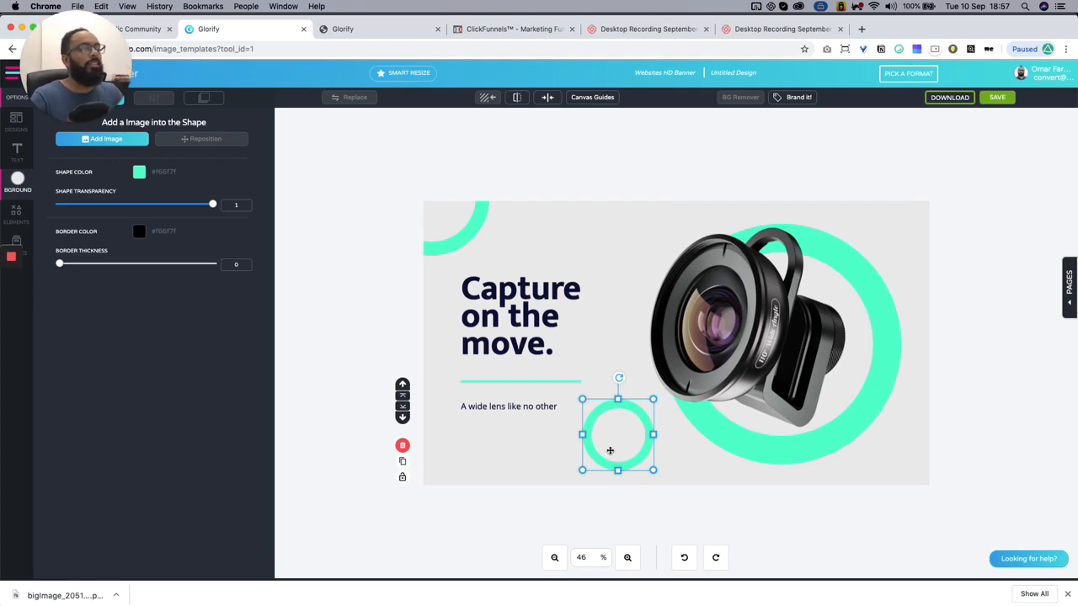
left_click(563, 221)
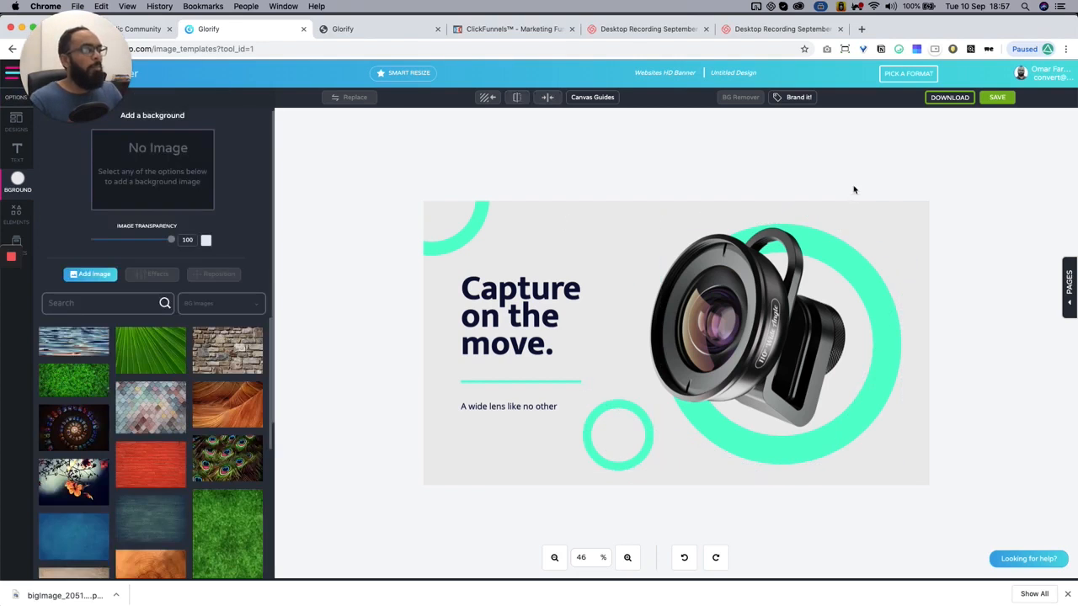
Download the finished banner as a High Res JPG
left_click(950, 101)
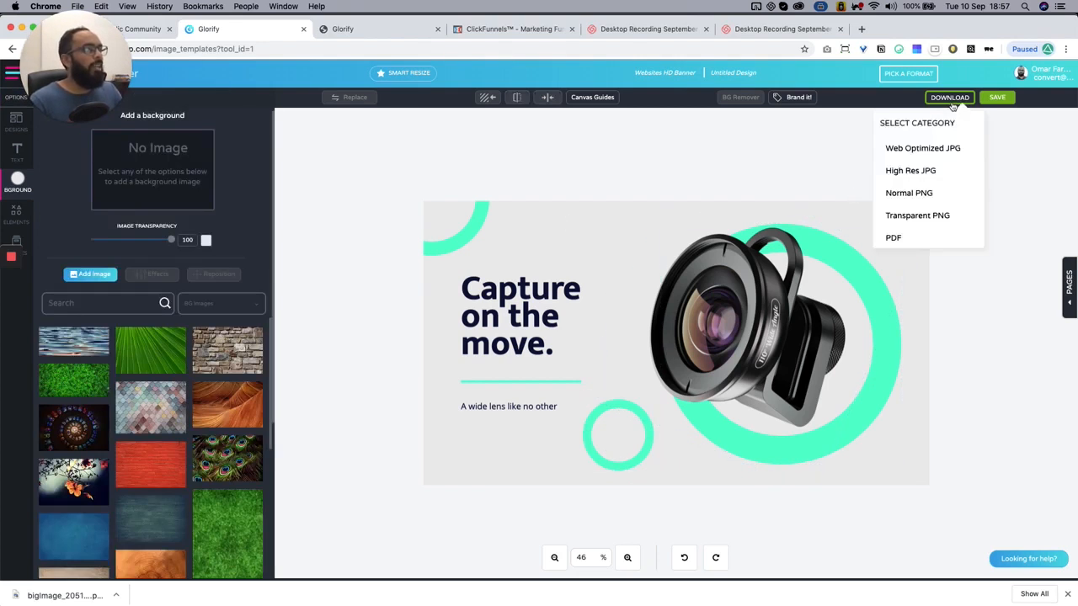
left_click(918, 172)
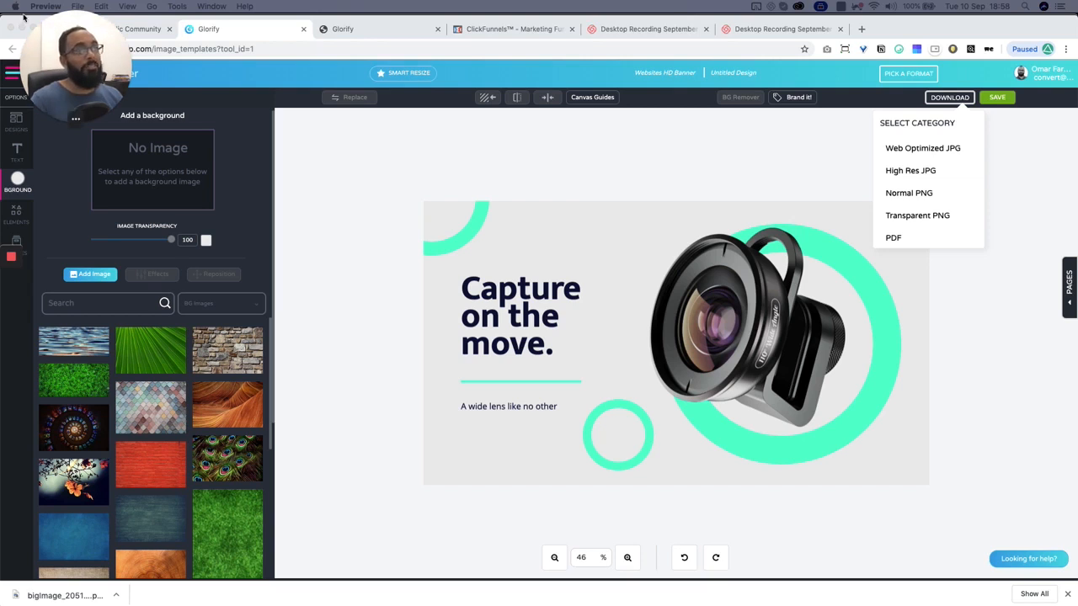
left_click(445, 178)
Switch to ClickFunnels and open the Optin page for editing
left_click(520, 34)
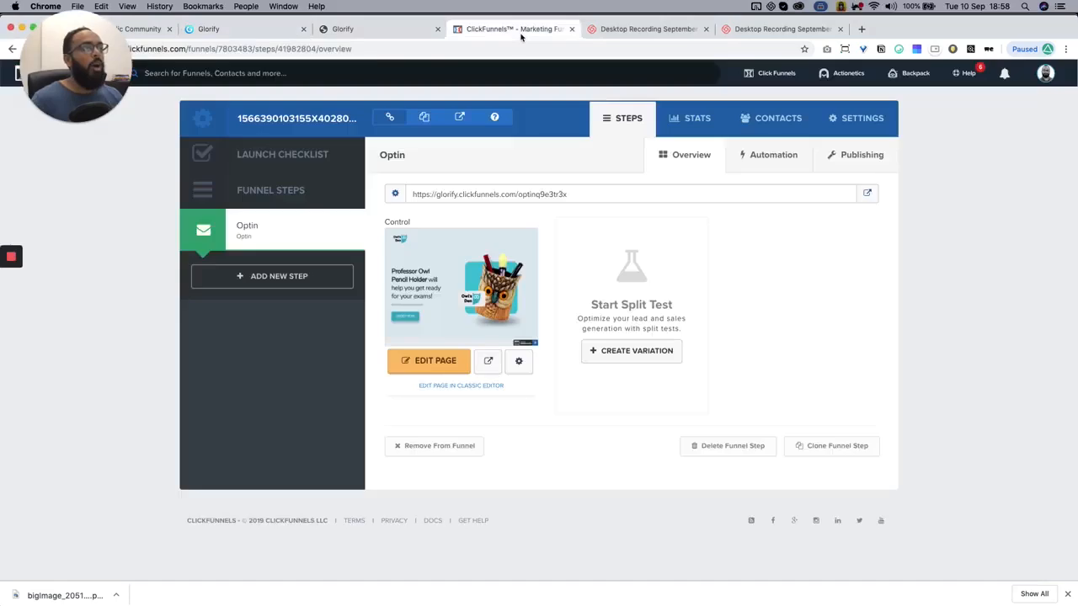
left_click(438, 366)
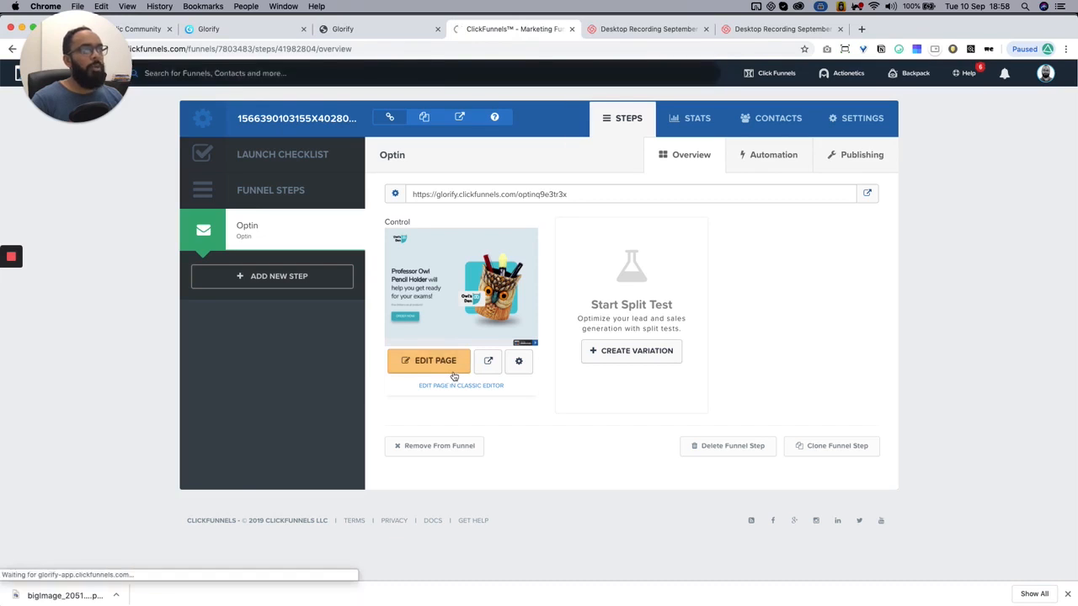
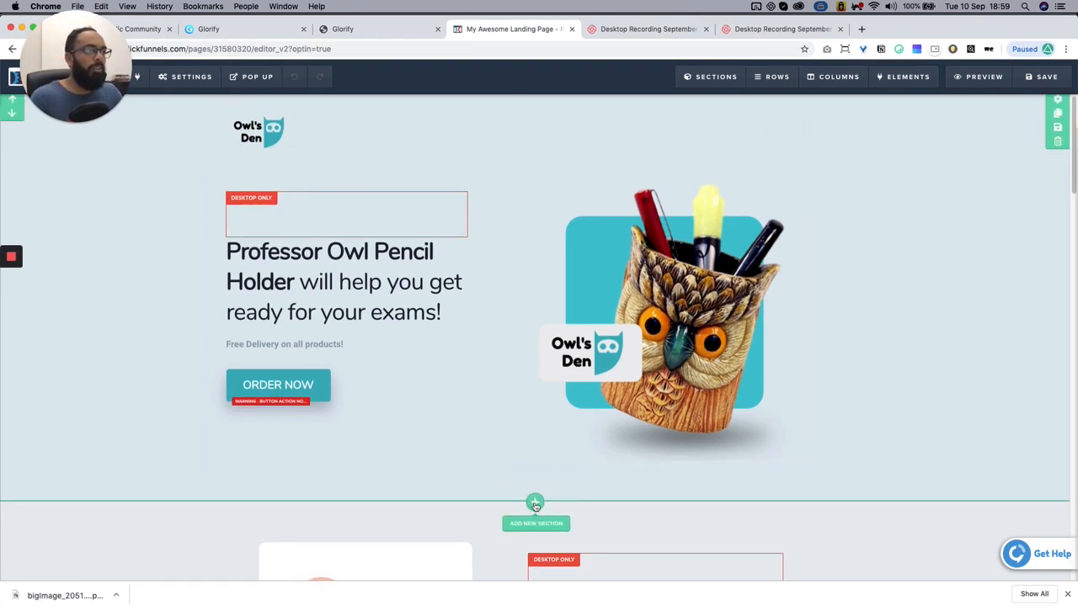
Add a one-column row beneath the owl pencil holder row
left_click(535, 502)
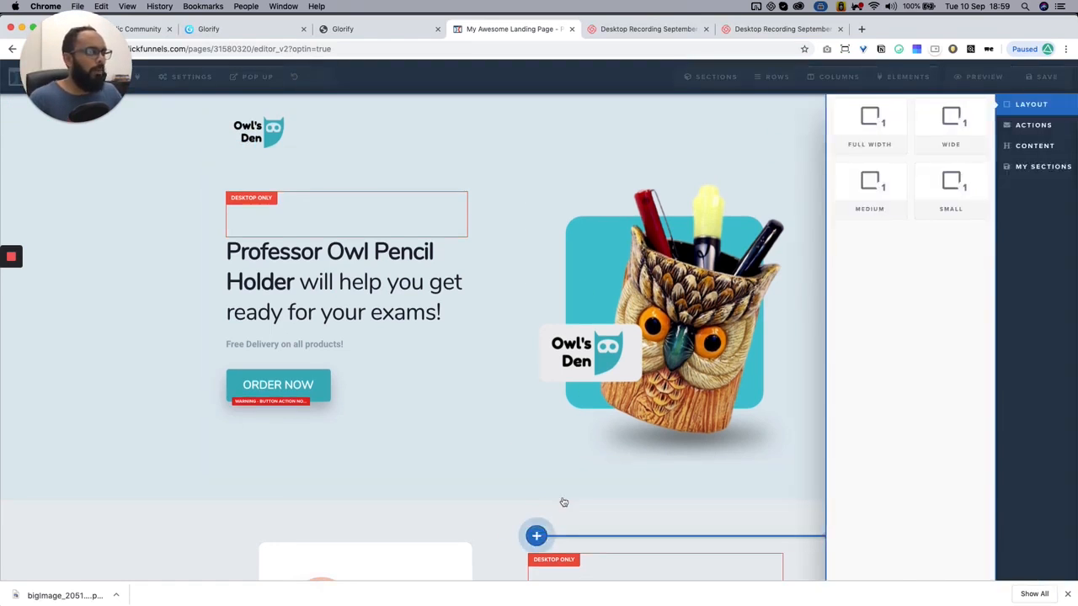
left_click(729, 168)
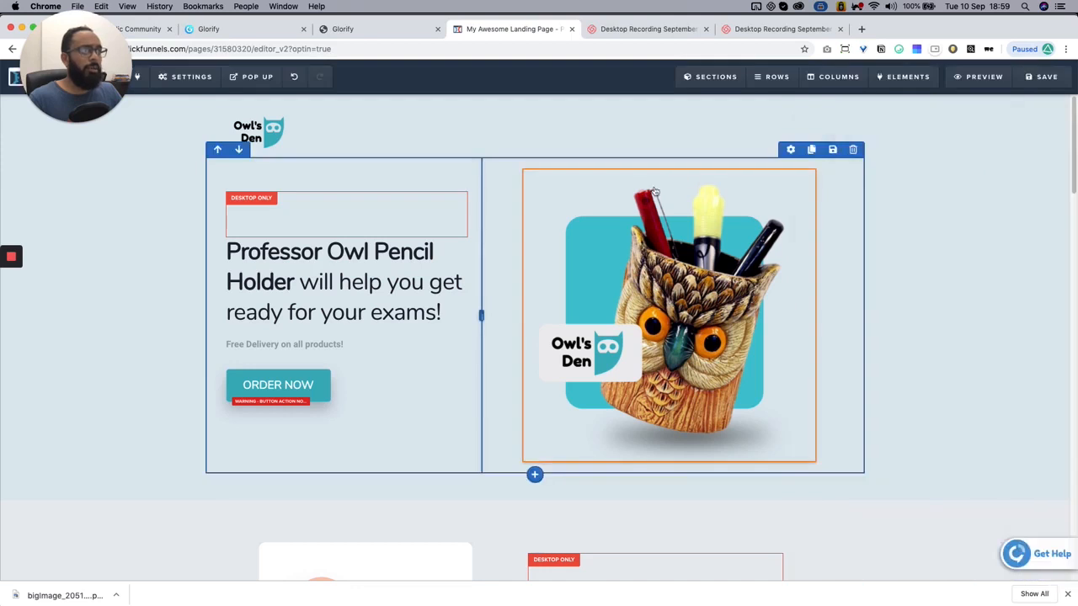
left_click(535, 474)
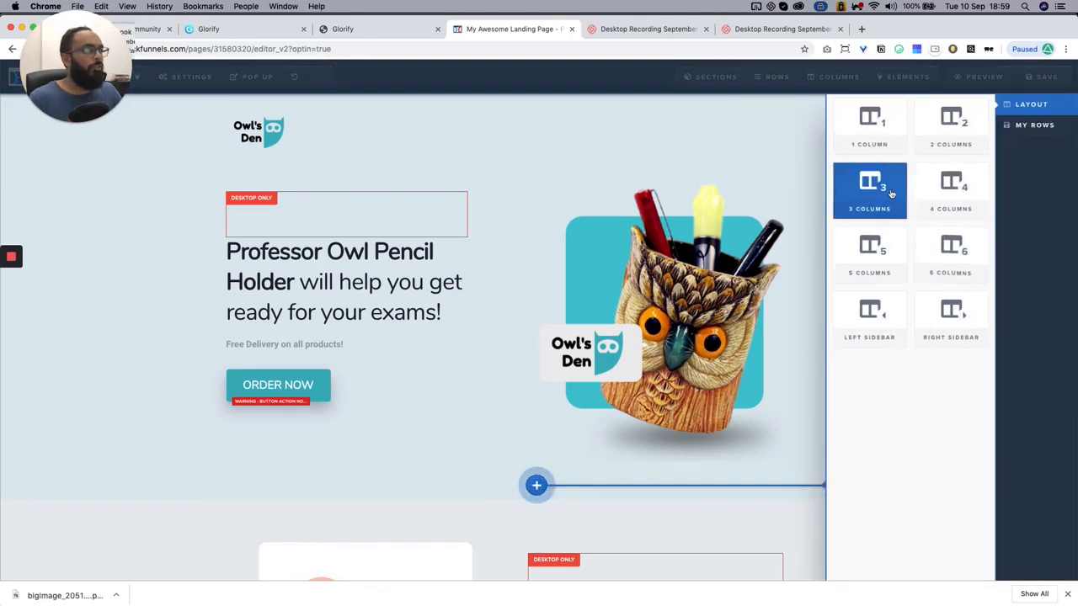
left_click(873, 141)
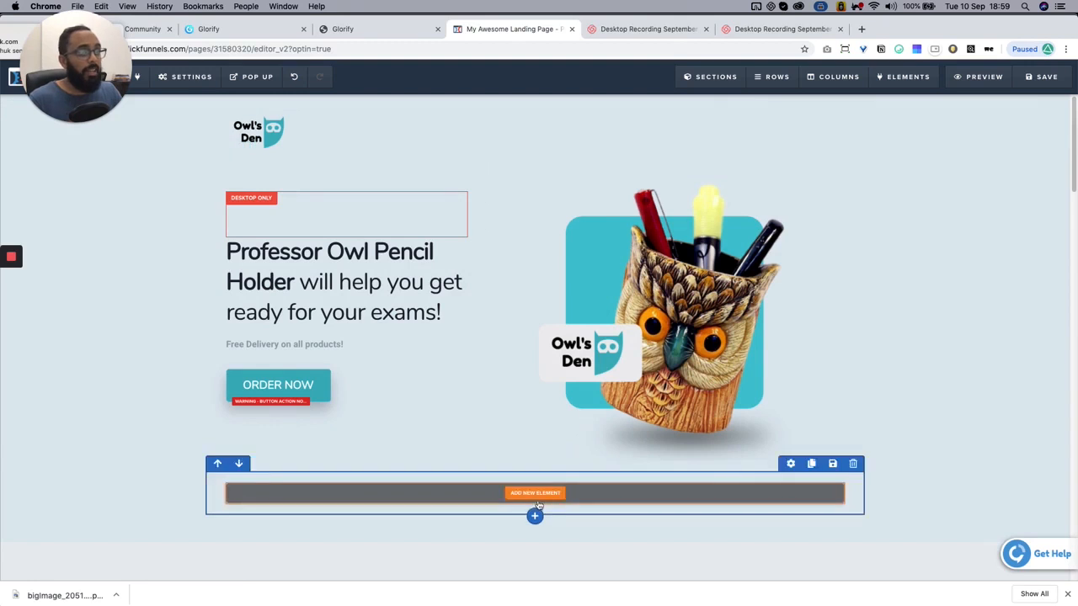
Insert an image element into the new row and open its settings
left_click(536, 493)
left_click(878, 339)
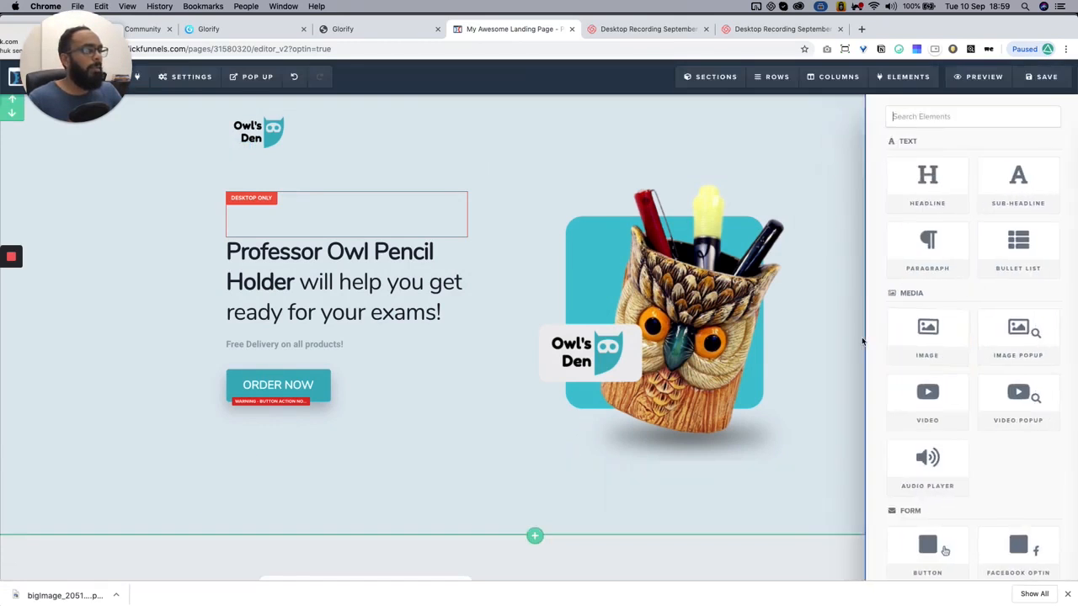
left_click(554, 512)
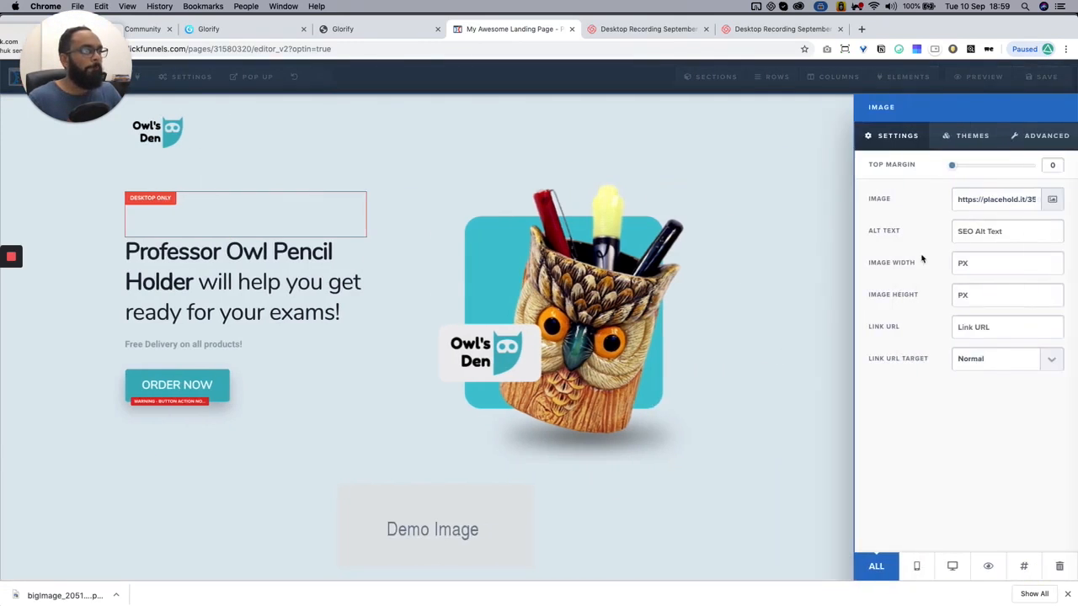
Upload bigImage_2088083484.jpg from the Recents folder to the image library and use it as the image element's picture
left_click(1049, 202)
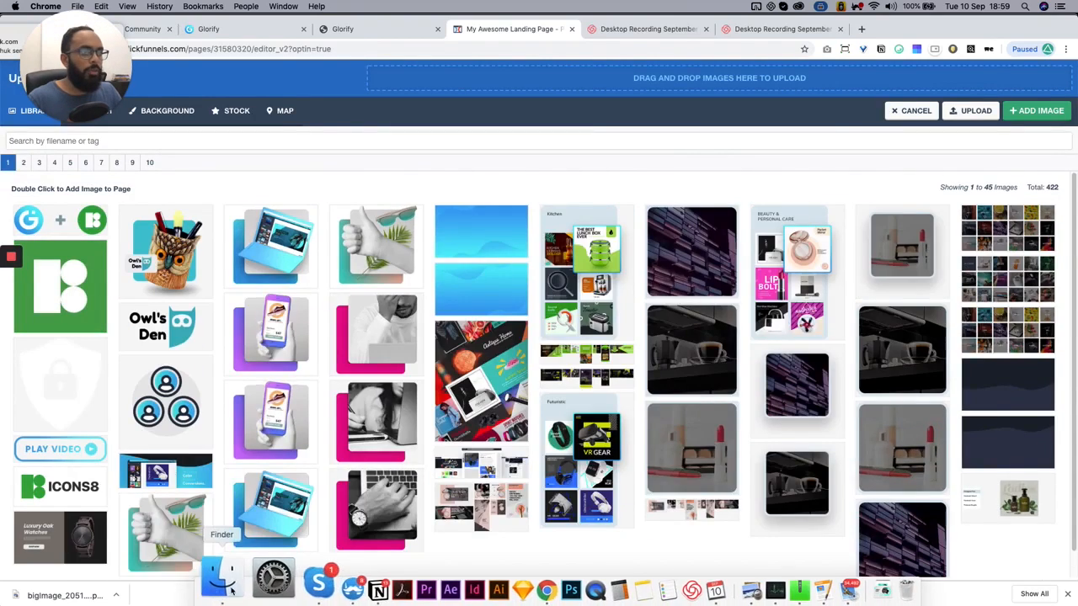
left_click(225, 590)
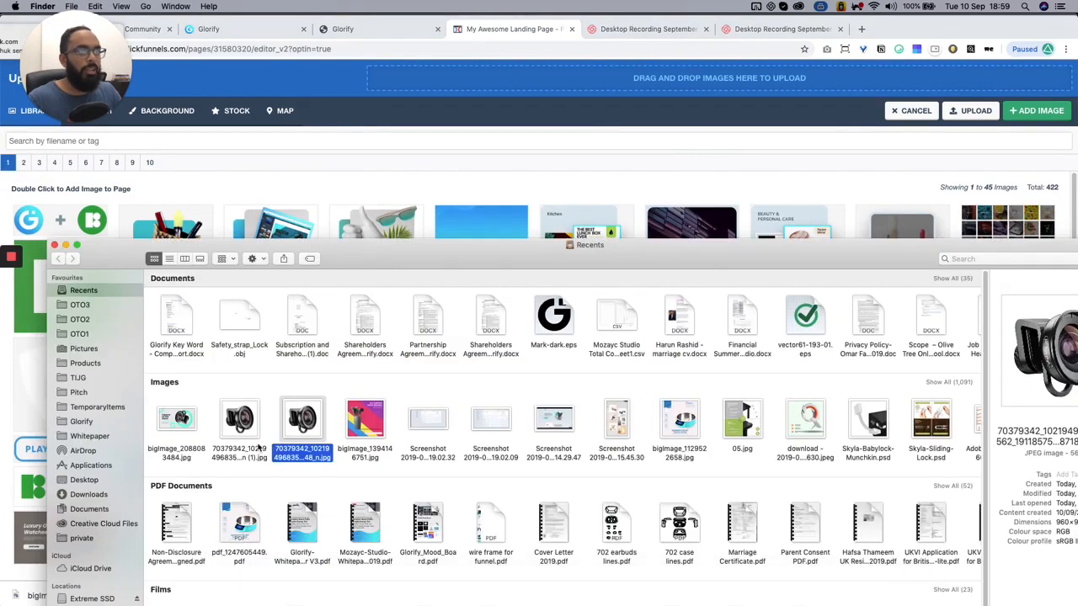
left_click(175, 418)
left_click_drag(175, 418, 604, 74)
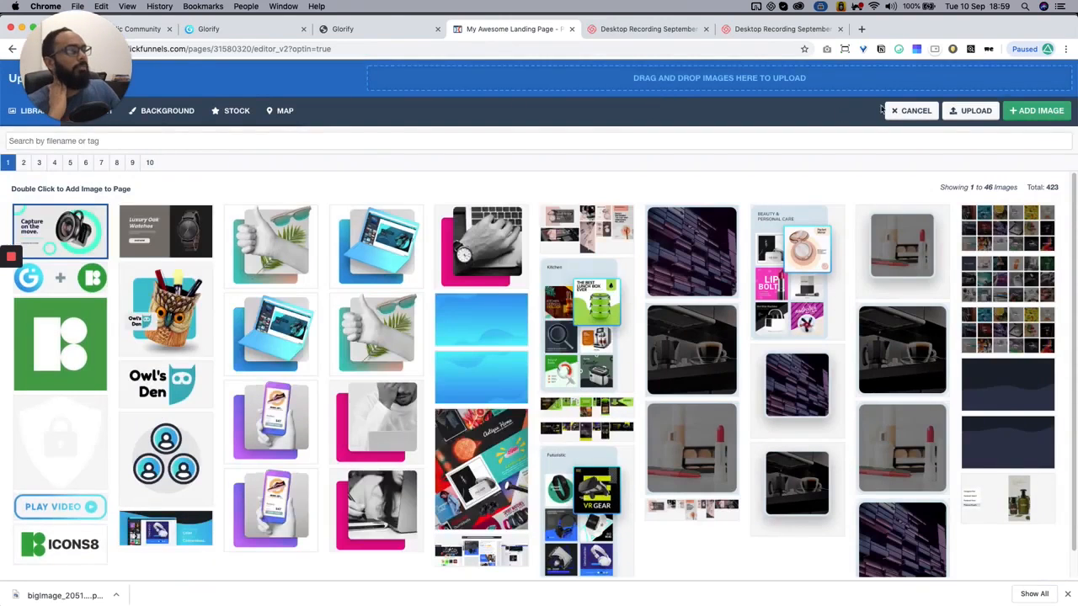
left_click(1038, 110)
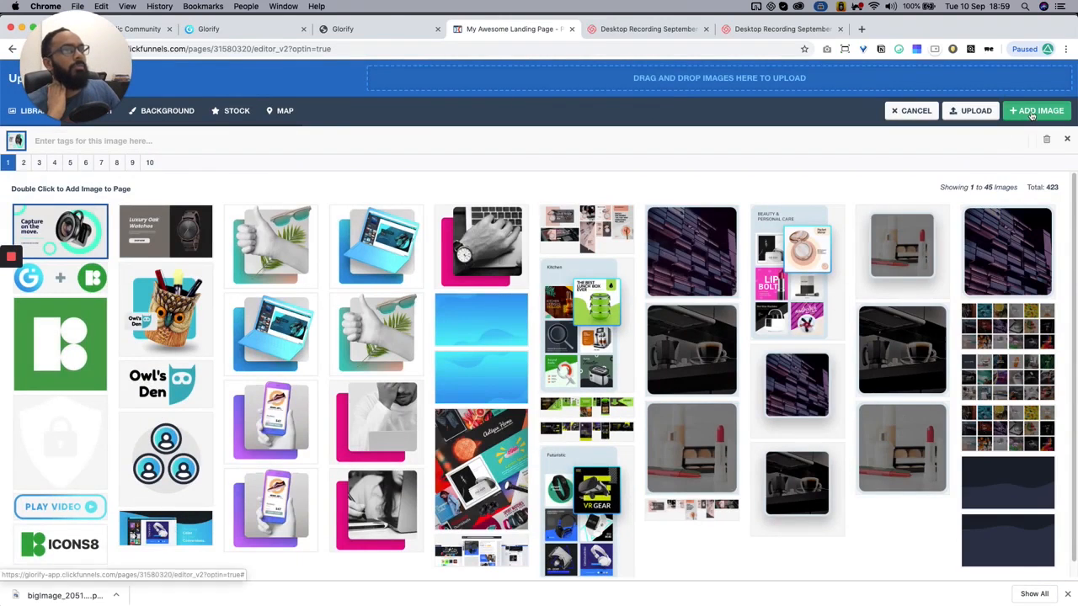
left_click(671, 291)
Move the lens banner row up above the owl pencil holder row
scroll(649, 328, "down", 4)
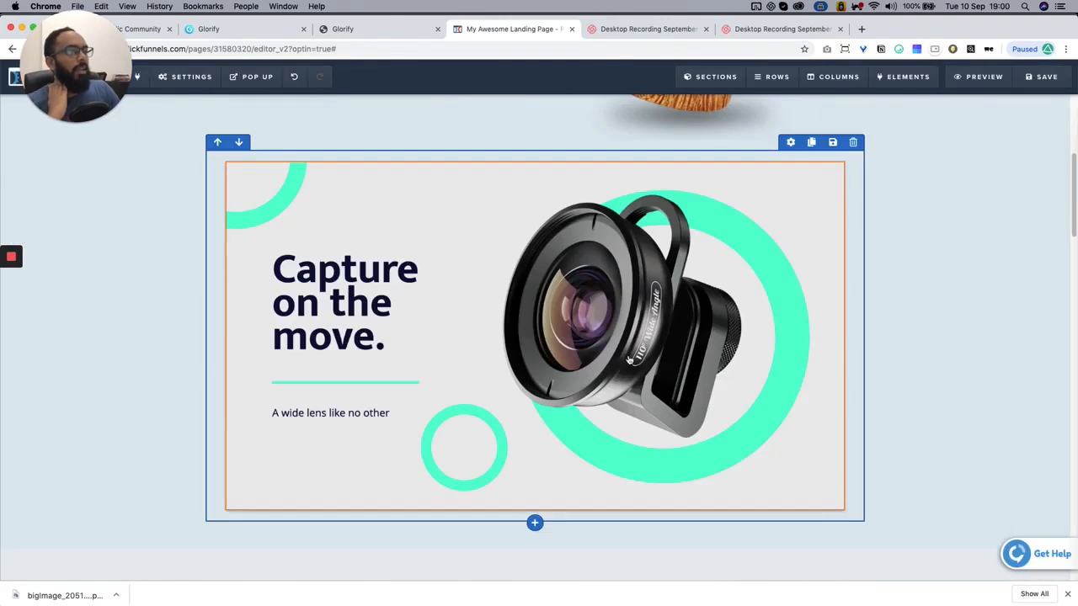
scroll(569, 365, "up", 4)
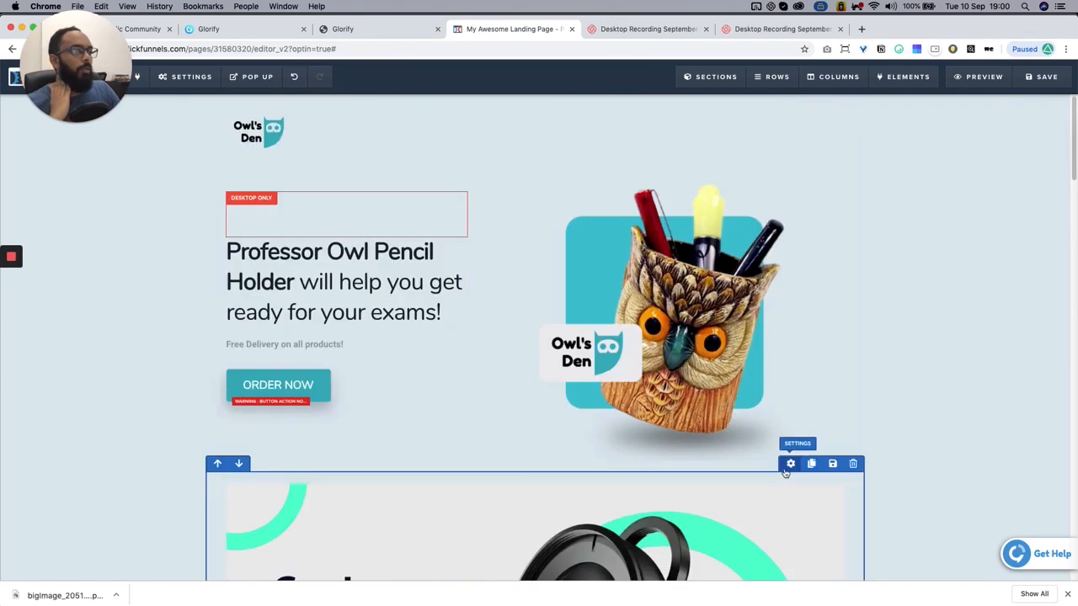
left_click(218, 463)
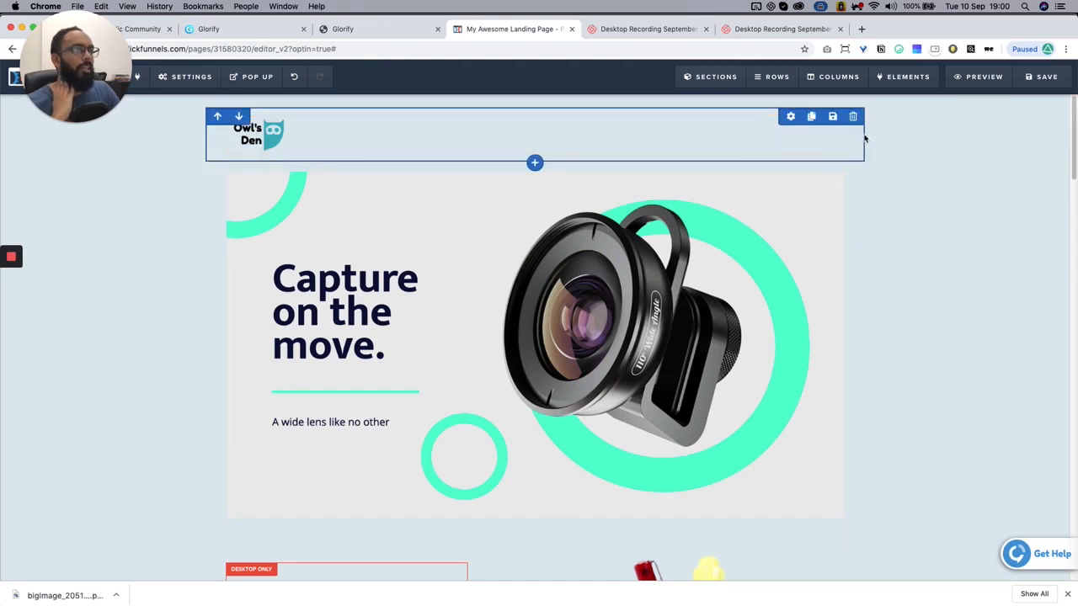
Add a two-column row beneath the Owl's Den logo row and delete the logo row
left_click(535, 164)
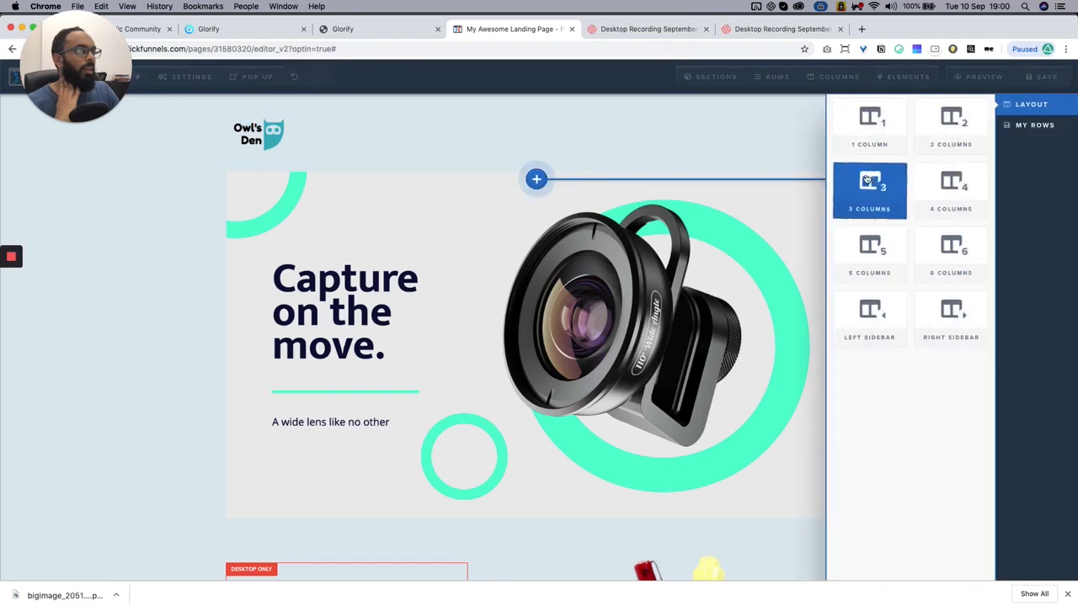
left_click(917, 126)
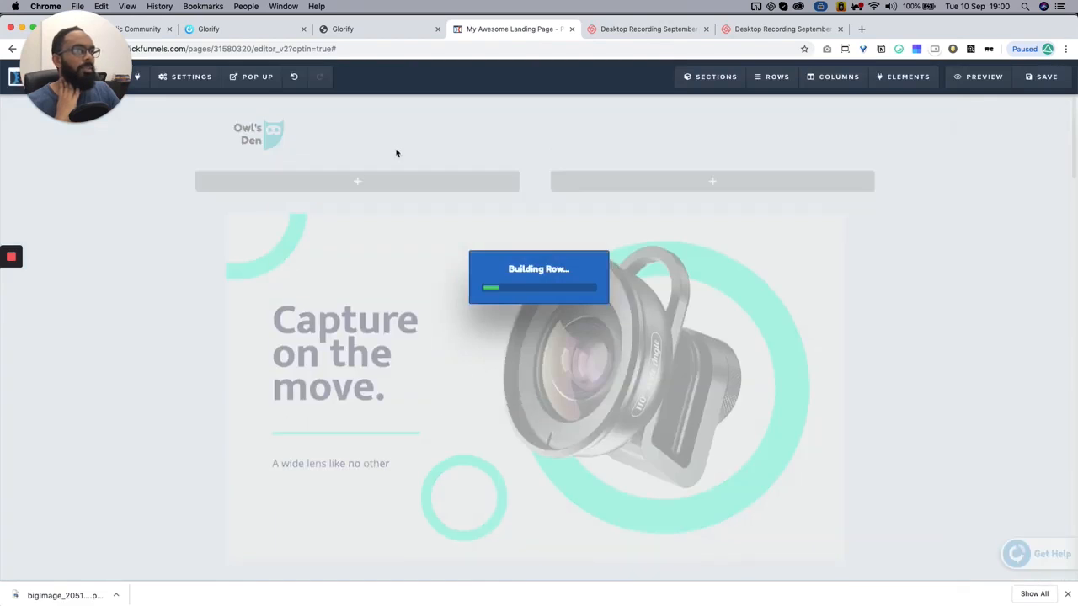
left_click(852, 117)
left_click(642, 113)
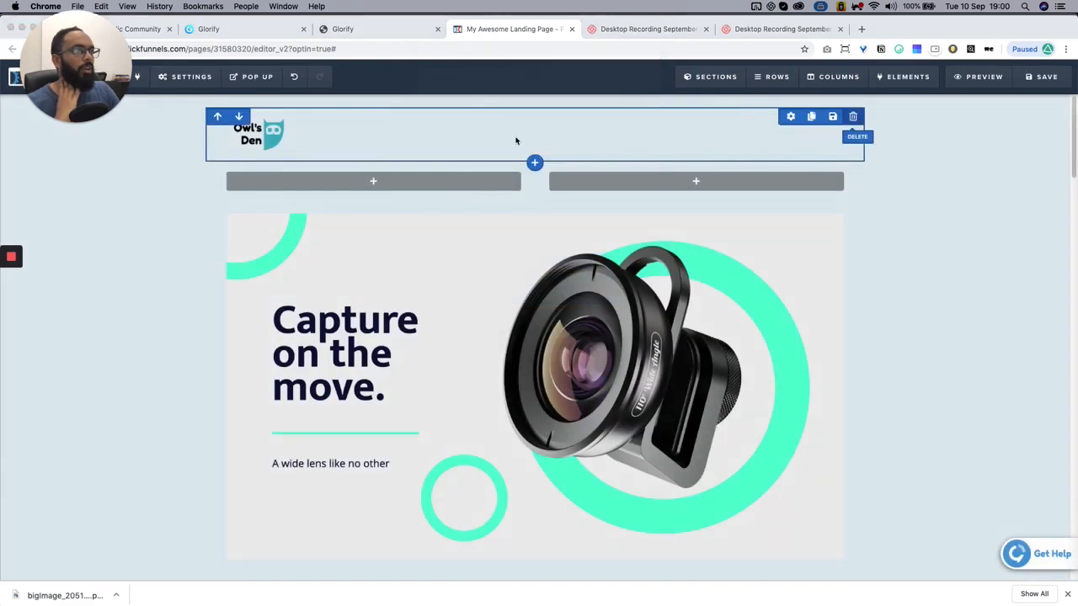
Insert a headline element in the first column of the top row and change its text to "Captura"
left_click(679, 155)
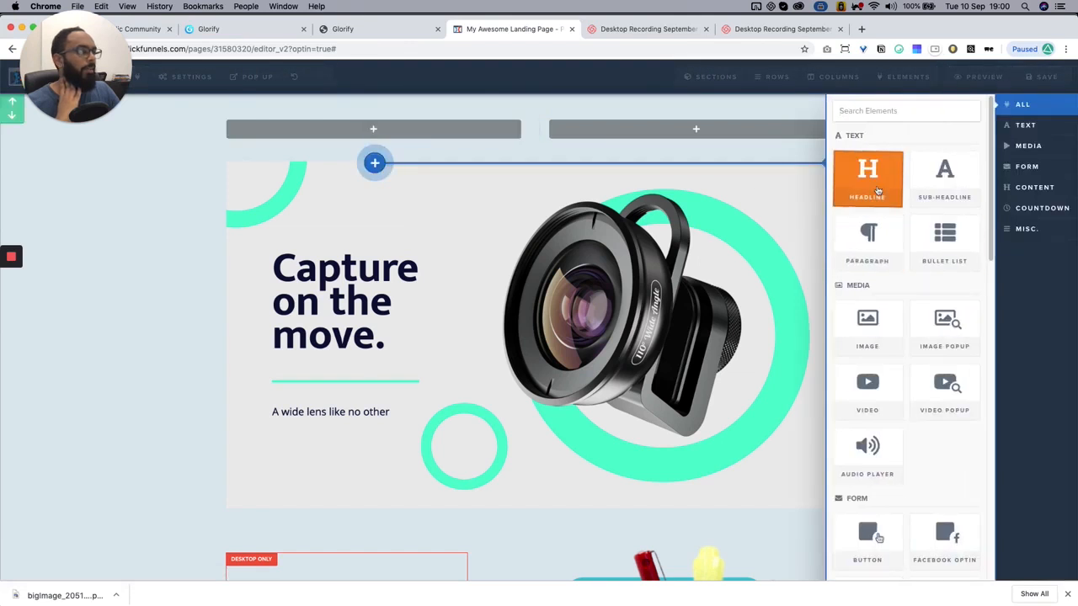
left_click_drag(867, 179, 289, 163)
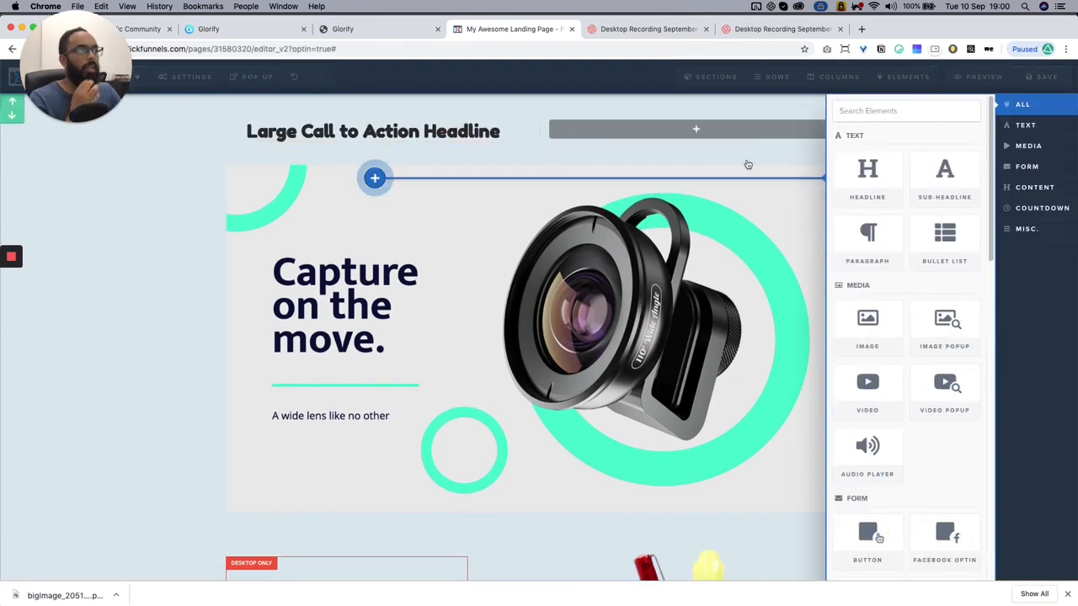
left_click(476, 128)
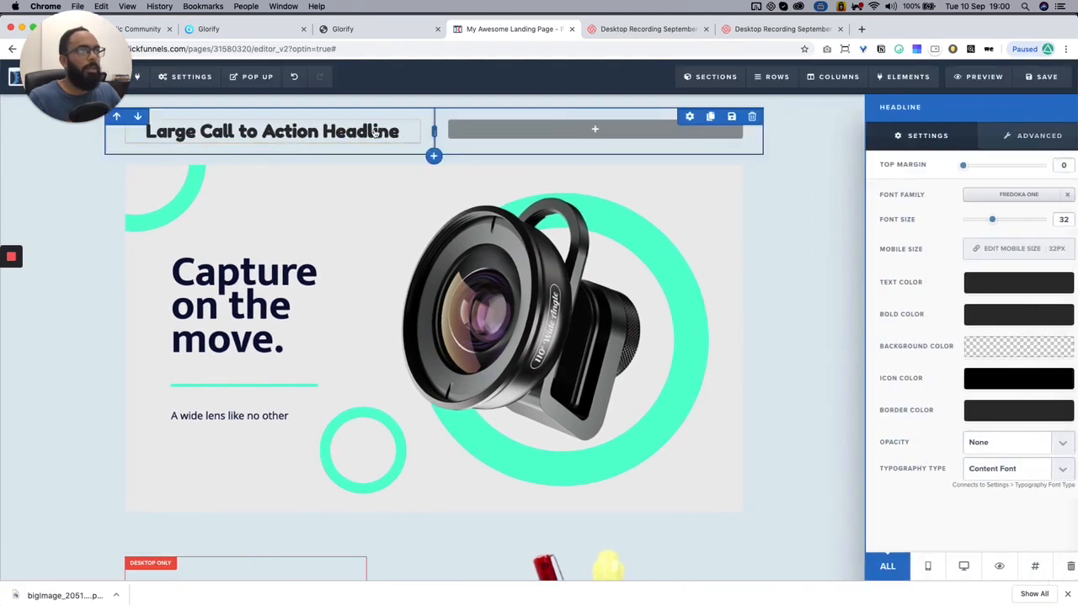
left_click(373, 128)
triple_click(389, 131)
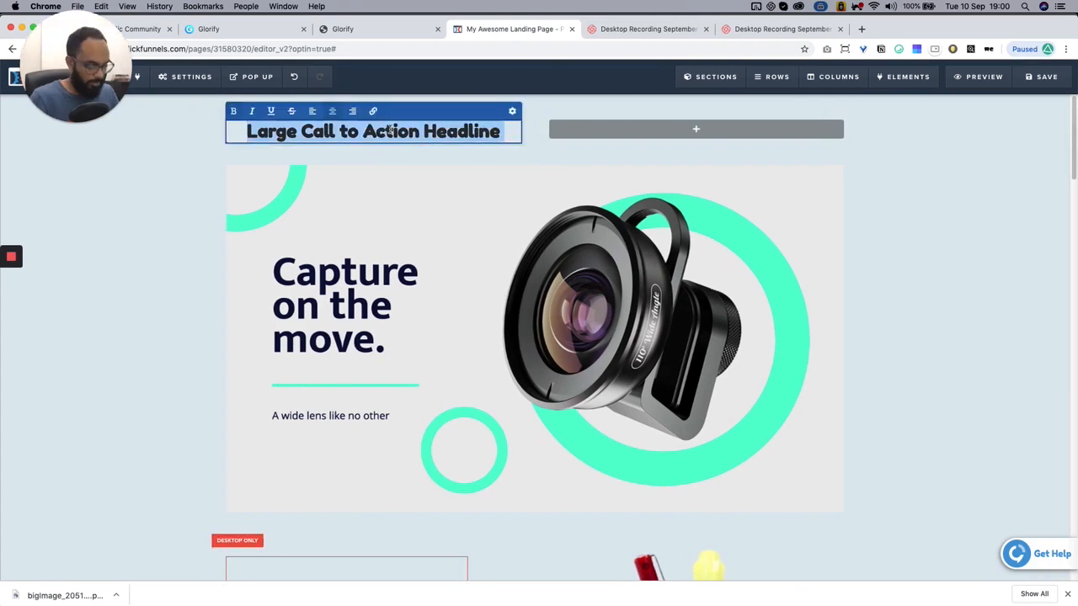
type("Caotuyra")
key("BackSpace")
key("BackSpace")
key("BackSpace")
key("BackSpace")
key("BackSpace")
key("BackSpace")
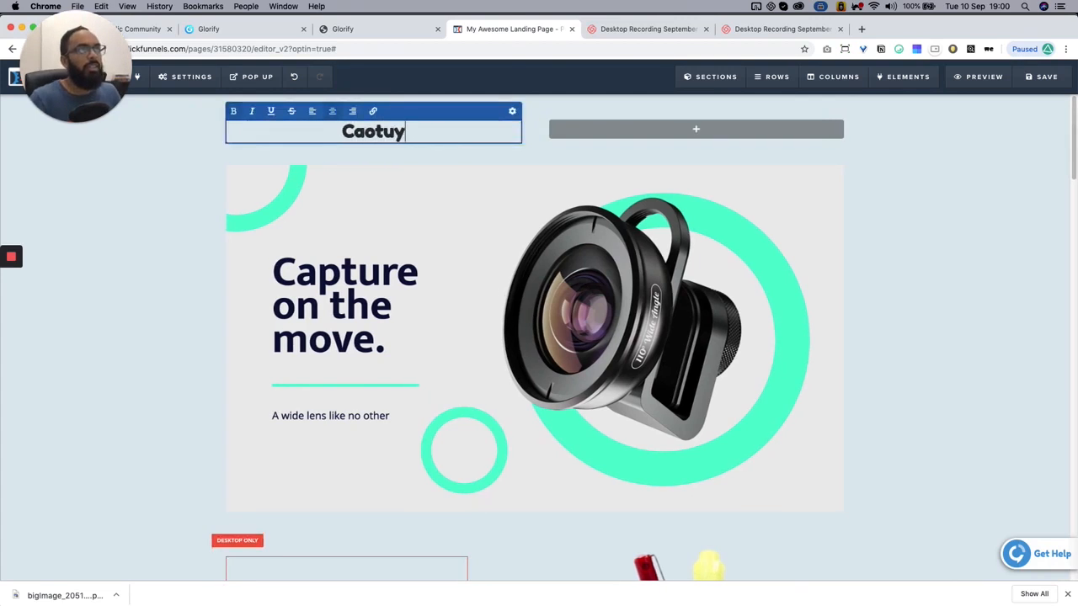
type("ptura")
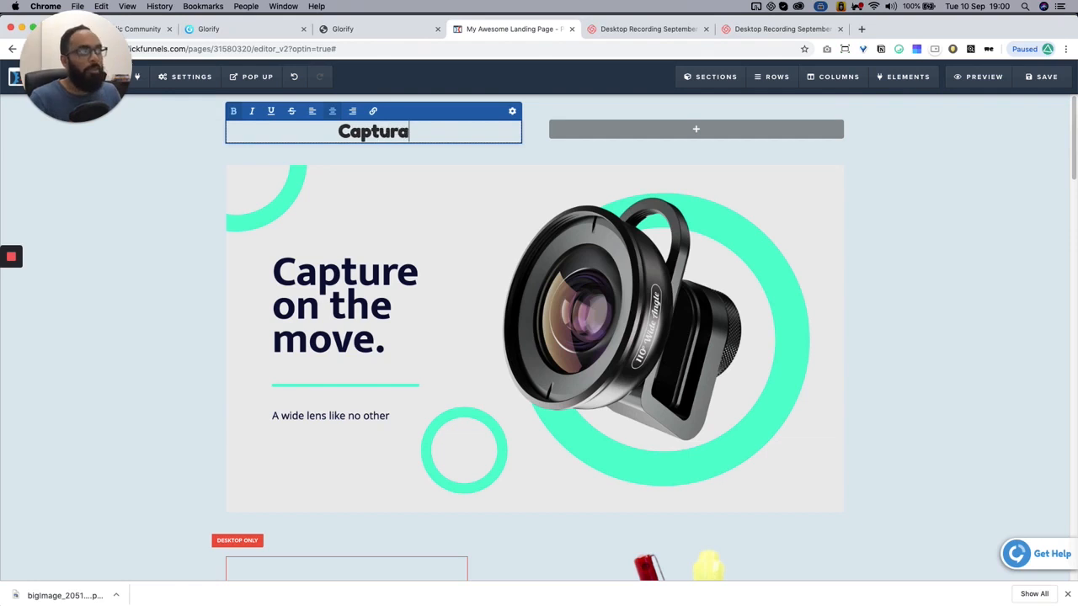
Left-align the Captura headline within its column
left_click(212, 141)
left_click(414, 138)
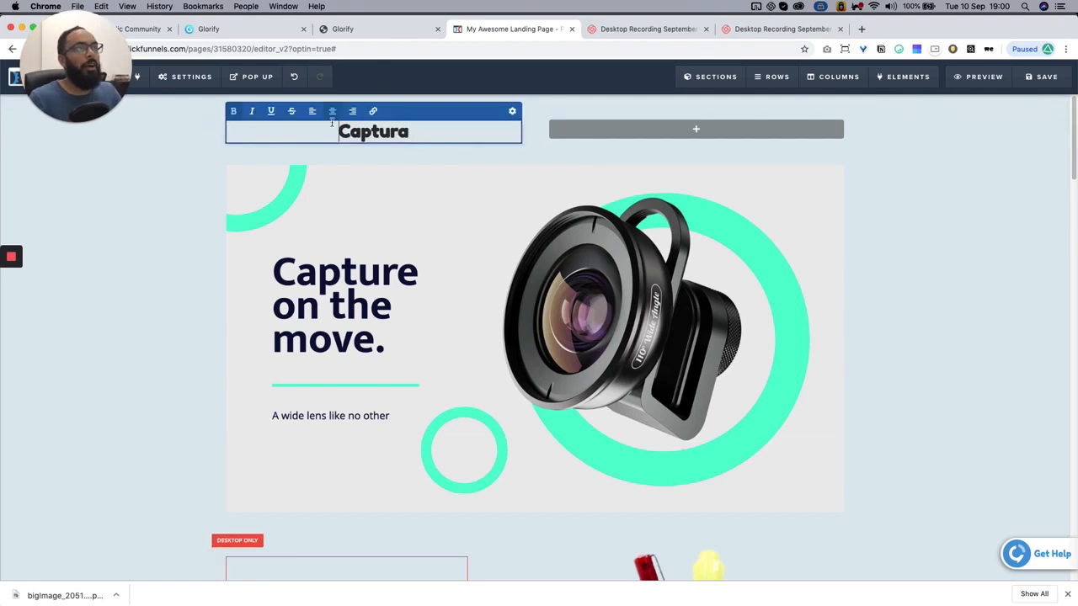
left_click(312, 111)
Try Fira Sans as the font family of the Captura headline
left_click(513, 112)
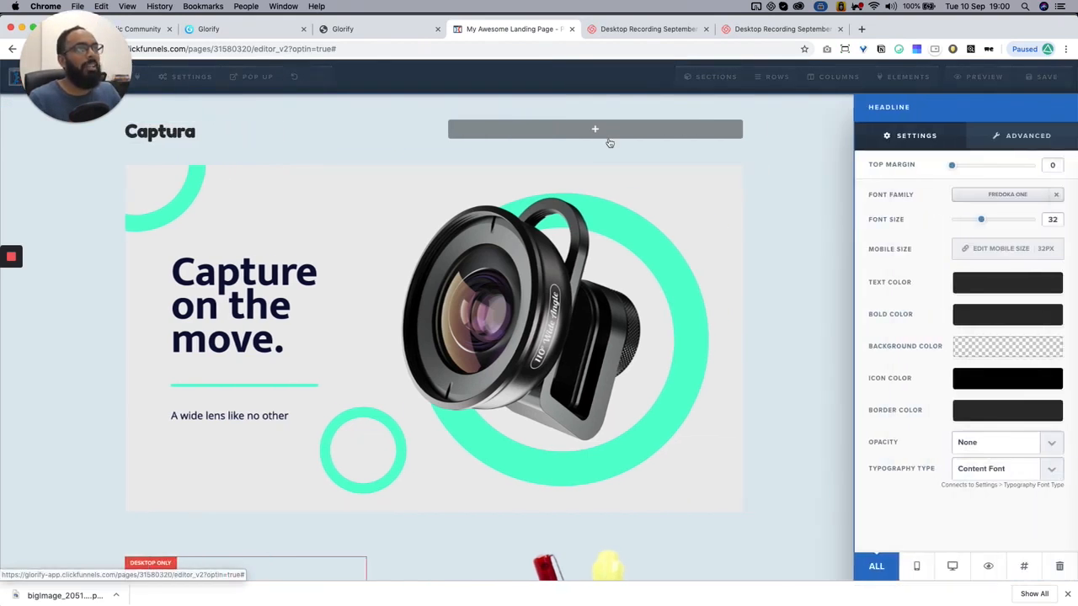
left_click(989, 194)
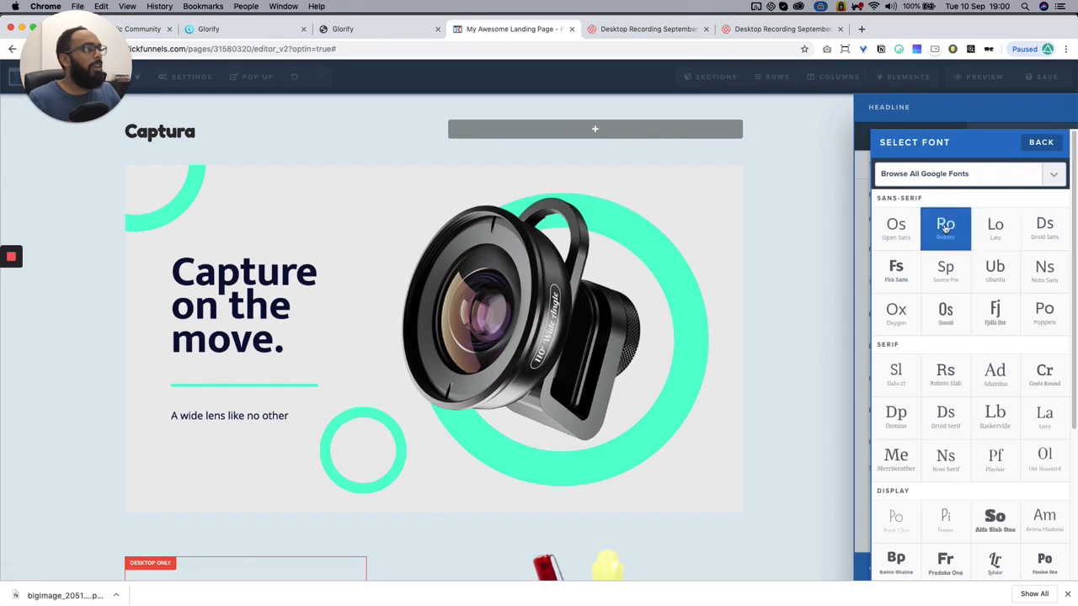
left_click(896, 269)
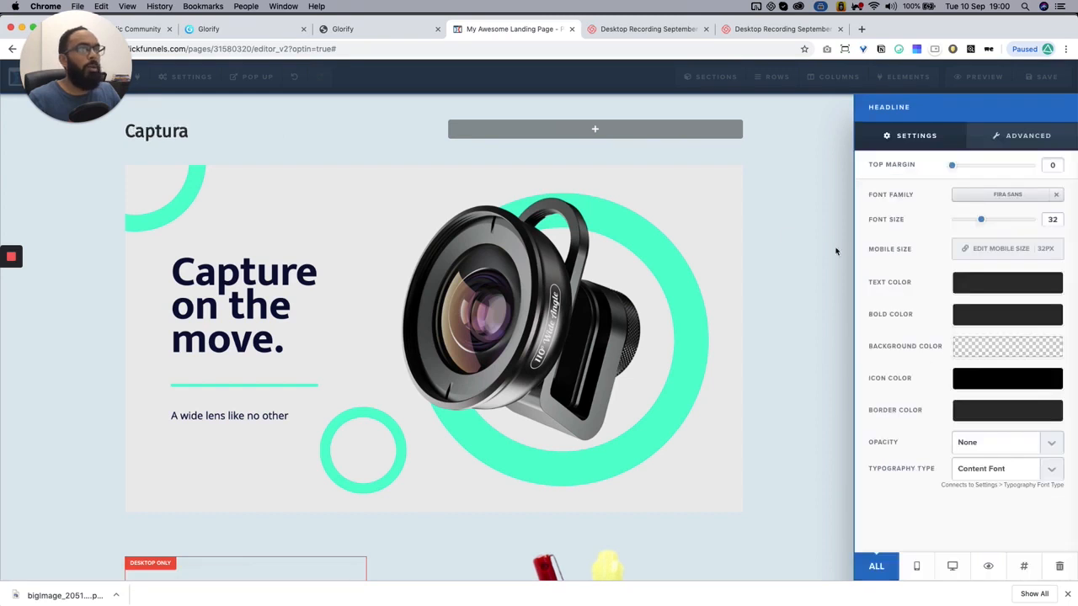
Set the Captura headline's font family to Fjalla One
left_click(1006, 195)
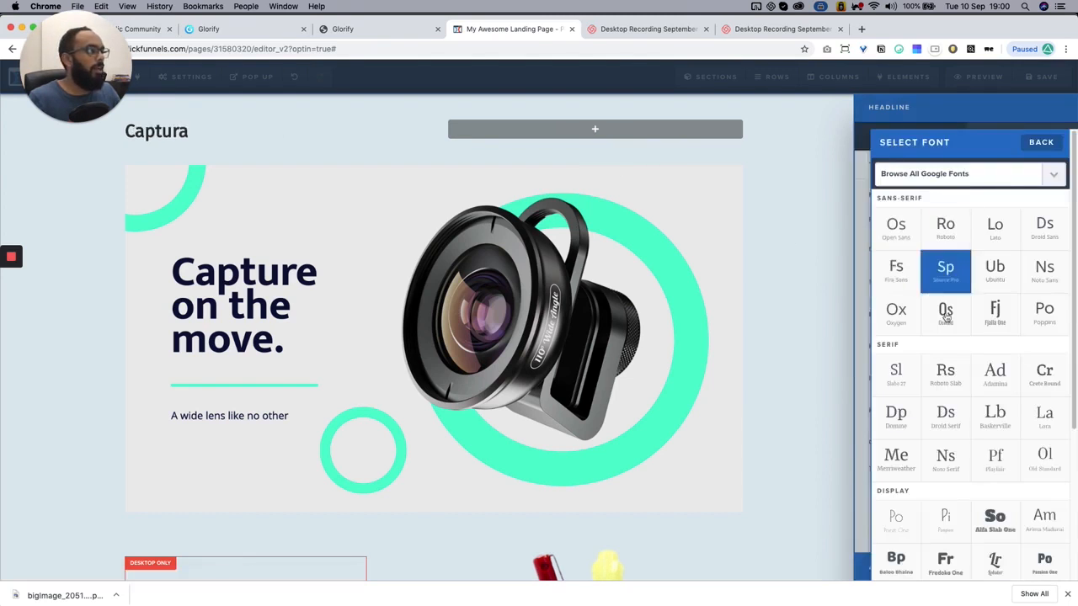
left_click(968, 175)
left_click(968, 175)
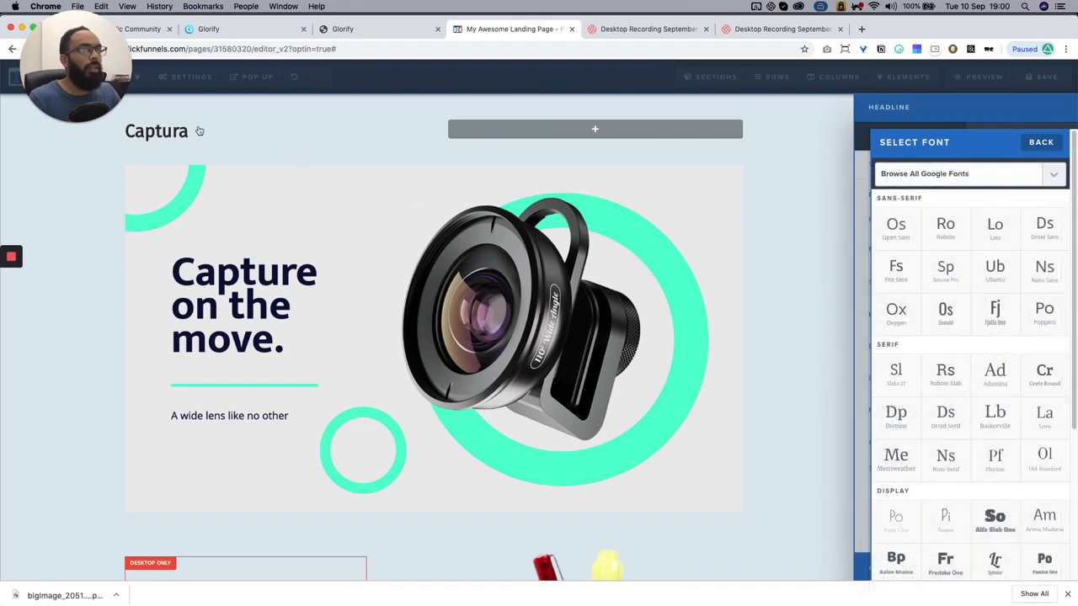
left_click(541, 191)
double_click(253, 131)
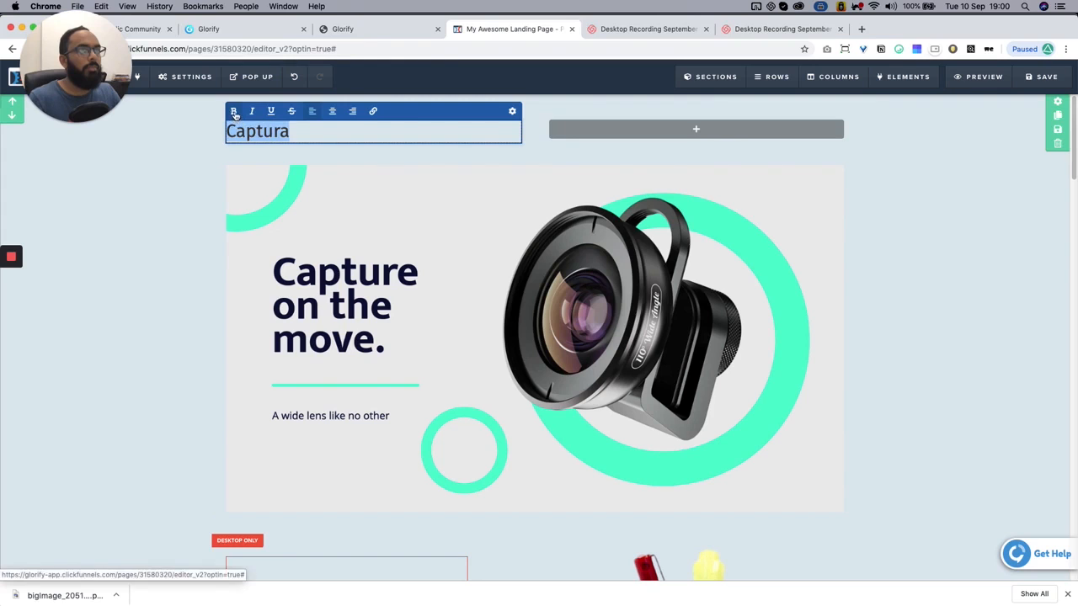
left_click(512, 110)
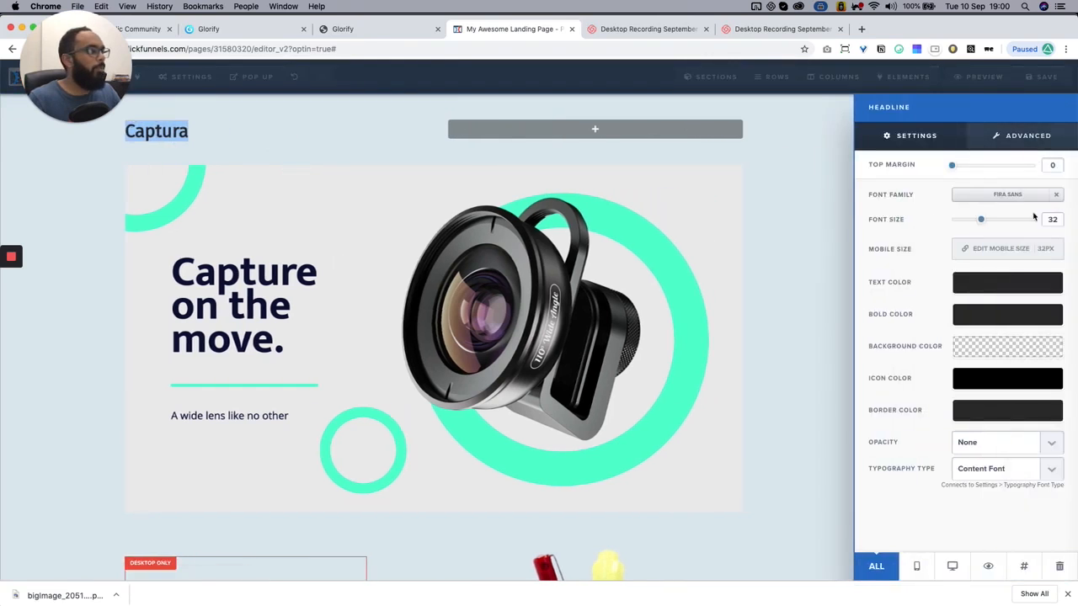
left_click(1023, 196)
left_click(1000, 316)
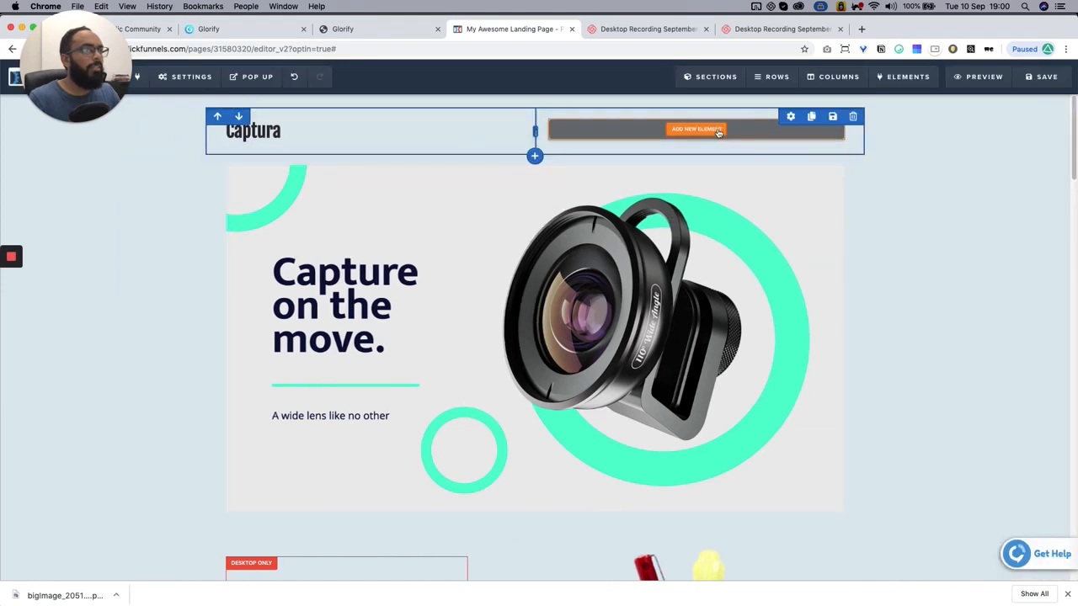
Search the elements for "nav" and insert a navigation element in the empty column beside the Captura headline
left_click(698, 130)
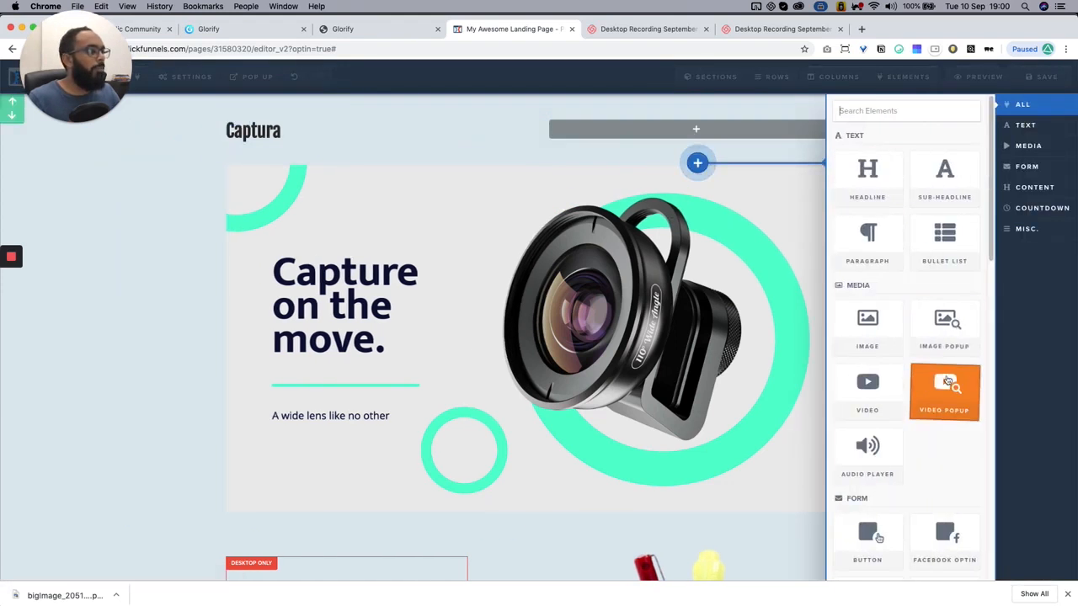
type("nav")
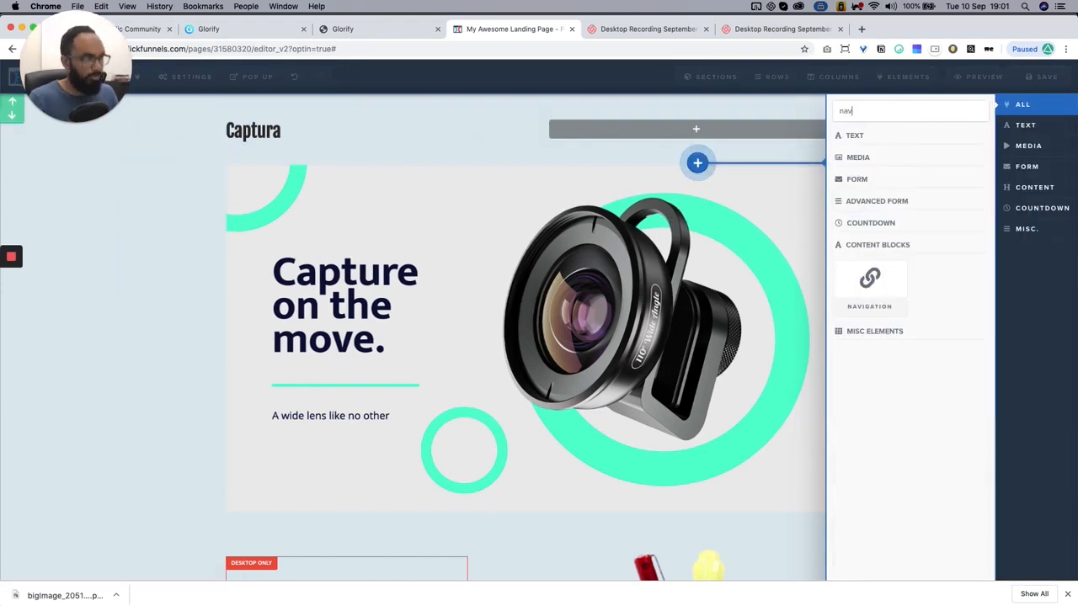
left_click(869, 282)
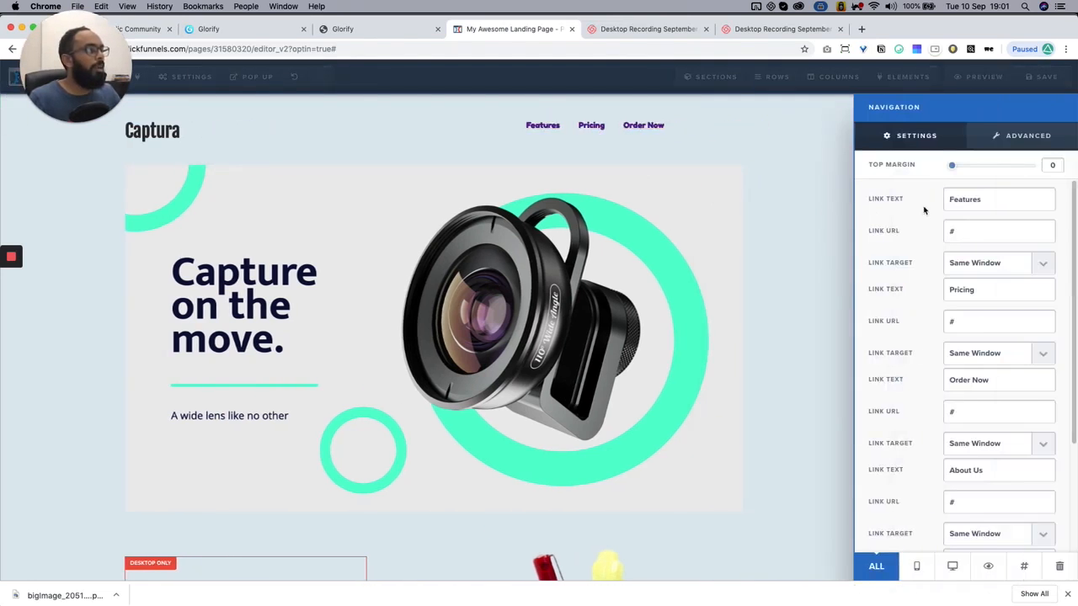
left_click(459, 178)
Set the page typography to Roboto for the content font and Fjalla One for the headline font
left_click(191, 76)
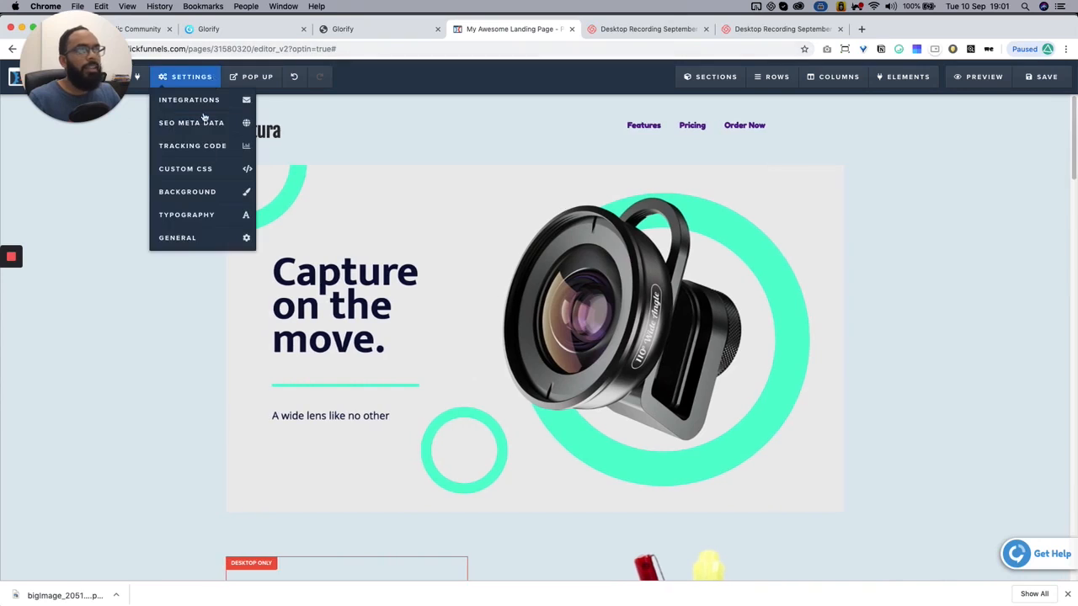
left_click(215, 217)
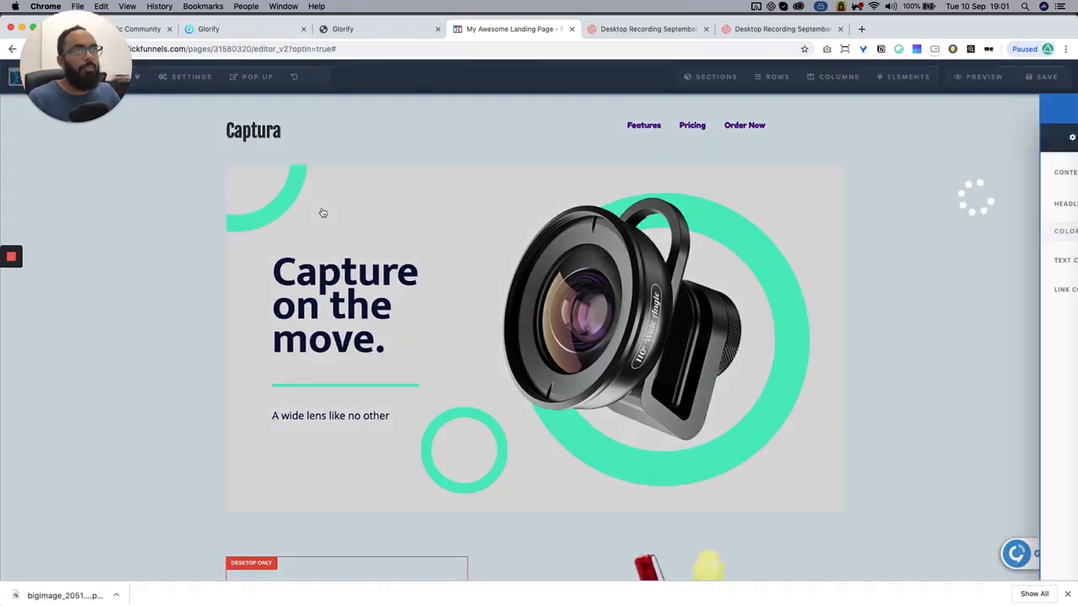
left_click(972, 177)
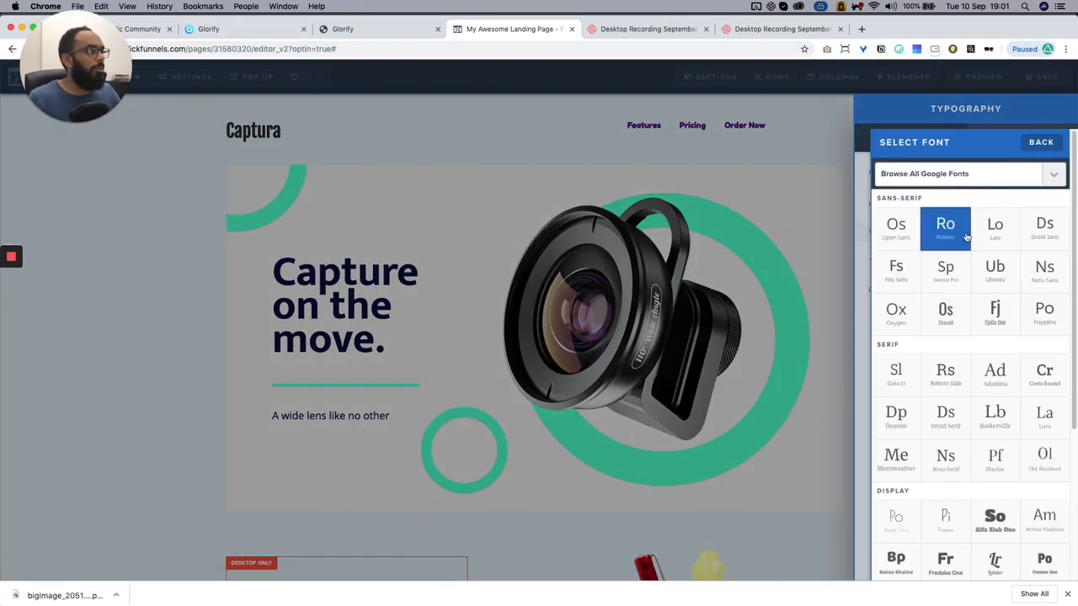
left_click(994, 312)
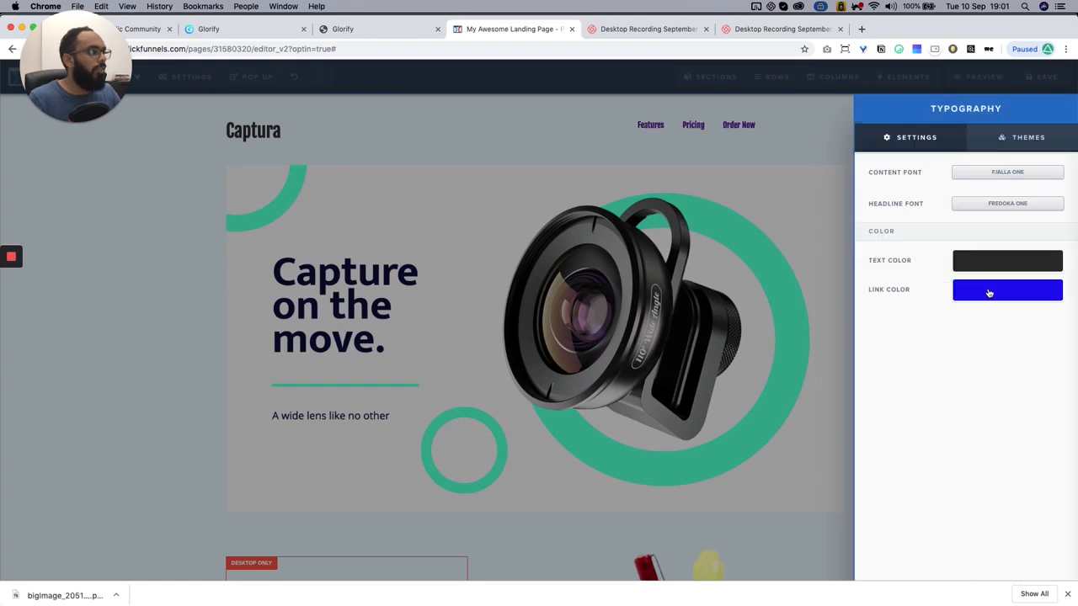
left_click(1019, 207)
left_click(992, 312)
left_click(995, 172)
left_click(951, 229)
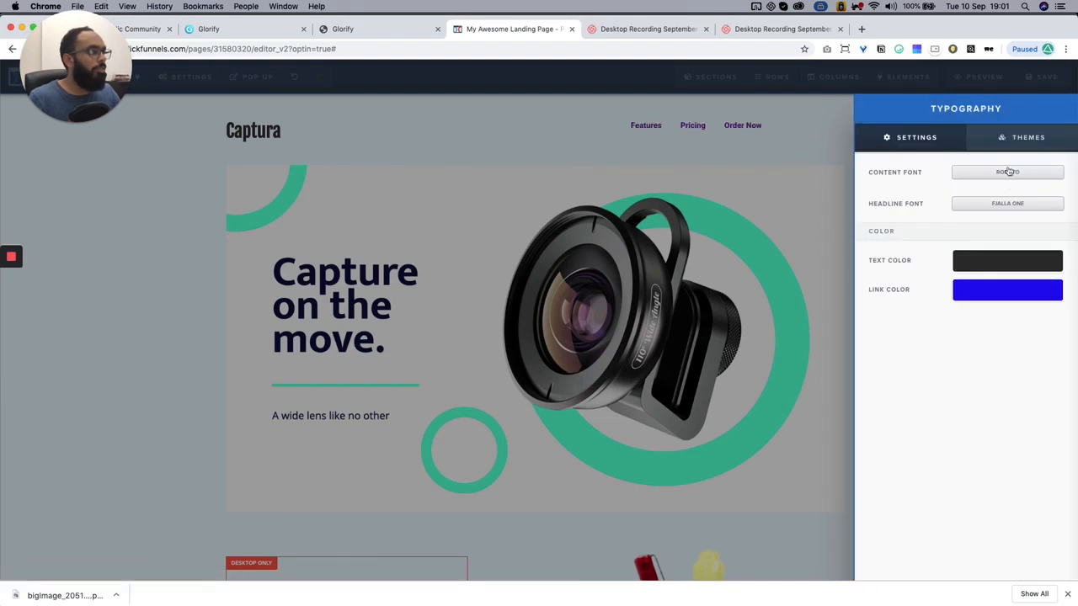
left_click(697, 184)
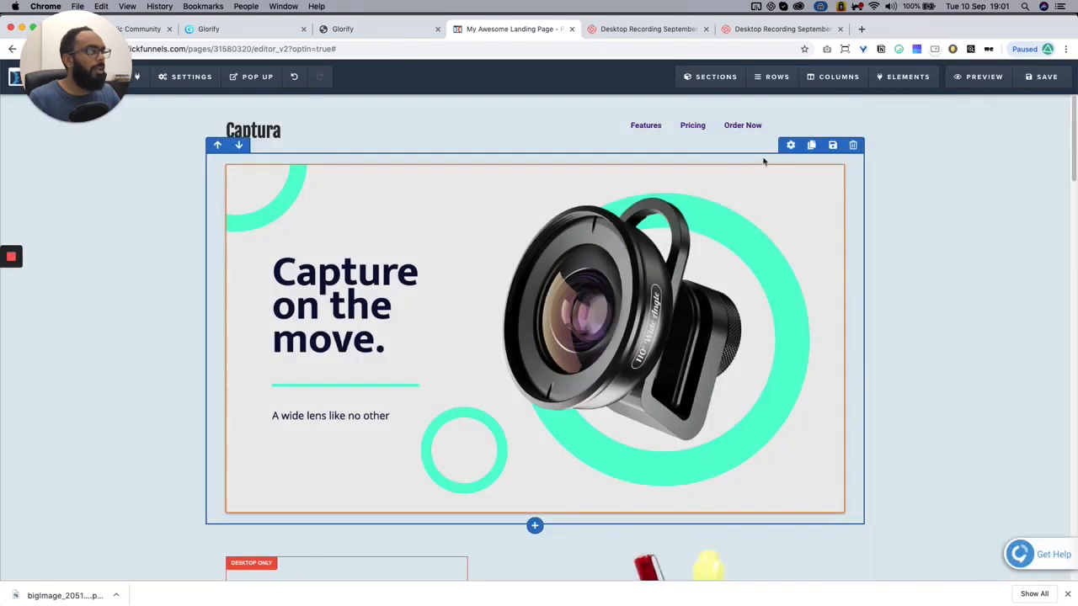
Change the navigation element's link color to the green #42b99f
left_click(795, 127)
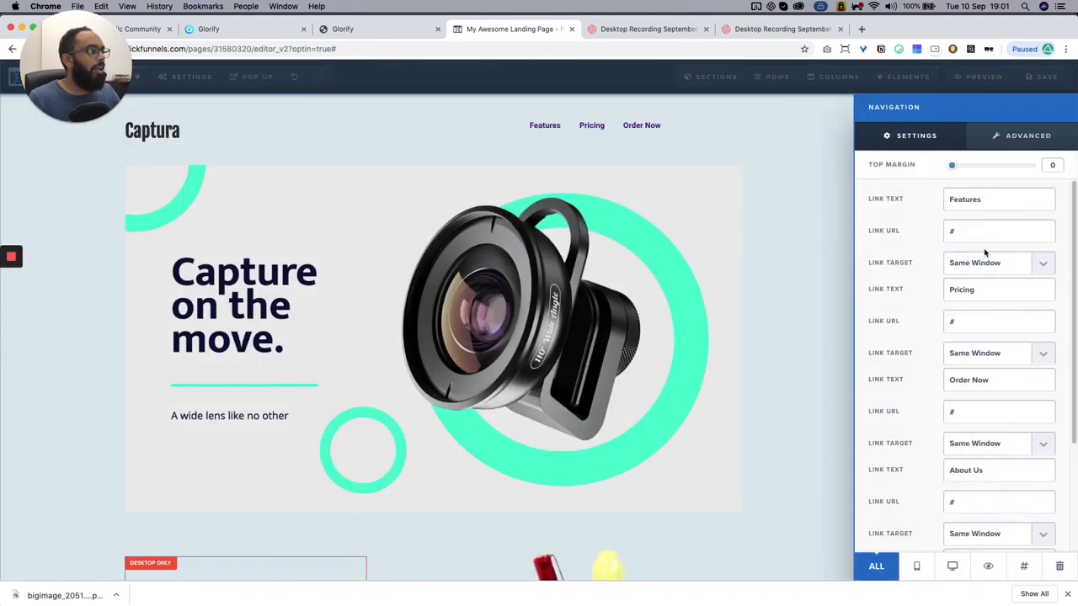
scroll(996, 368, "down", 4)
left_click(990, 523)
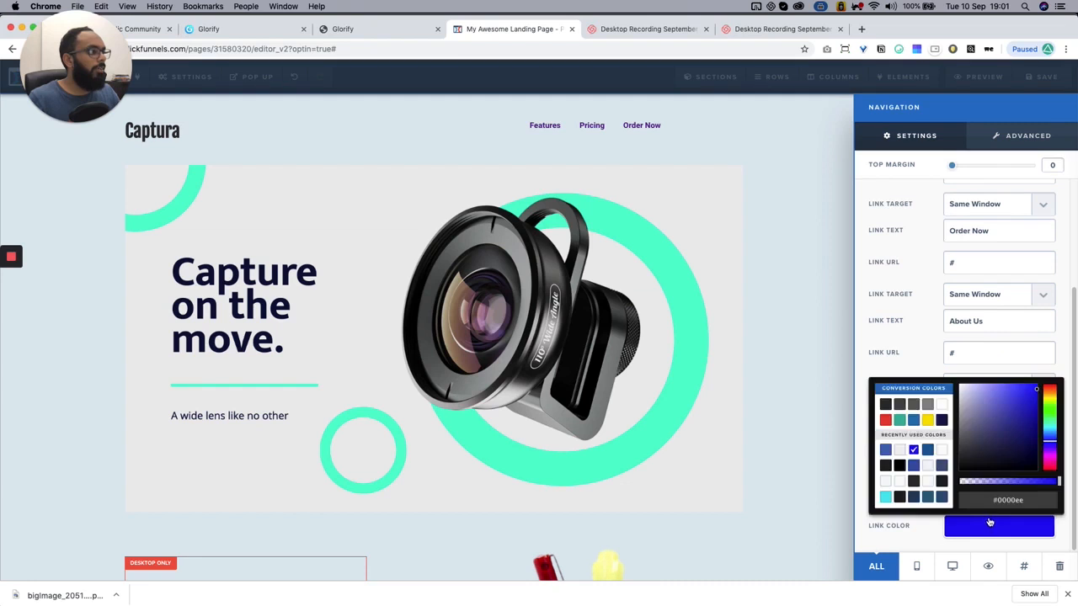
left_click(901, 421)
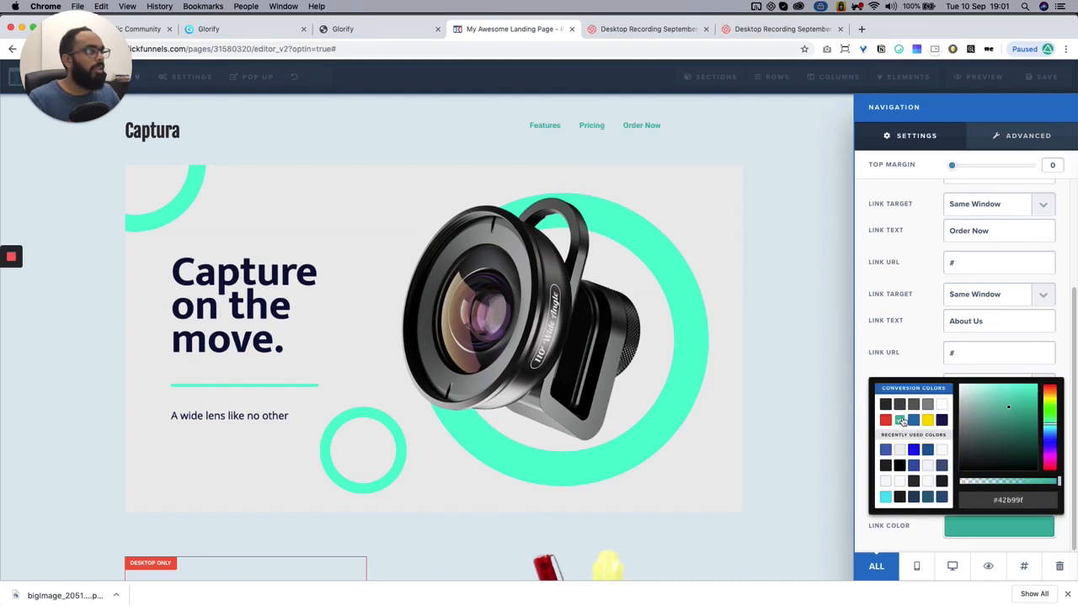
left_click(705, 314)
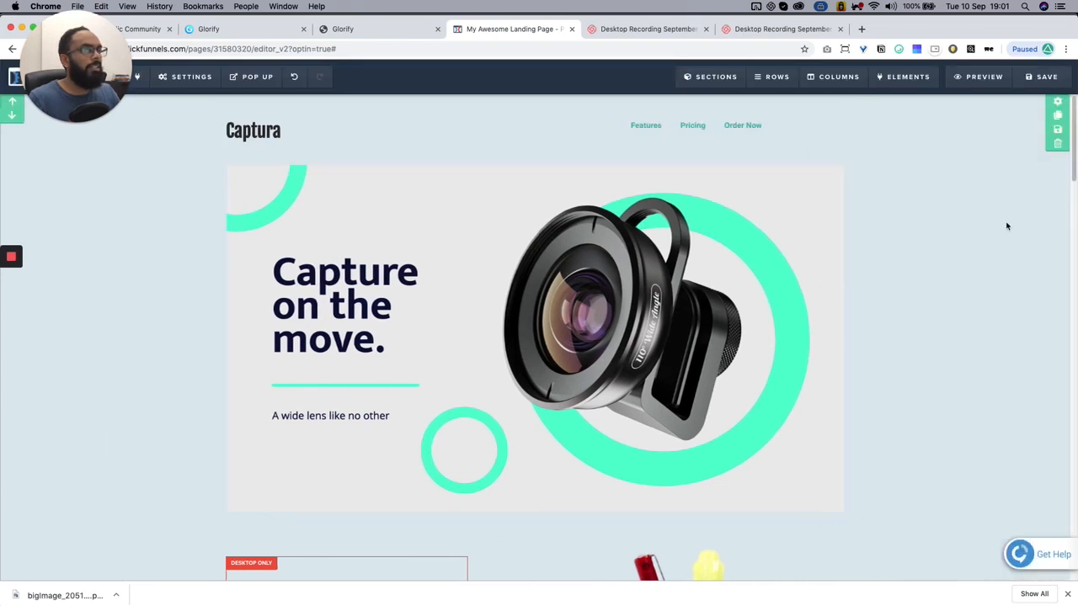
Set the background color of the header section holding the lens banner to white
left_click(1058, 109)
left_click(988, 347)
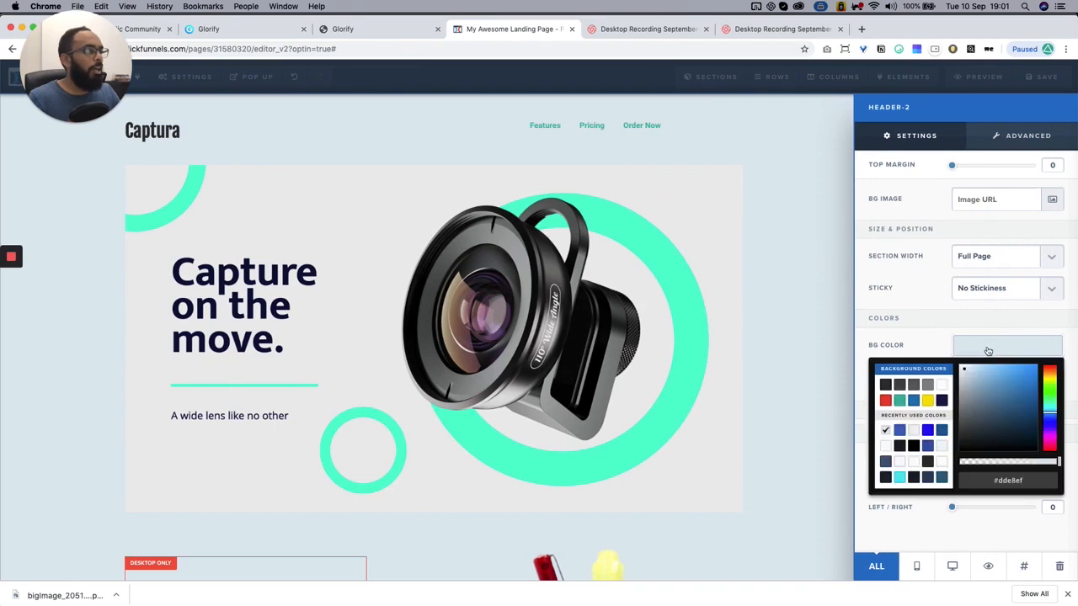
left_click(942, 386)
left_click(685, 327)
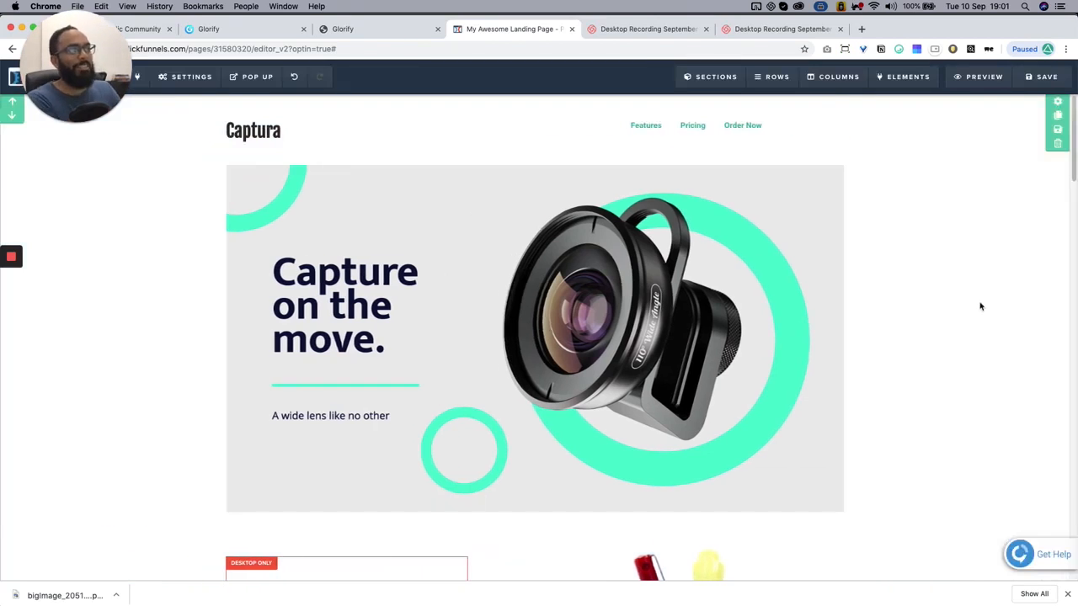
Open the image library to choose a replacement for the owl pencil holder picture below the banner
scroll(977, 310, "down", 4)
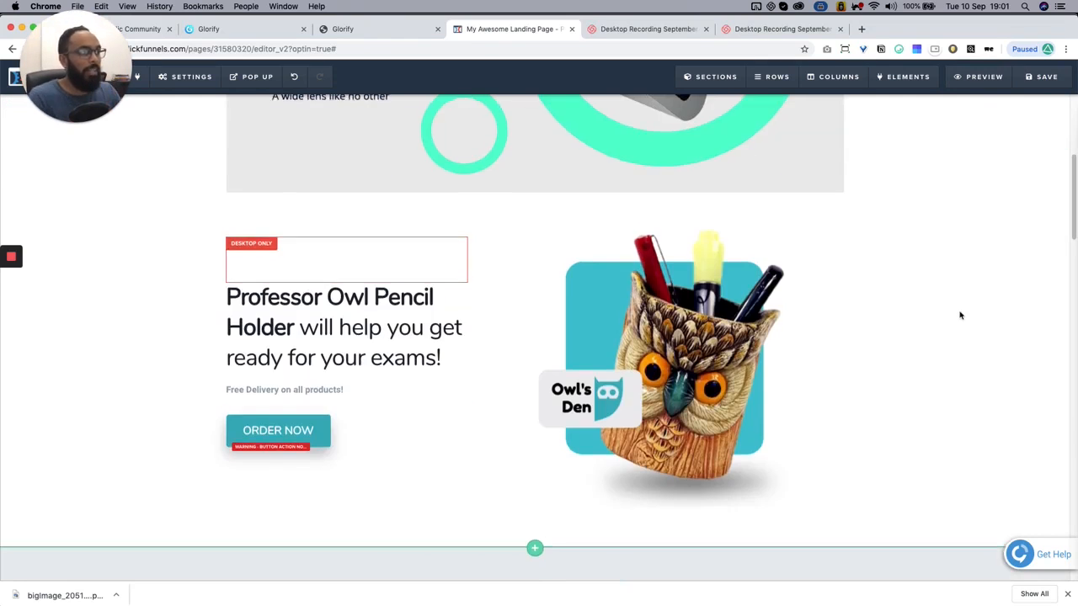
scroll(960, 312, "up", 2)
scroll(951, 303, "up", 3)
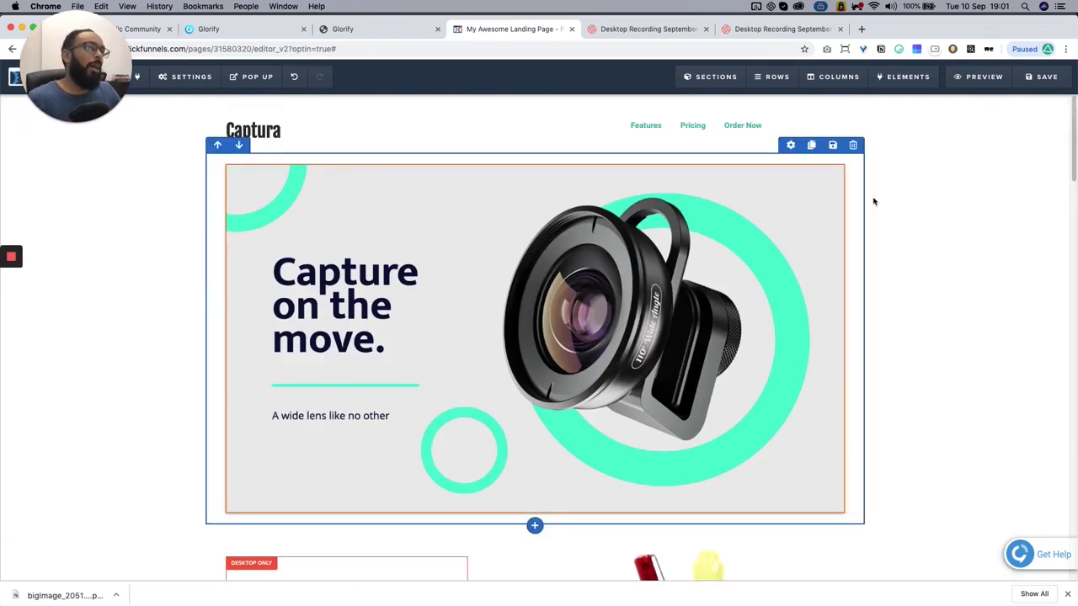
scroll(662, 501, "down", 3)
left_click(692, 367)
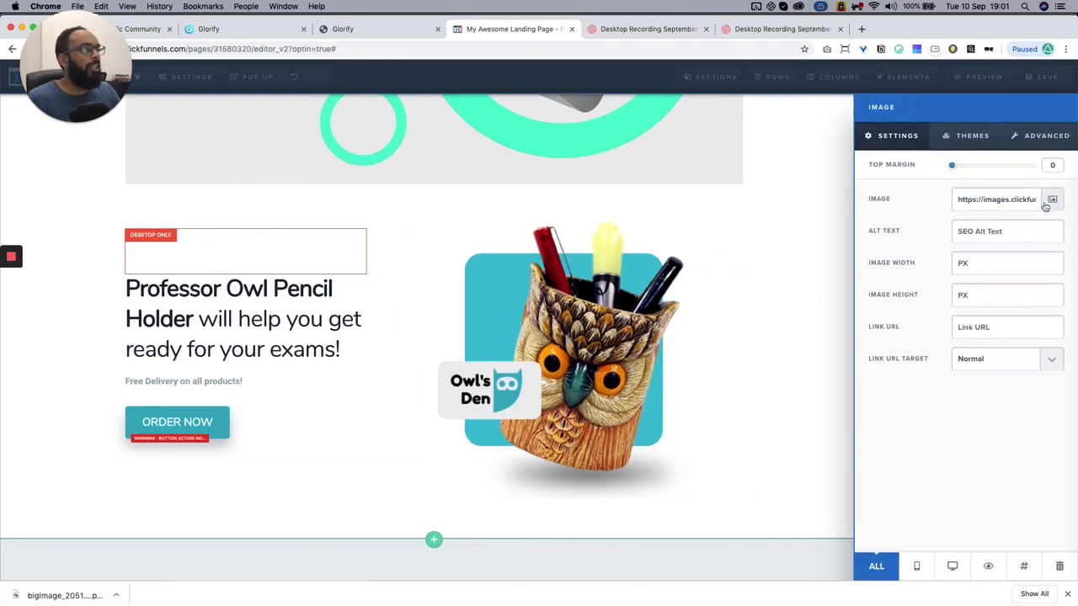
left_click(1052, 200)
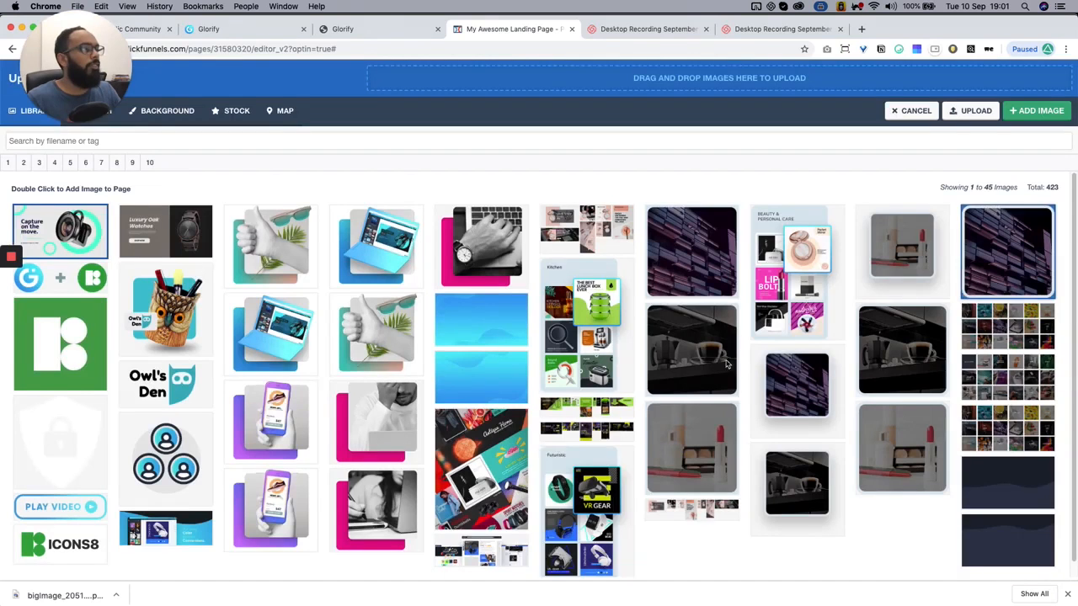
Switch to Finder and look through all recent images for the lens product graphic
left_click(202, 586)
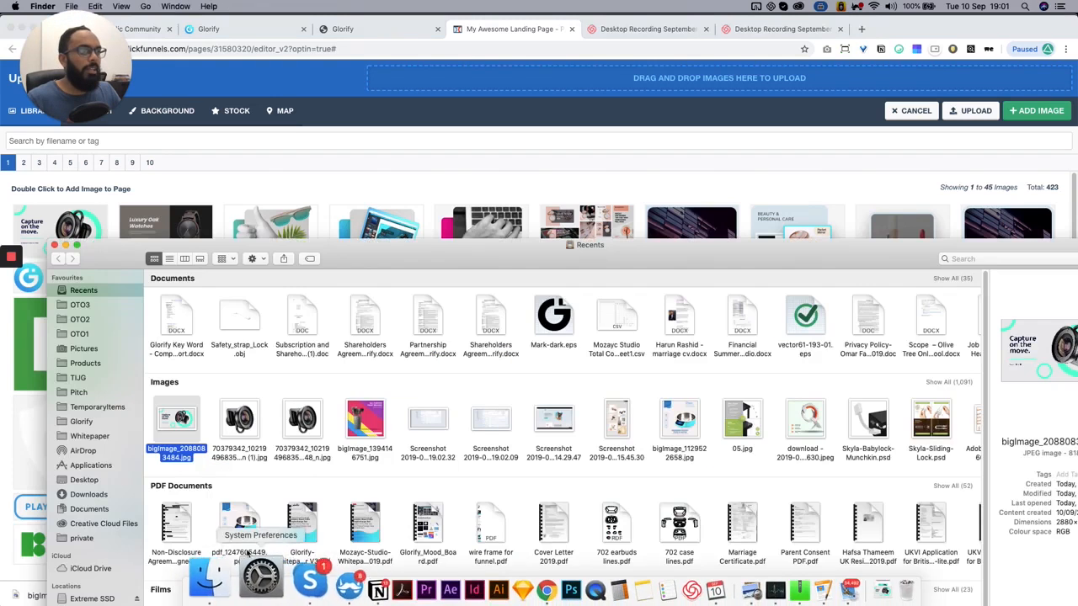
scroll(374, 439, "down", 1)
scroll(374, 439, "down", 1)
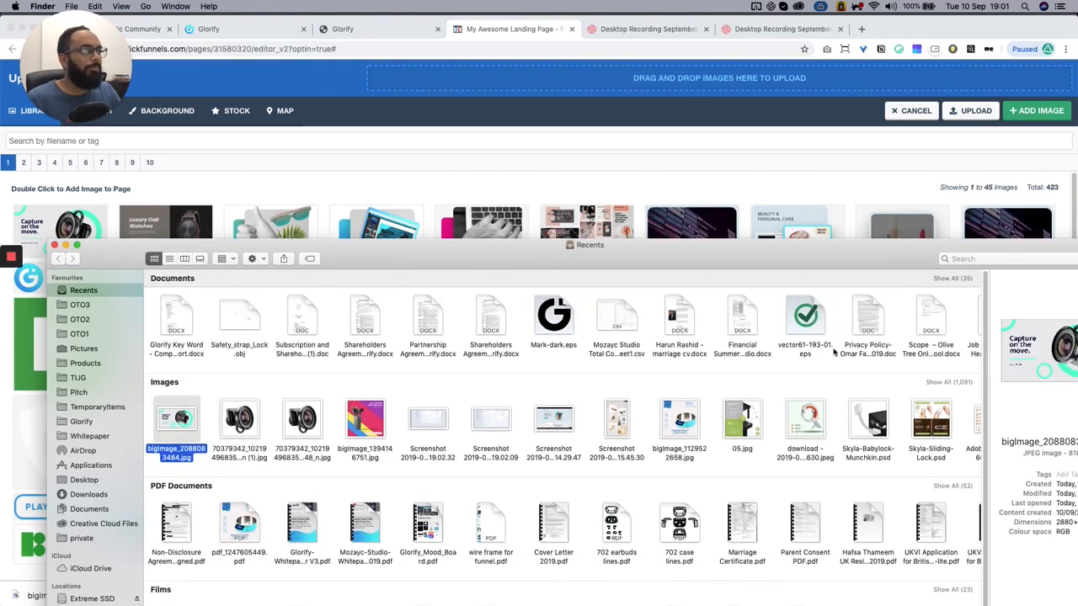
left_click(951, 336)
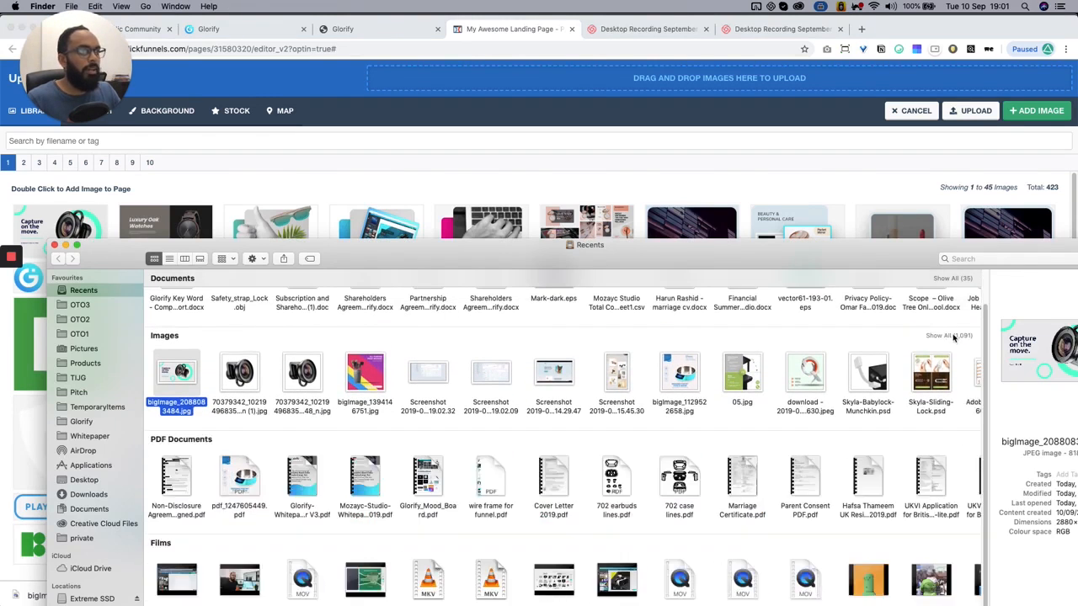
scroll(726, 409, "down", 2)
scroll(725, 409, "down", 15)
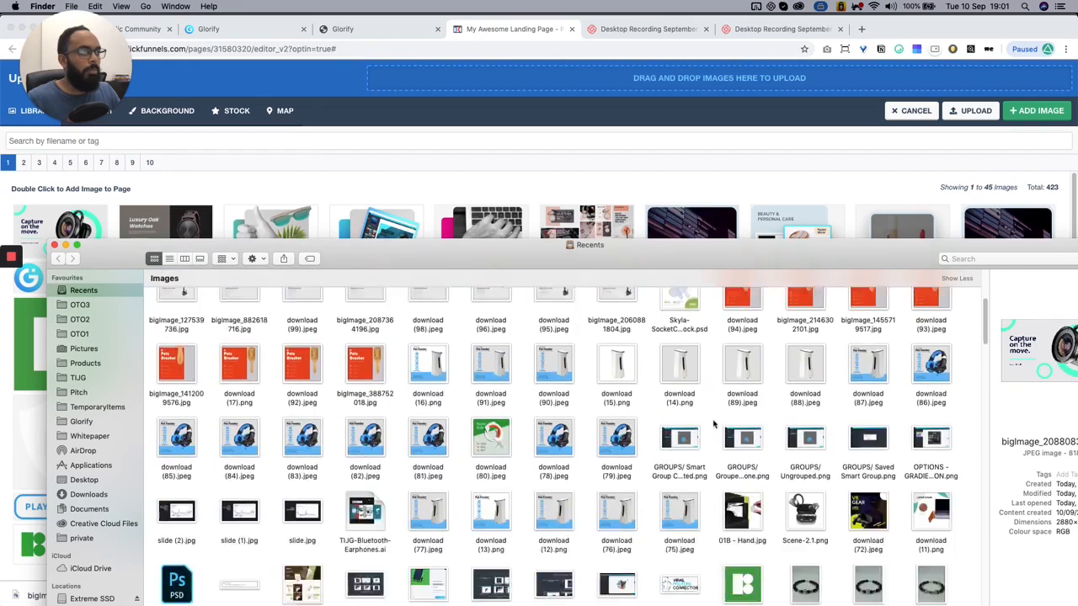
scroll(610, 440, "up", 10)
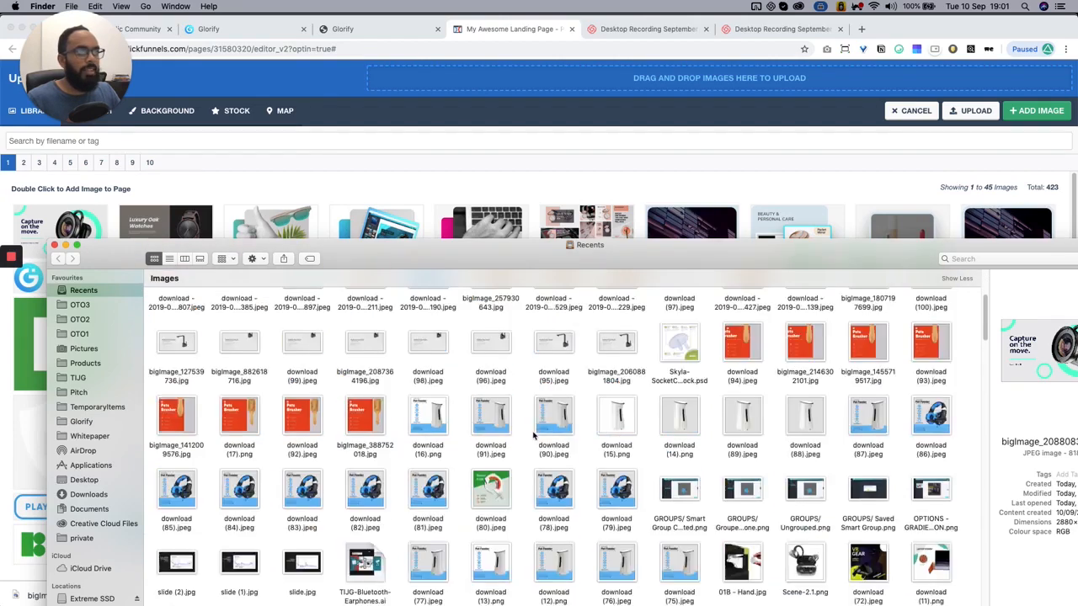
scroll(506, 431, "up", 2)
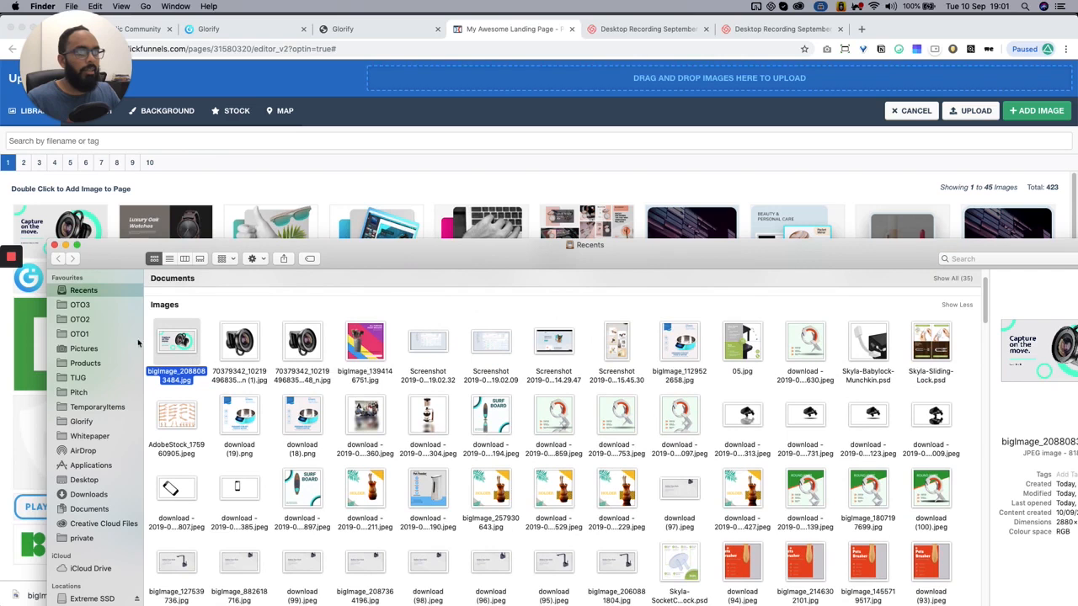
Go to the Downloads folder in Finder and expand its Images group to show every image
left_click(99, 494)
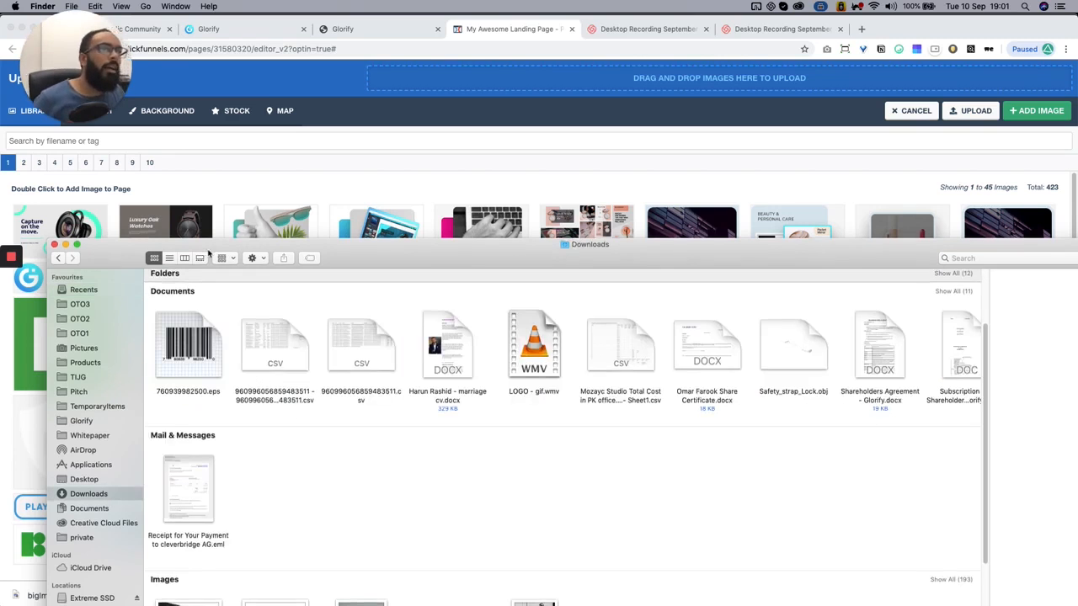
left_click_drag(200, 256, 341, 168)
scroll(618, 373, "down", 5)
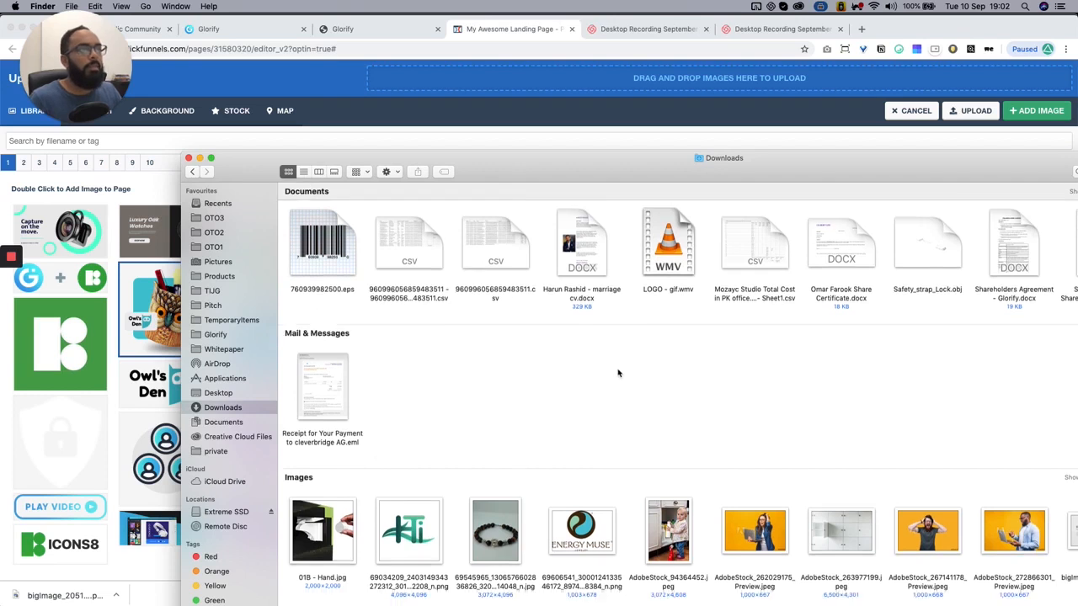
double_click(857, 166)
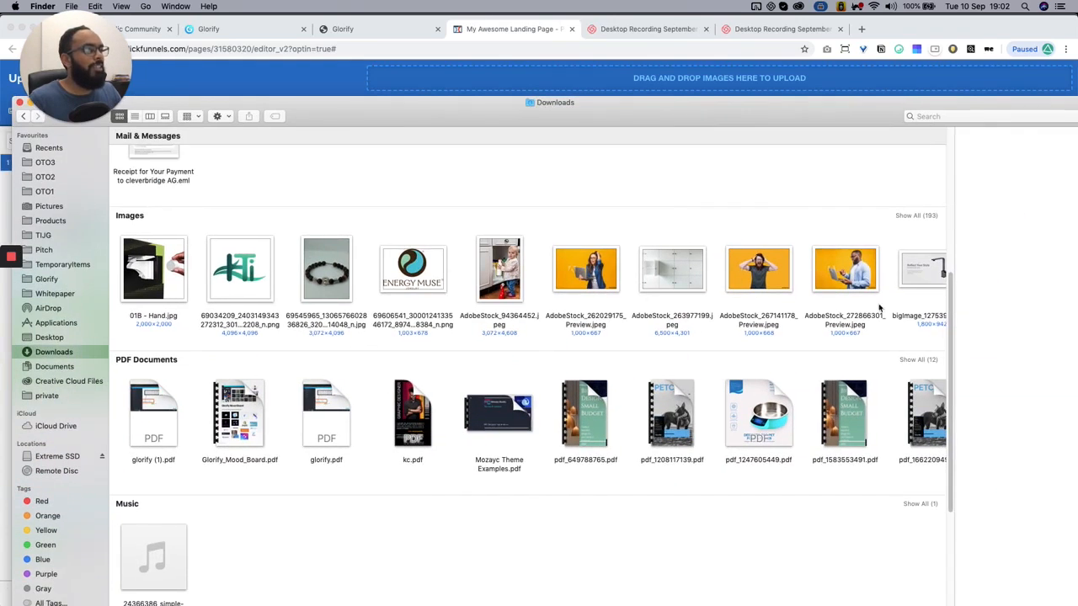
left_click(918, 360)
scroll(913, 337, "up", 3)
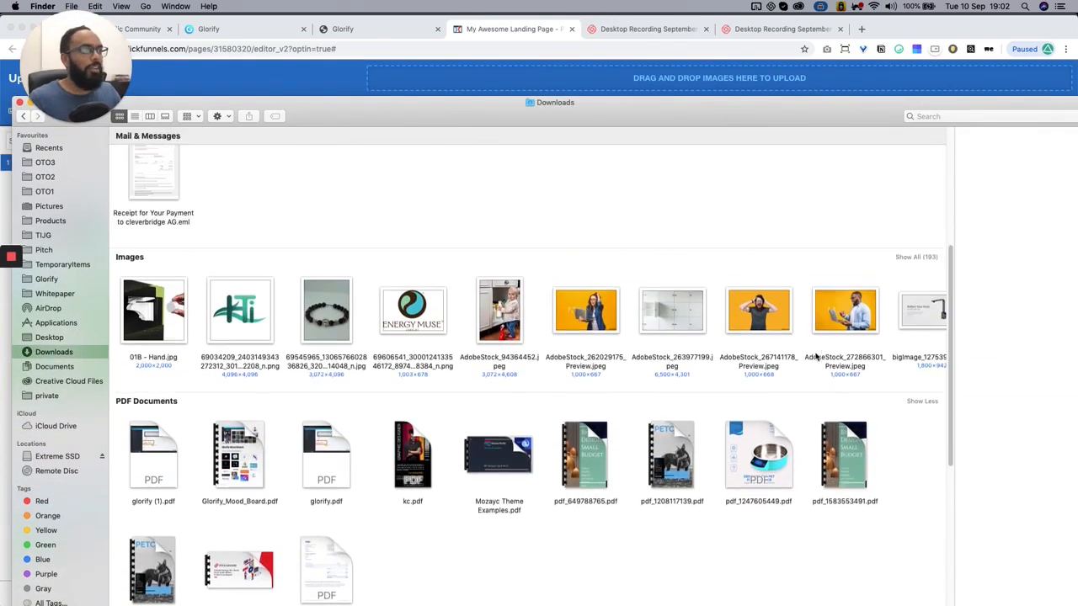
left_click(915, 326)
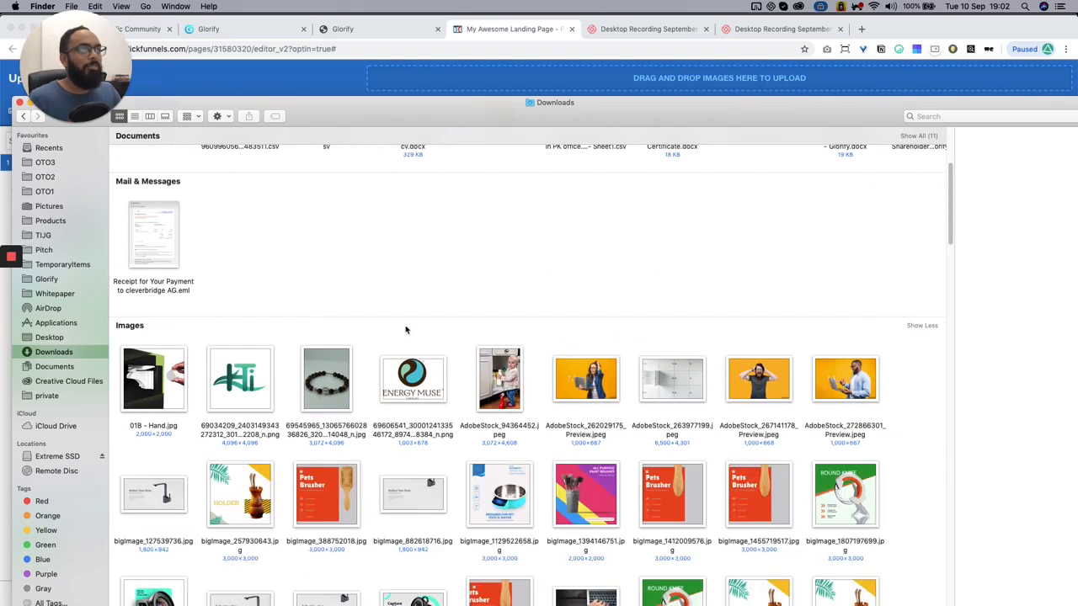
Upload bigImage_2051268189.png from Downloads to the ClickFunnels image library and replace the owl pencil holder picture with it
scroll(192, 393, "down", 5)
left_click(174, 390)
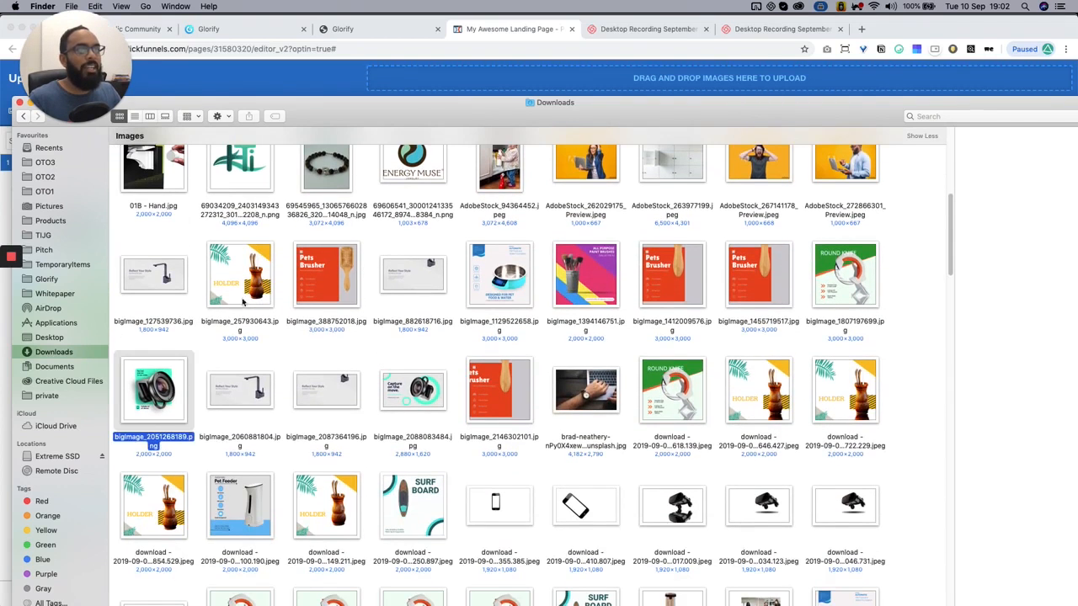
left_click_drag(321, 118, 477, 327)
left_click_drag(324, 576, 643, 77)
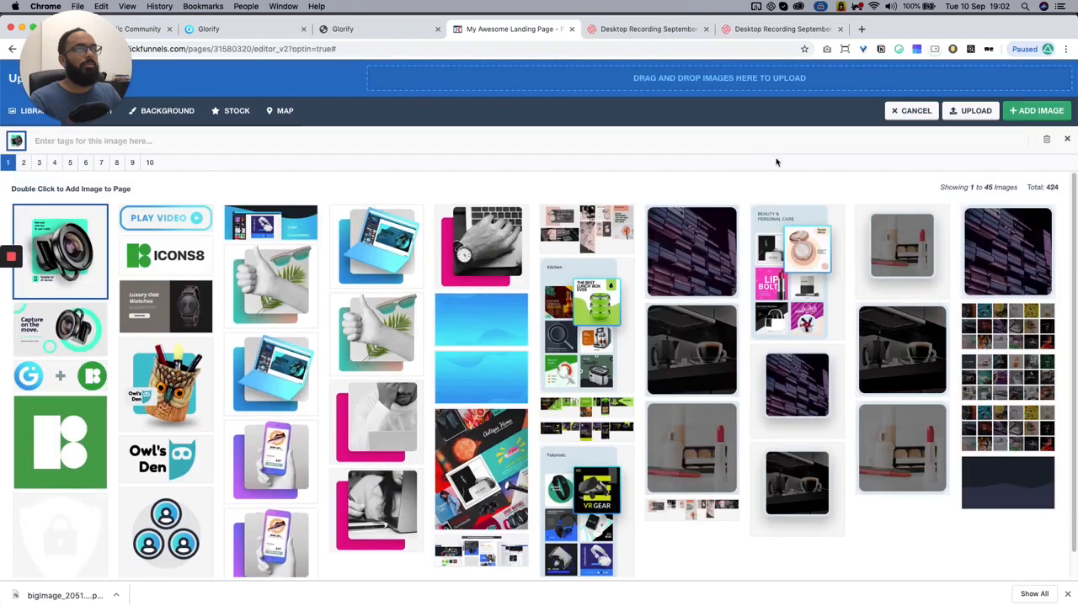
left_click(1037, 110)
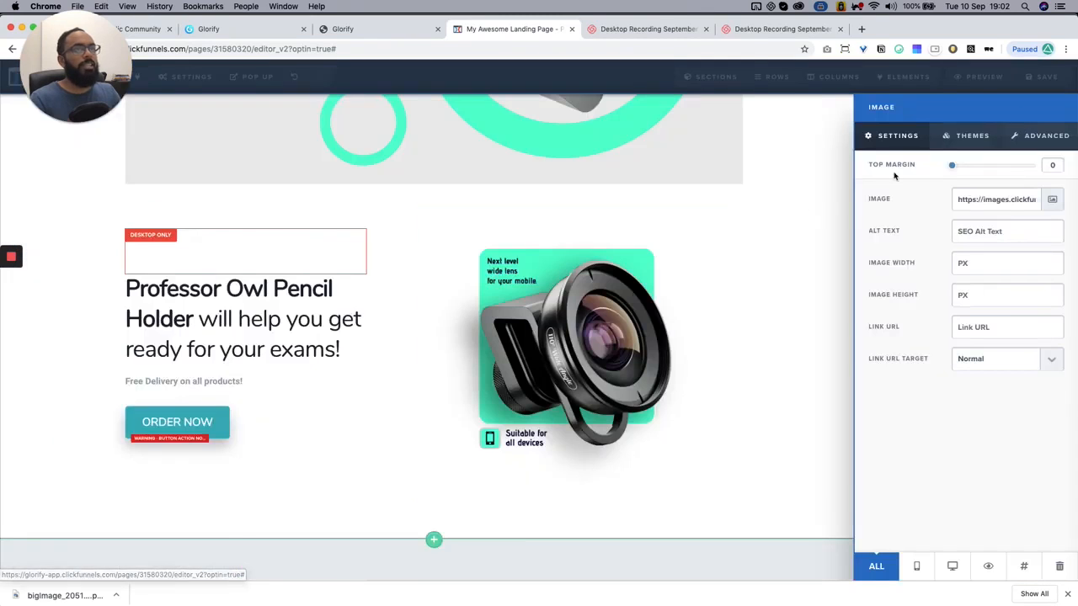
left_click(693, 306)
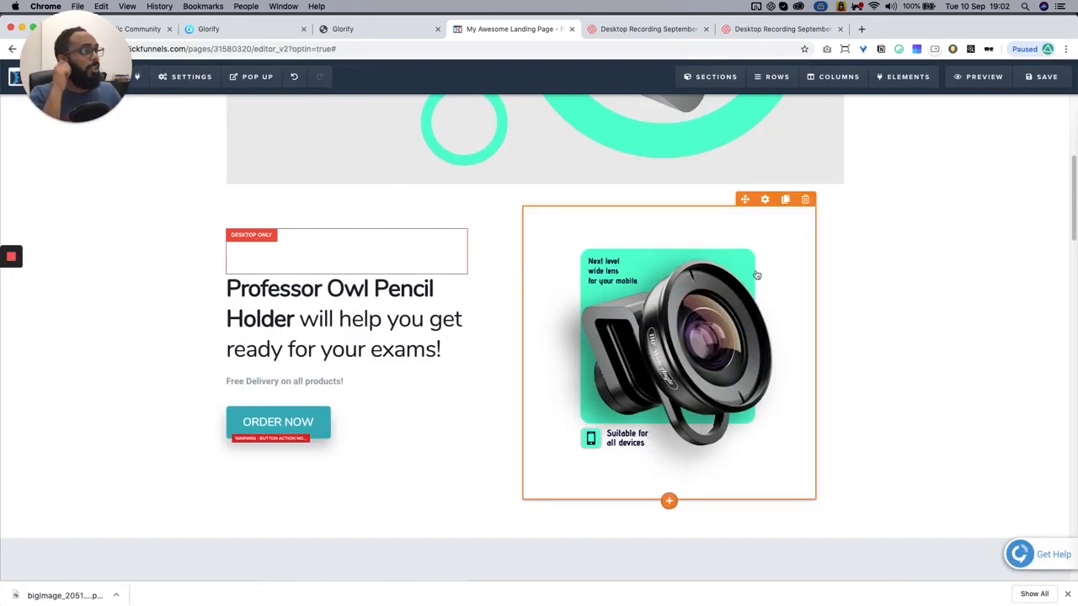
Replace the Professor Owl Pencil Holder headline text with "Capture the moment"
scroll(756, 274, "up", 4)
scroll(794, 250, "down", 4)
scroll(803, 252, "up", 4)
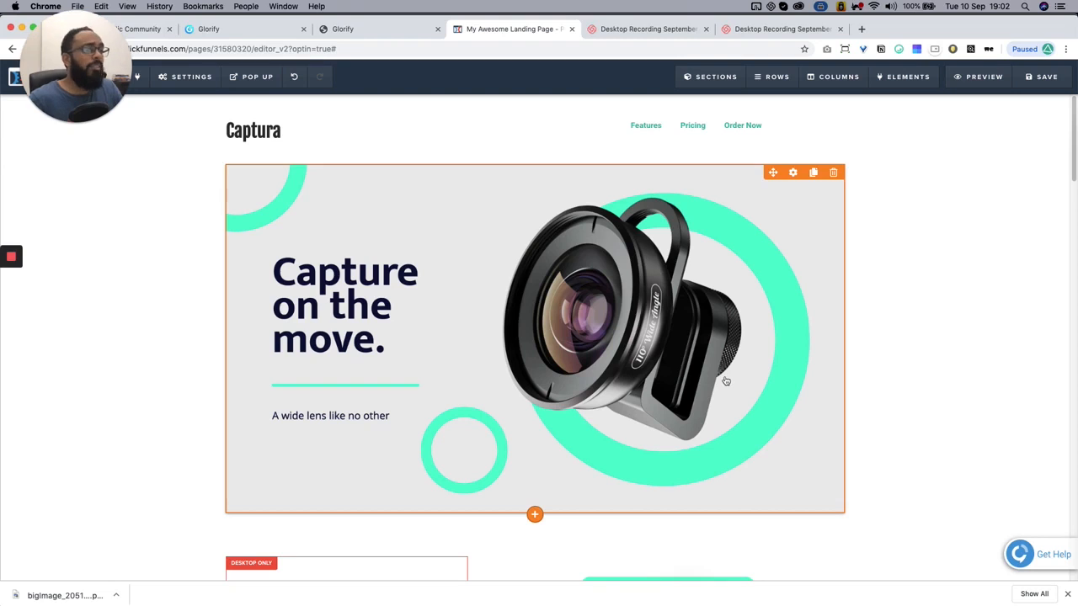
scroll(726, 381, "down", 7)
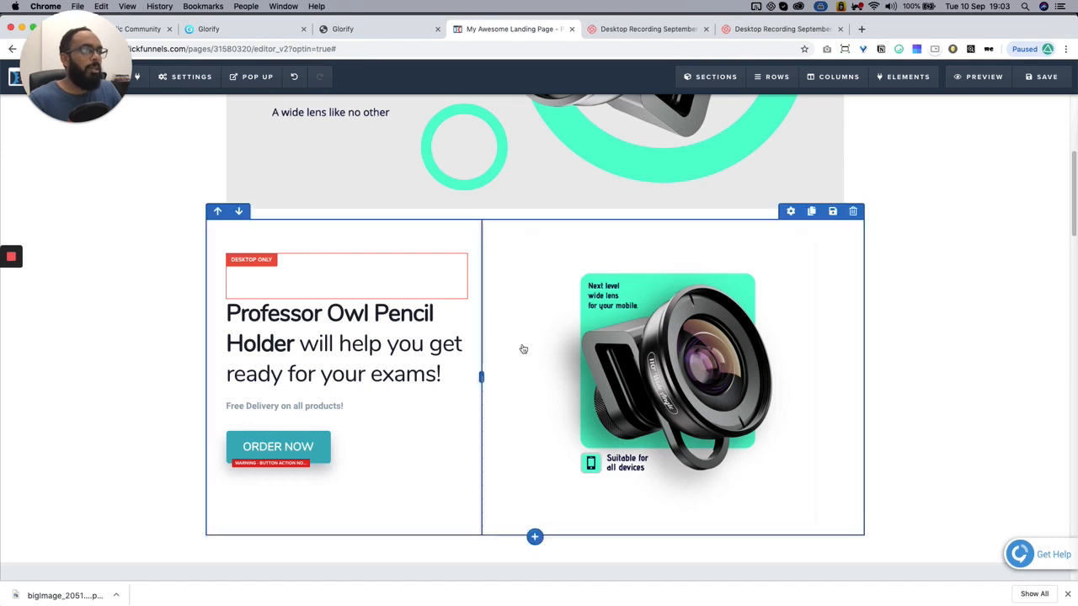
left_click(403, 335)
triple_click(404, 324)
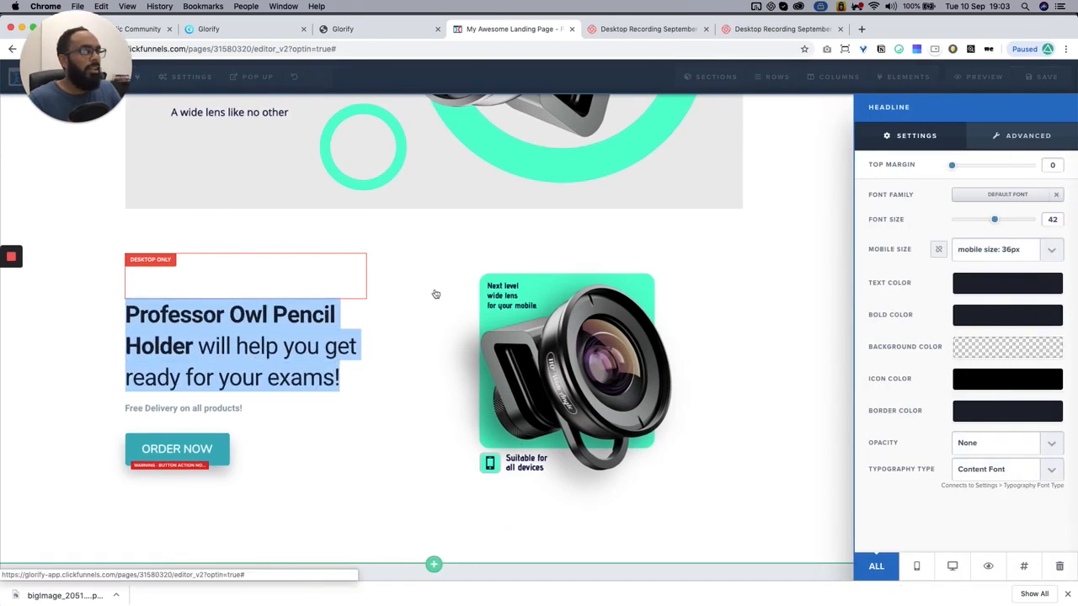
left_click(293, 337)
key("super+a")
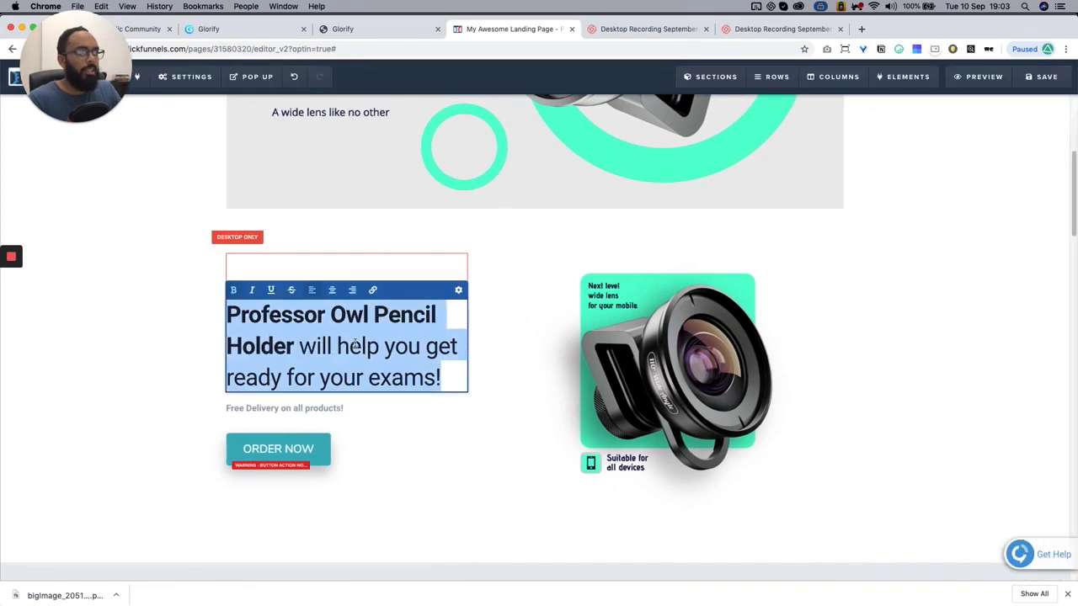
type("Capture the moment")
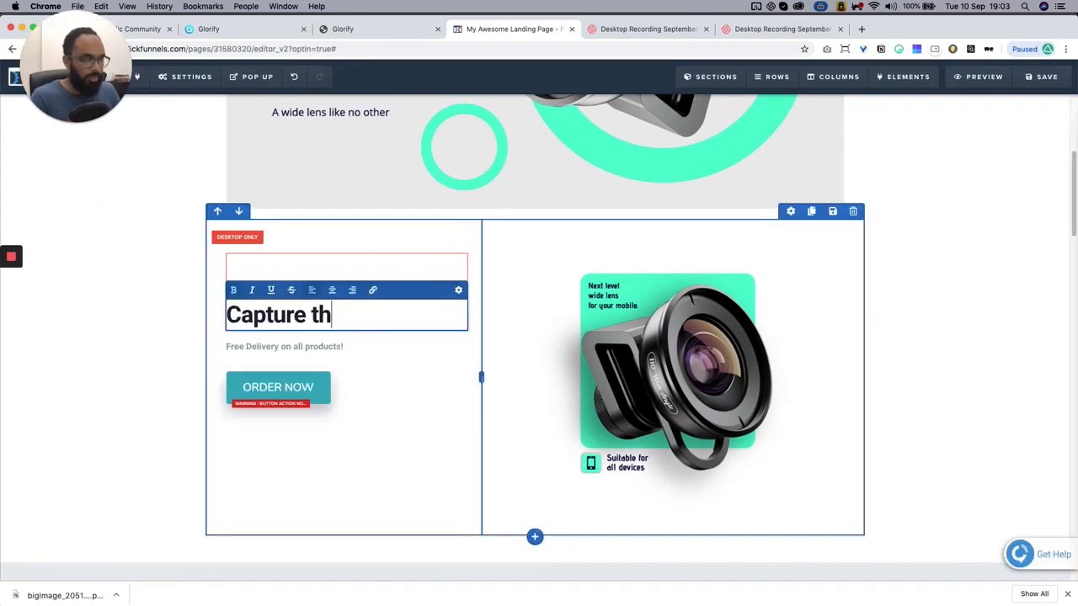
left_click(290, 344)
Set the background color of the Order Now button to black #000000
left_click(320, 391)
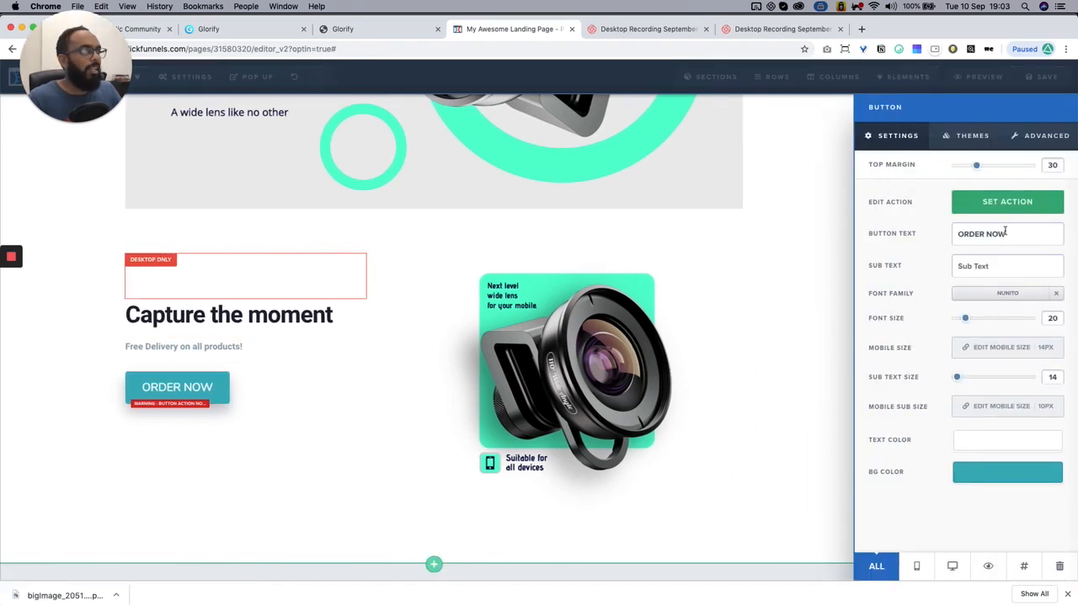
left_click(983, 476)
left_click(926, 412)
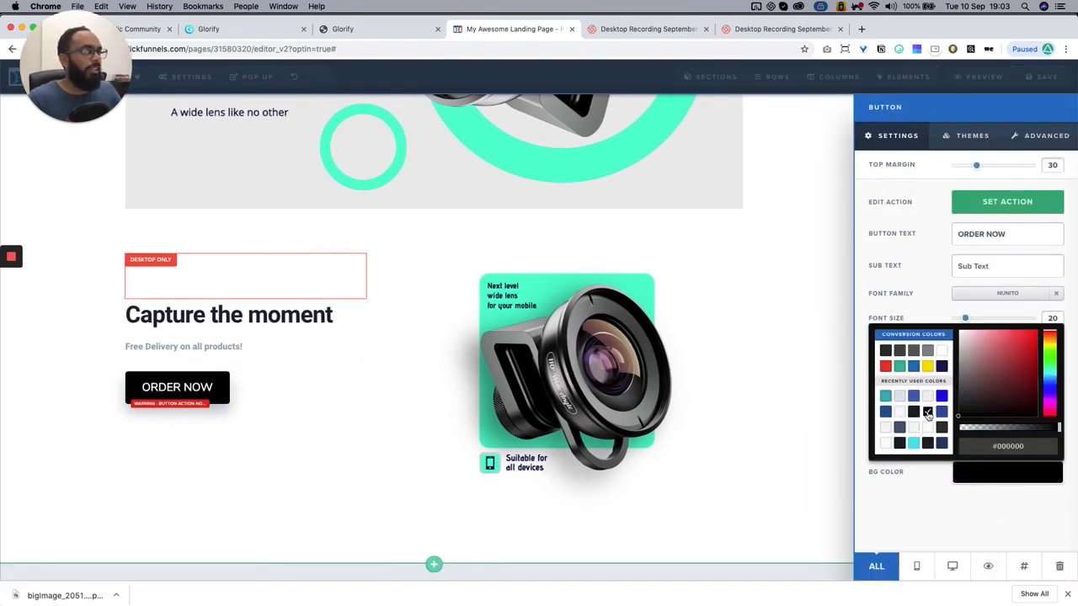
left_click(474, 374)
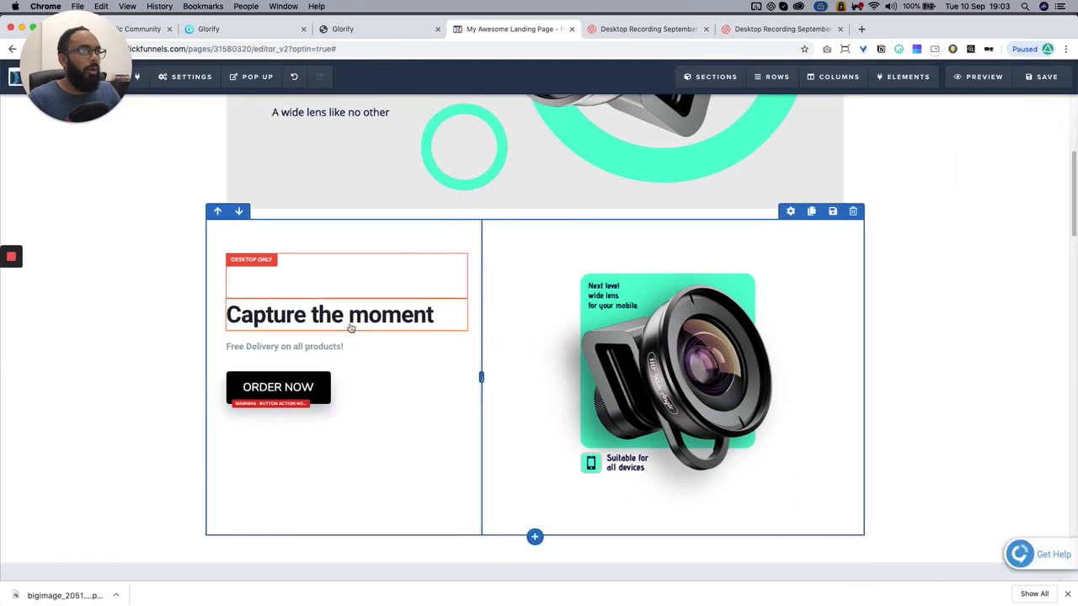
Change the text color of the "Free Delivery on all products!" paragraph to the green #42b99f
left_click(416, 331)
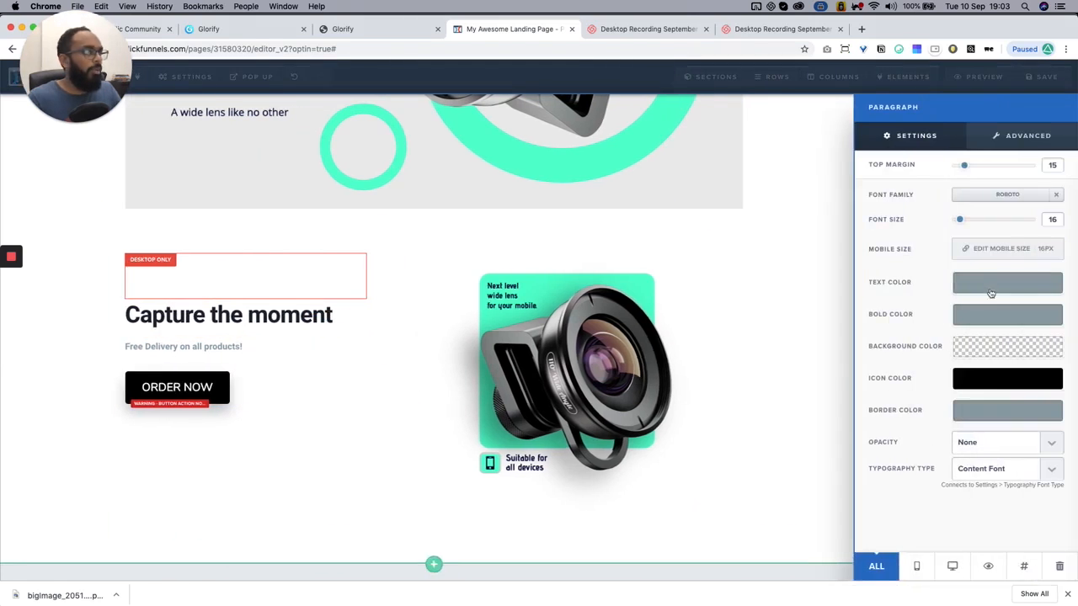
left_click(1001, 290)
left_click(899, 339)
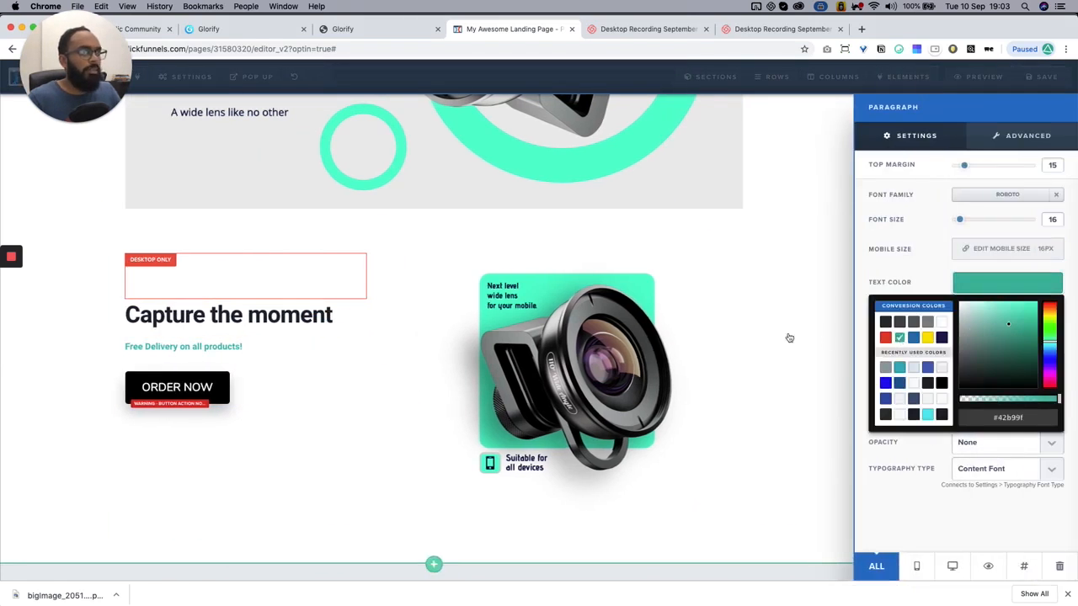
left_click(786, 336)
Swap the row's contents, moving the lens image to the left column and the headline, delivery text and Order Now button to the right column
left_click_drag(381, 274, 303, 353)
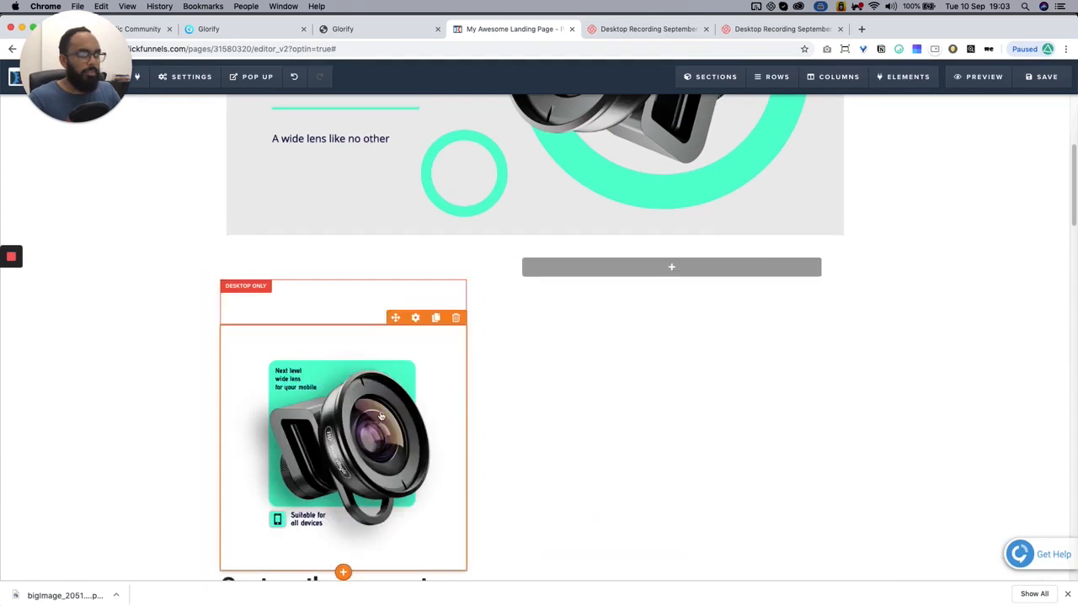
left_click_drag(389, 425, 625, 249)
scroll(360, 526, "down", 1)
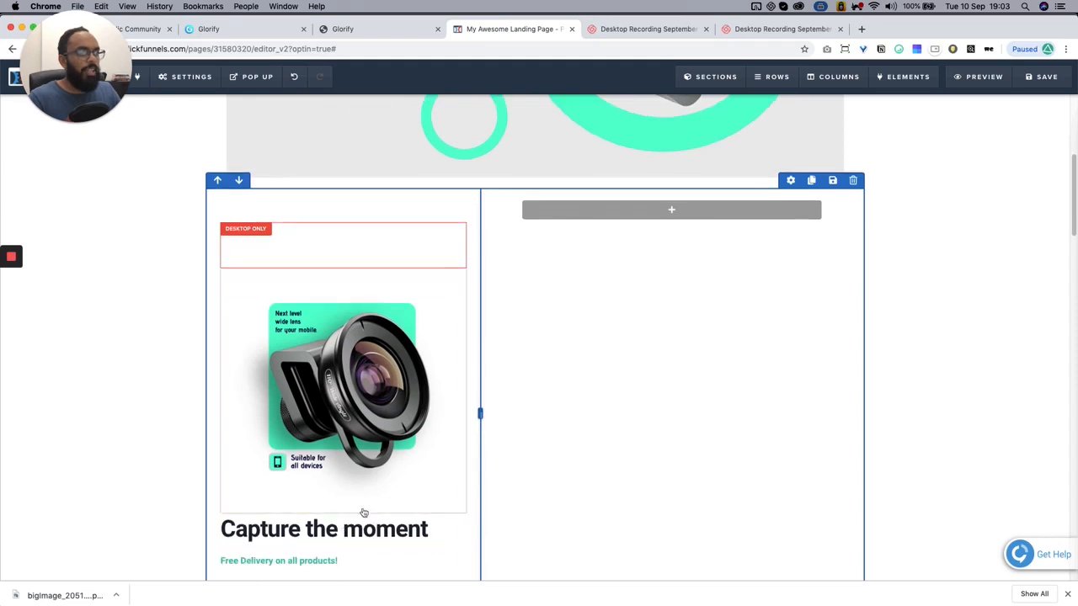
left_click_drag(395, 505, 614, 234)
left_click_drag(395, 512, 620, 239)
left_click_drag(394, 519, 608, 269)
Move the empty desktop-only element from above the lens image to above the "Capture the moment" headline
scroll(392, 294, "up", 6)
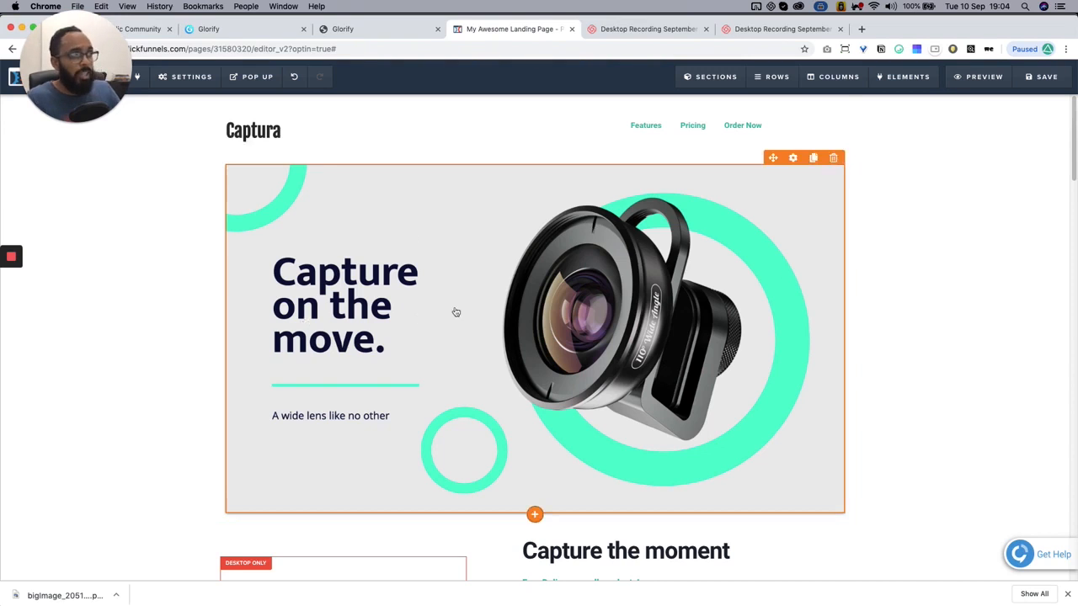
scroll(488, 295, "down", 3)
scroll(523, 276, "down", 2)
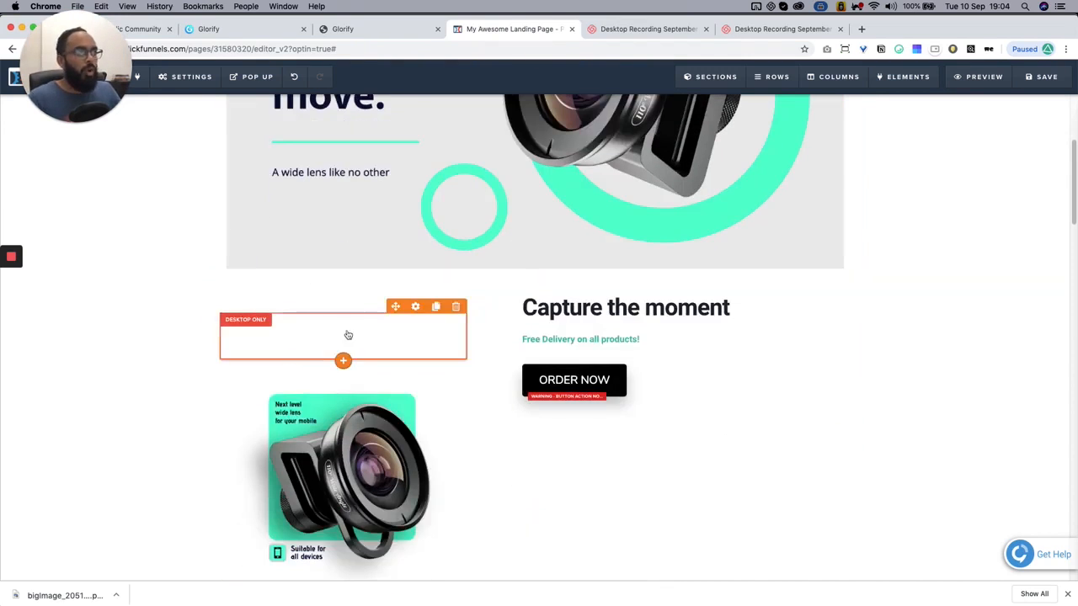
left_click_drag(393, 306, 640, 317)
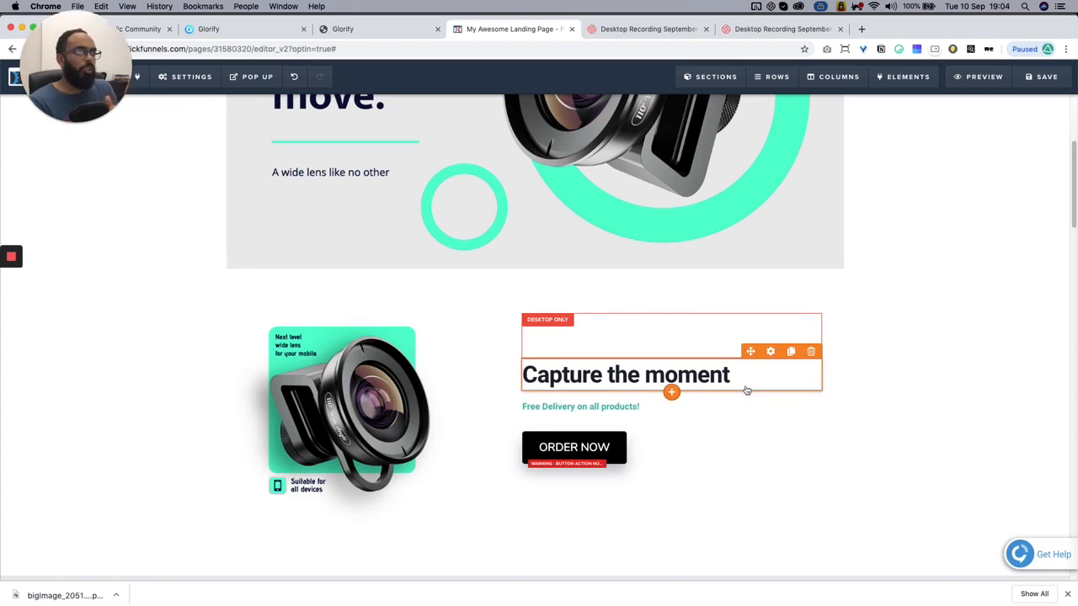
scroll(753, 400, "up", 5)
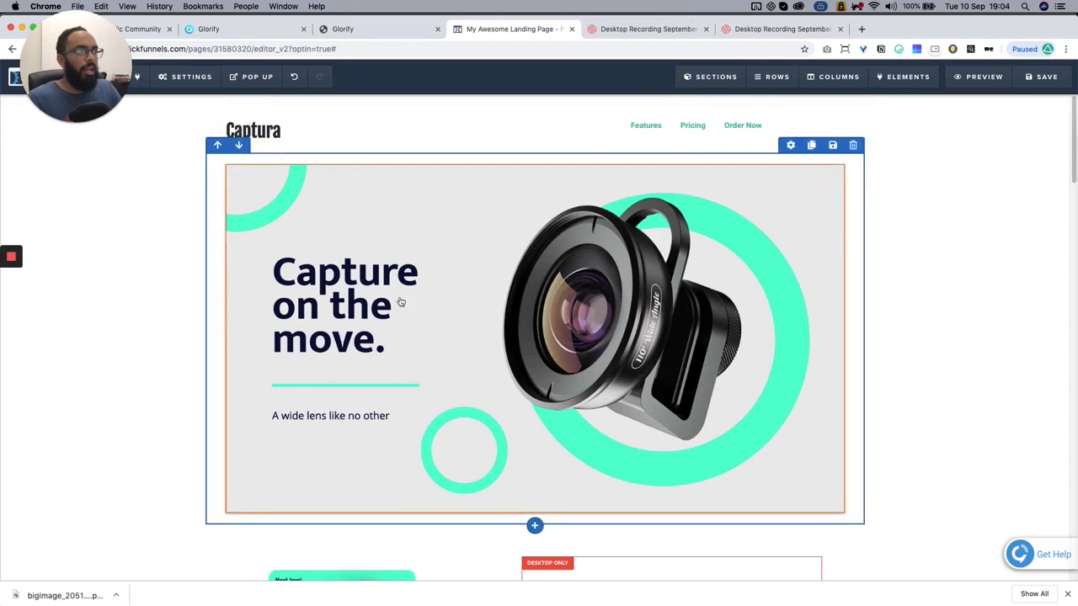
Review the edited layout from the Captura header and hero banner to the "Capture the moment" row
scroll(493, 286, "down", 1)
scroll(493, 285, "up", 1)
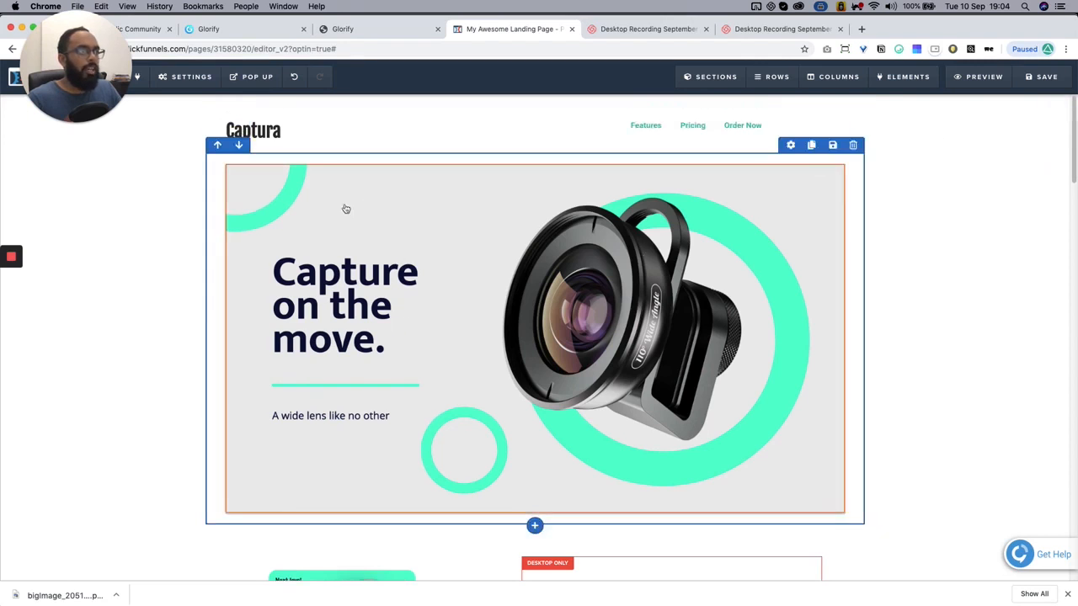
scroll(313, 319, "down", 7)
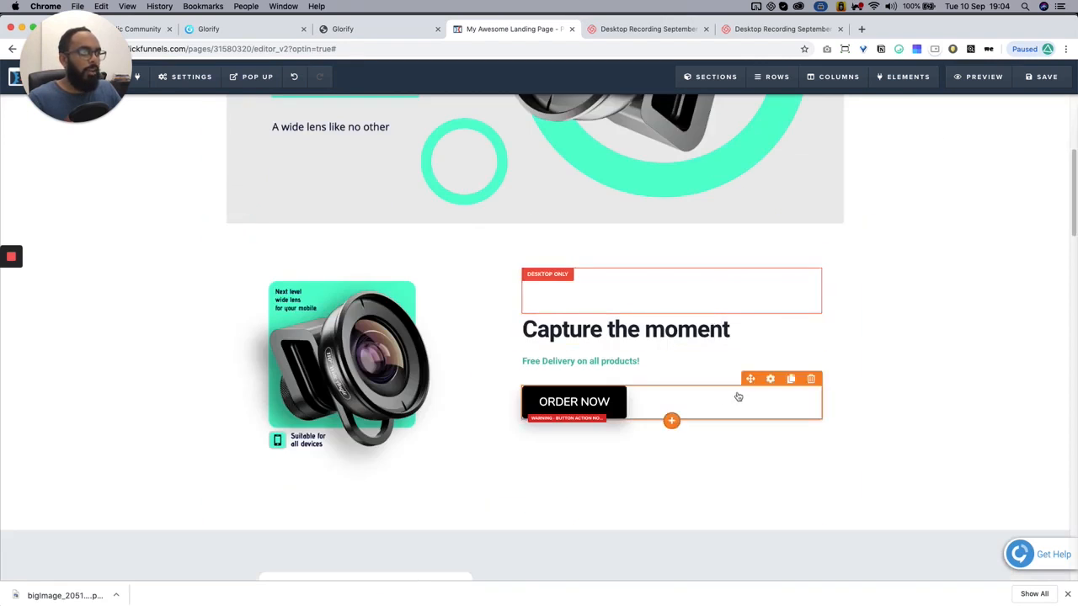
scroll(385, 291, "up", 7)
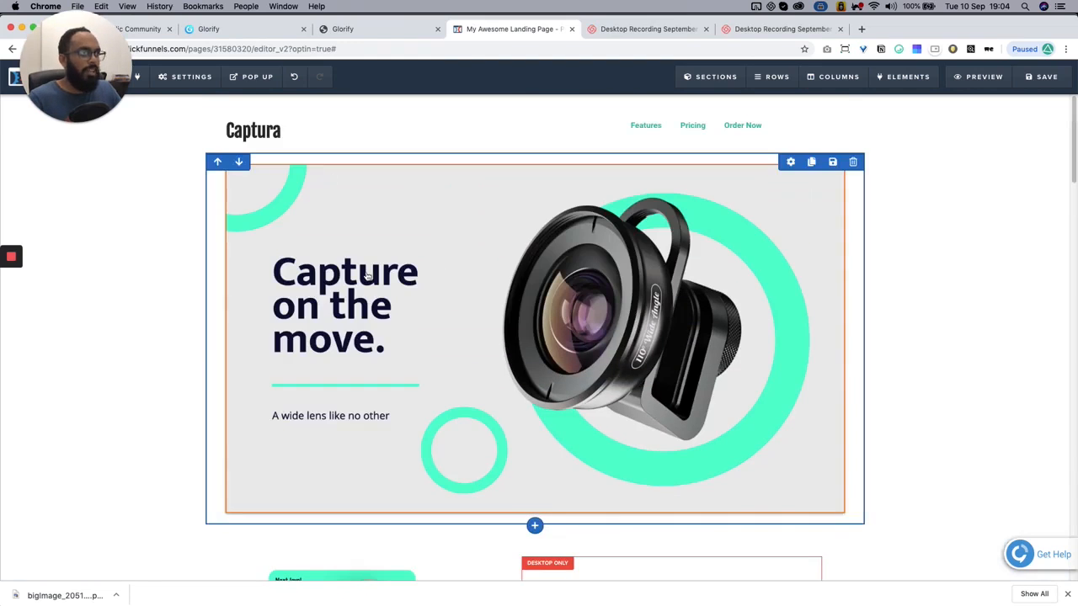
scroll(683, 287, "down", 1)
scroll(684, 287, "down", 7)
scroll(670, 332, "up", 7)
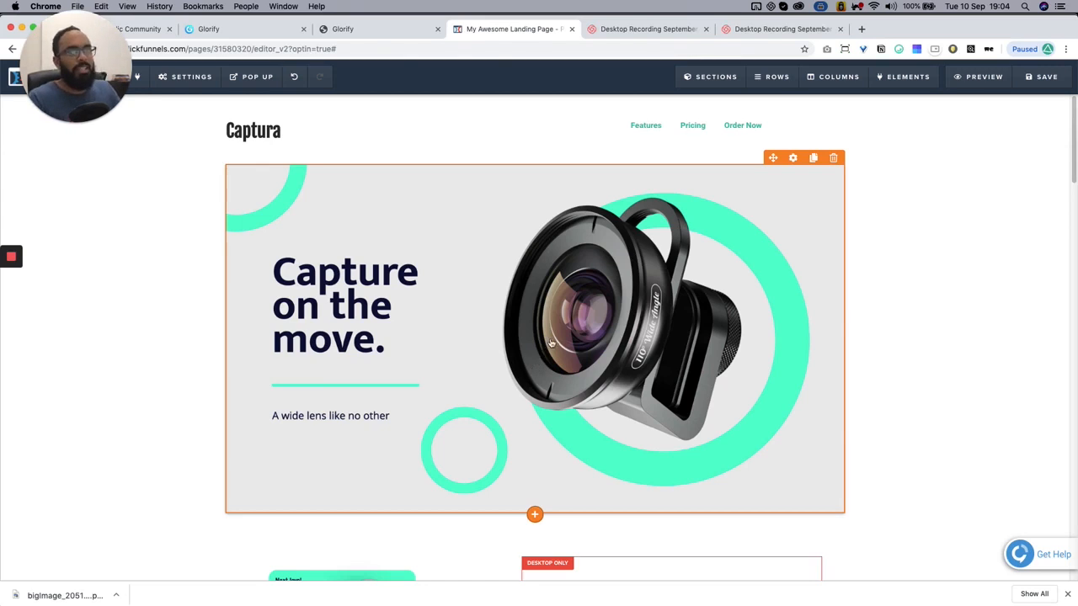
Save the landing page, dismiss the SEO meta data settings without editing them, and open the page preview
left_click(1041, 78)
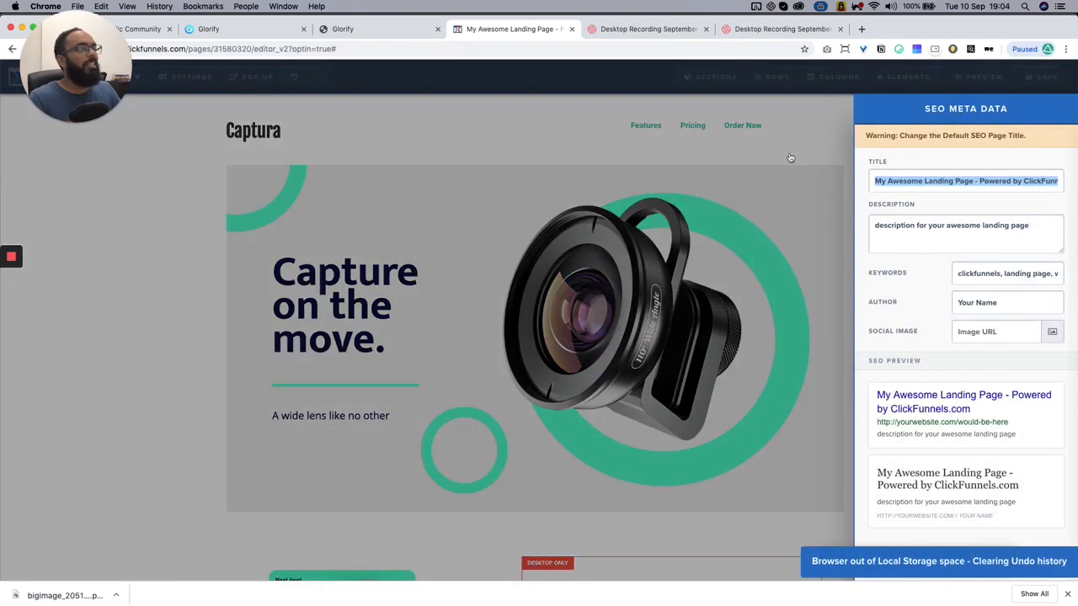
left_click(789, 158)
left_click(981, 81)
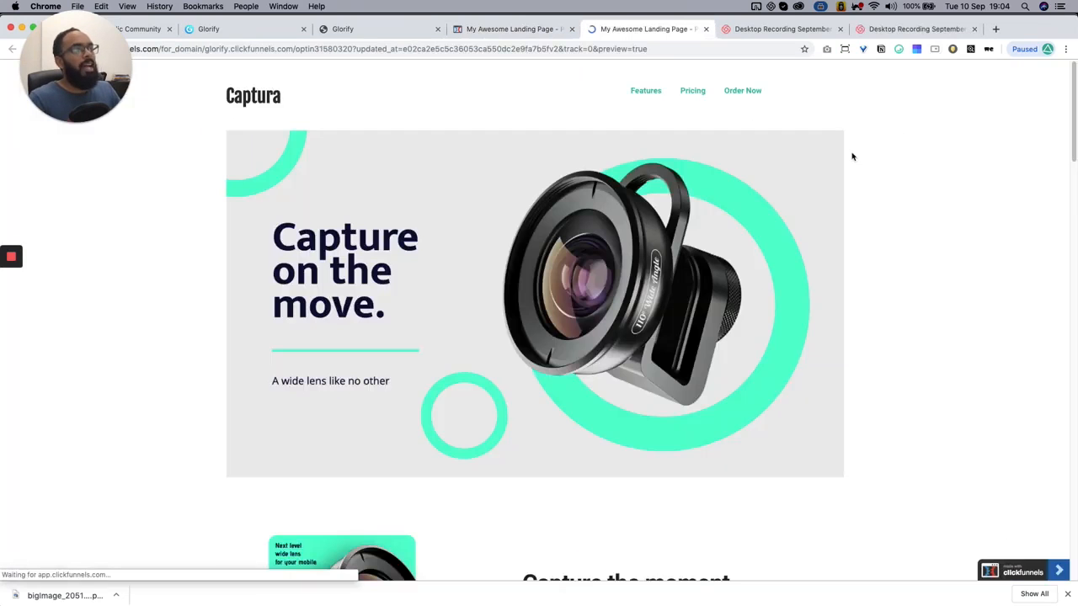
Examine the previewed landing page from the hero banner and "Capture the moment" section through the testimonials to the final CTA
scroll(883, 172, "down", 4)
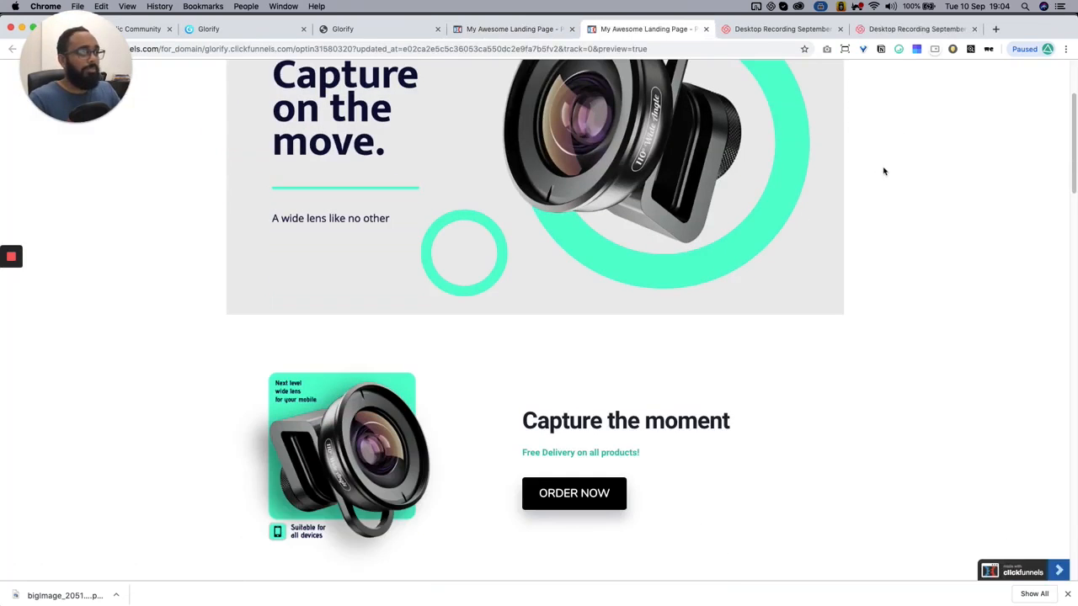
scroll(883, 171, "up", 4)
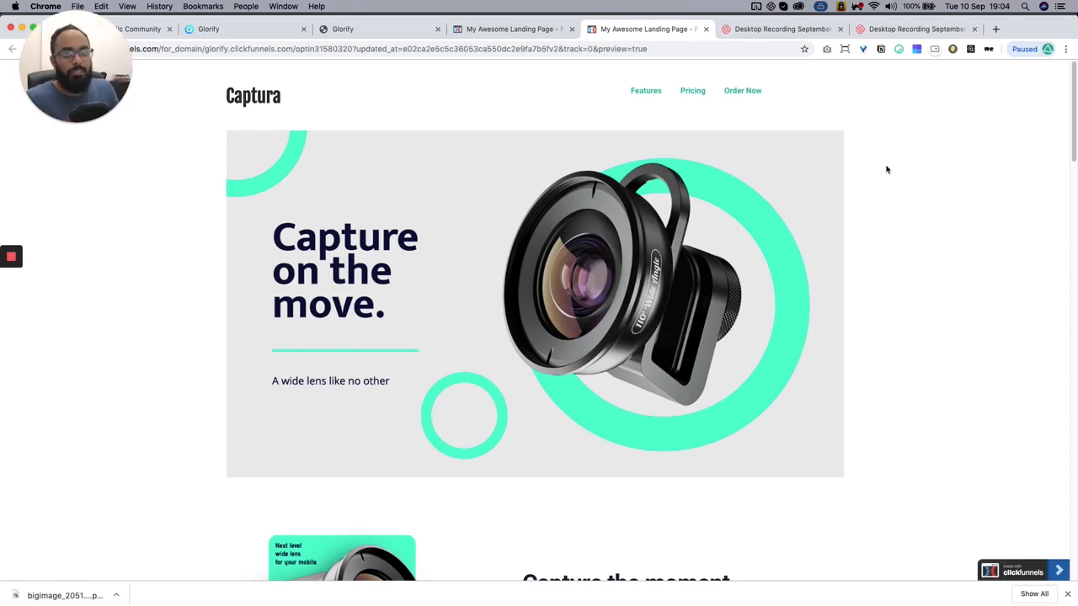
scroll(919, 248, "down", 4)
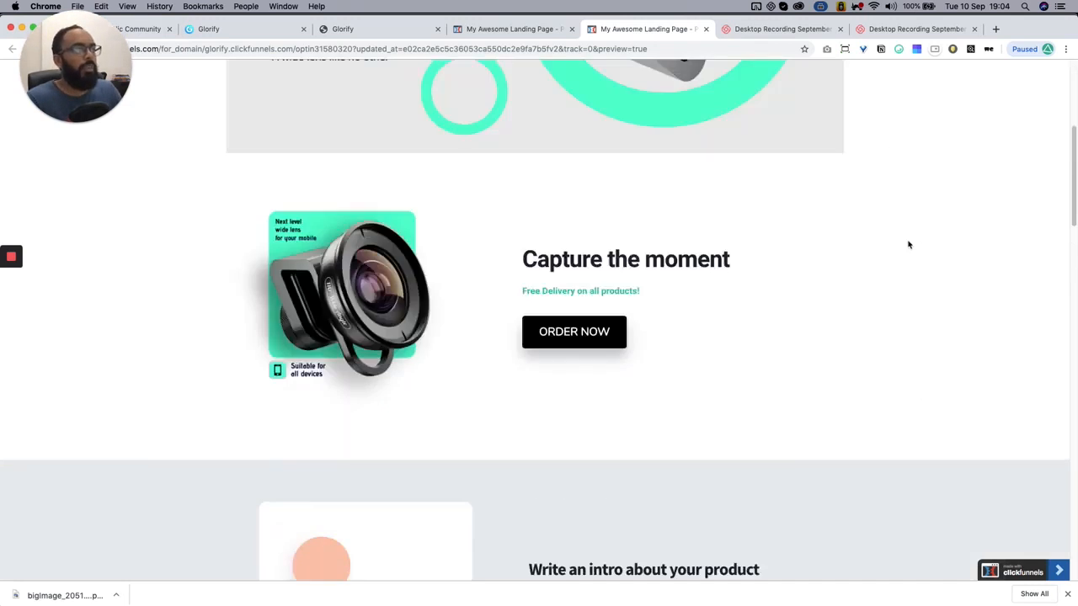
scroll(909, 245, "up", 2)
scroll(932, 252, "up", 3)
scroll(914, 228, "down", 12)
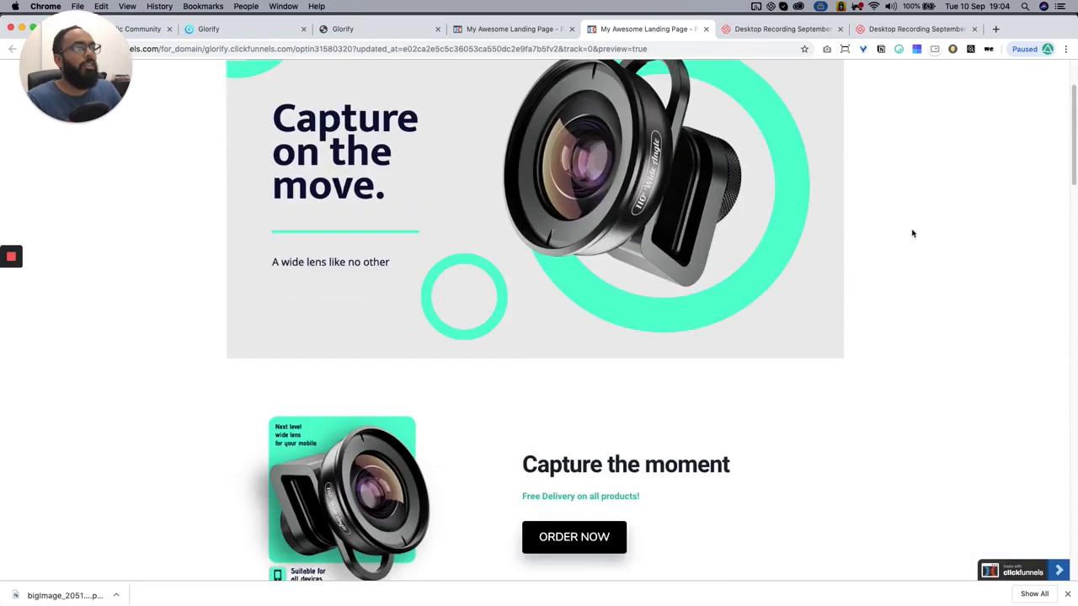
scroll(911, 225, "down", 5)
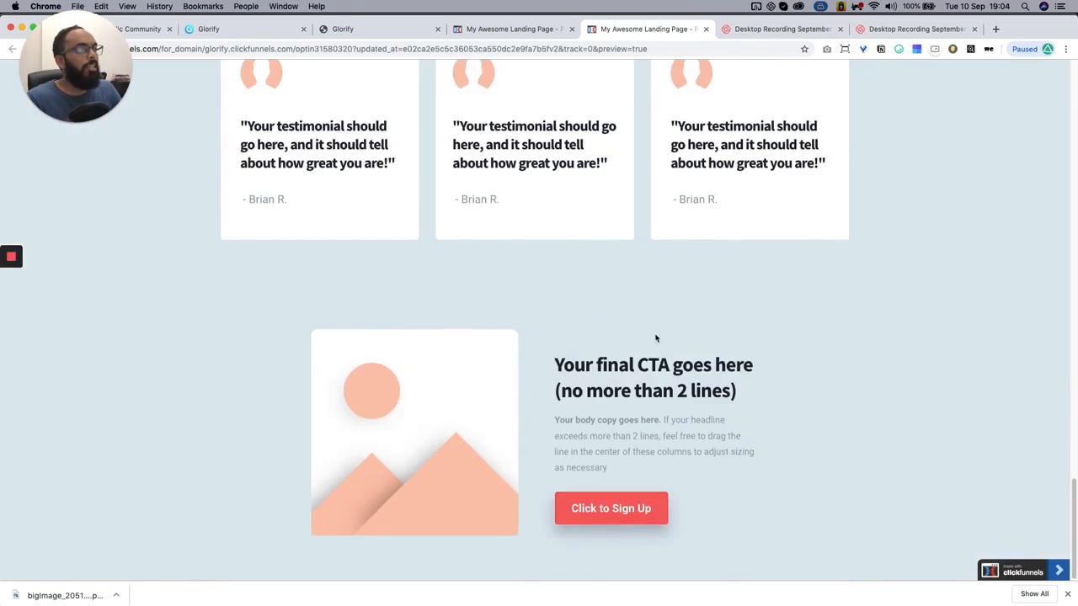
scroll(808, 320, "up", 15)
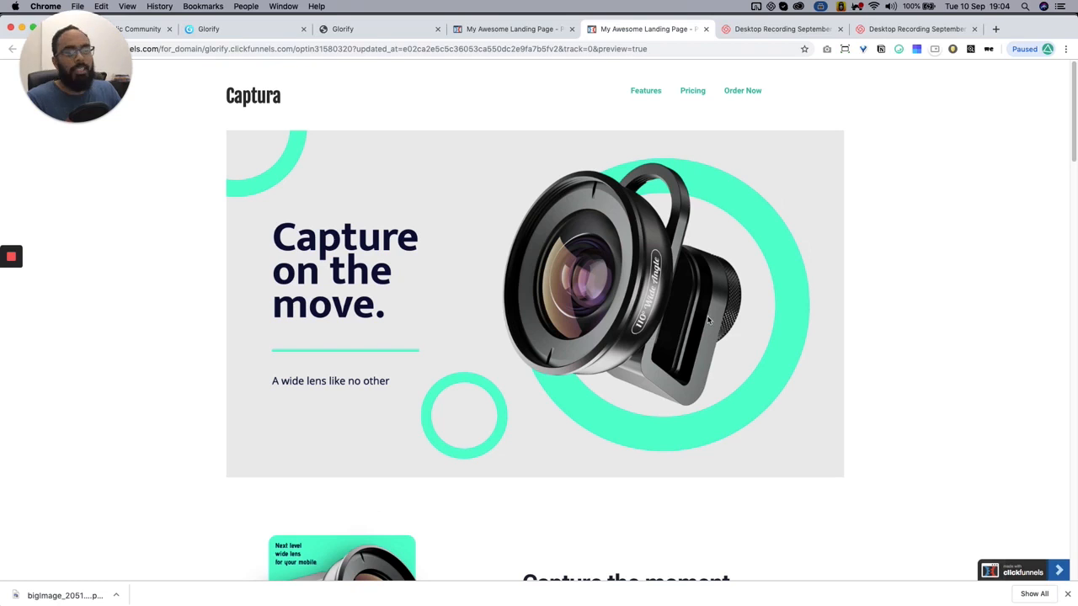